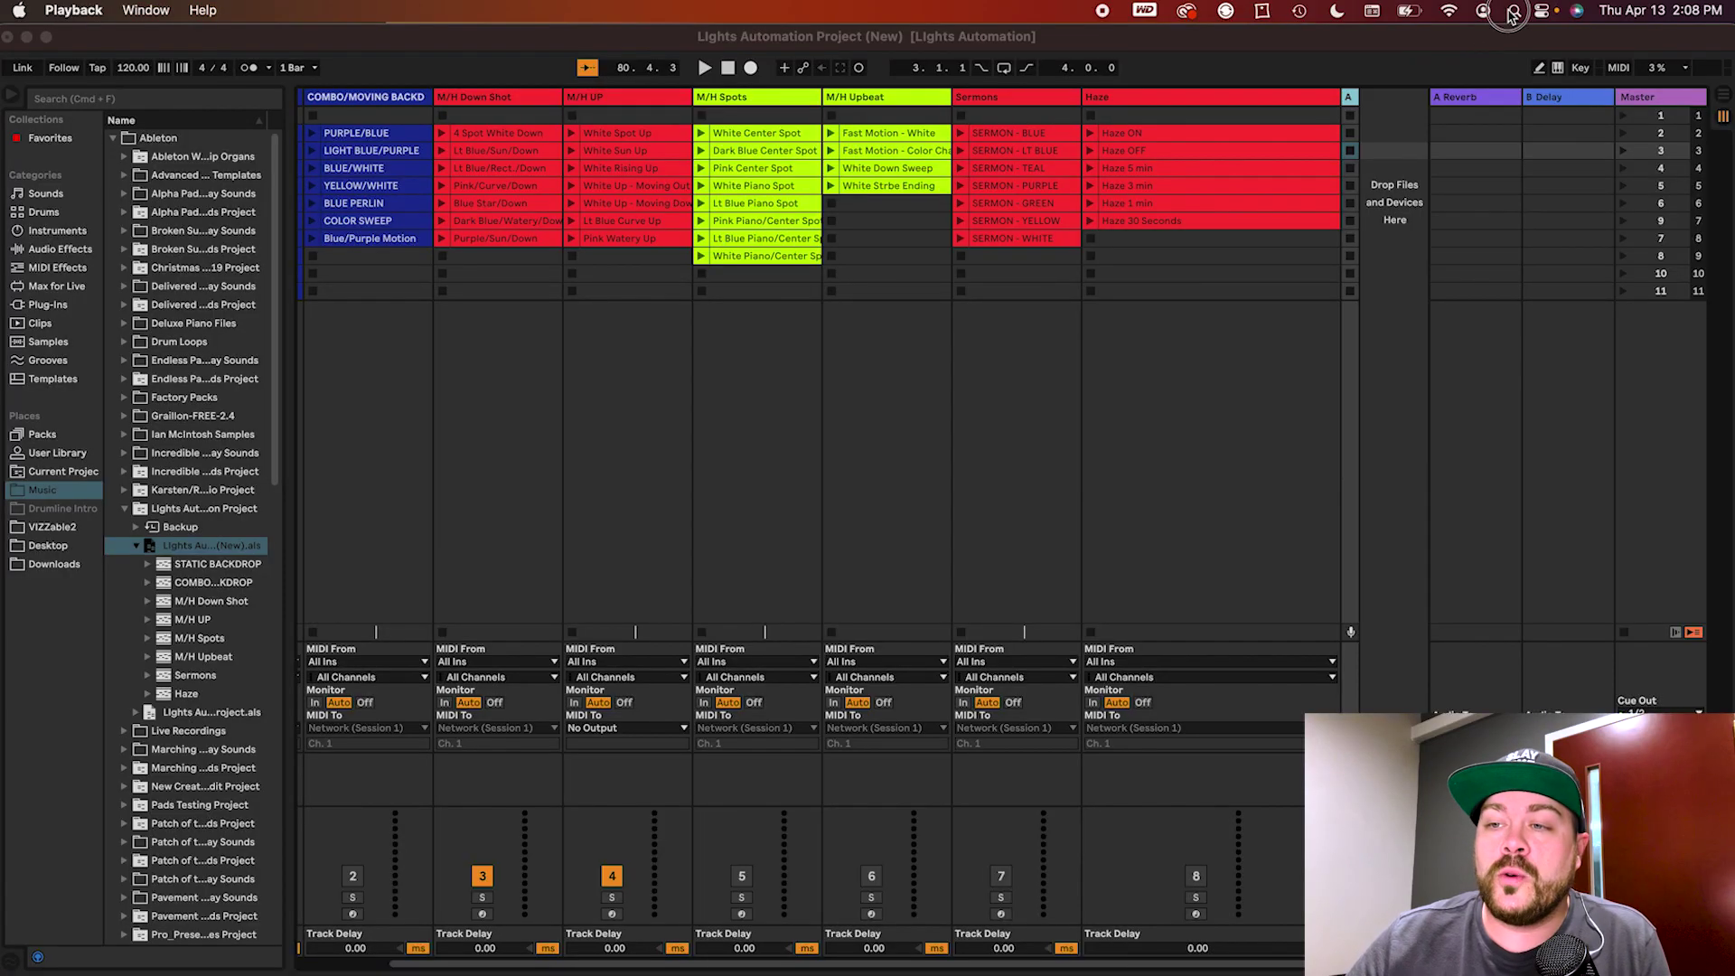
- Find Audio MIDI Setup by searching the Mac for "midi" and open it
left_click(1512, 11)
type("midi")
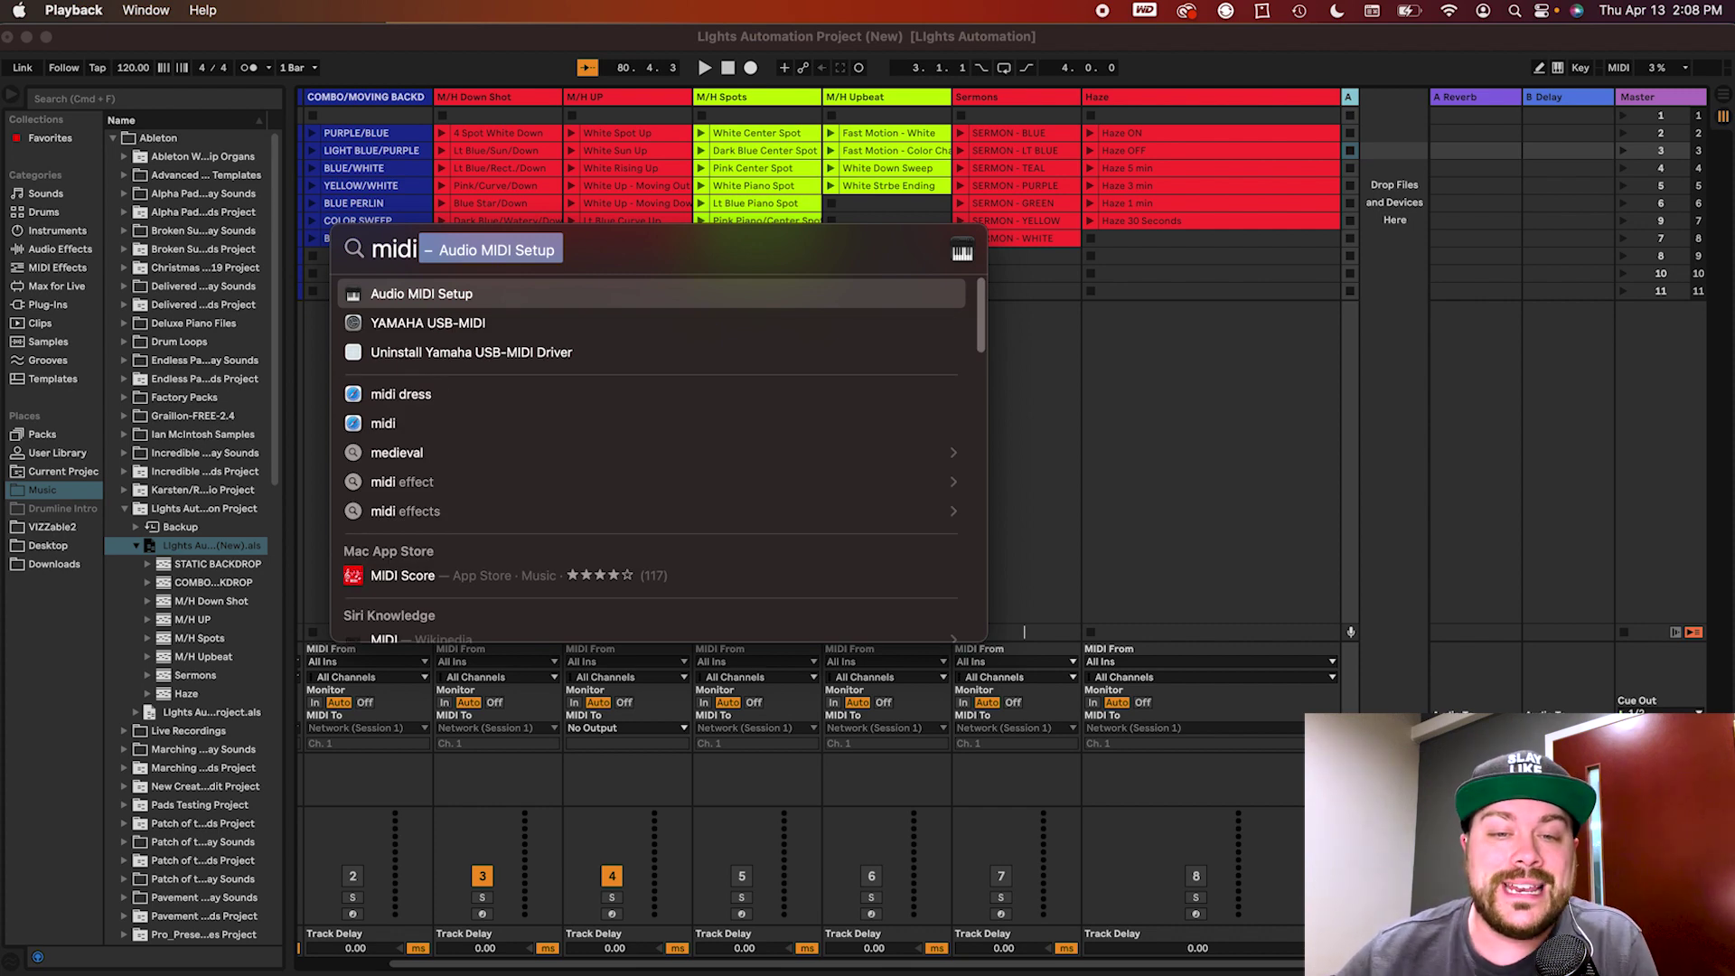
left_click(422, 298)
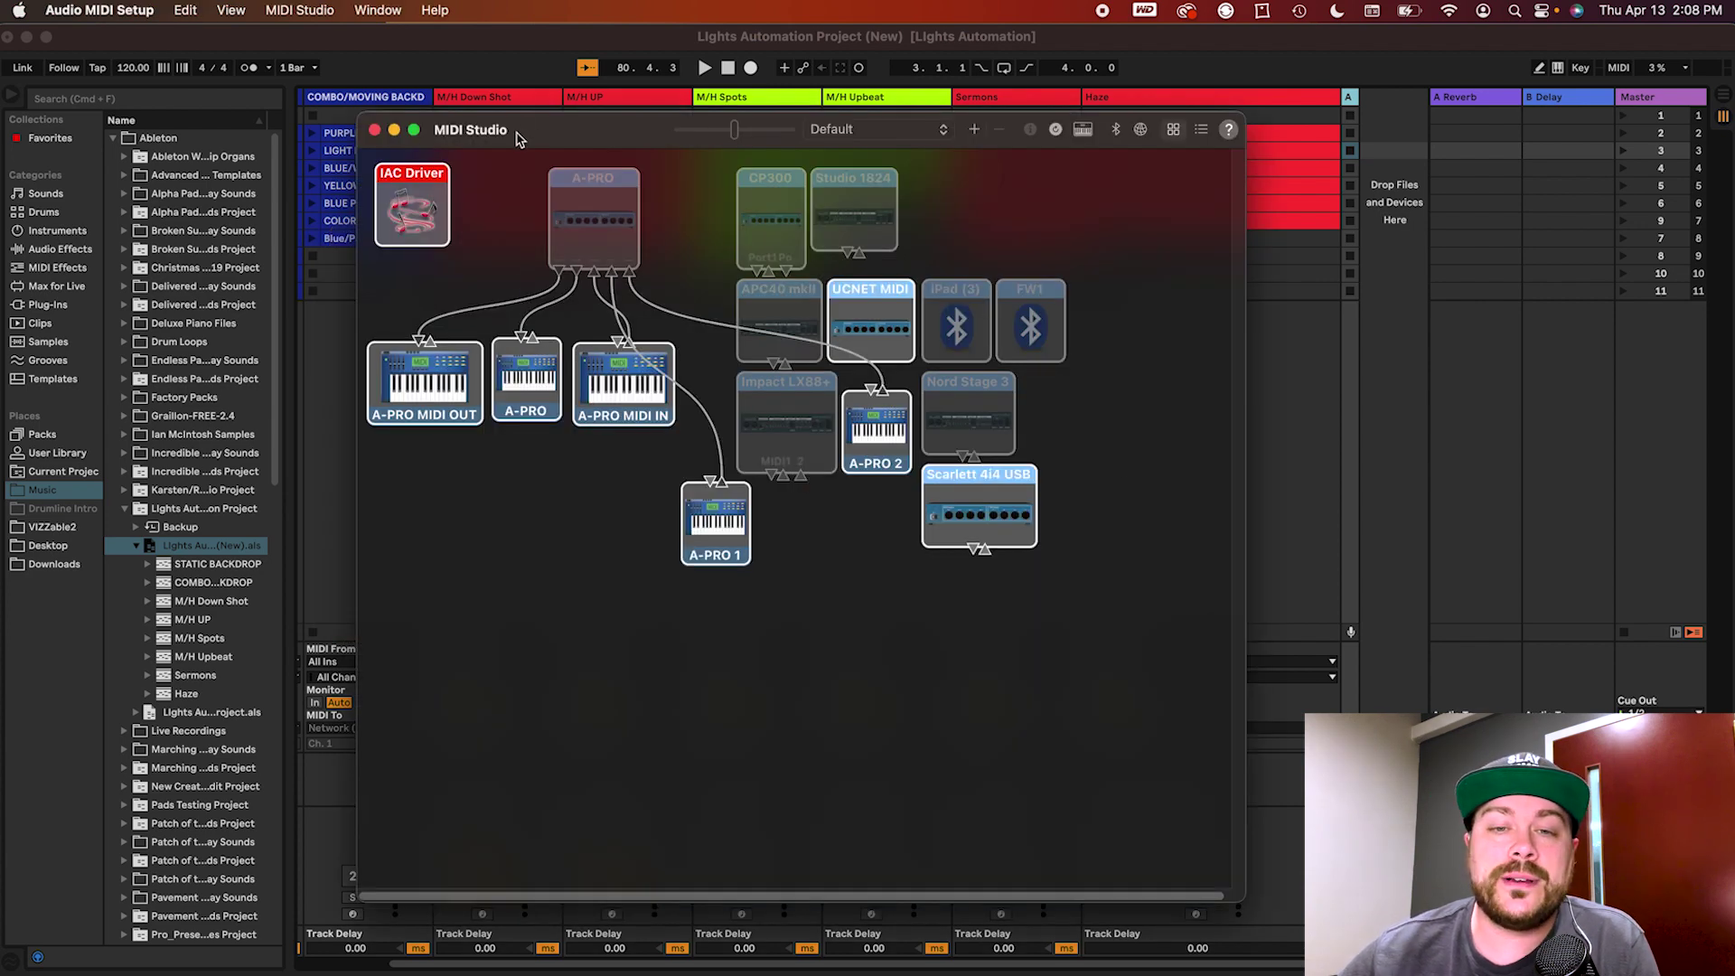
- Close the MIDI Studio window, then show the Audio Devices window and MIDI Studio again
left_click(378, 10)
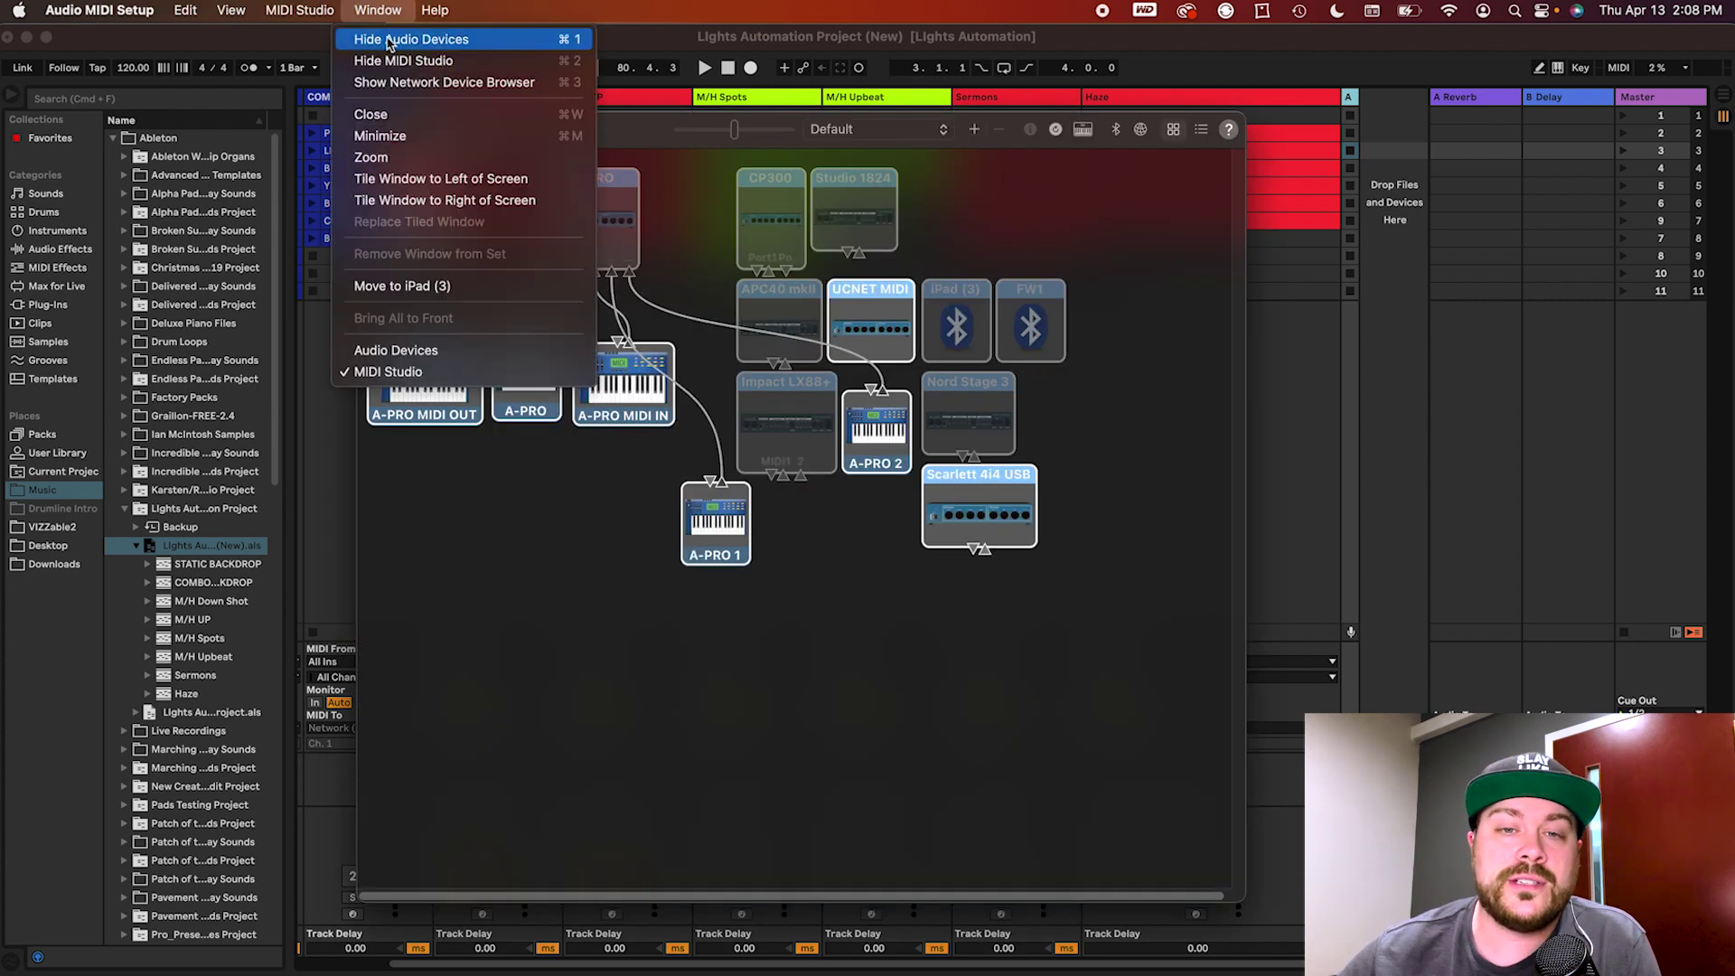
left_click(513, 222)
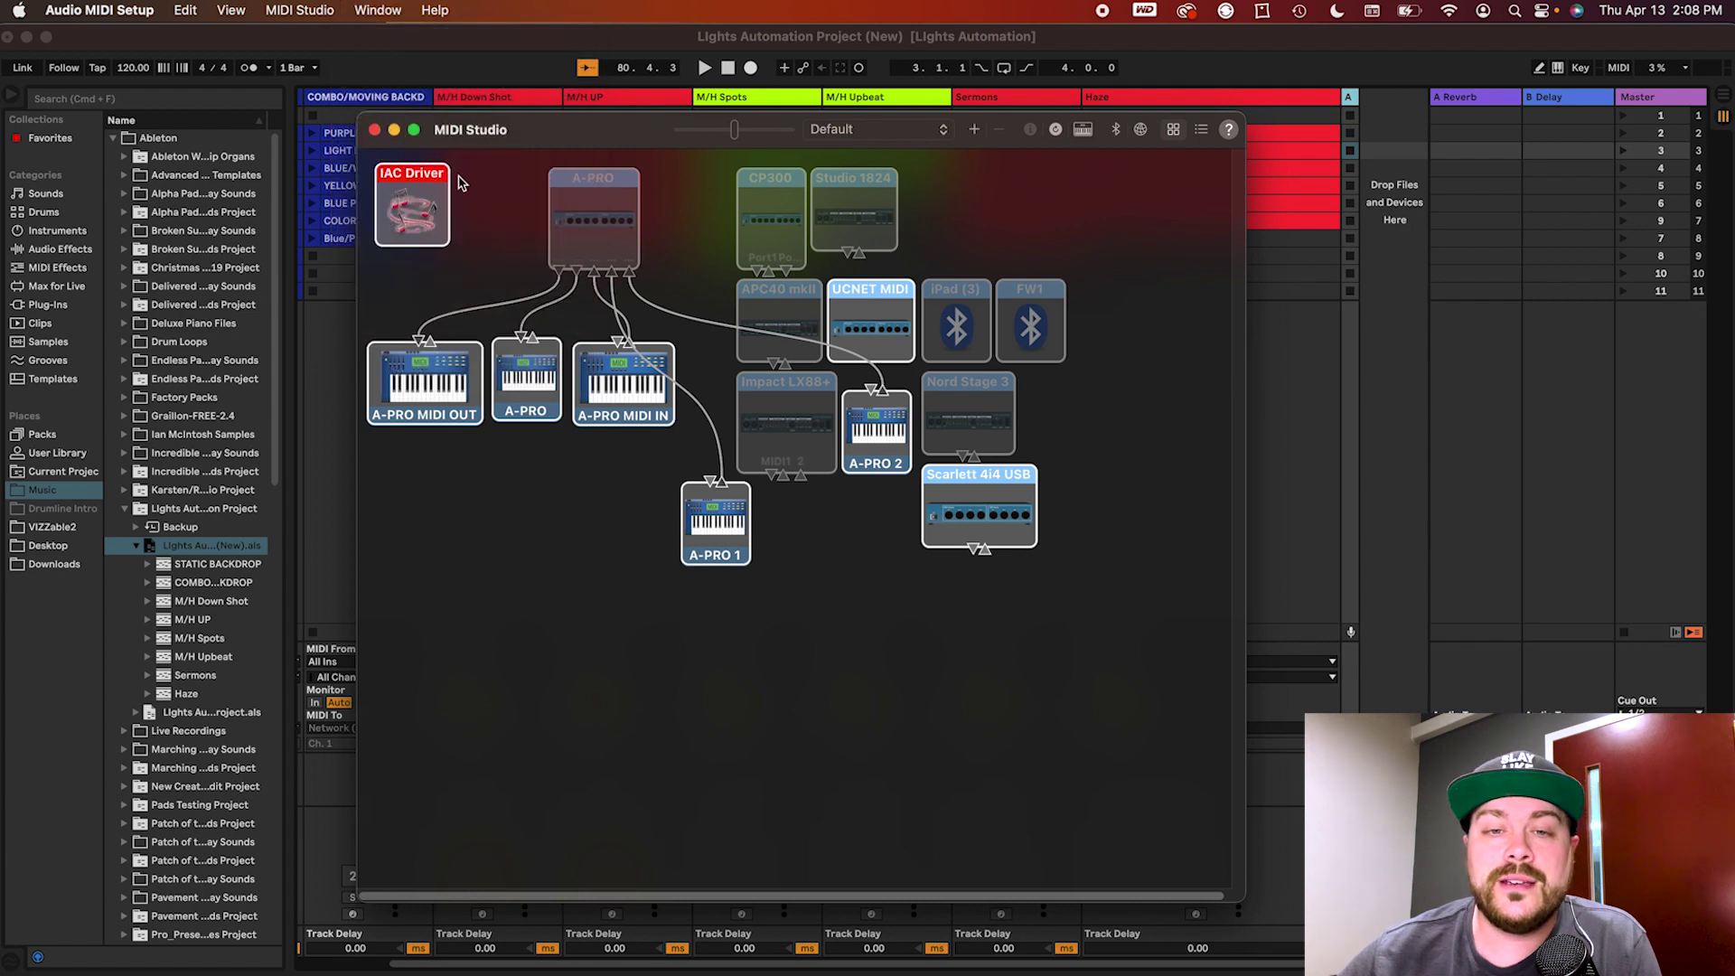
left_click(374, 129)
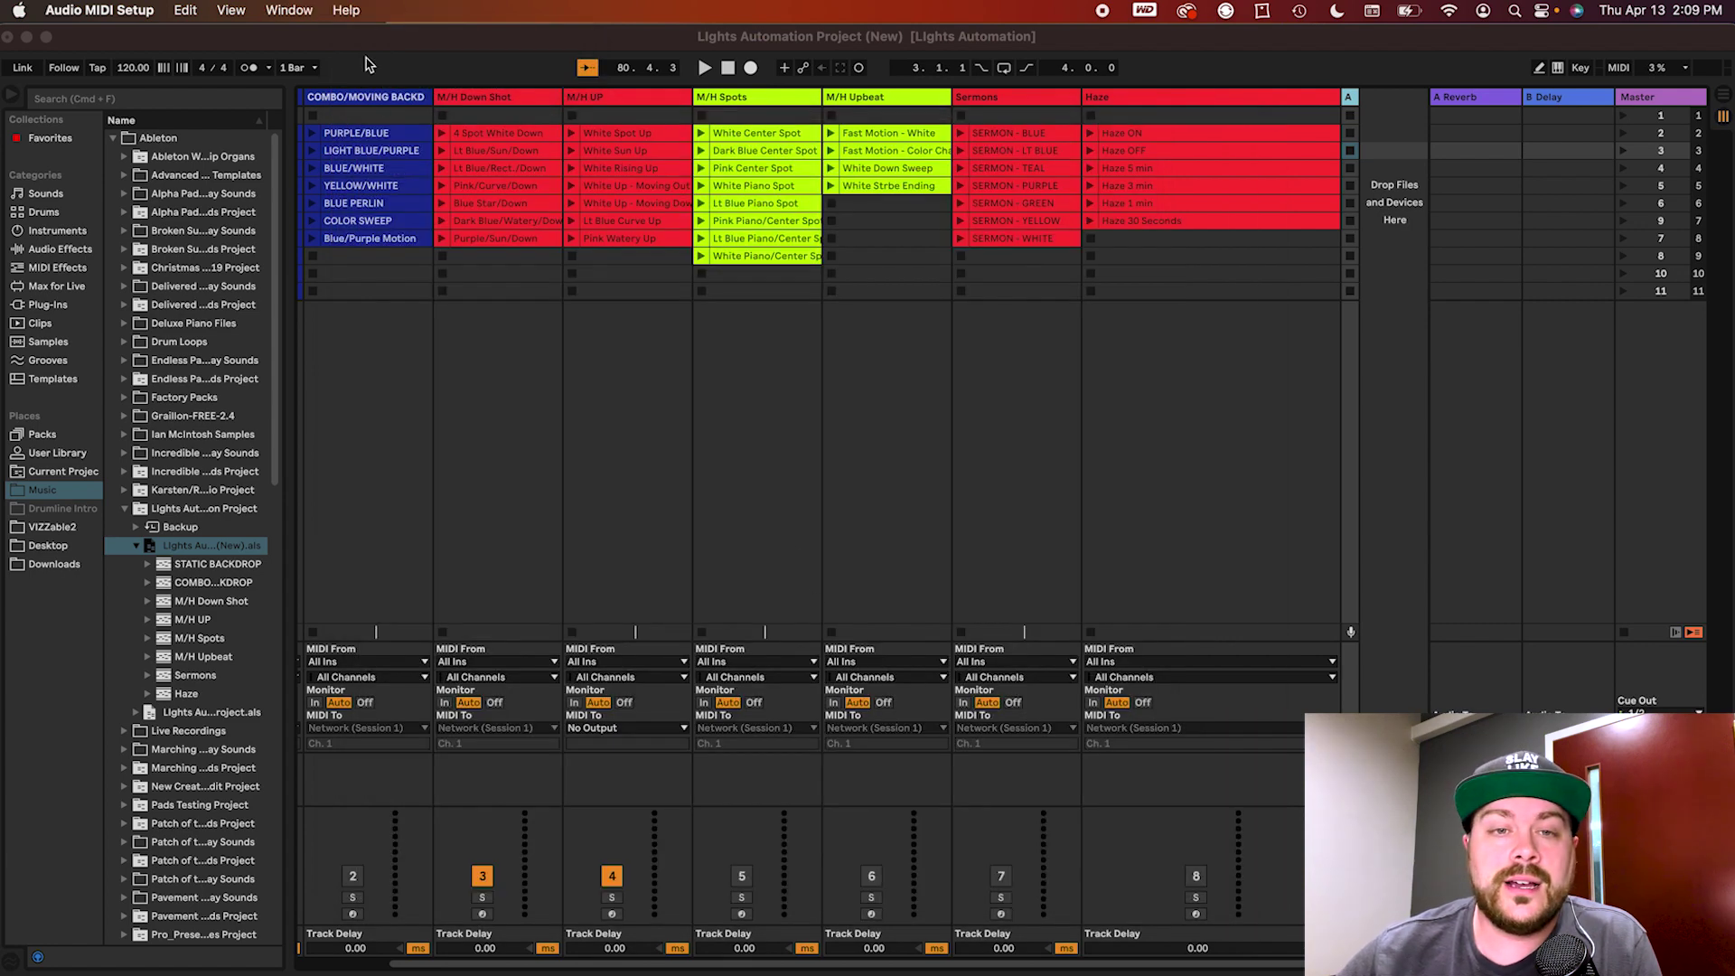
left_click(273, 10)
left_click(299, 41)
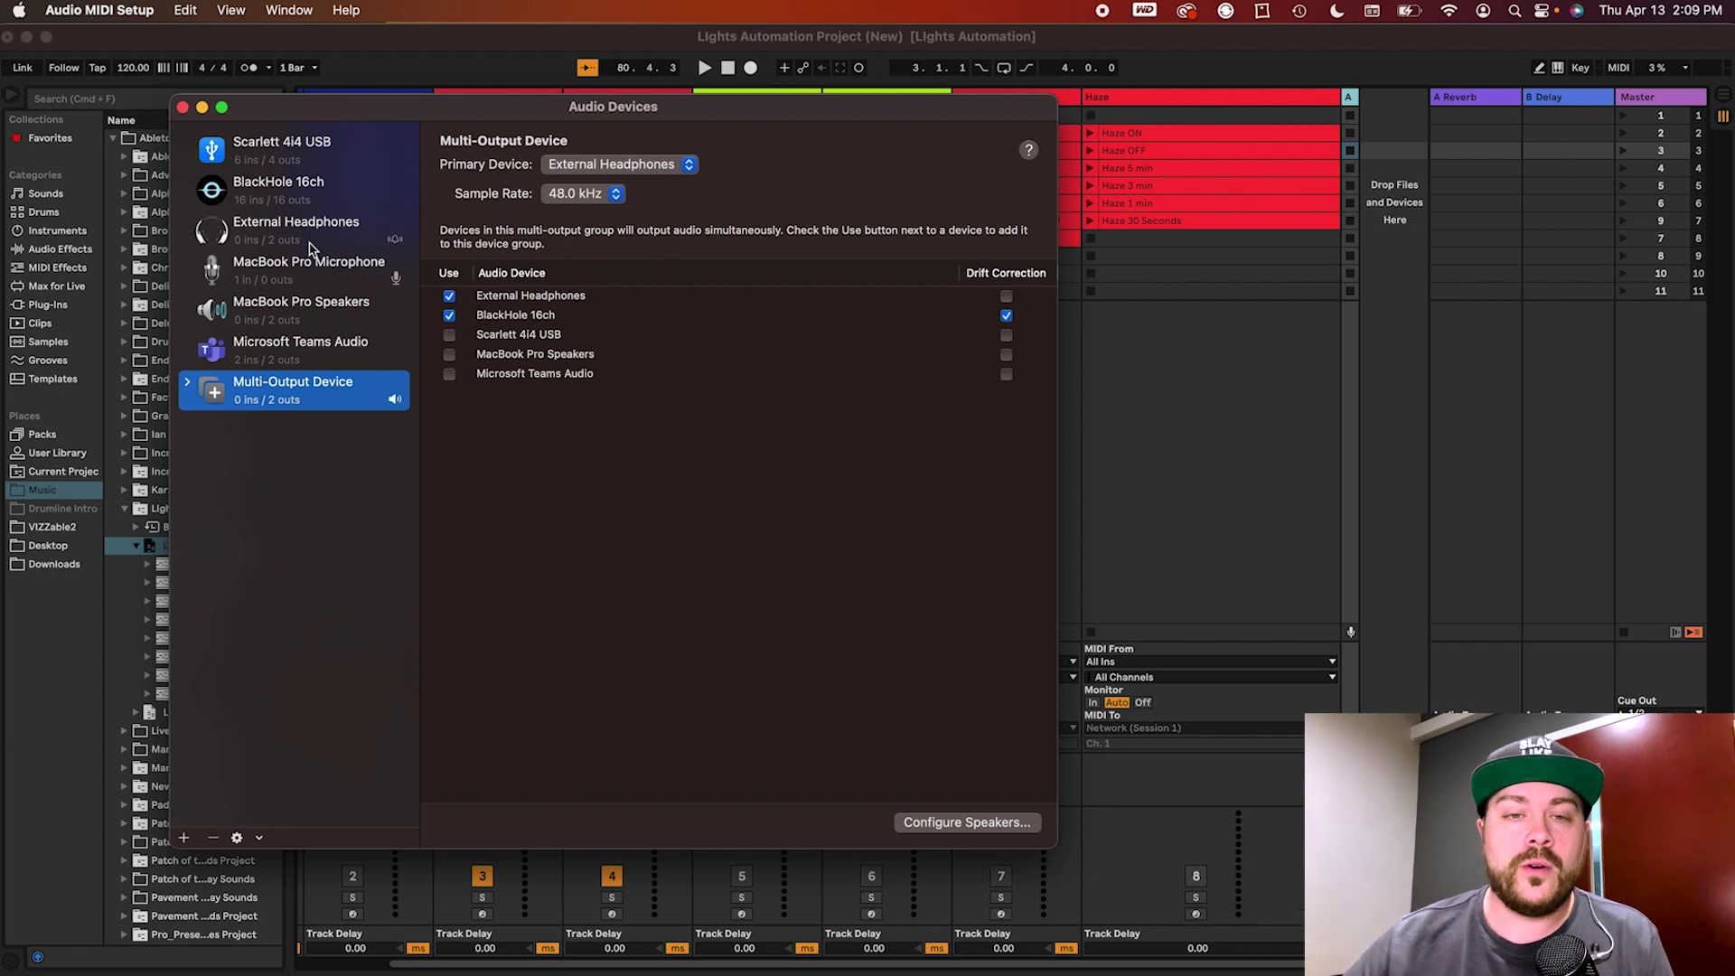
left_click(287, 11)
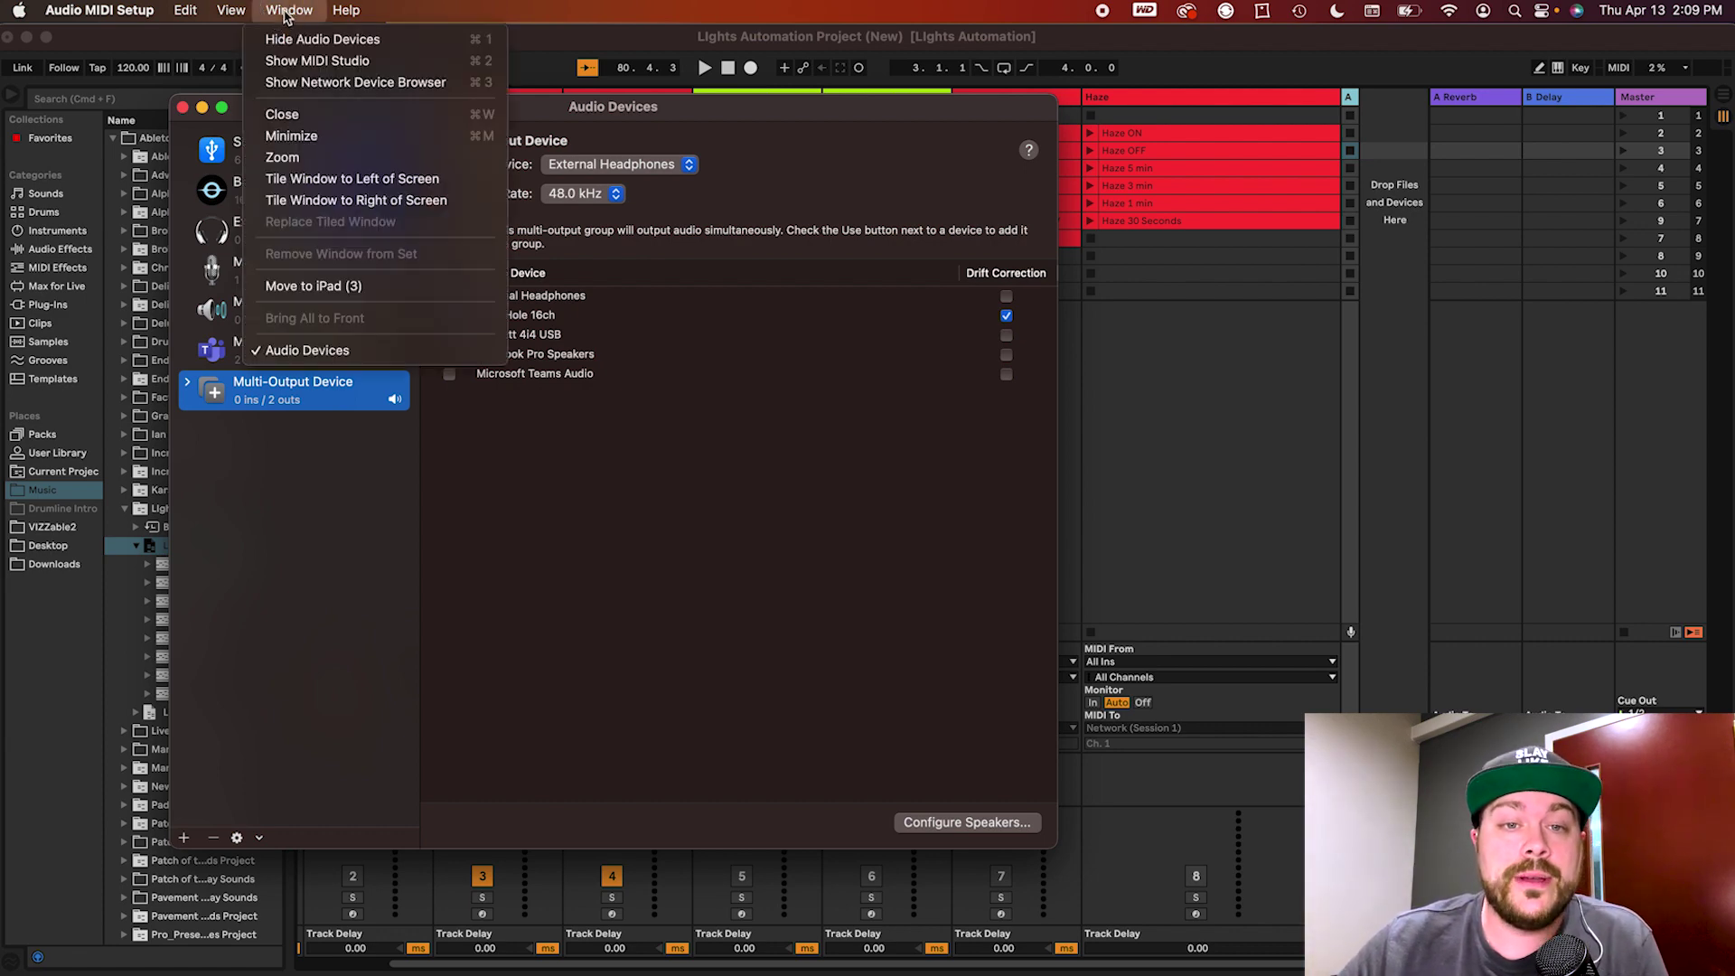
left_click(310, 61)
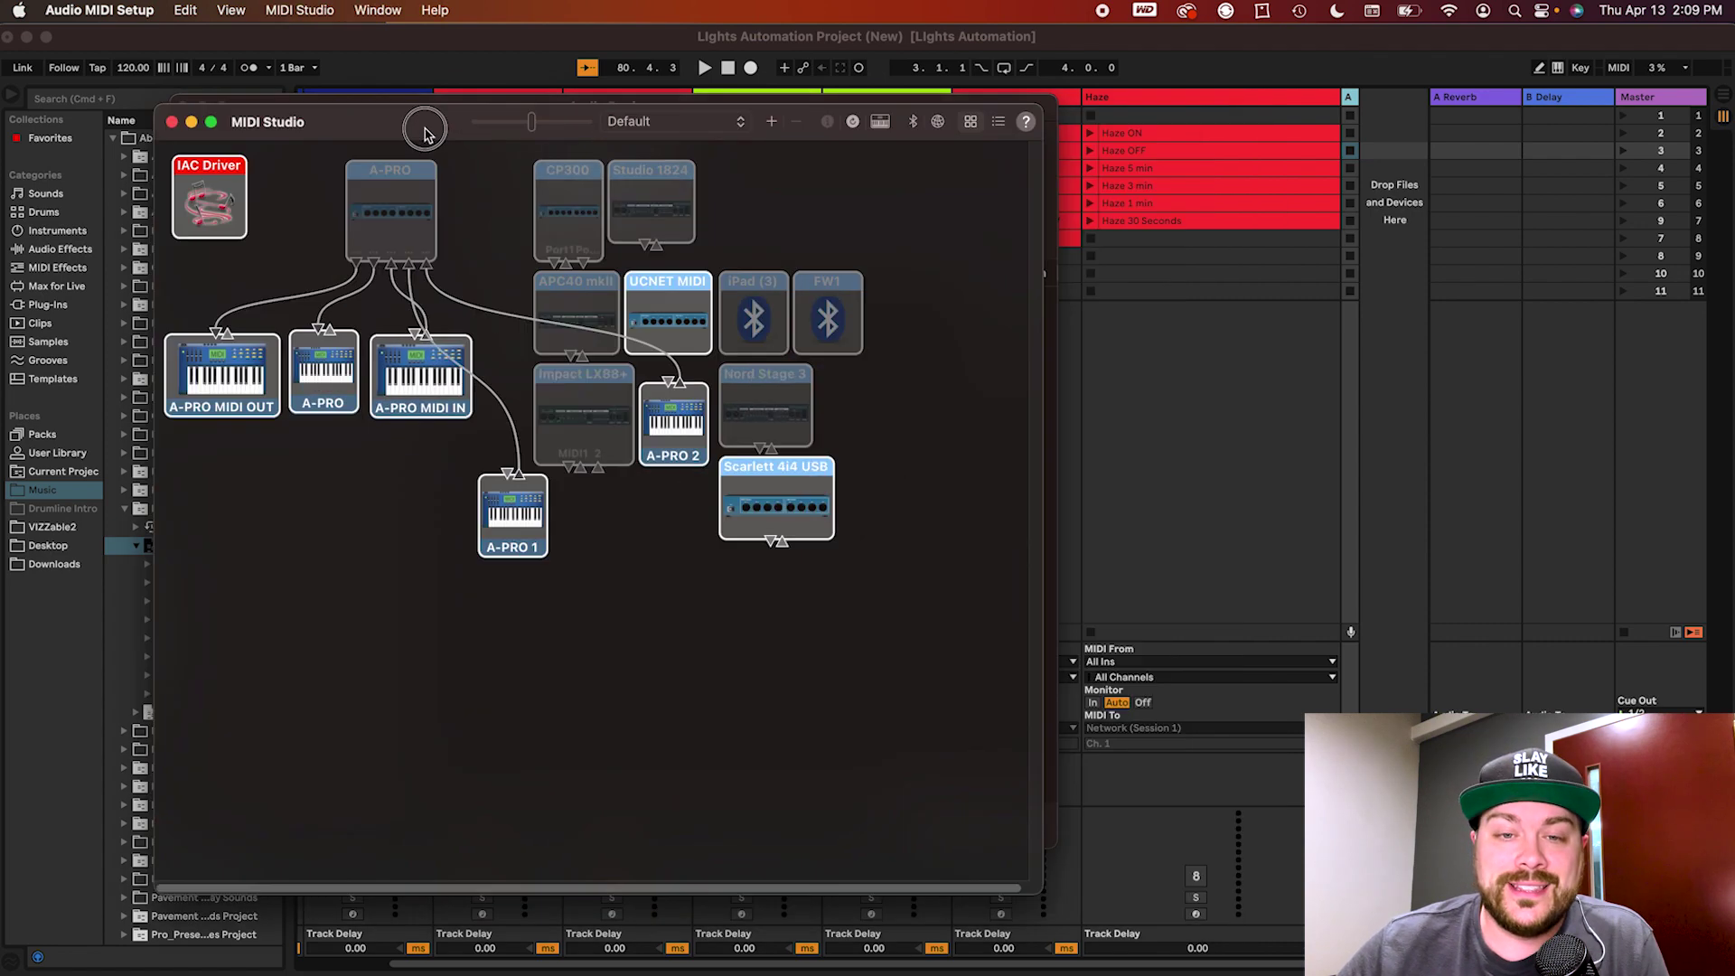
left_click_drag(424, 133, 424, 134)
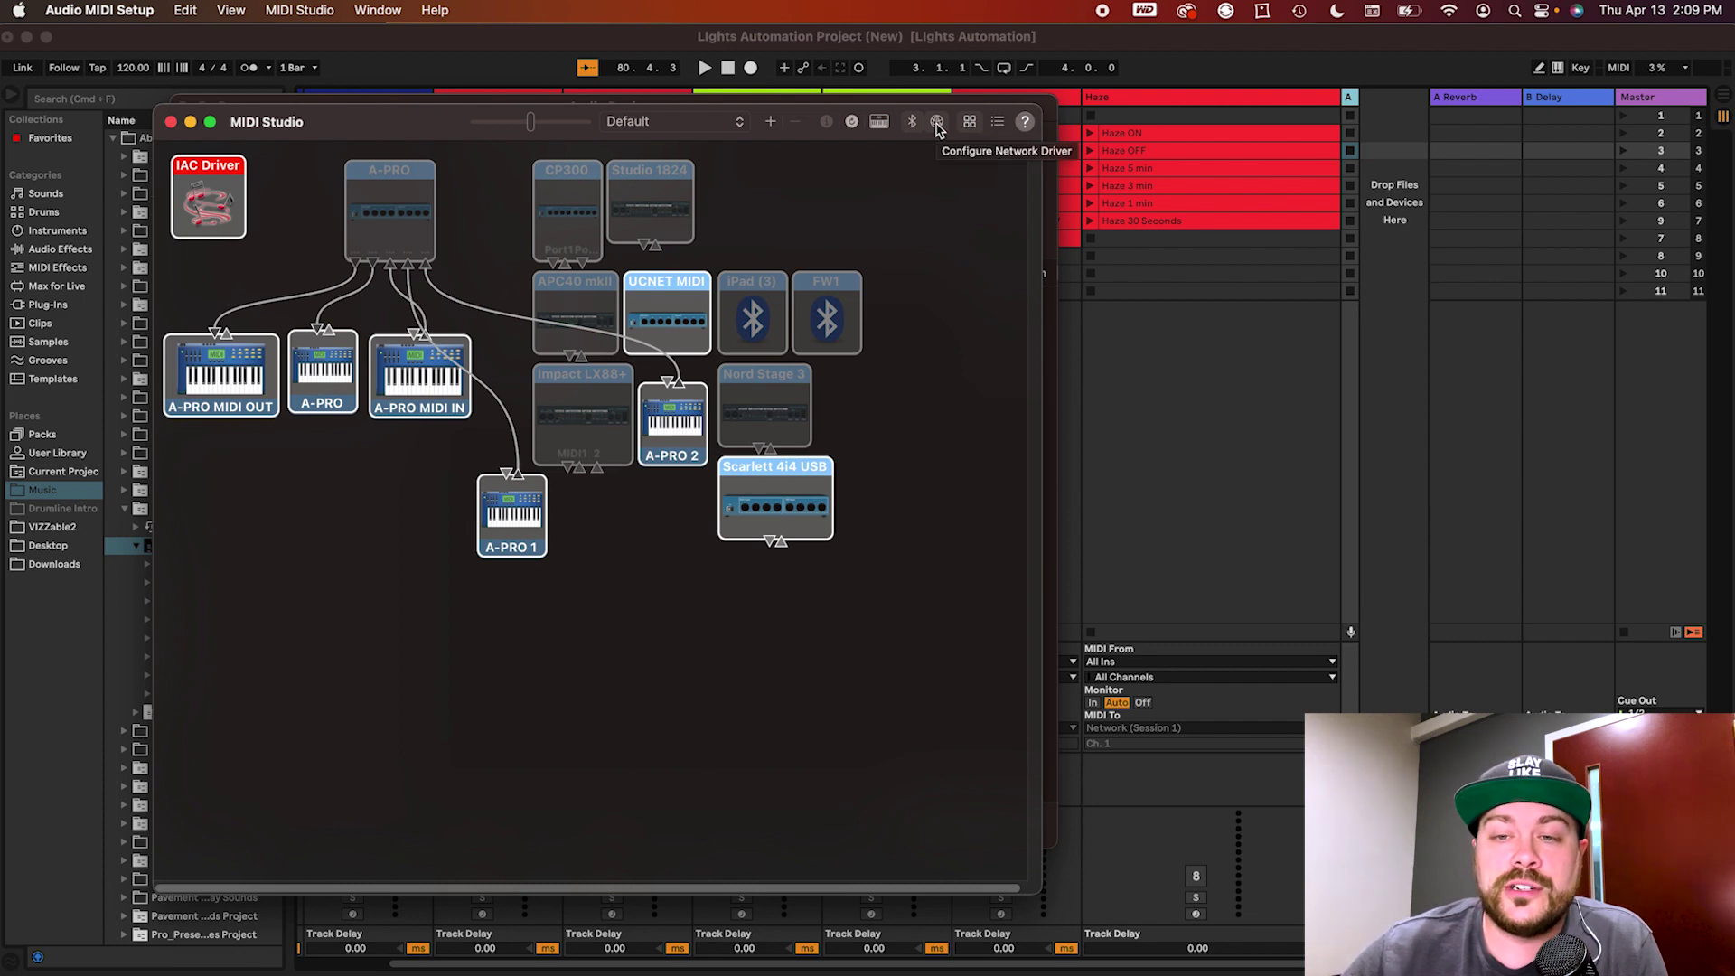
- Narrow the MIDI Studio window to reveal its collapsed device configuration options, and widen it again
left_click_drag(1032, 106, 725, 109)
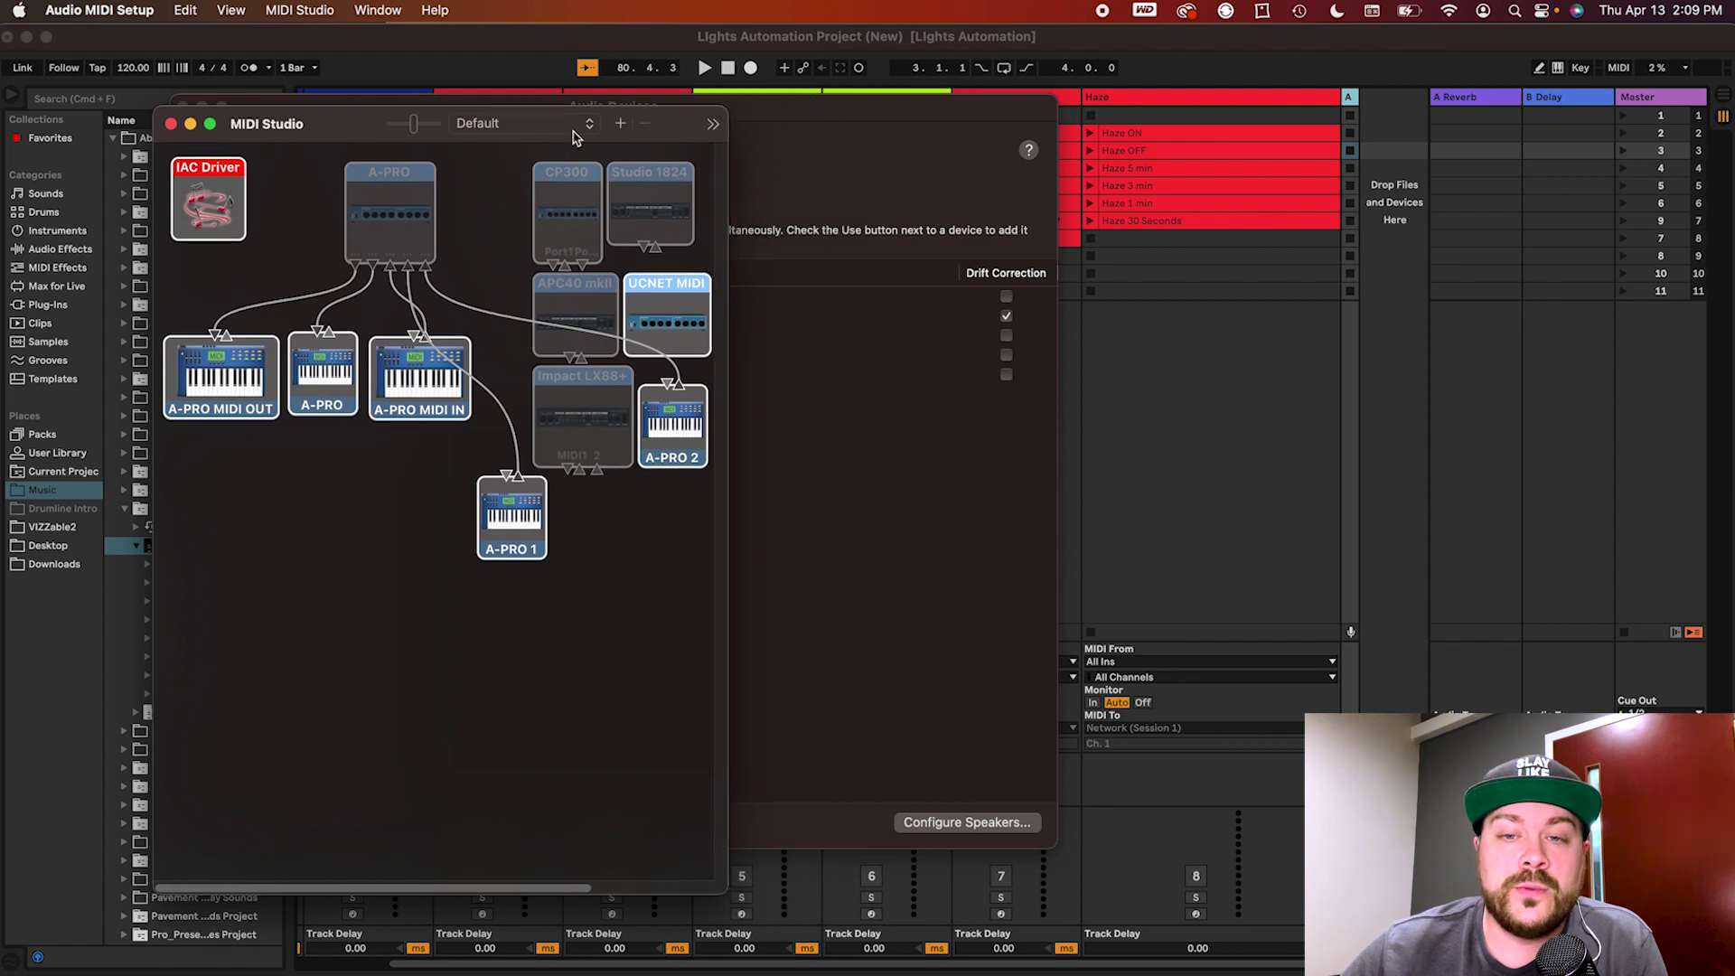
left_click(712, 125)
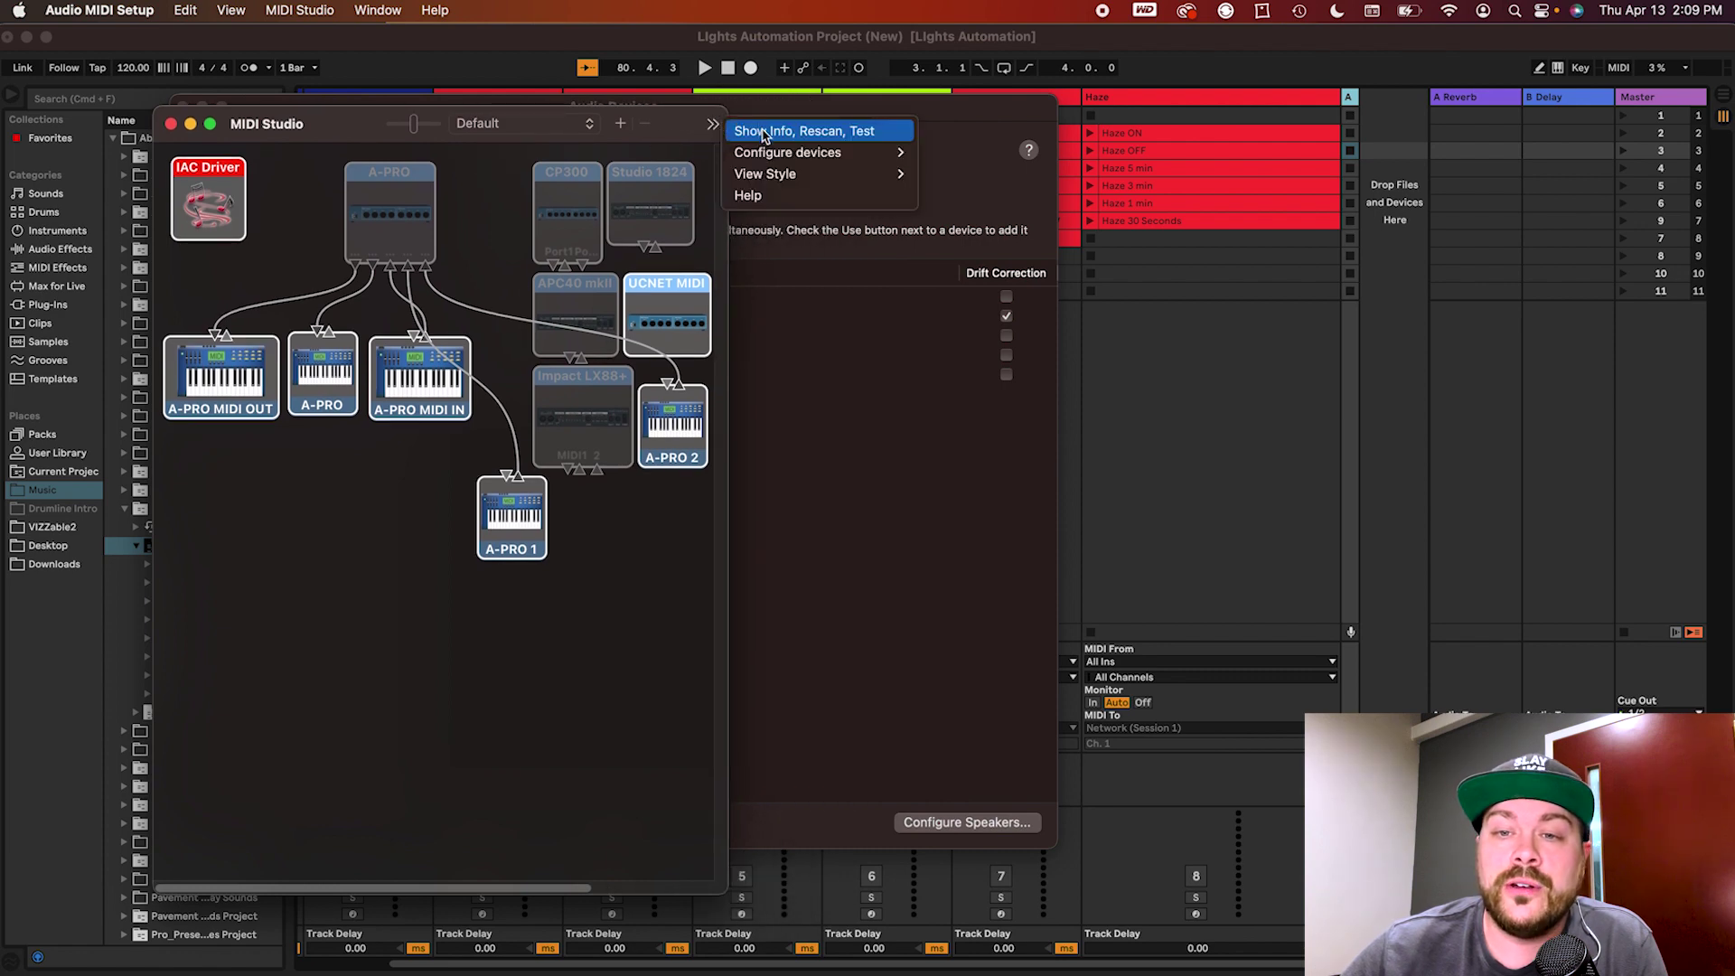
mouse_move(781, 161)
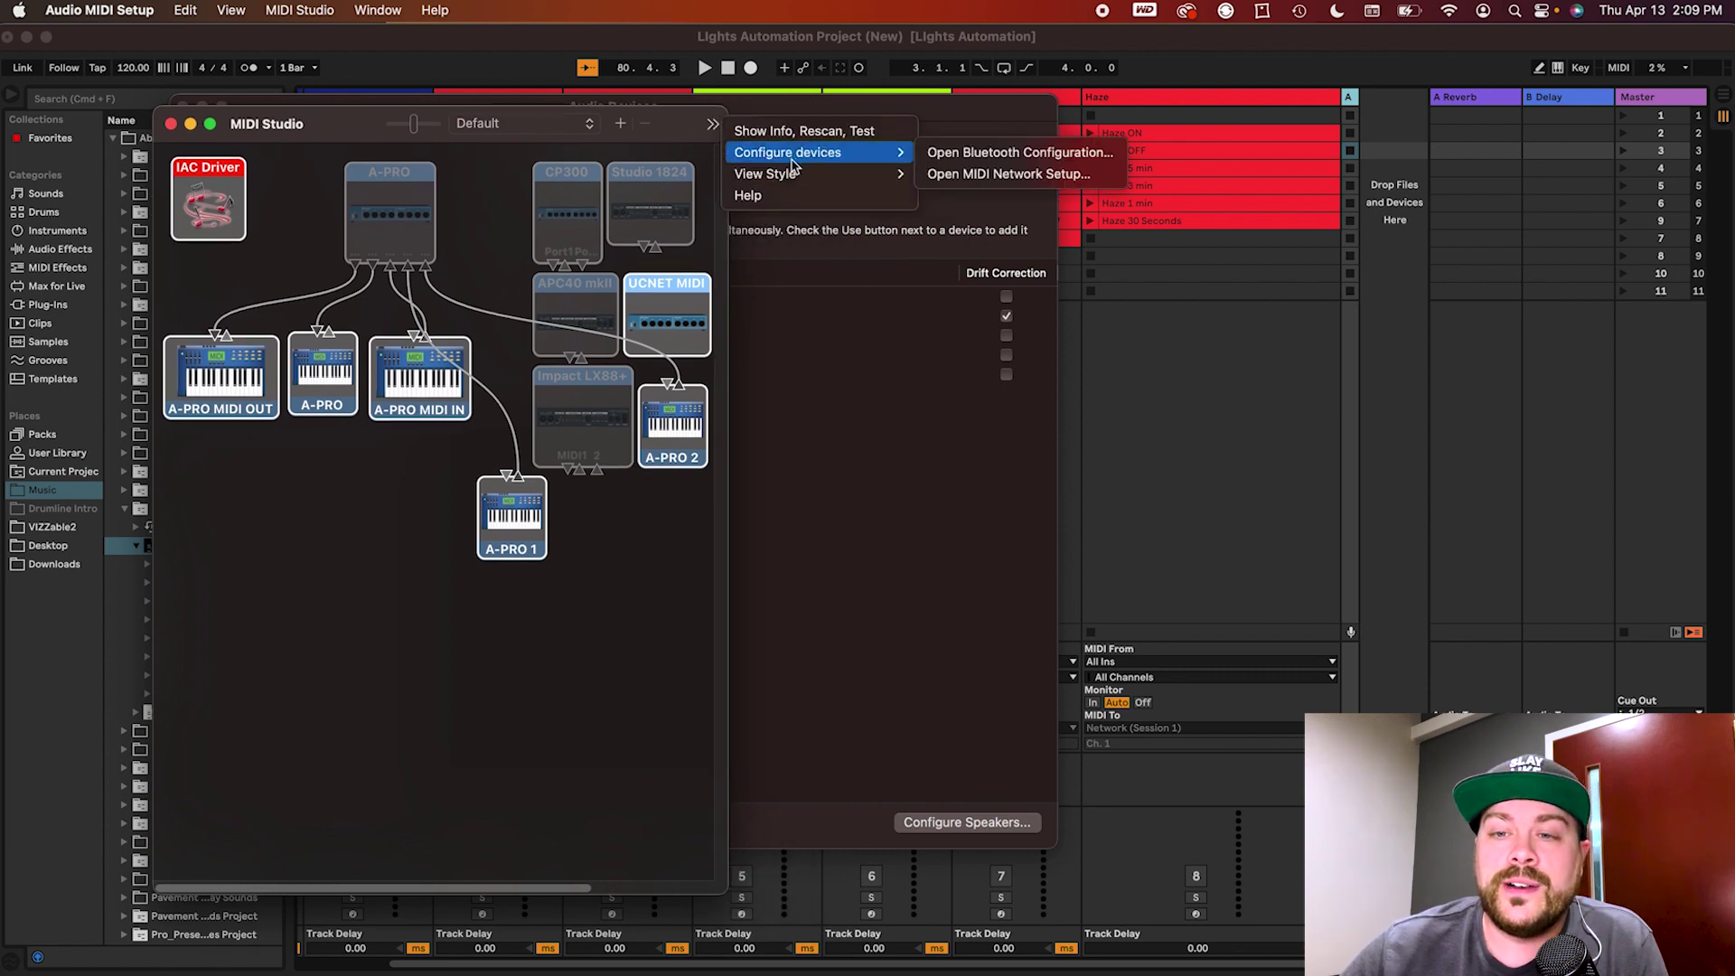
left_click(727, 109)
left_click_drag(728, 110, 1093, 105)
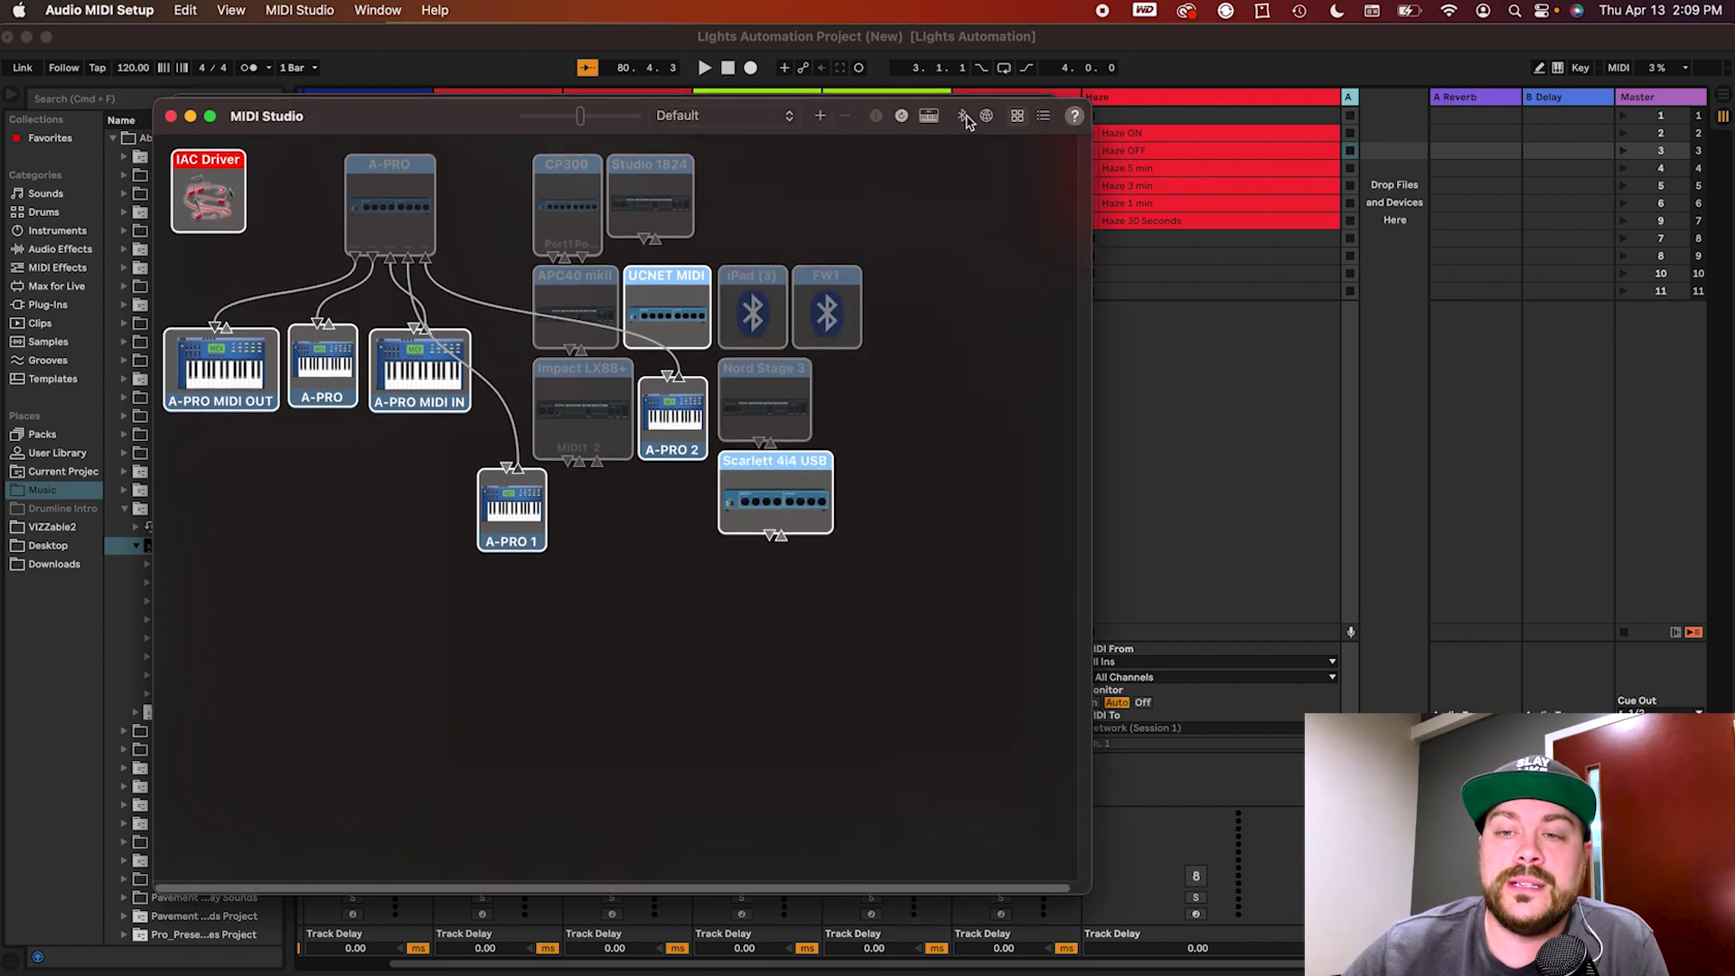
- Open the MIDI Network Setup window, move it clear, and look through the My Sessions list
left_click(987, 116)
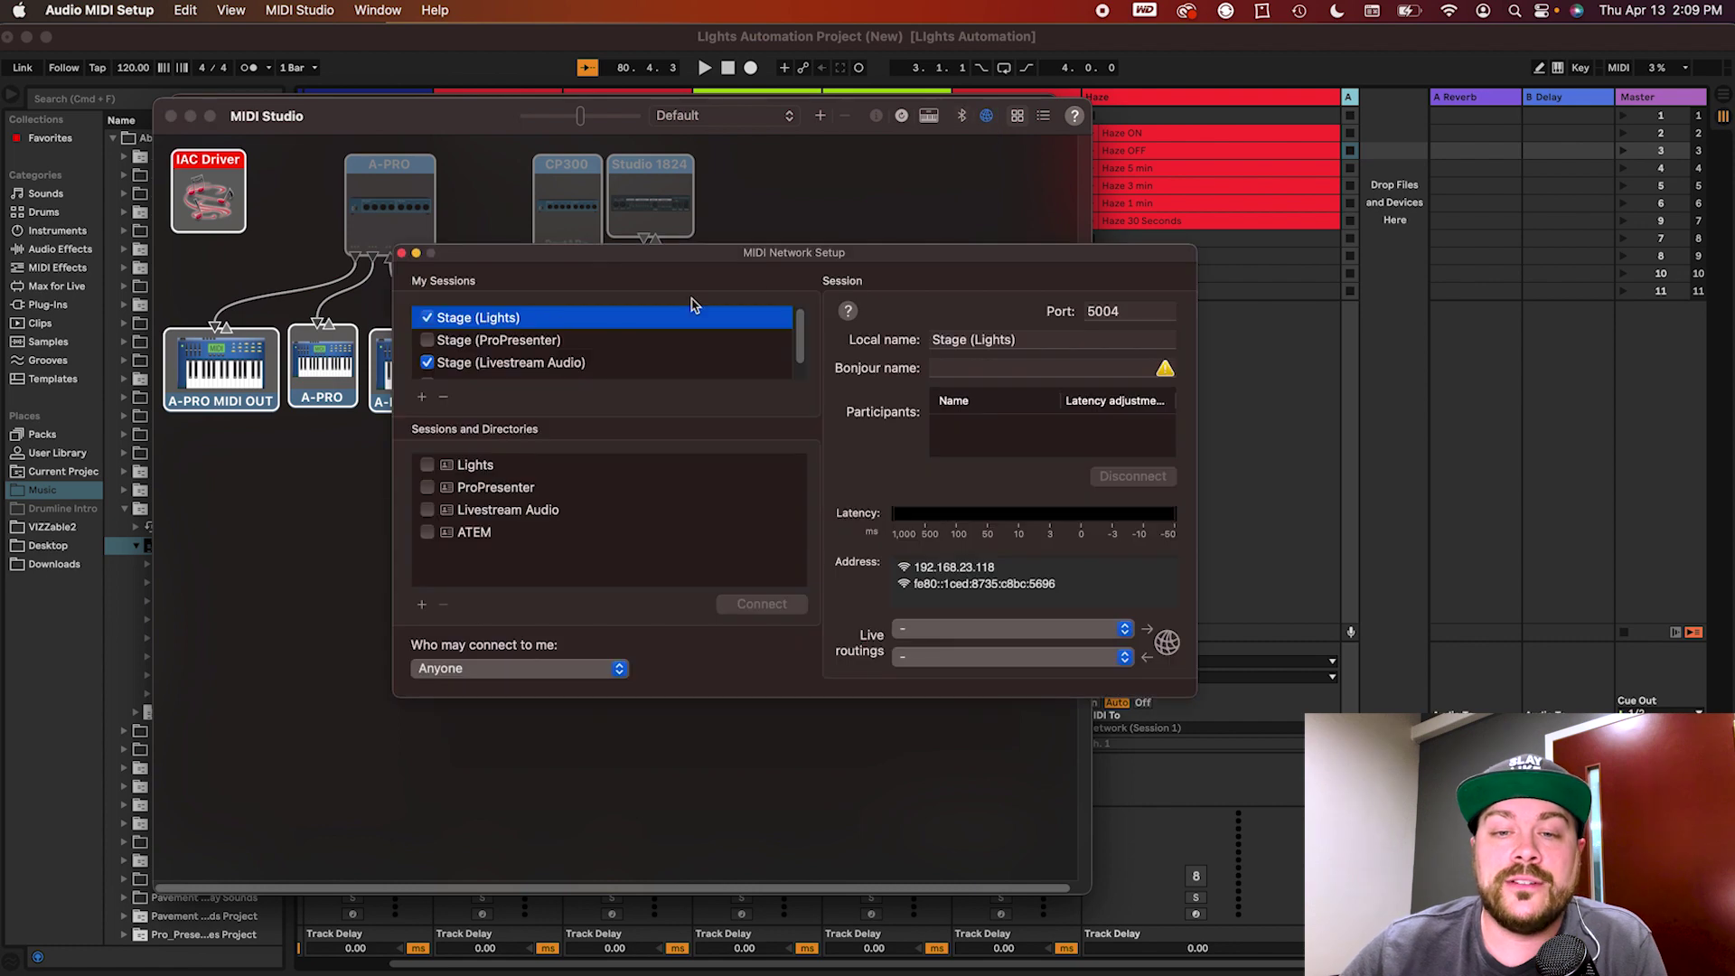
left_click_drag(703, 241, 479, 157)
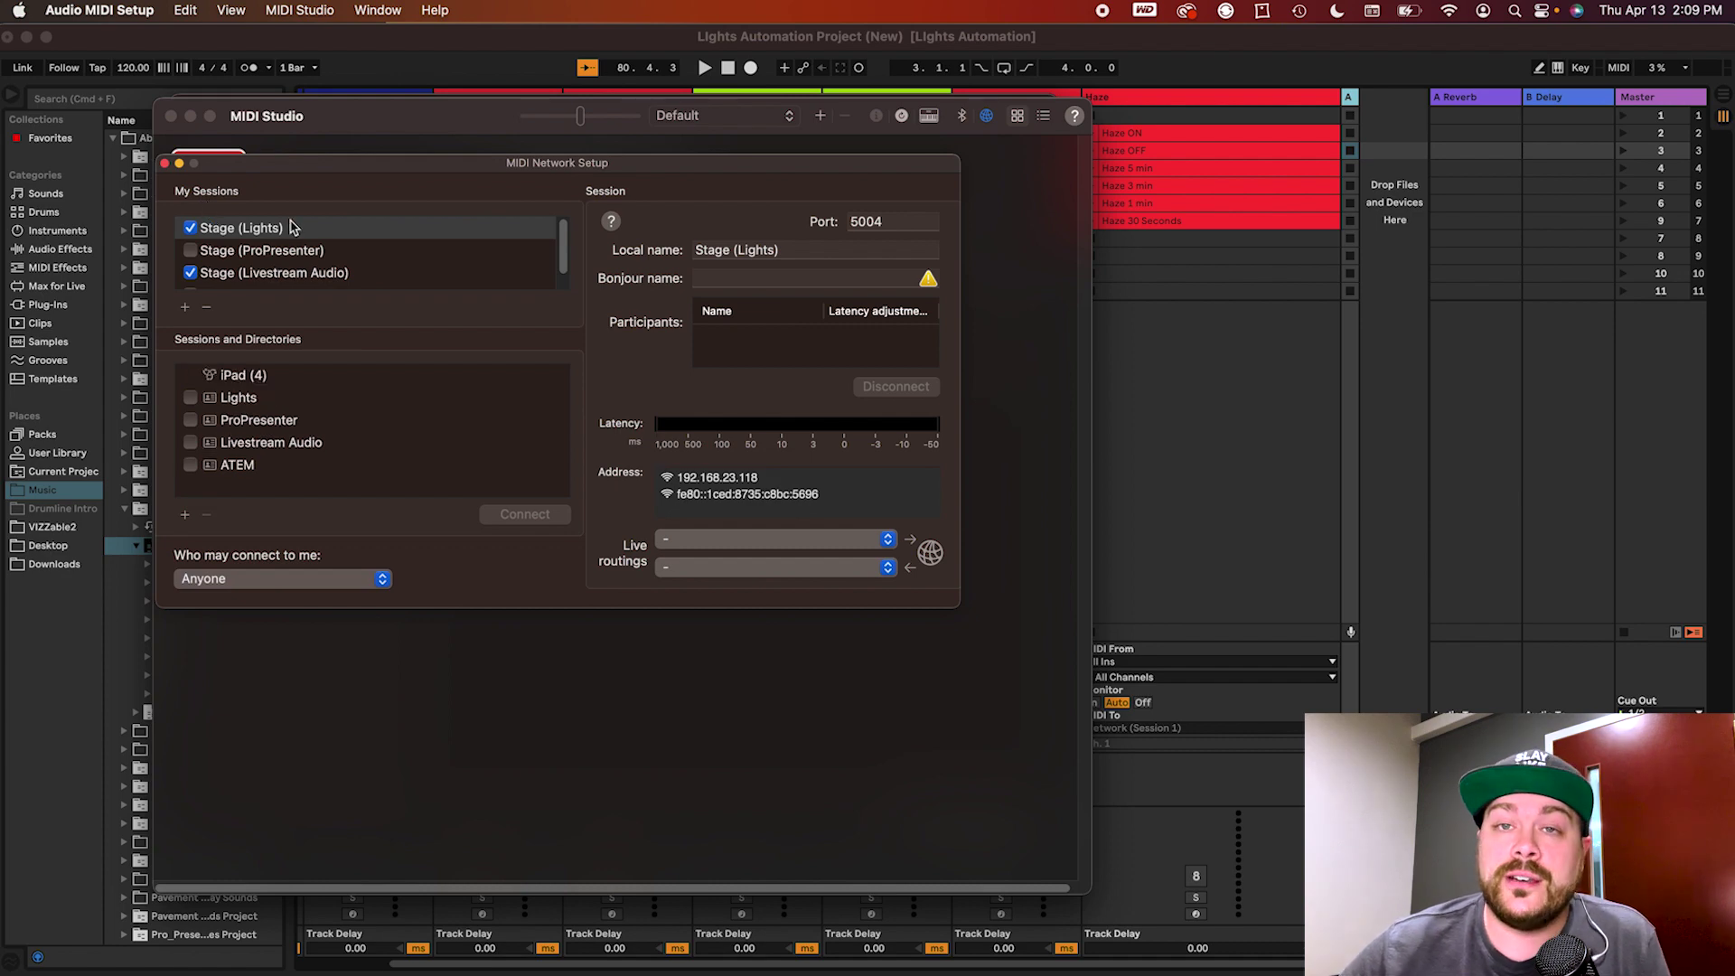
scroll(282, 246, "down", 1)
scroll(282, 254, "up", 1)
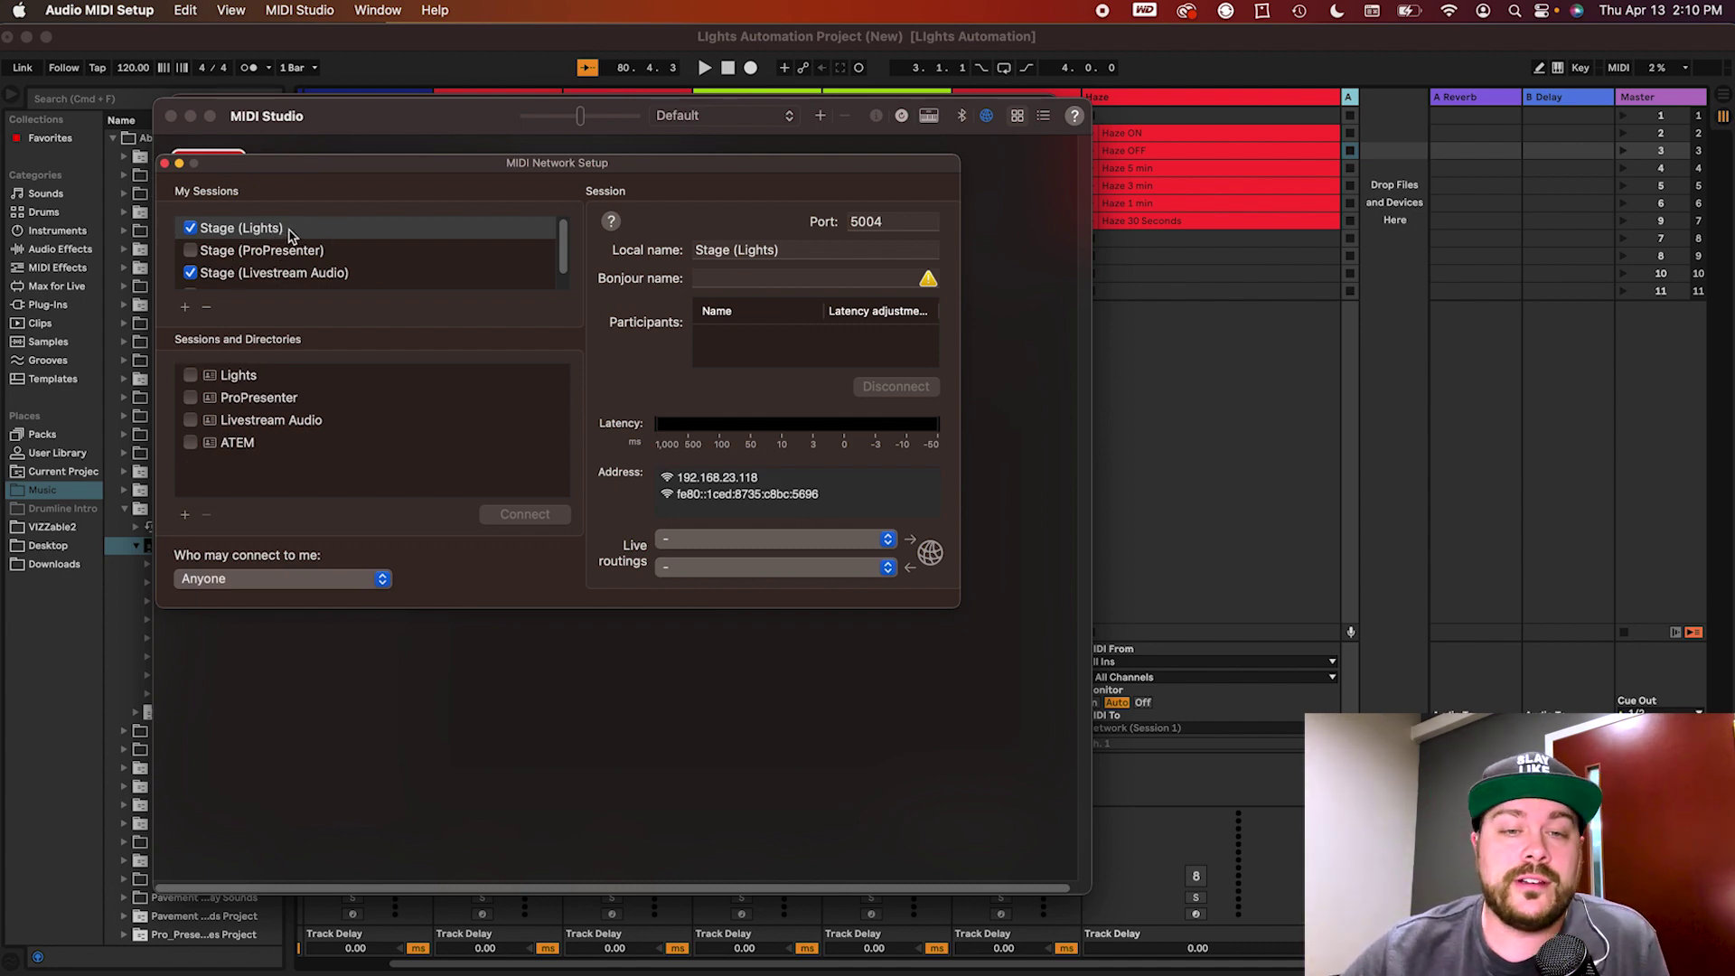
- View the Stage (ProPresenter) session and select the Stage (Lights) session in My Sessions
left_click(235, 236)
left_click(280, 253)
left_click(223, 235)
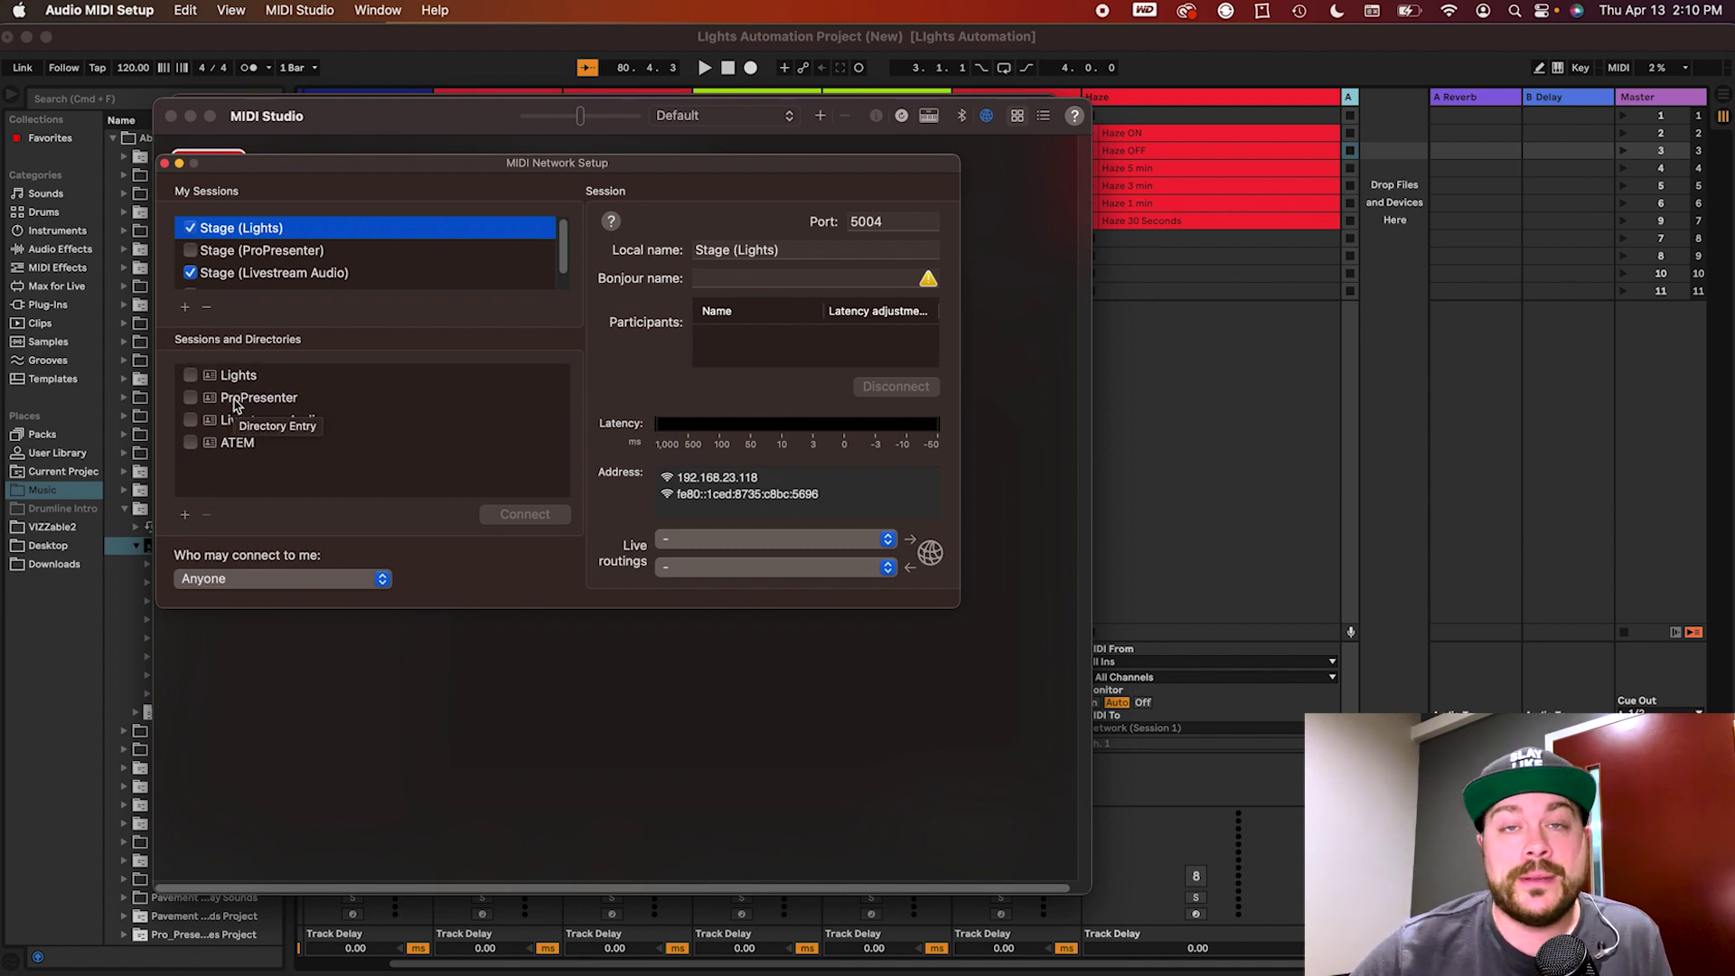
left_click(238, 249)
left_click(237, 233)
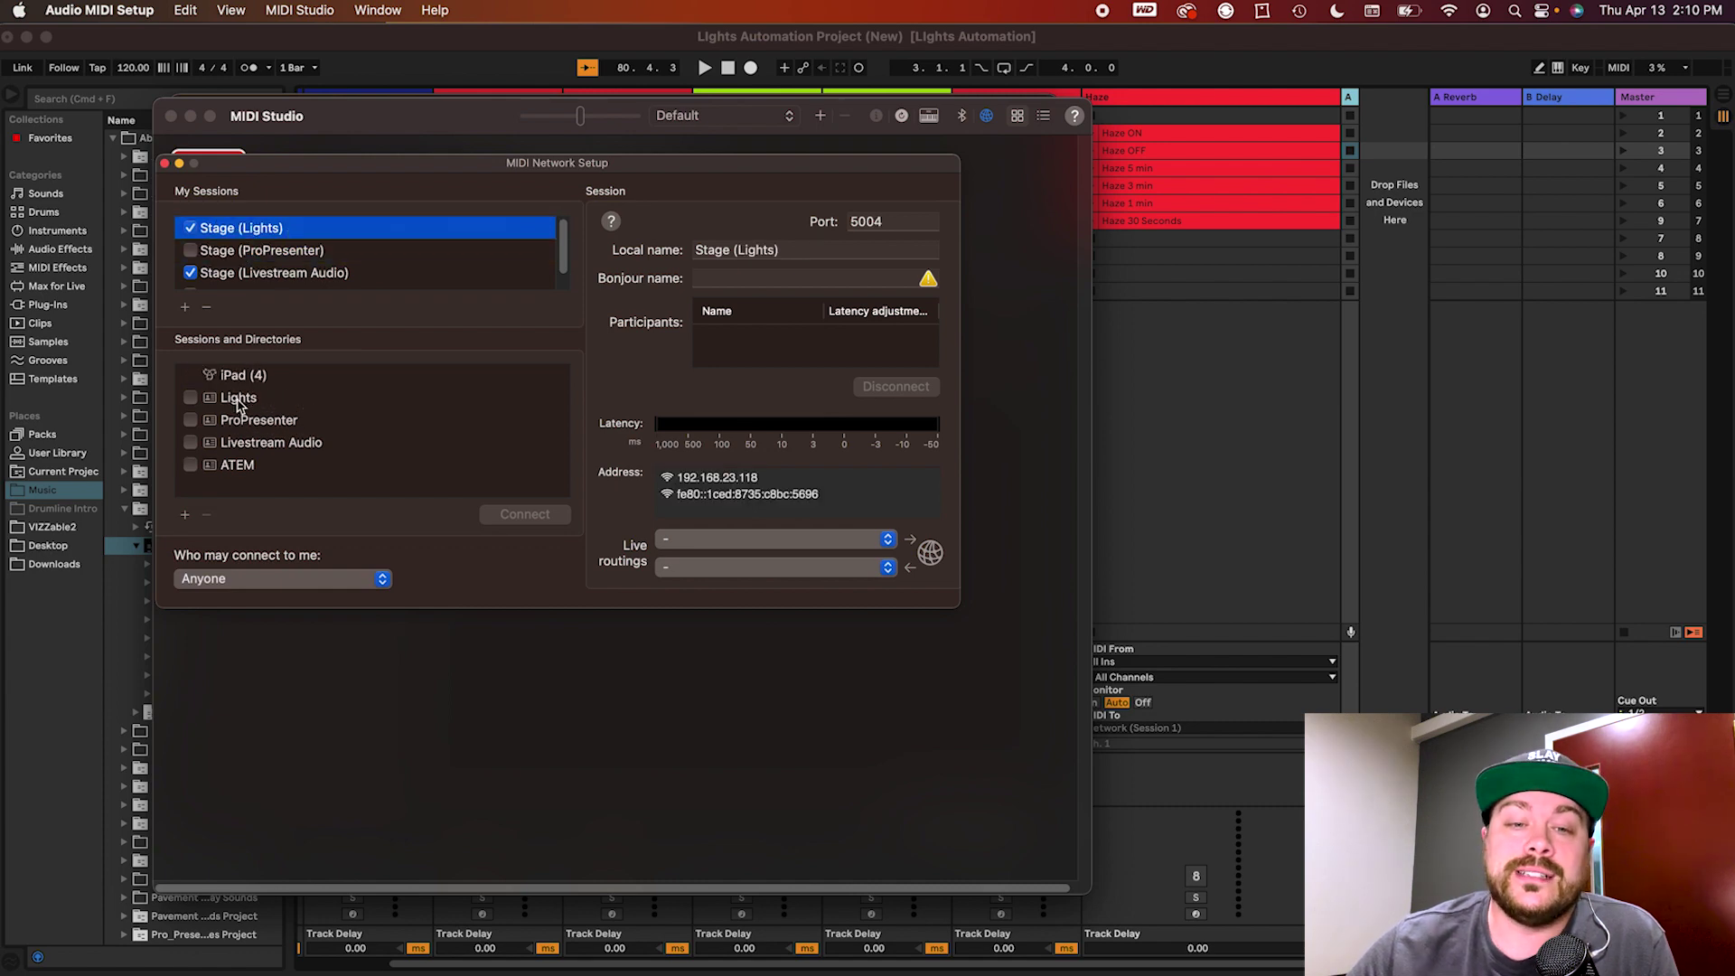
- Select the Lights entry under Sessions and Directories as the device for the Stage (Lights) session
left_click(238, 402)
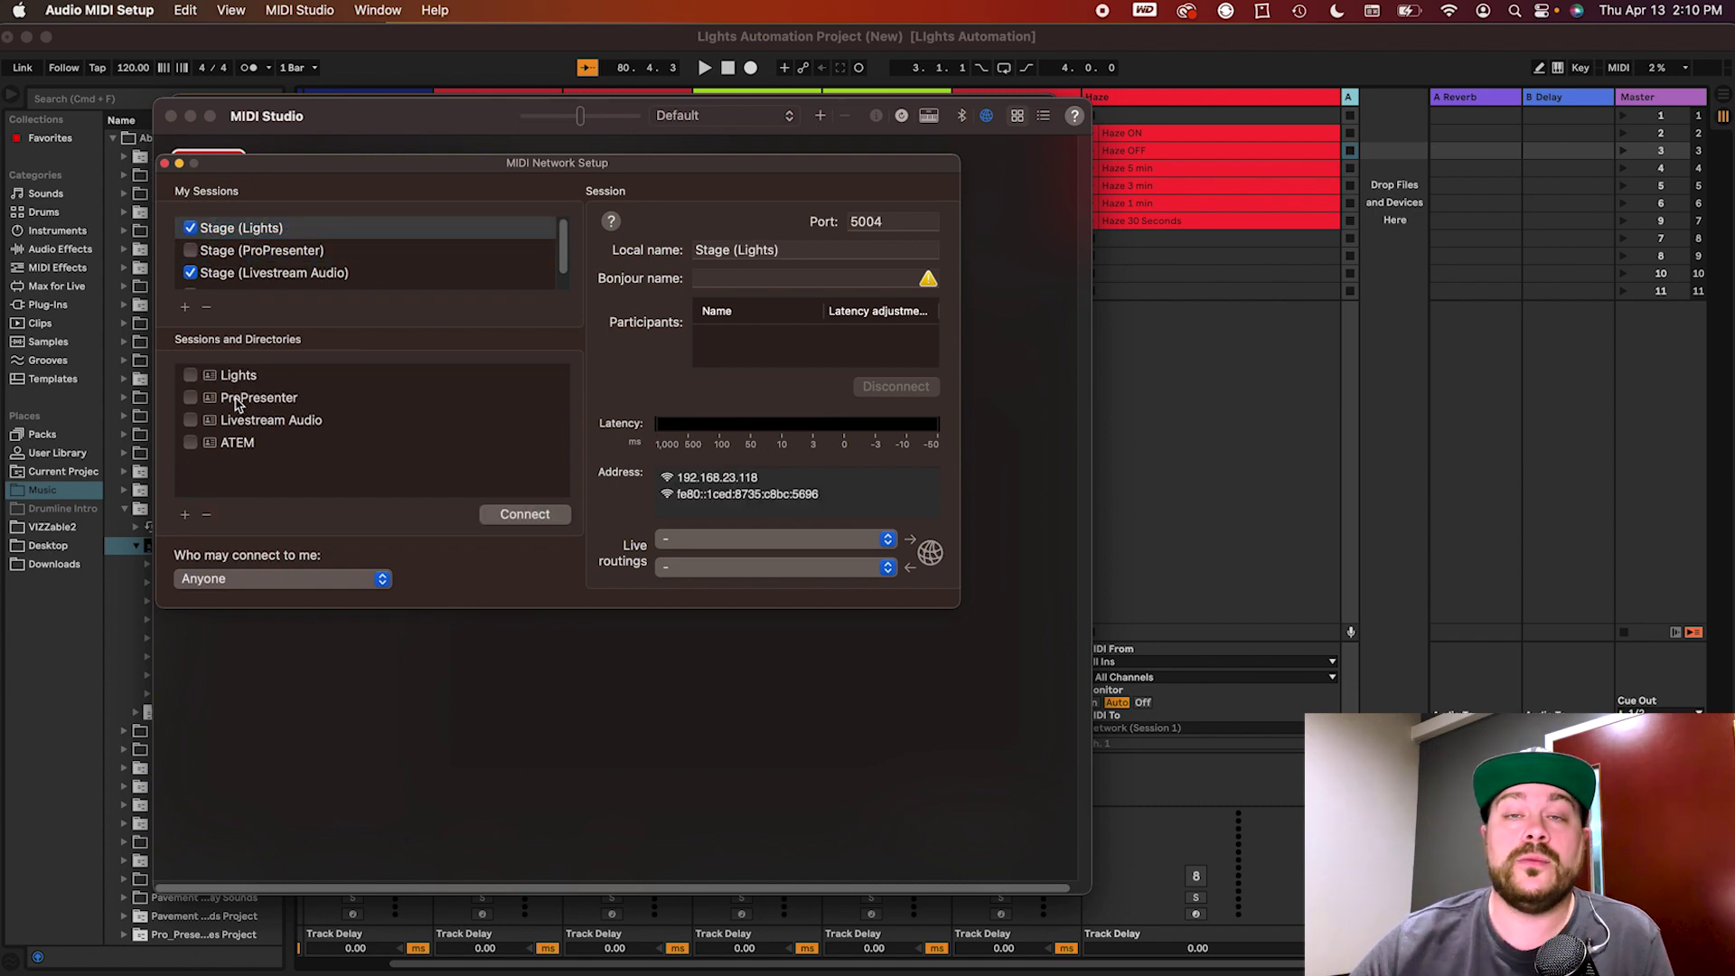
left_click(234, 377)
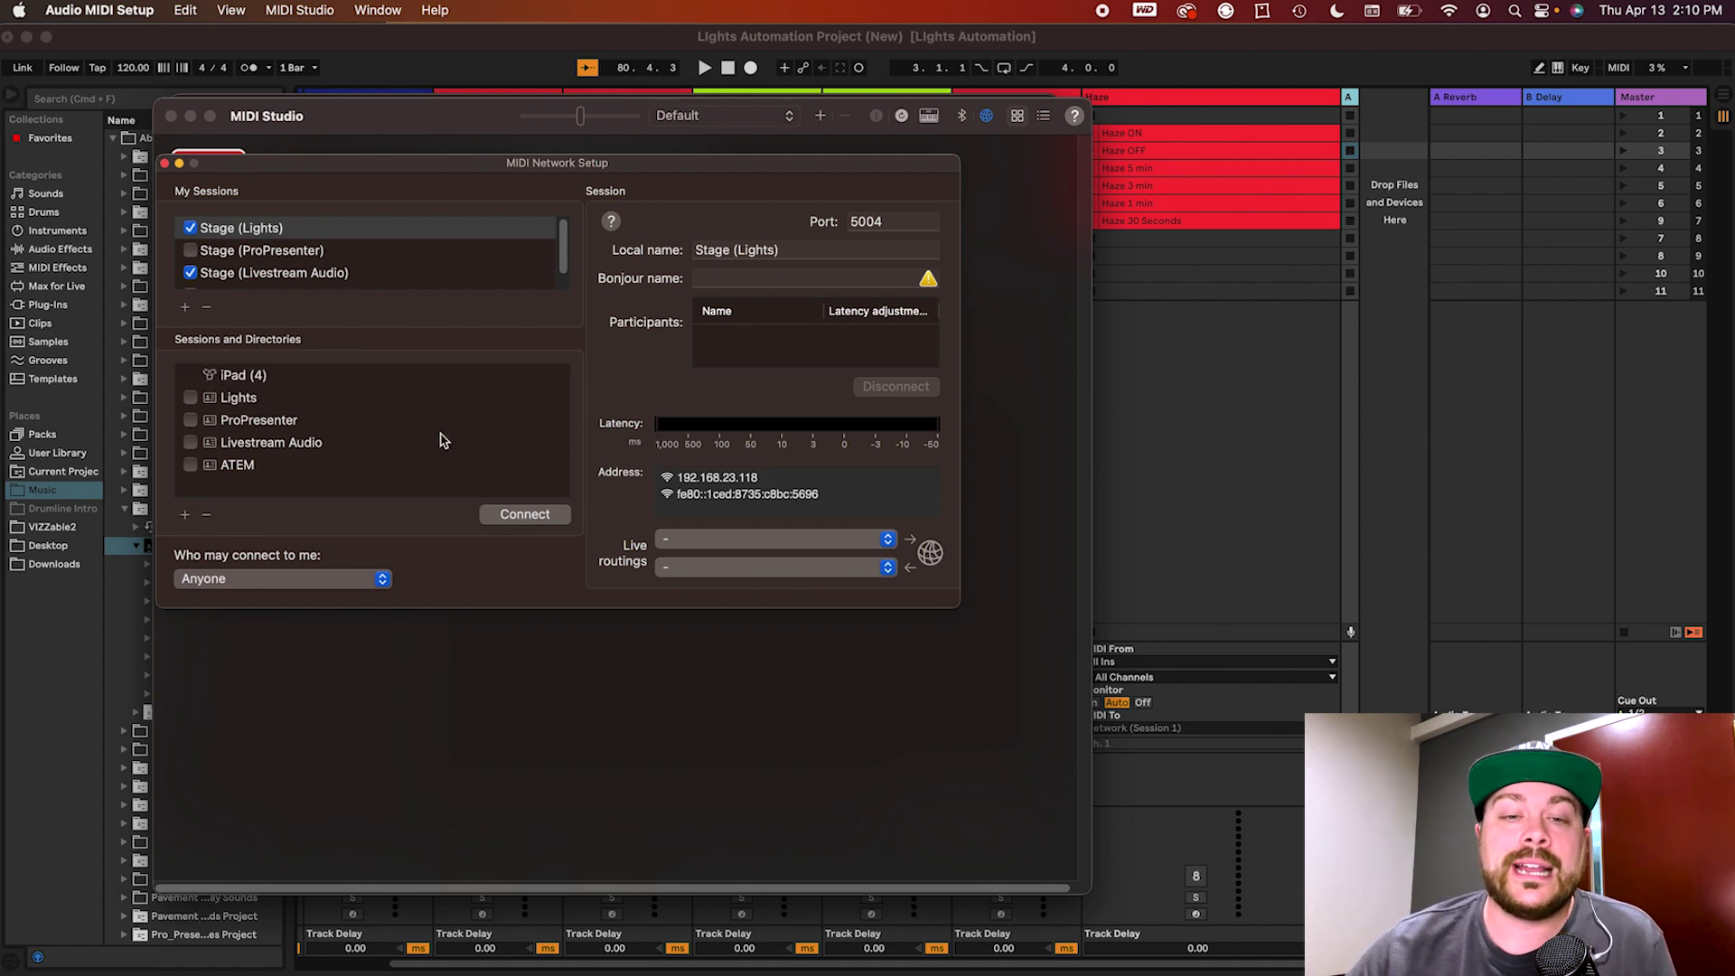
left_click(233, 399)
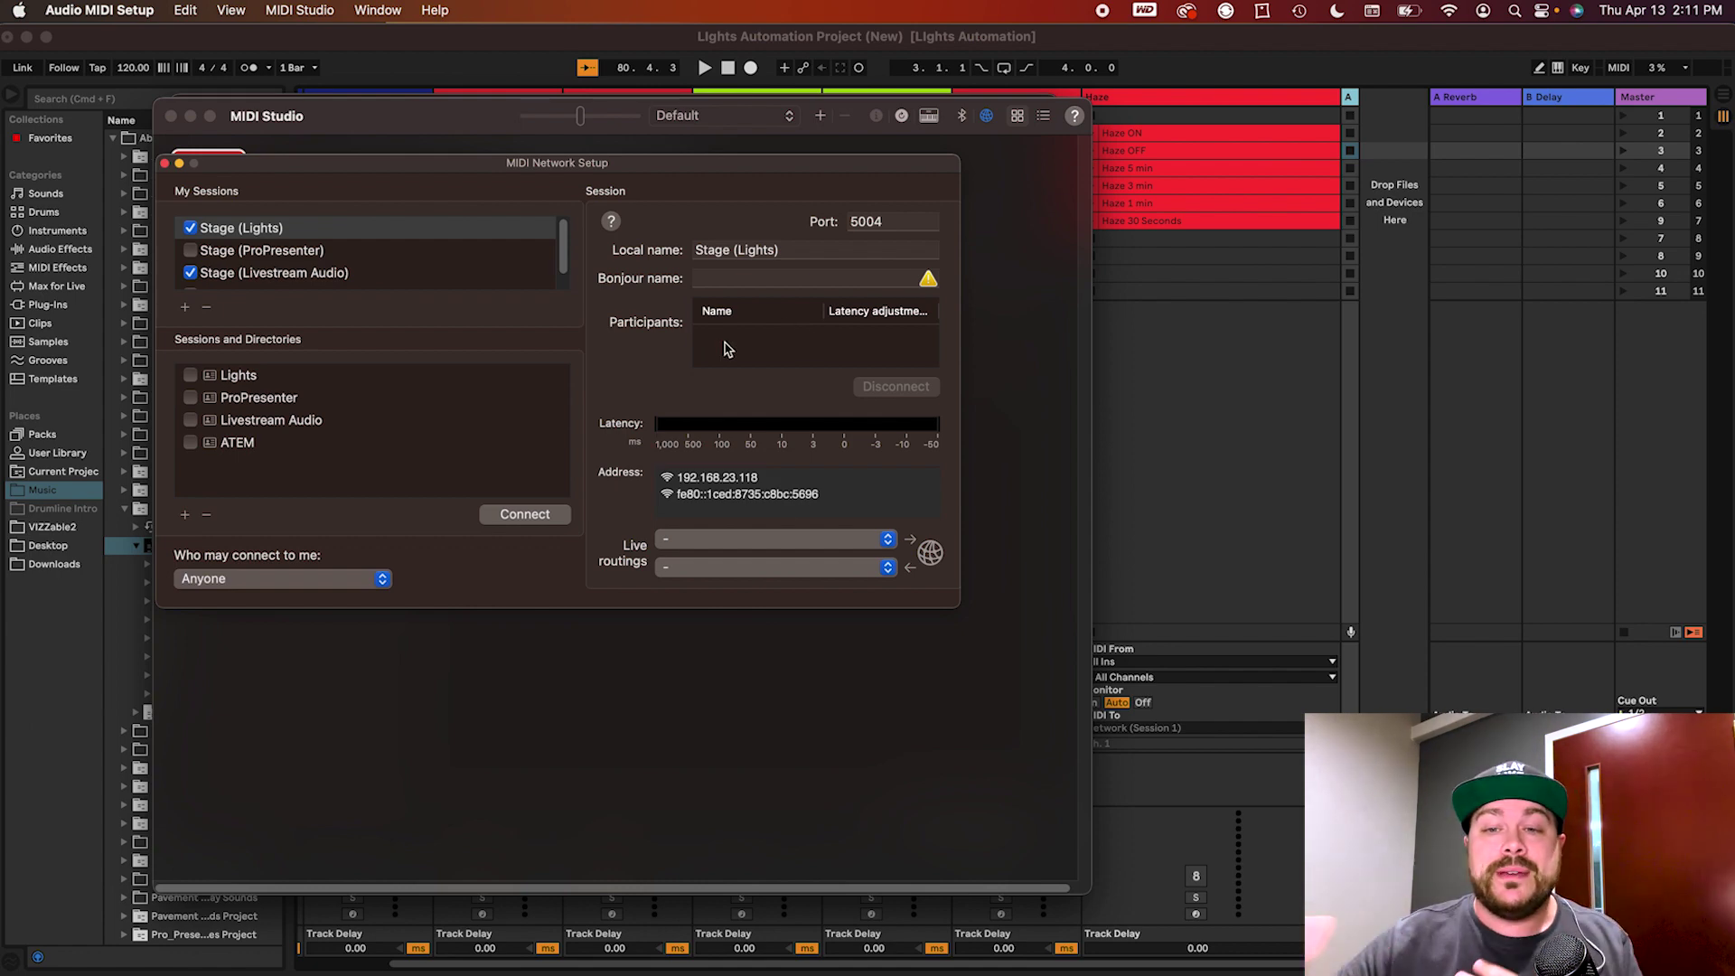
- Switch to Playback and open its MIDI settings
left_click(1215, 394)
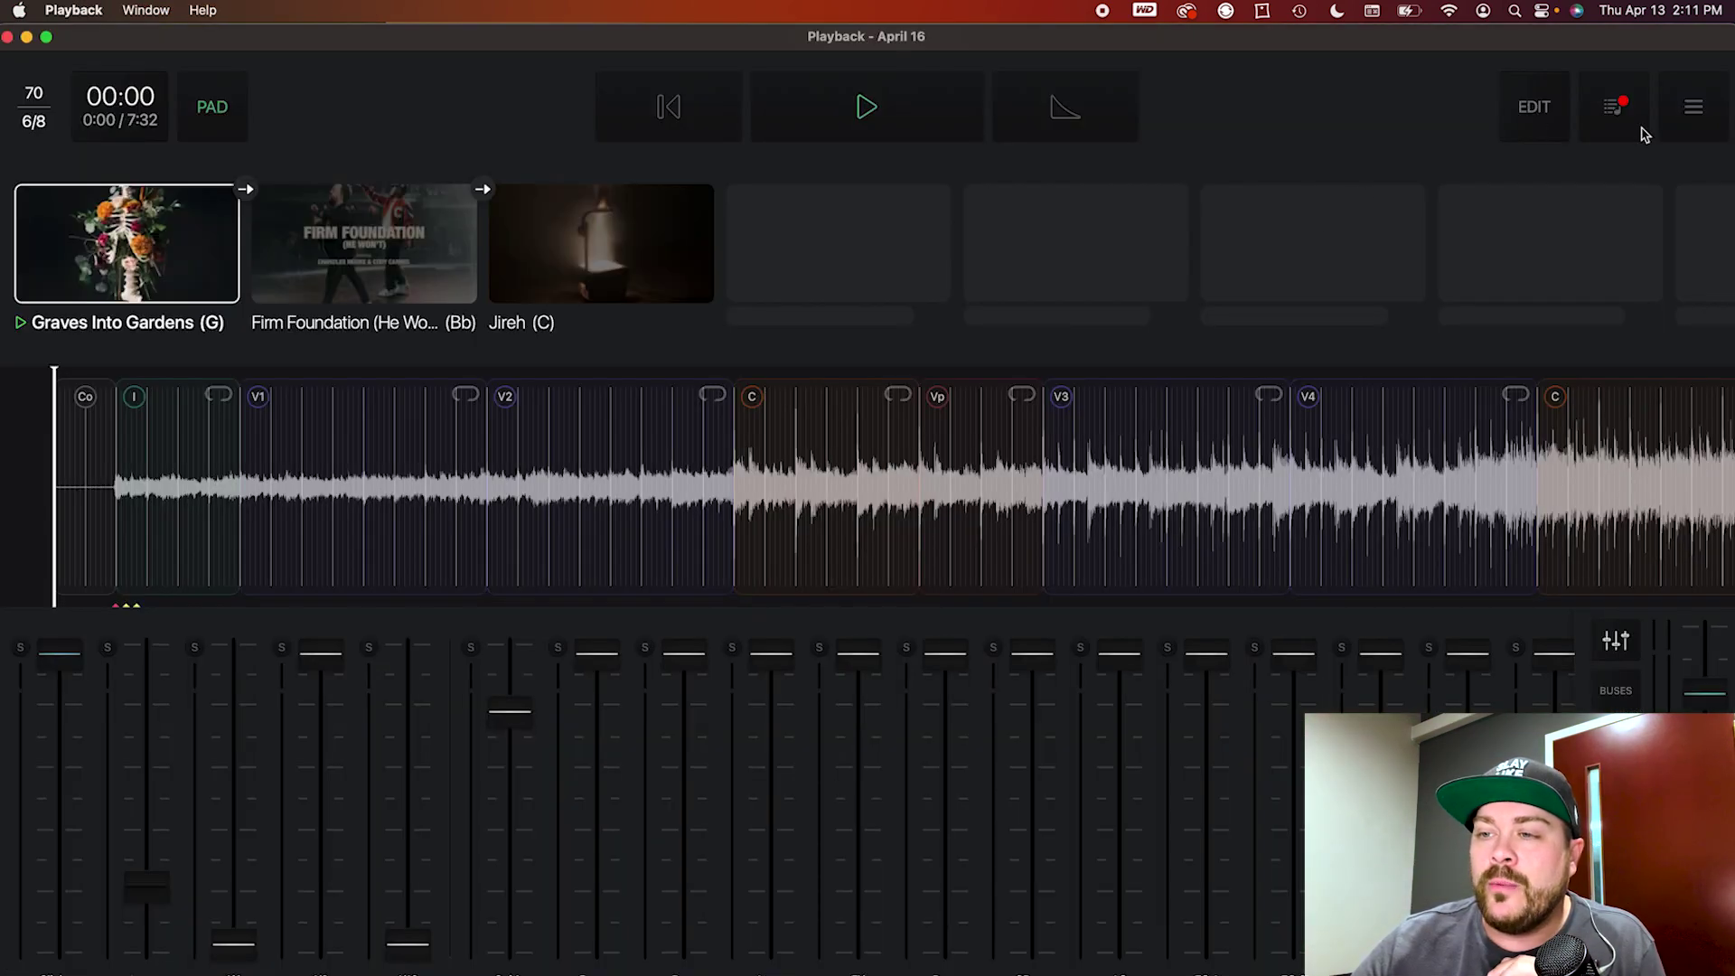
left_click(1721, 131)
left_click(1550, 179)
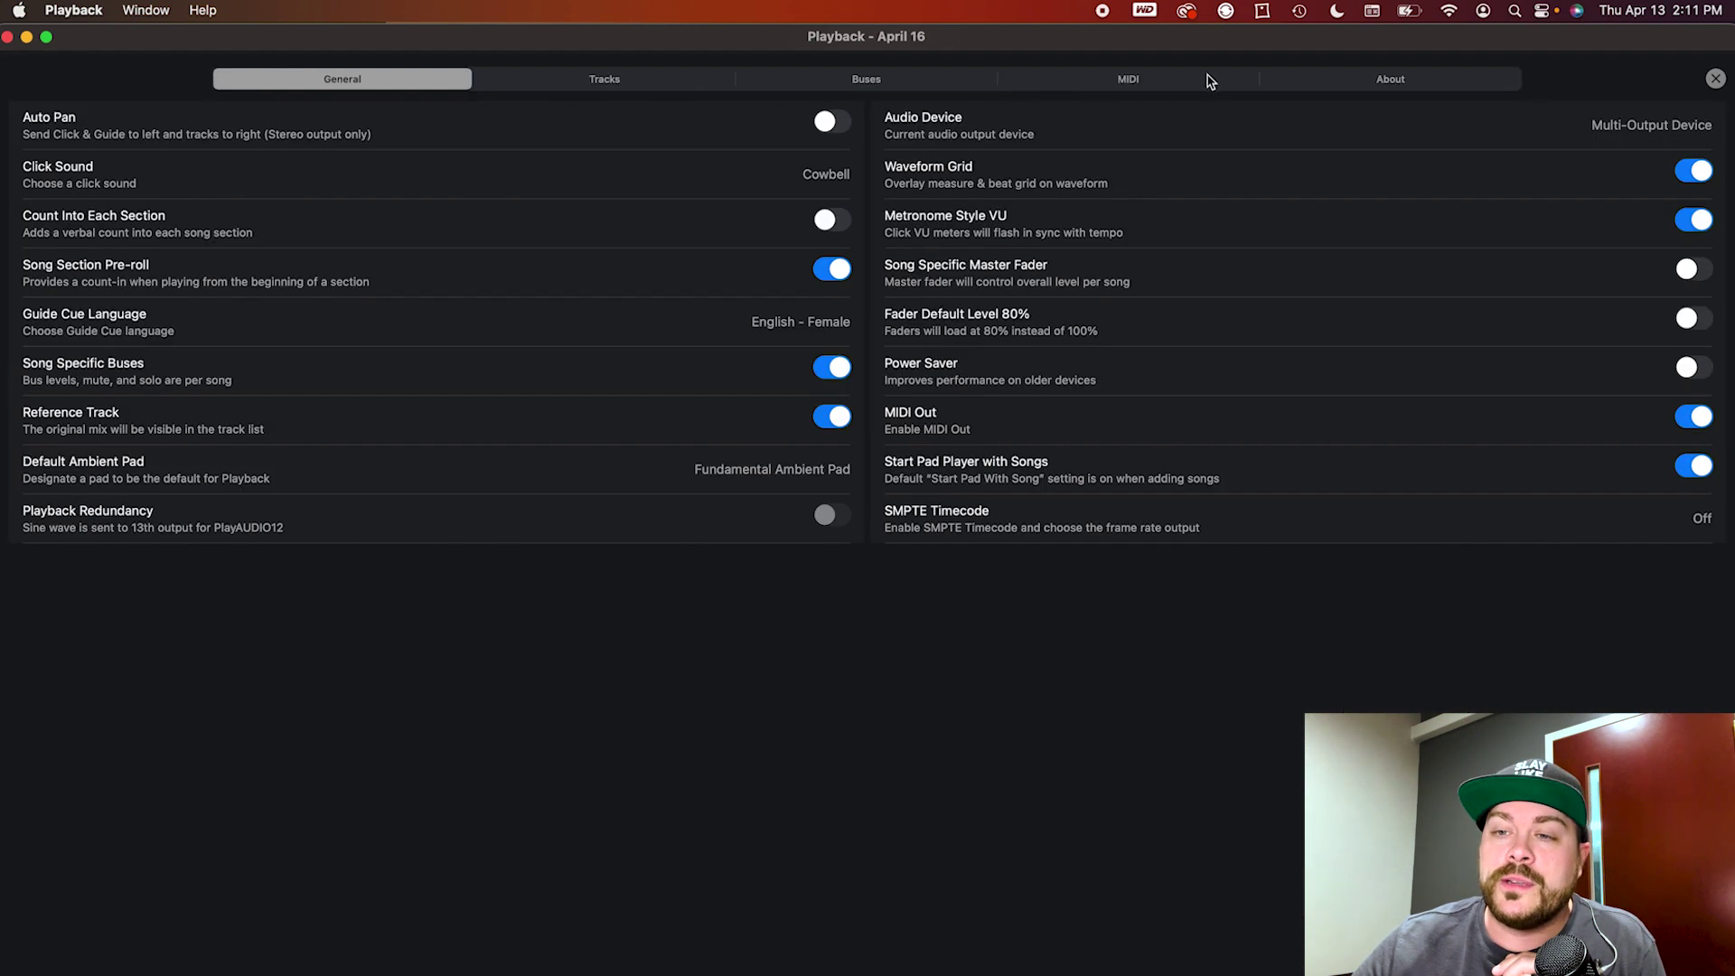
left_click(1131, 81)
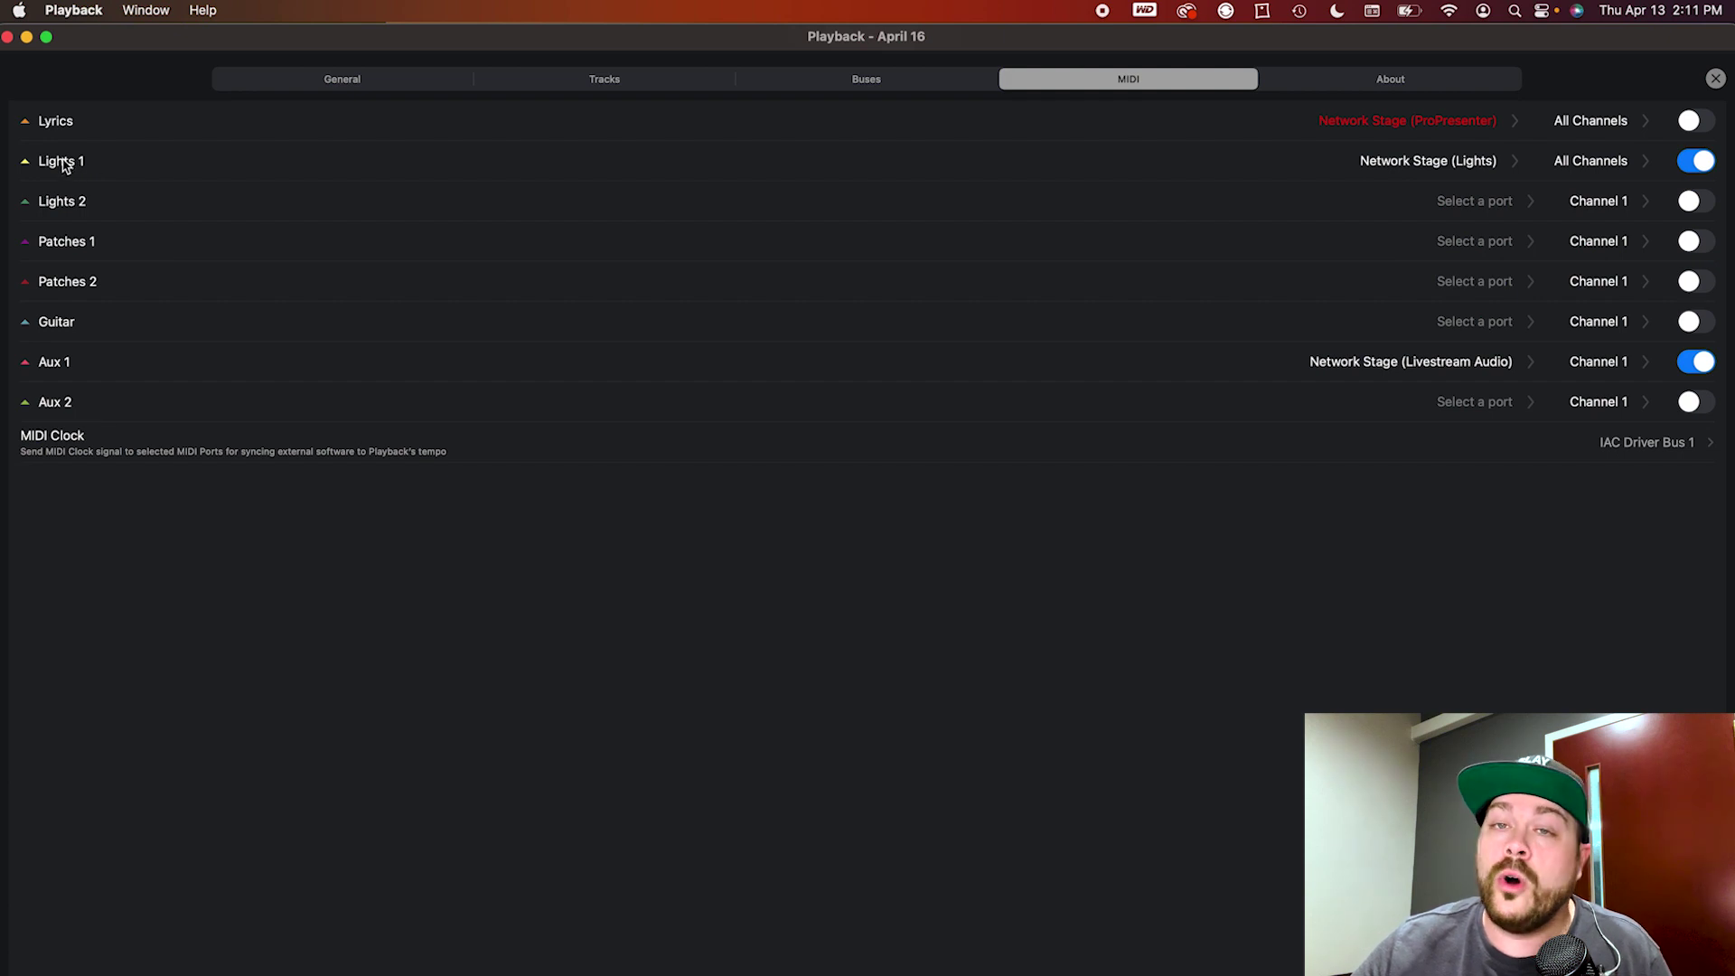
- Clear the Lights 1 MIDI port and reassign it to Network Stage (Lights)
left_click(1465, 162)
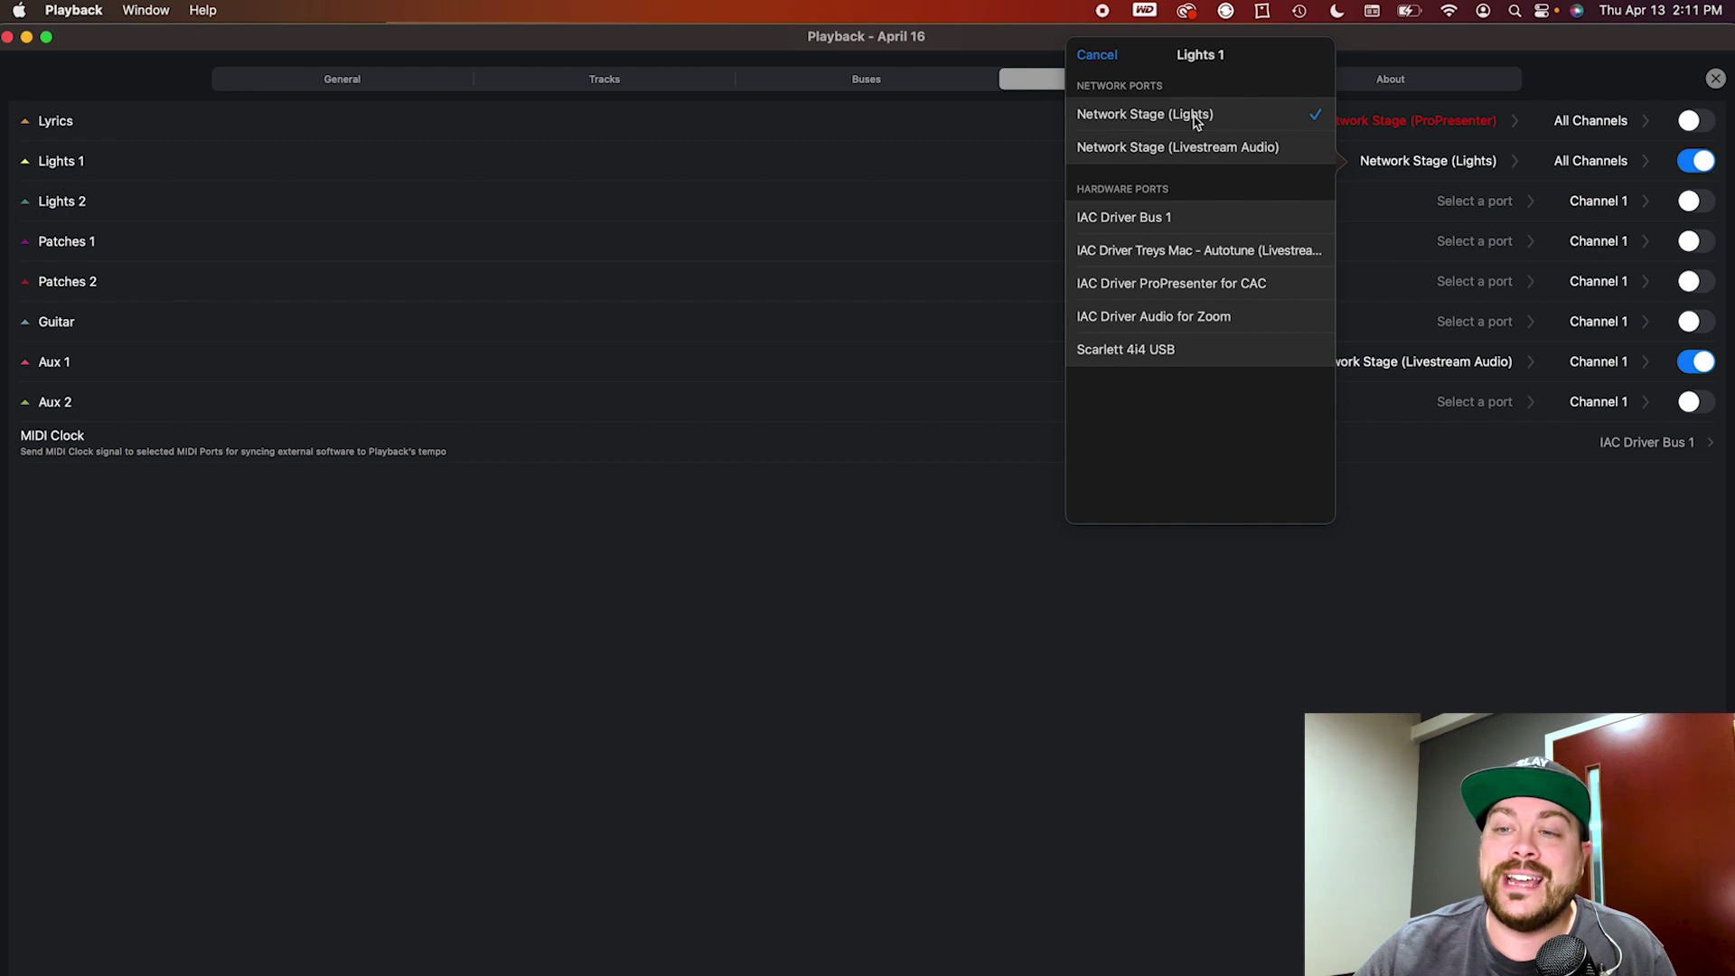
left_click(1149, 124)
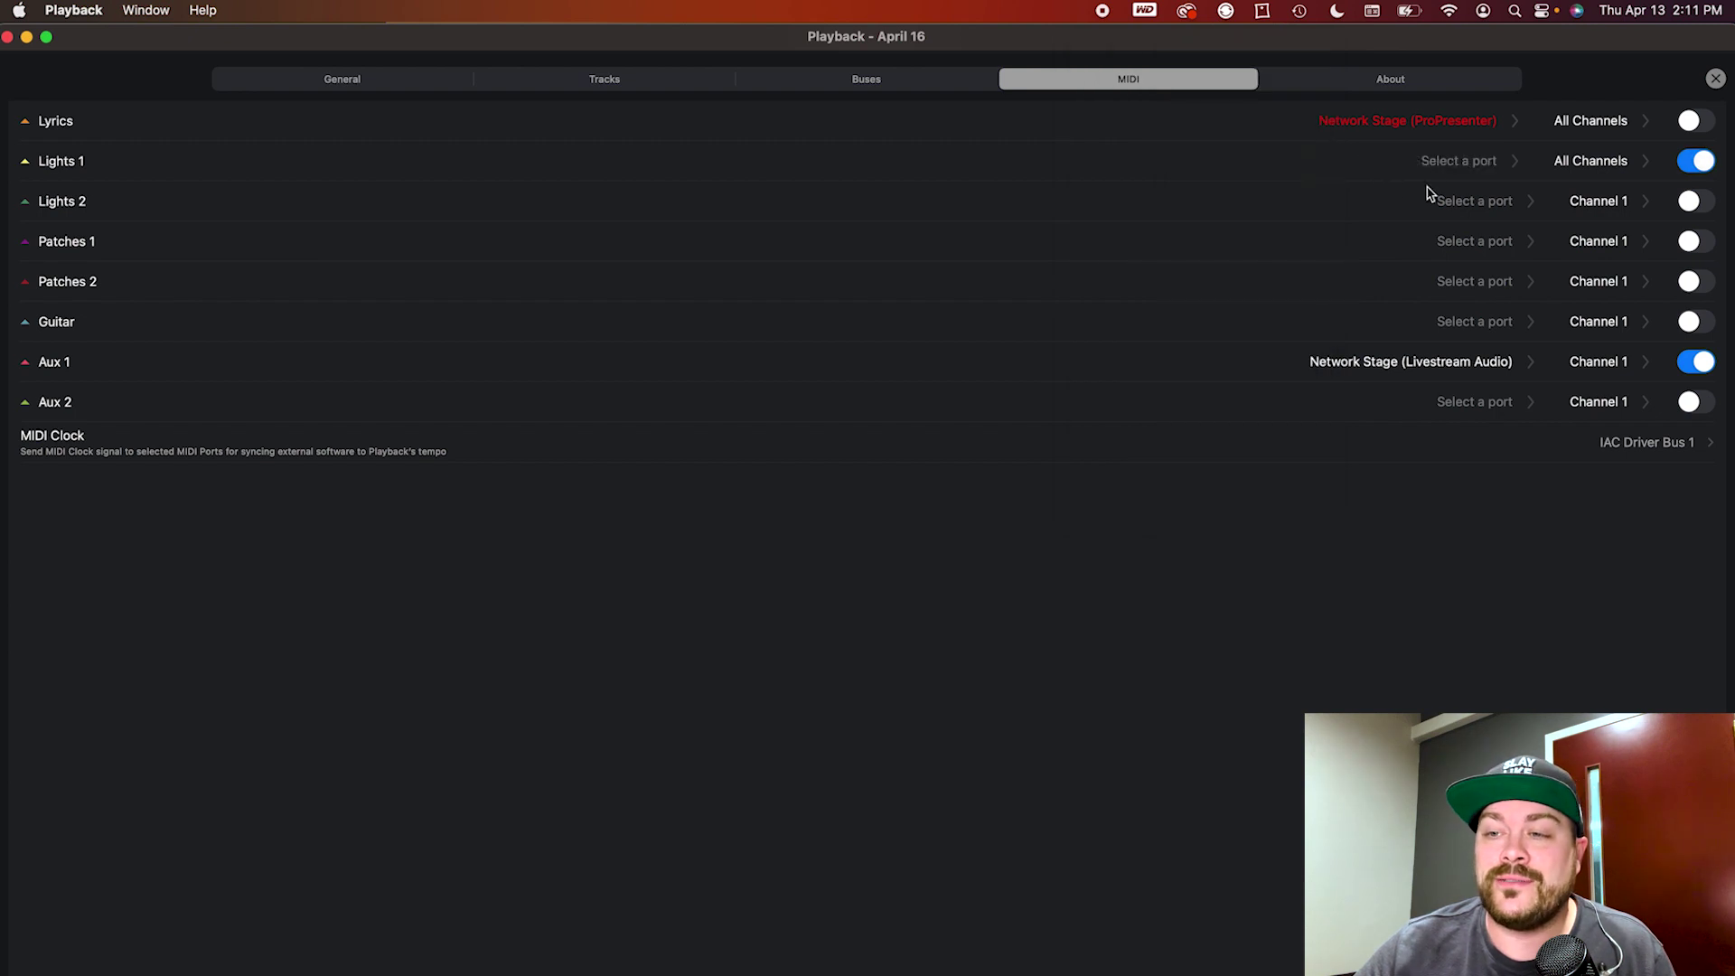
left_click(1464, 166)
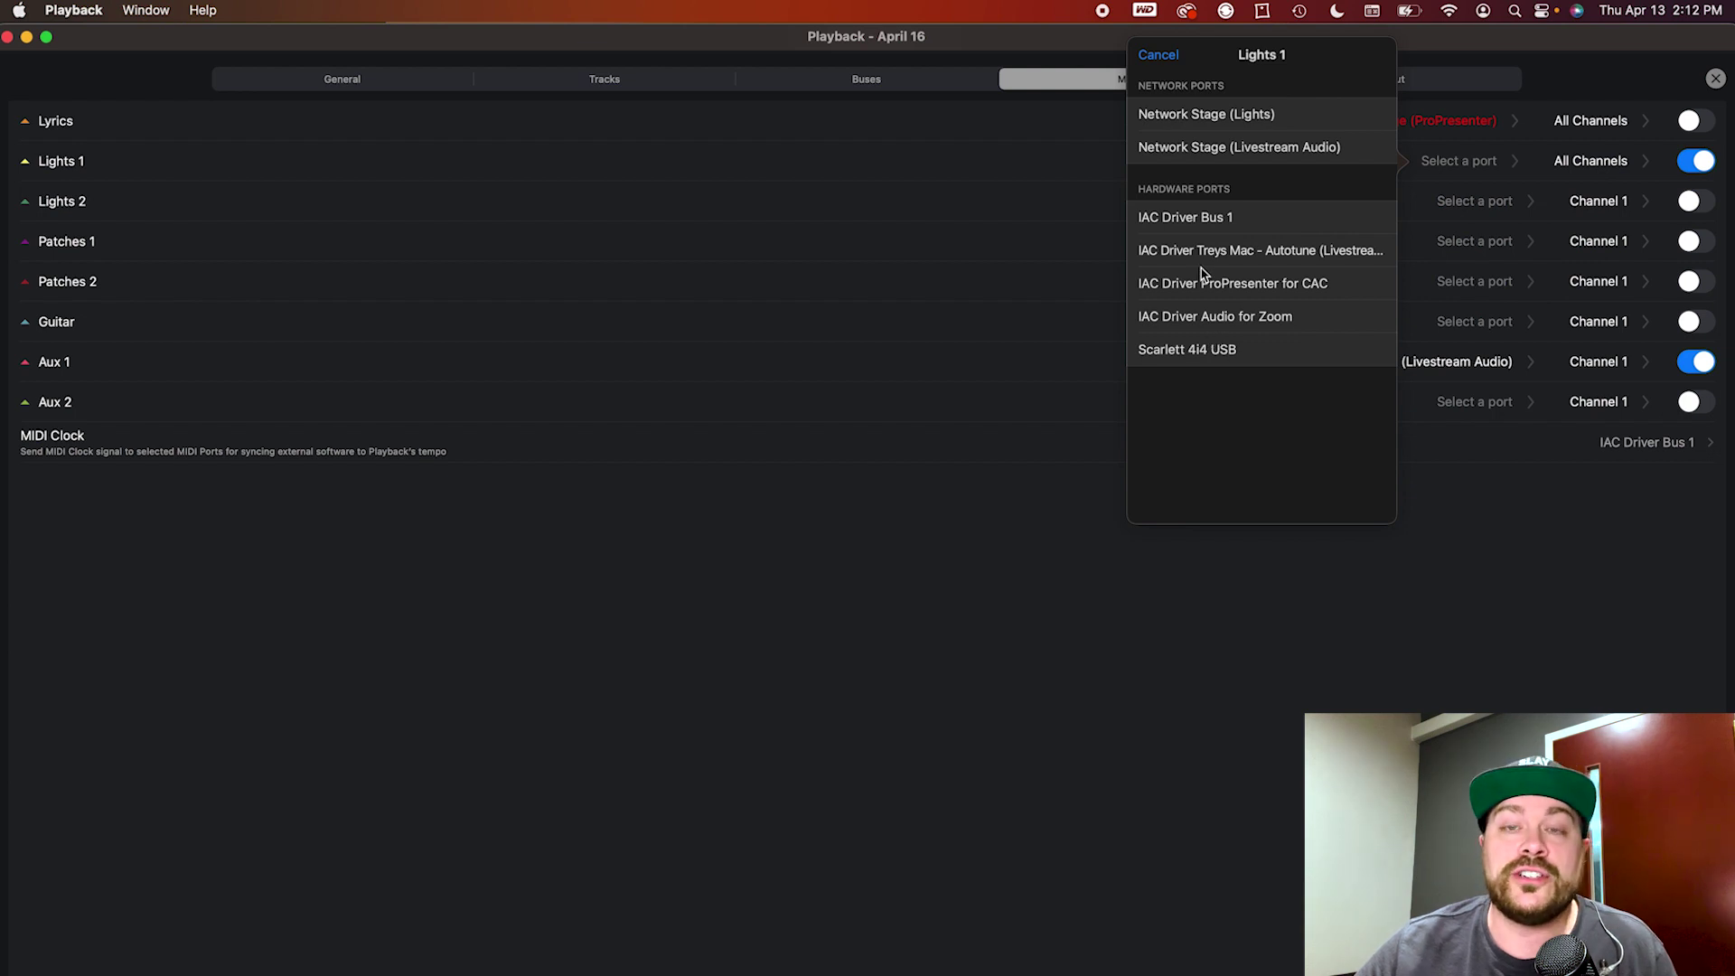
left_click(1176, 118)
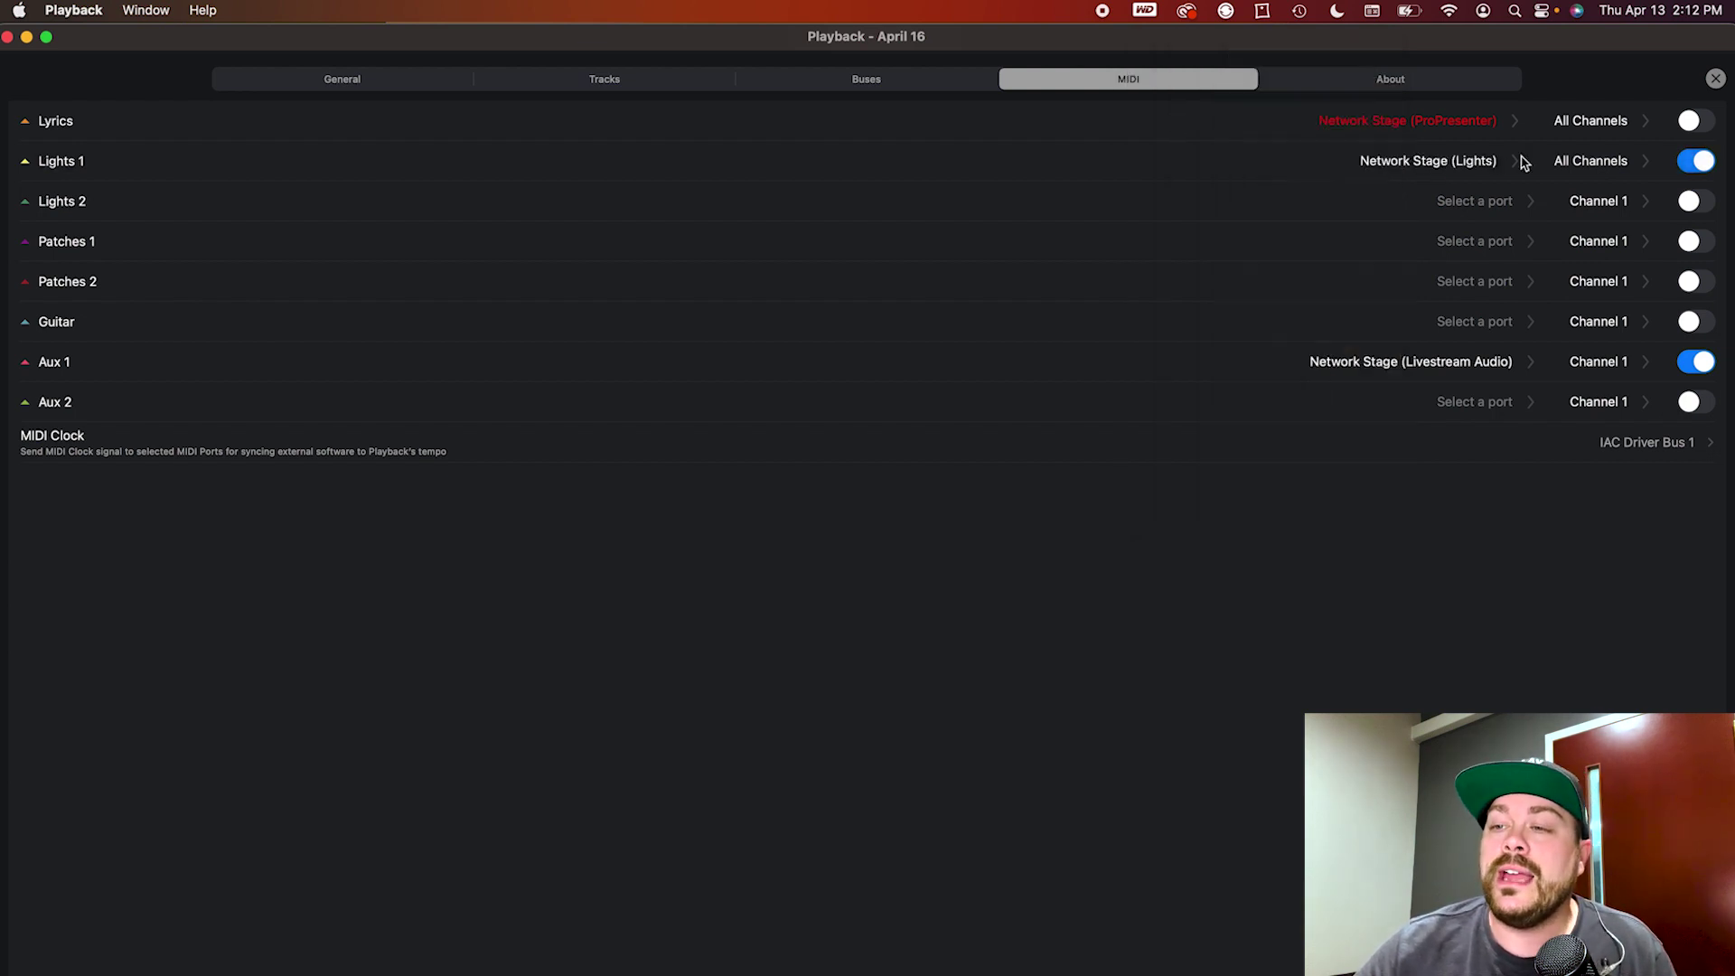
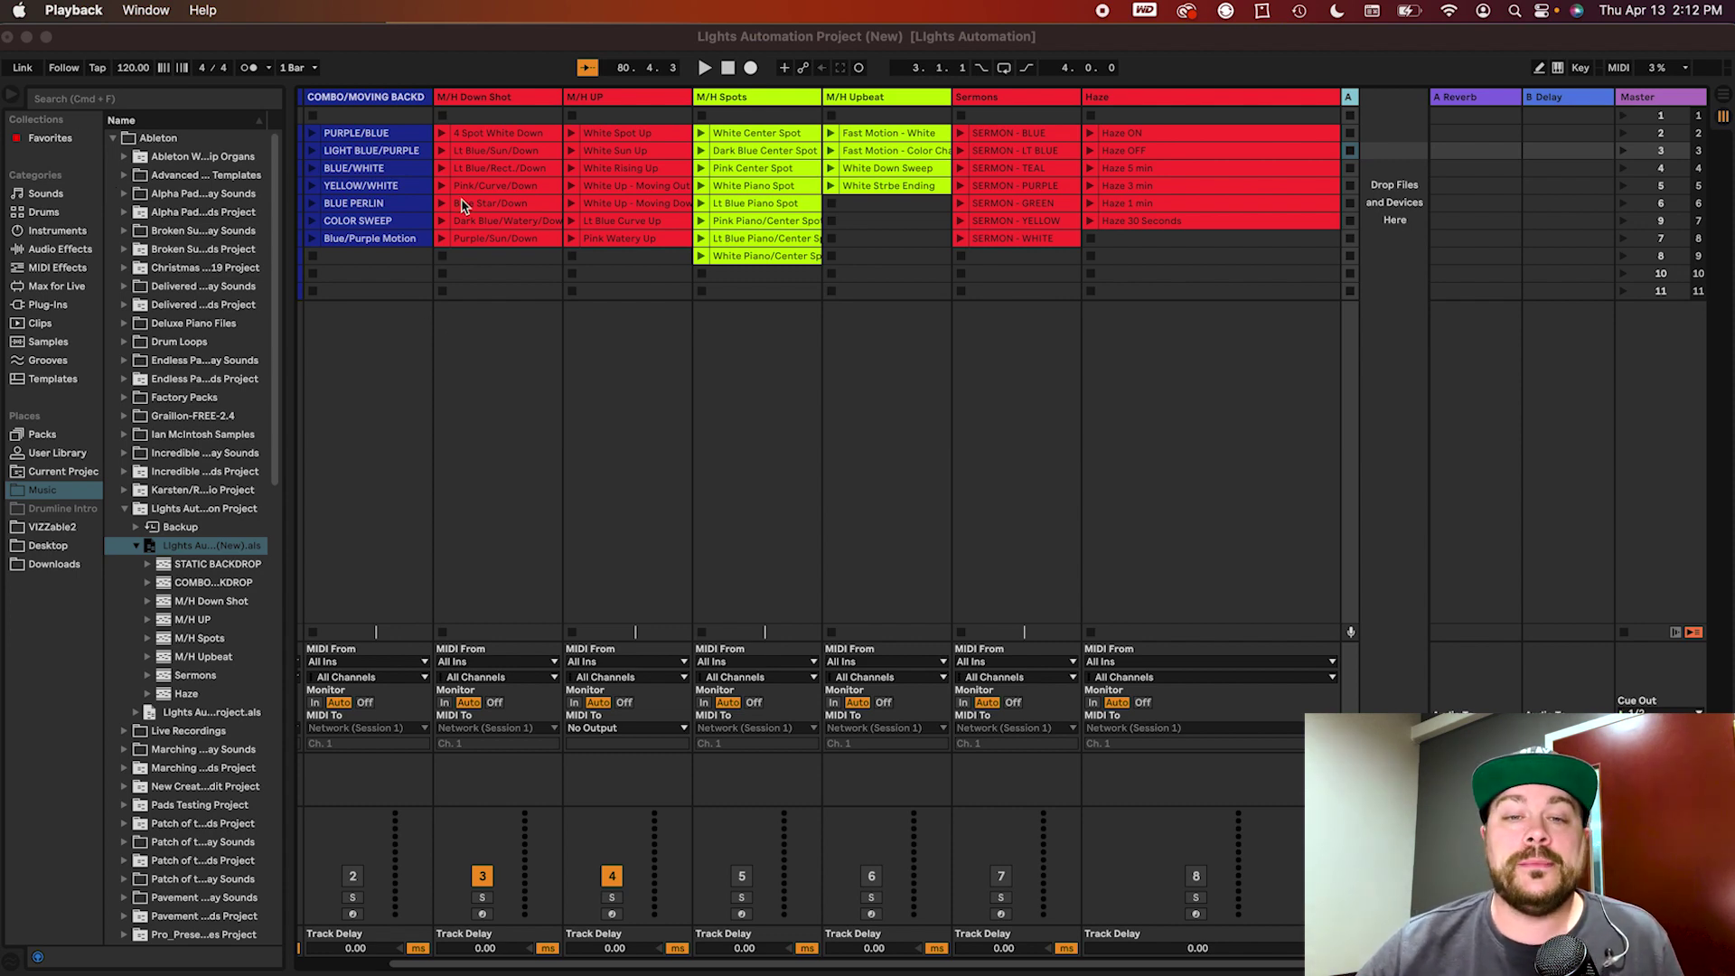
- Switch to Ableton Live and select the BLUE clip in the STATIC BACKDROP track
left_click(359, 133)
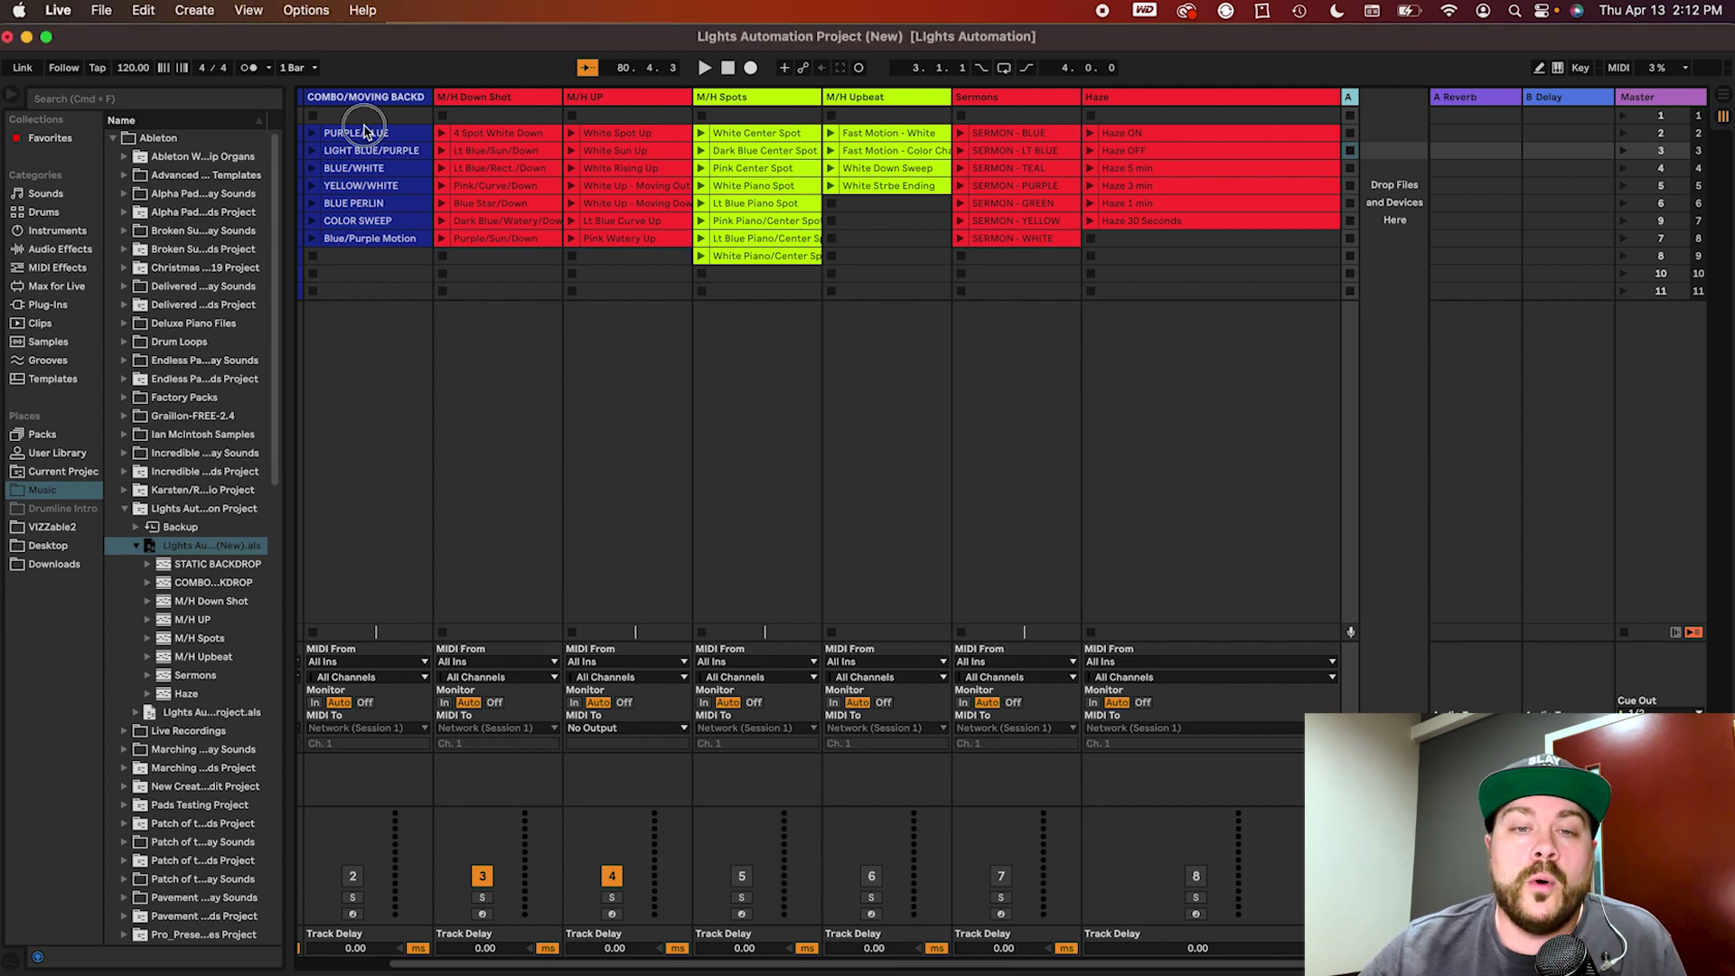
scroll(865, 581, "left", 3)
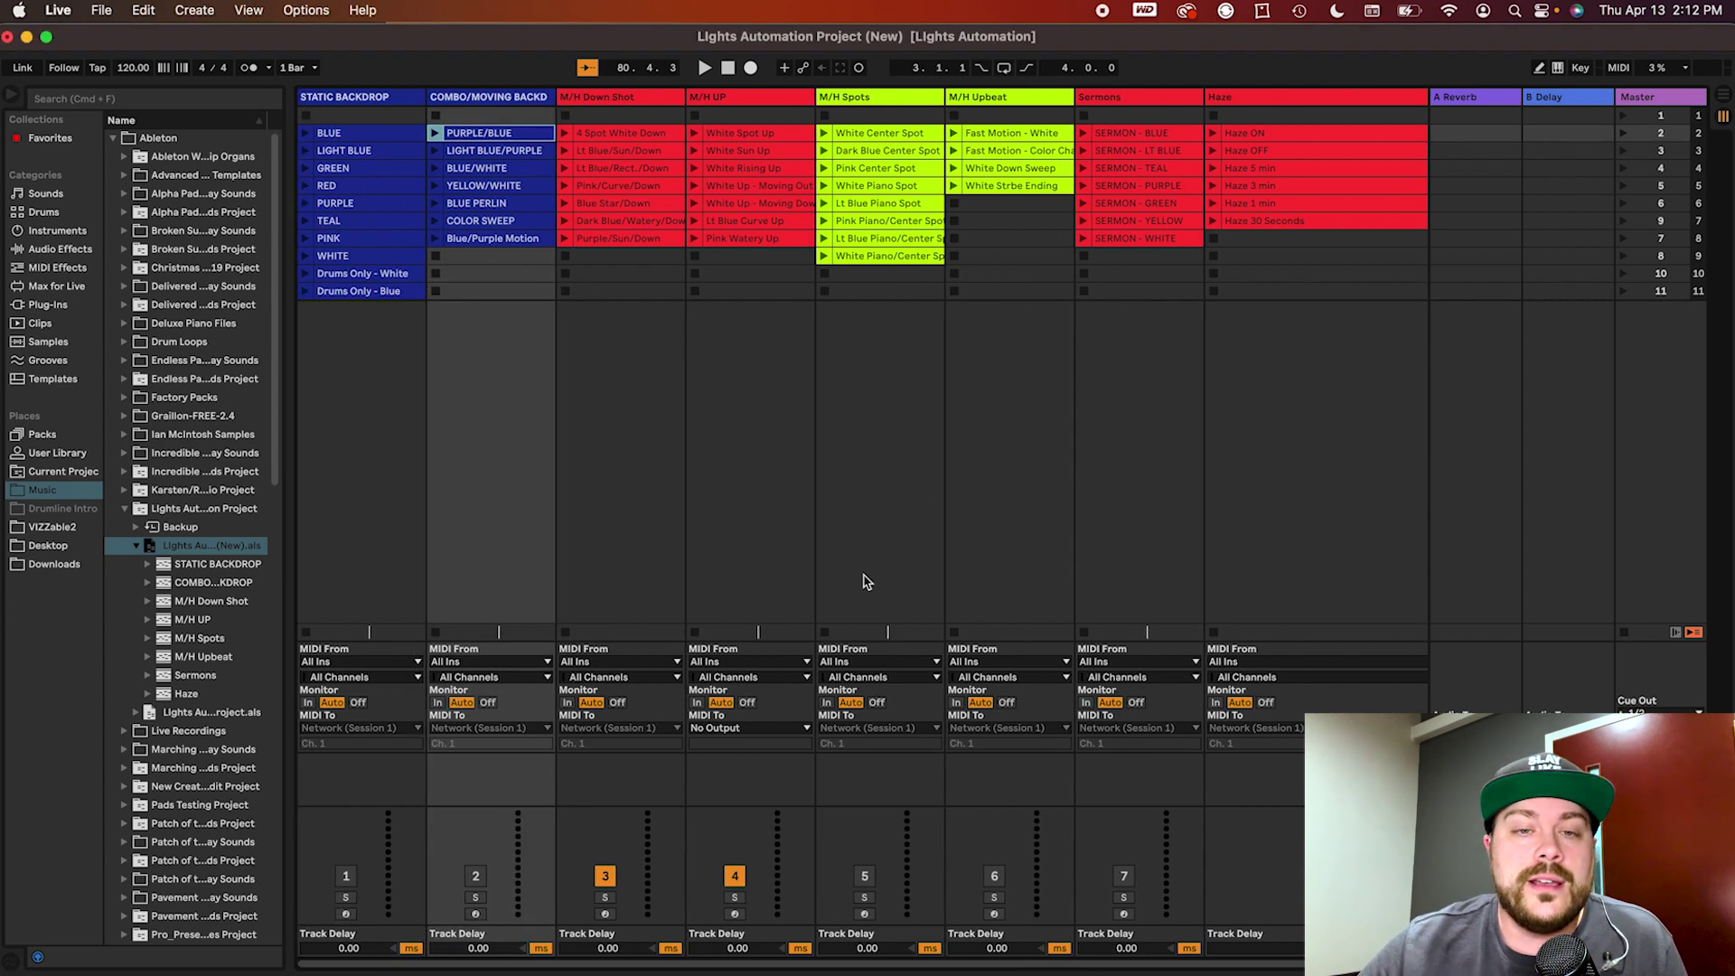
left_click(355, 133)
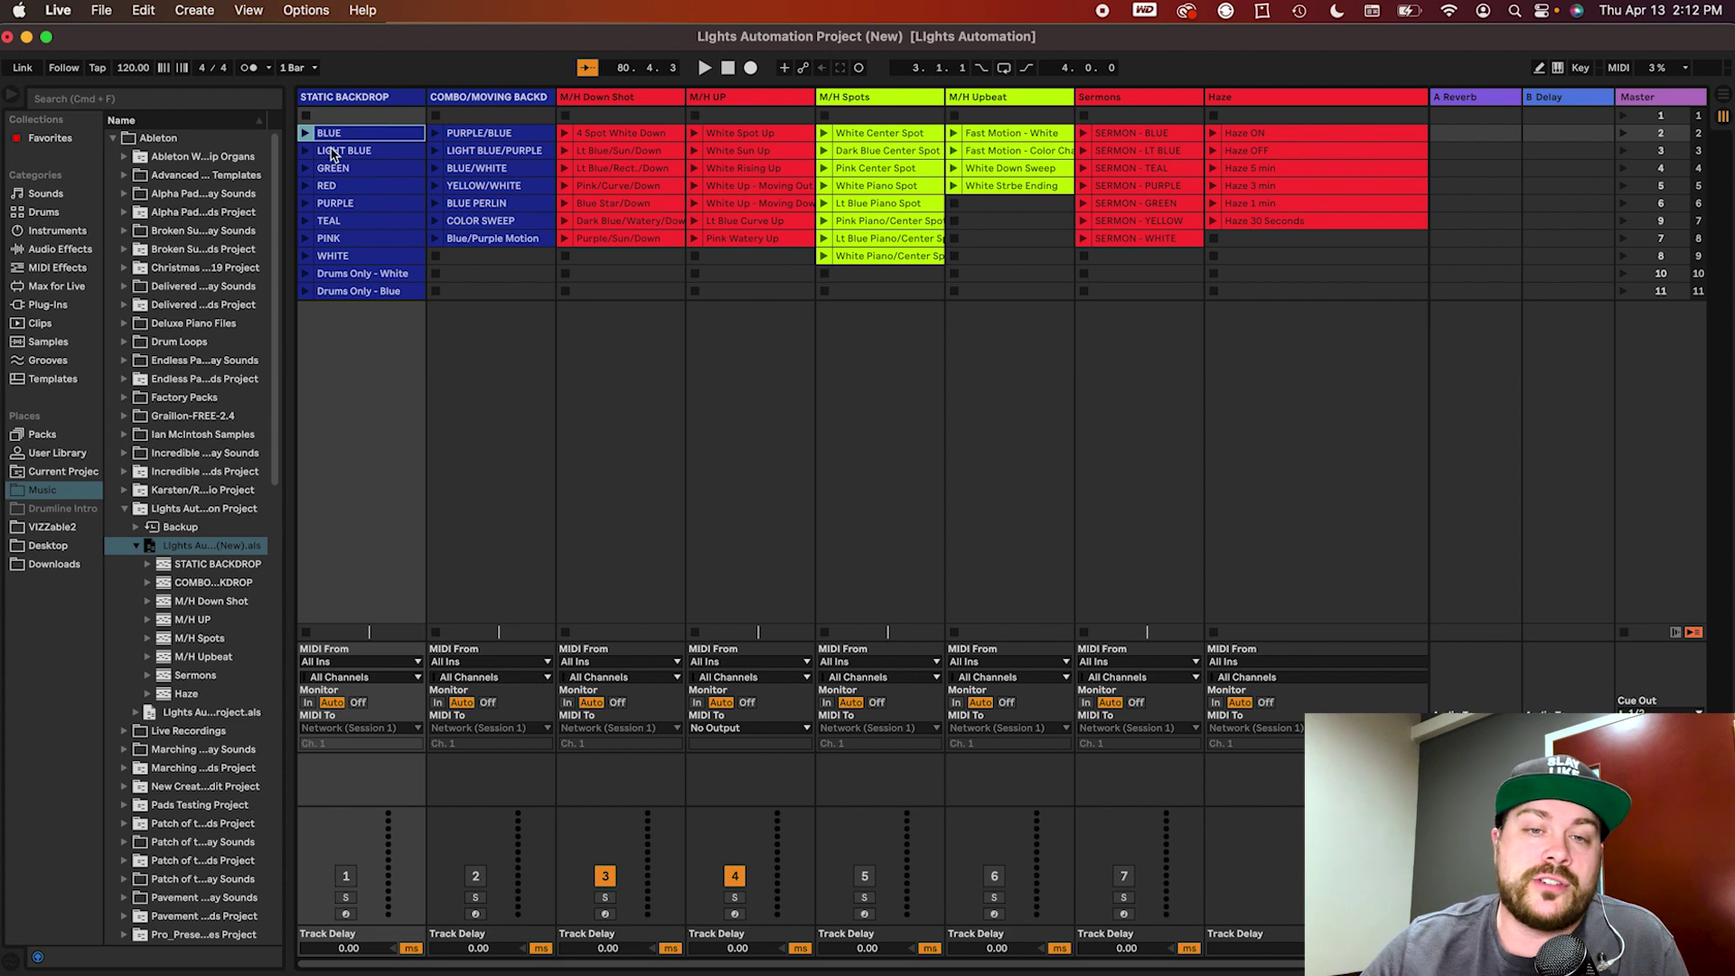
- Insert a MIDI track after the STATIC BACKDROP track and select its empty clip slot in scene 3
right_click(313, 98)
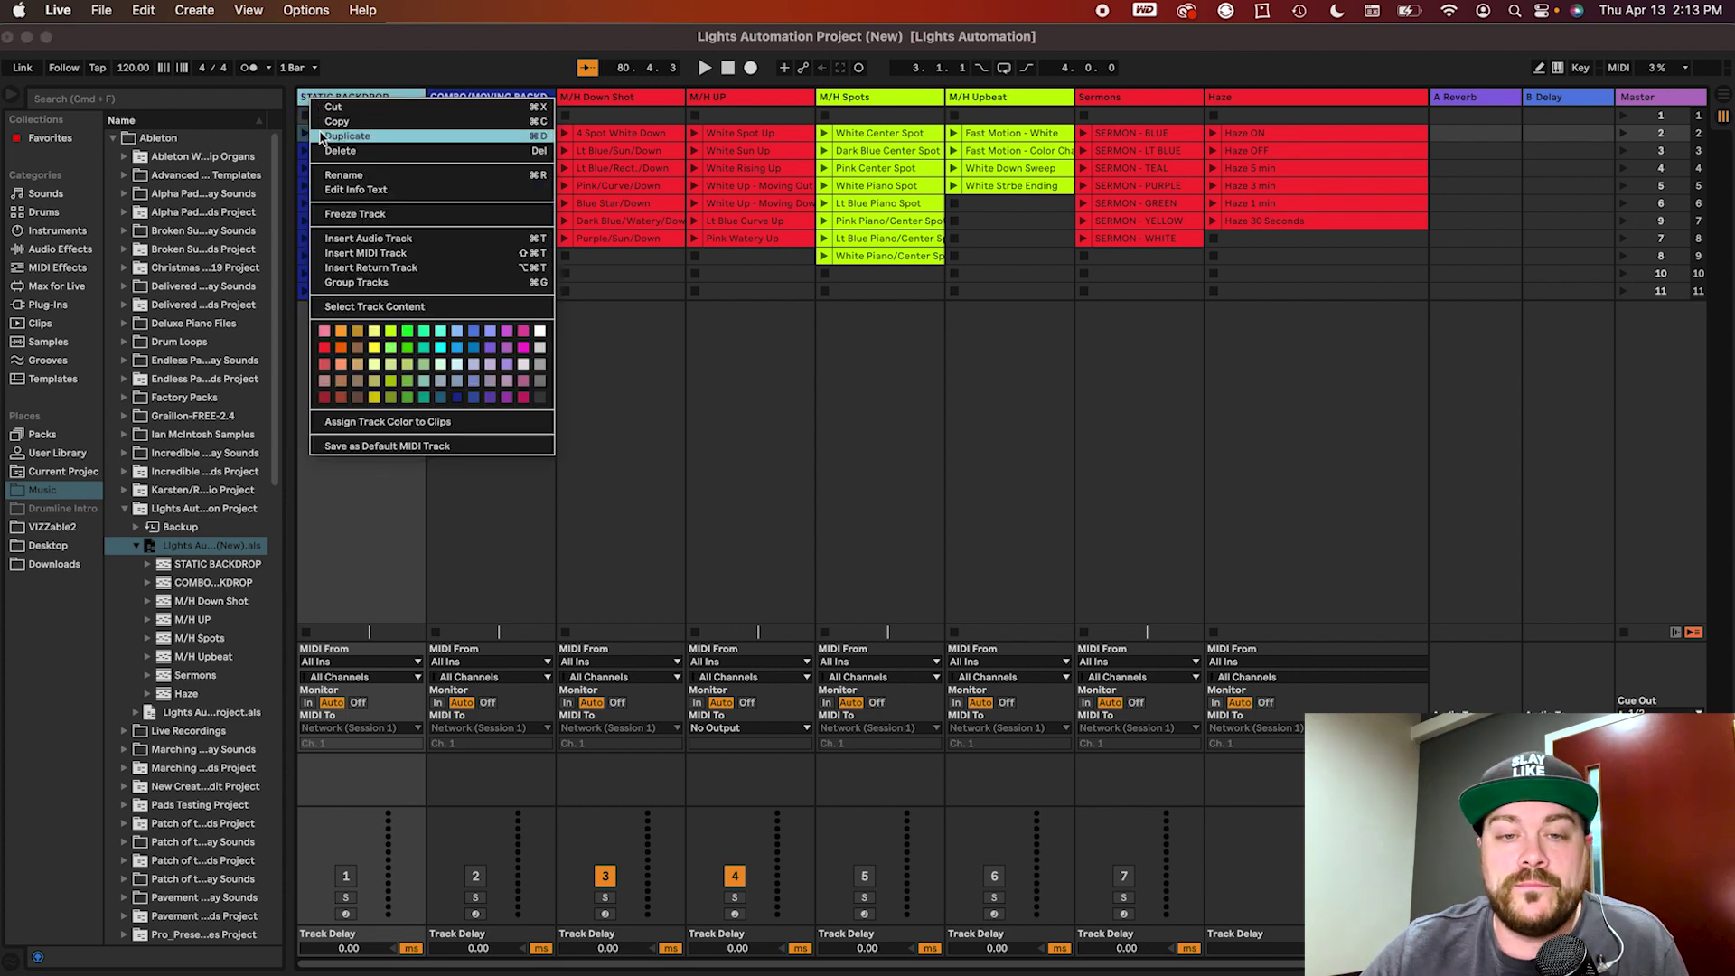
left_click(354, 254)
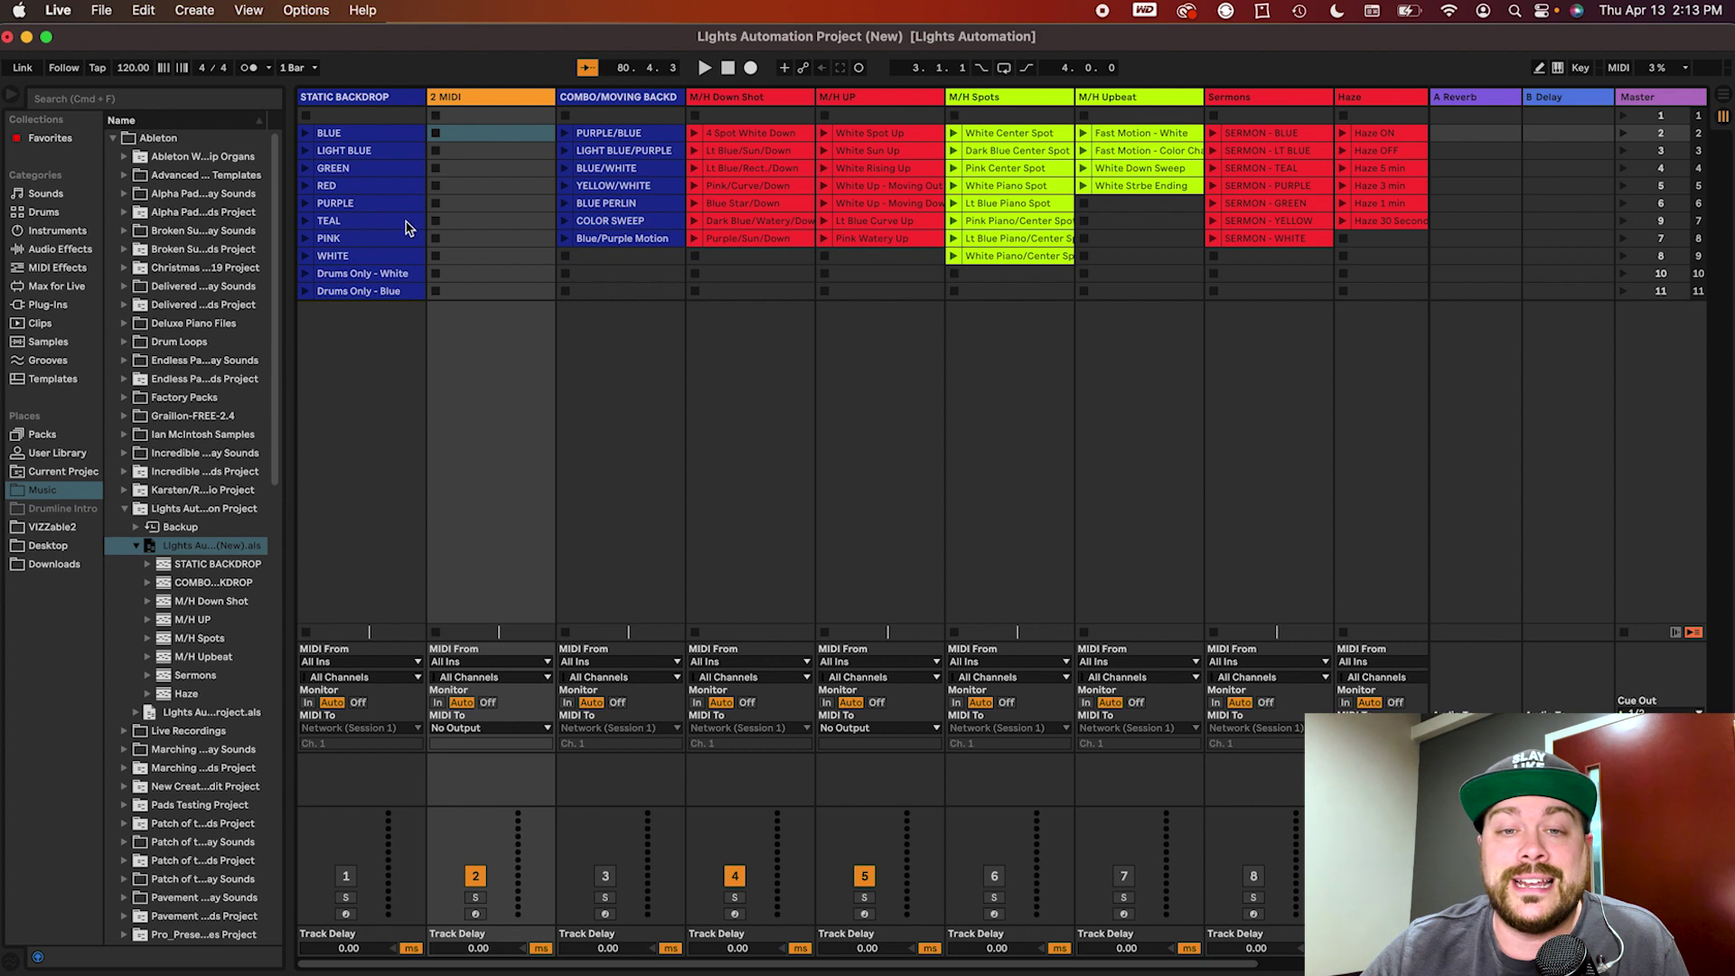
left_click(472, 98)
left_click(471, 152)
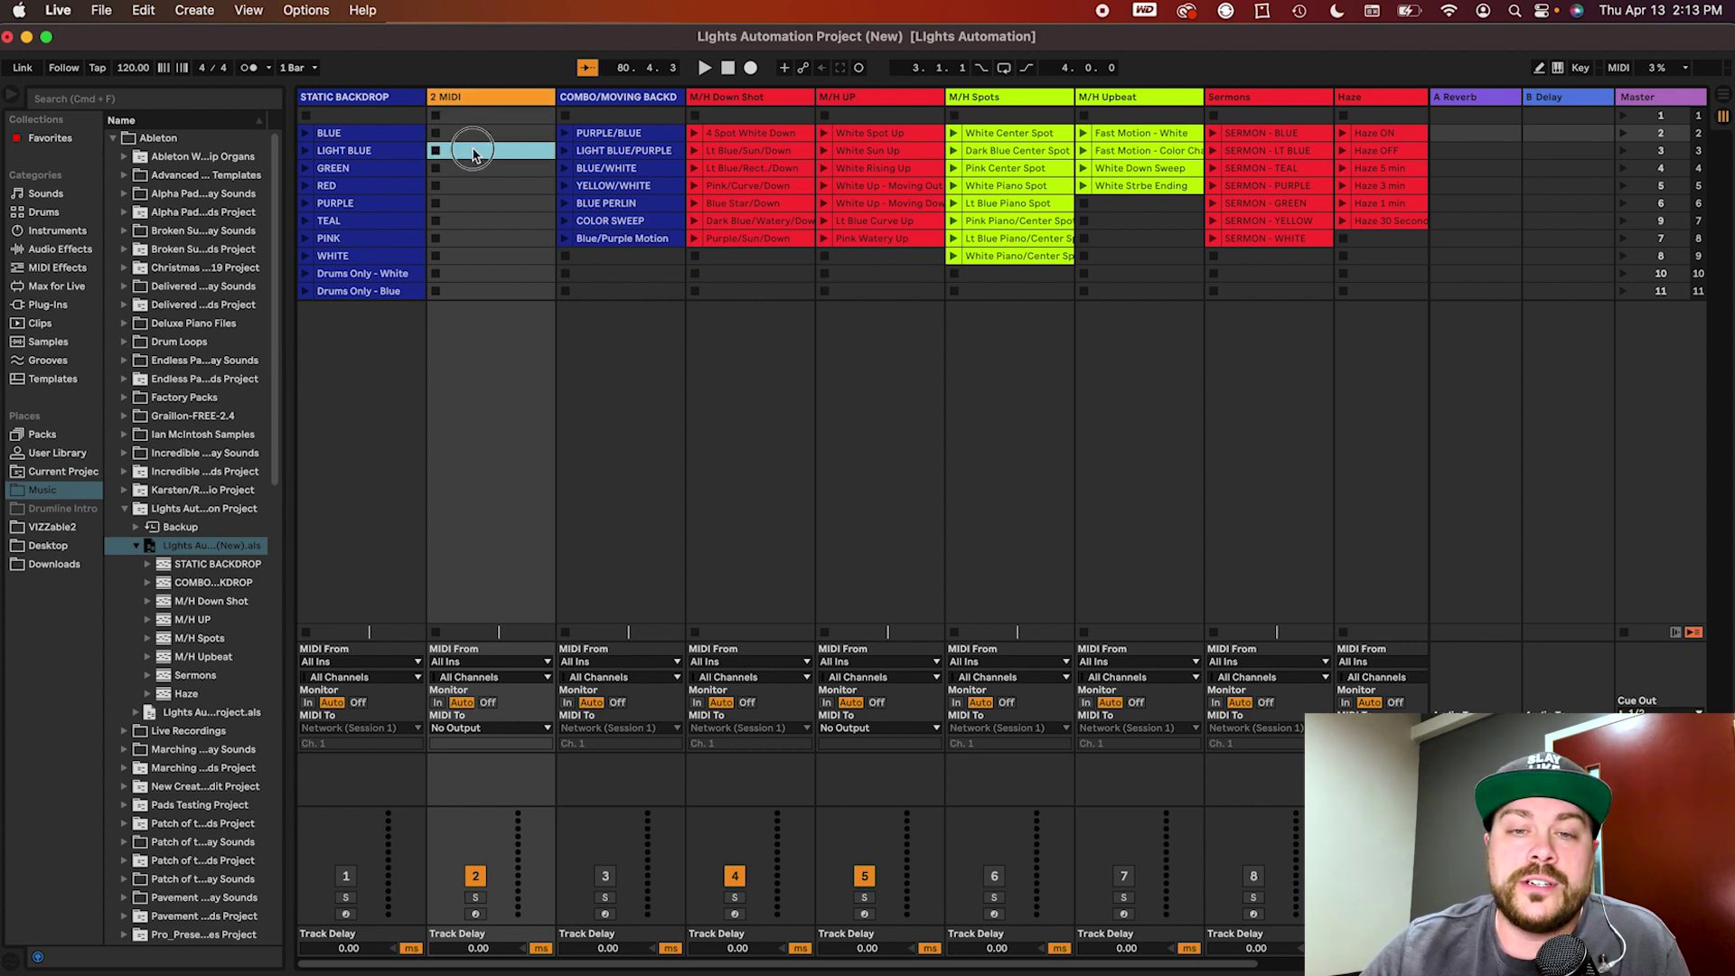
- Create an empty MIDI clip in the 2 MIDI track's scene 3 slot and examine its piano roll down to C-2
double_click(471, 152)
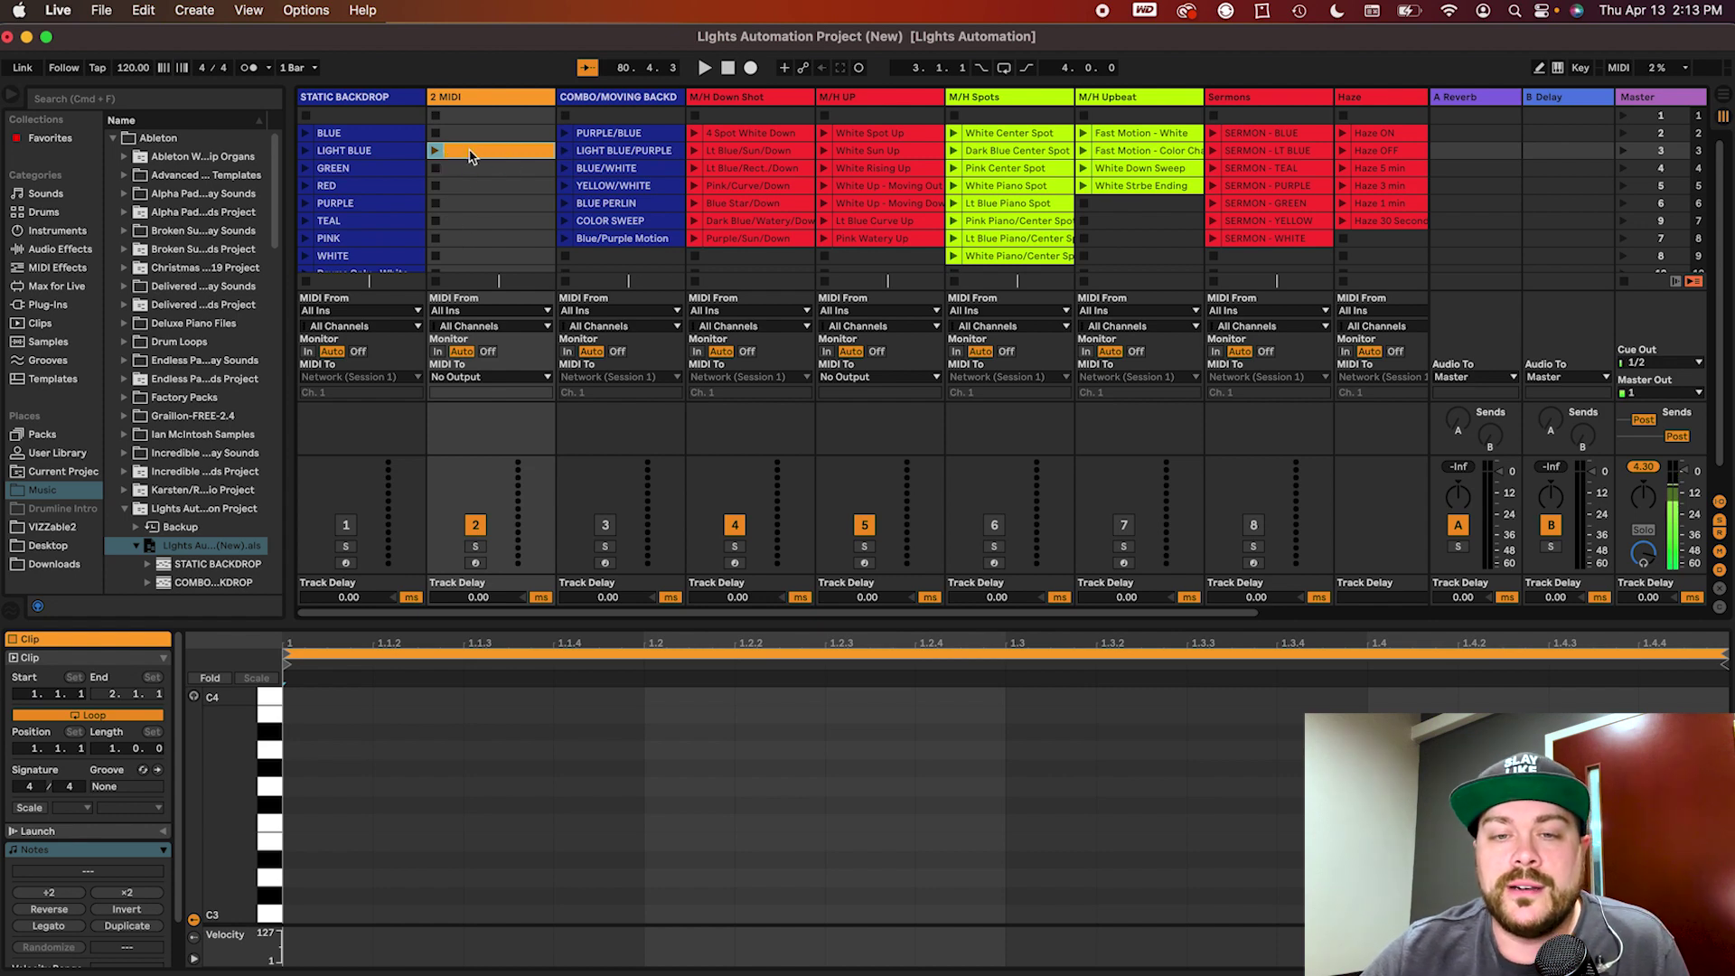
scroll(398, 789, "down", 2)
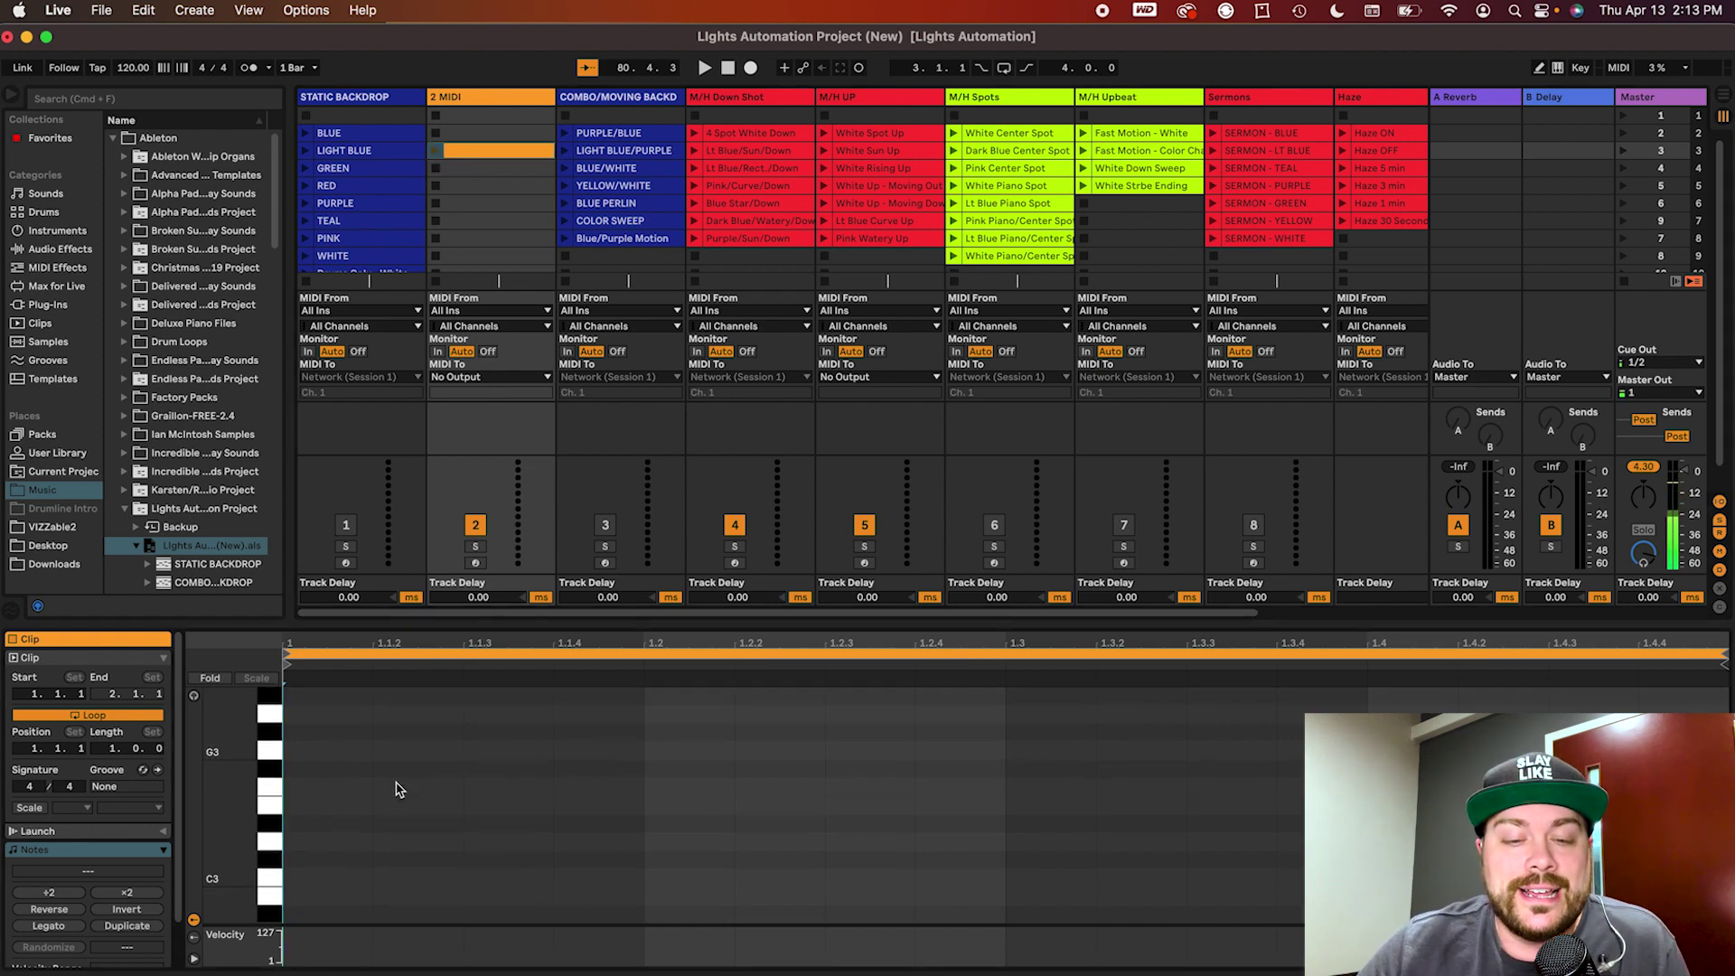
scroll(398, 789, "down", 15)
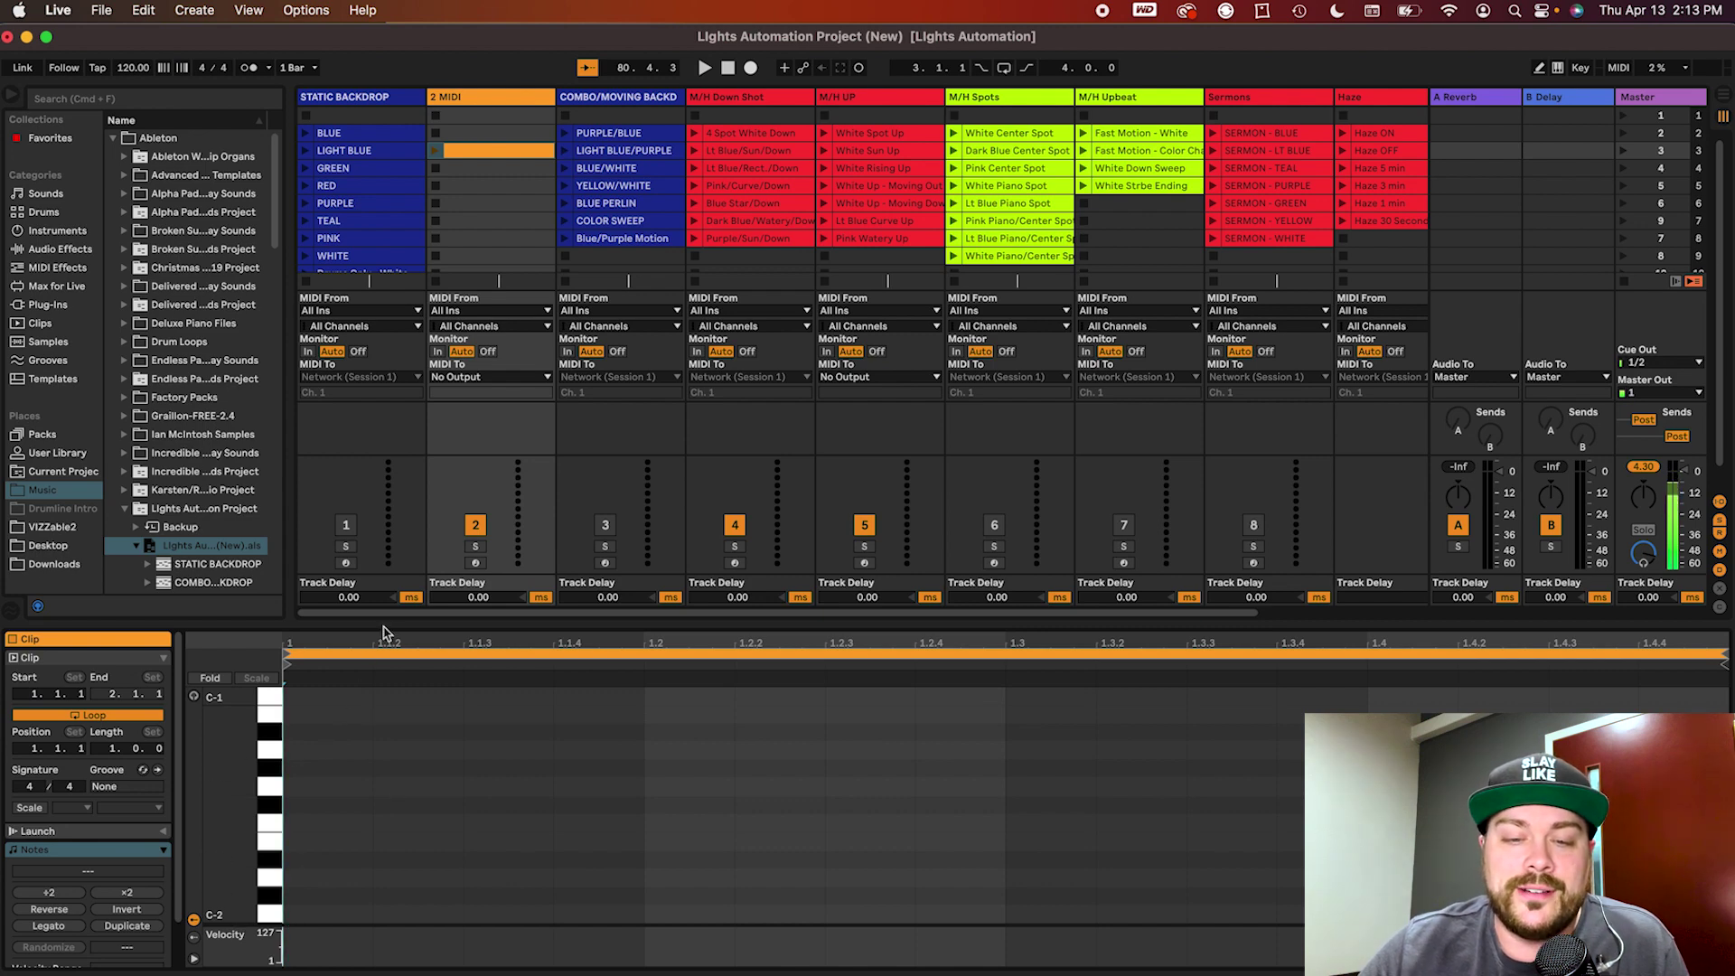
left_click_drag(385, 623, 368, 312)
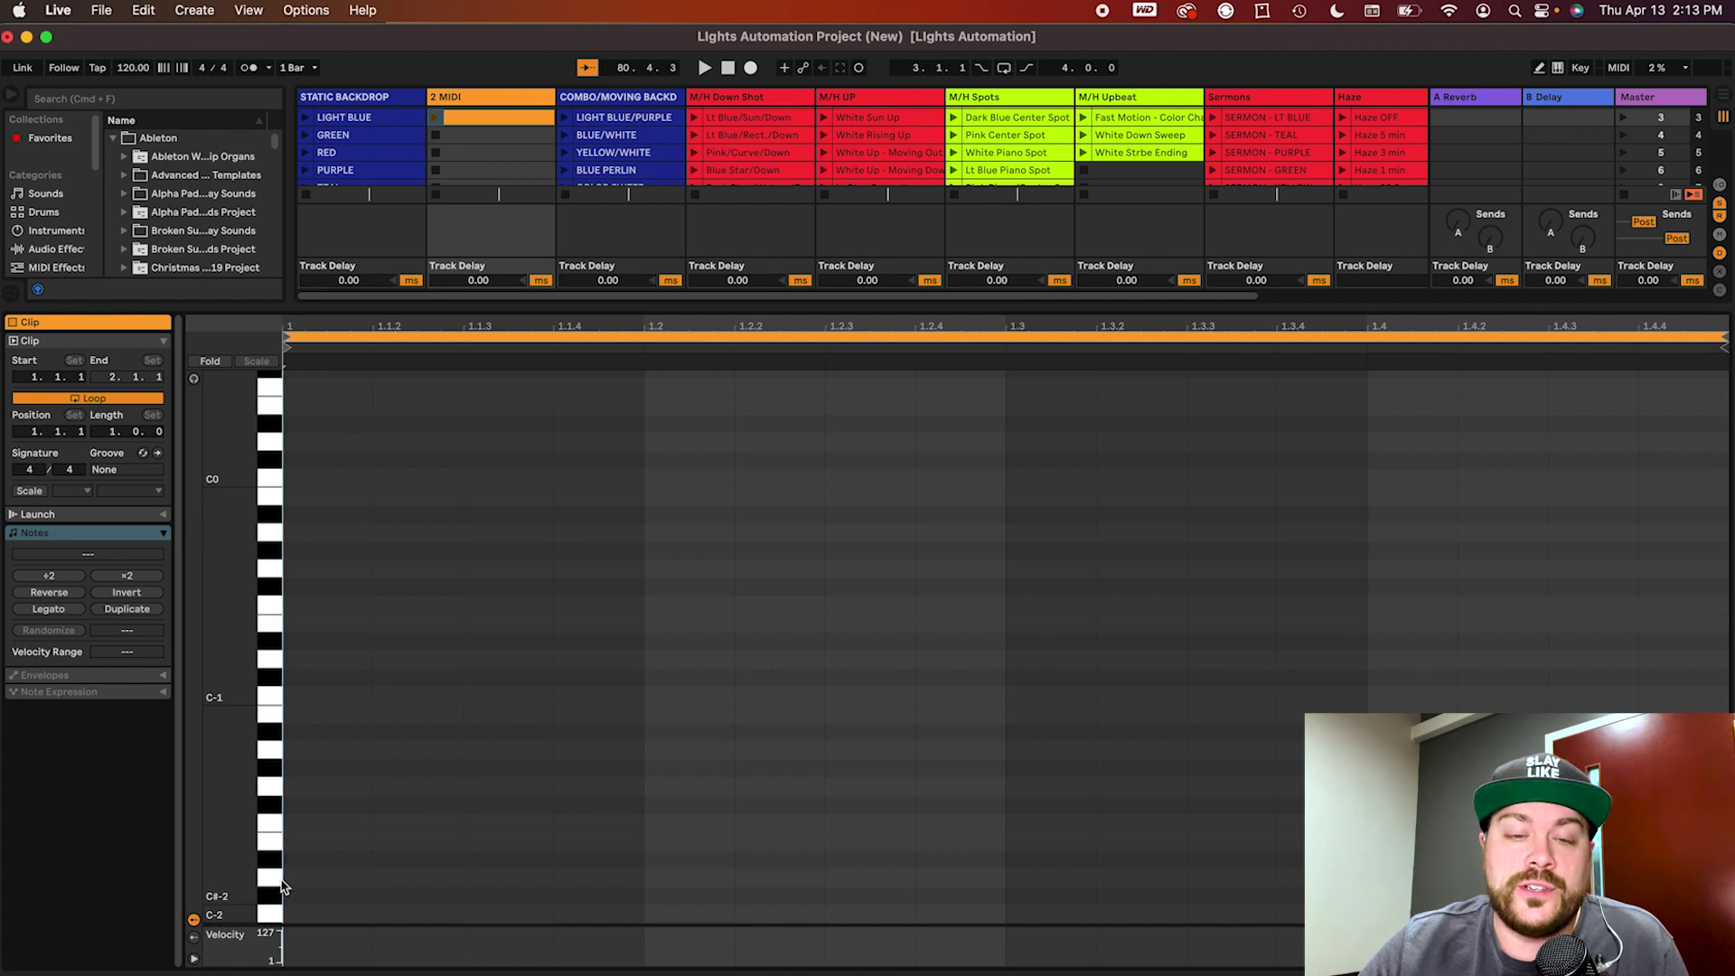
scroll(276, 868, "up", 20)
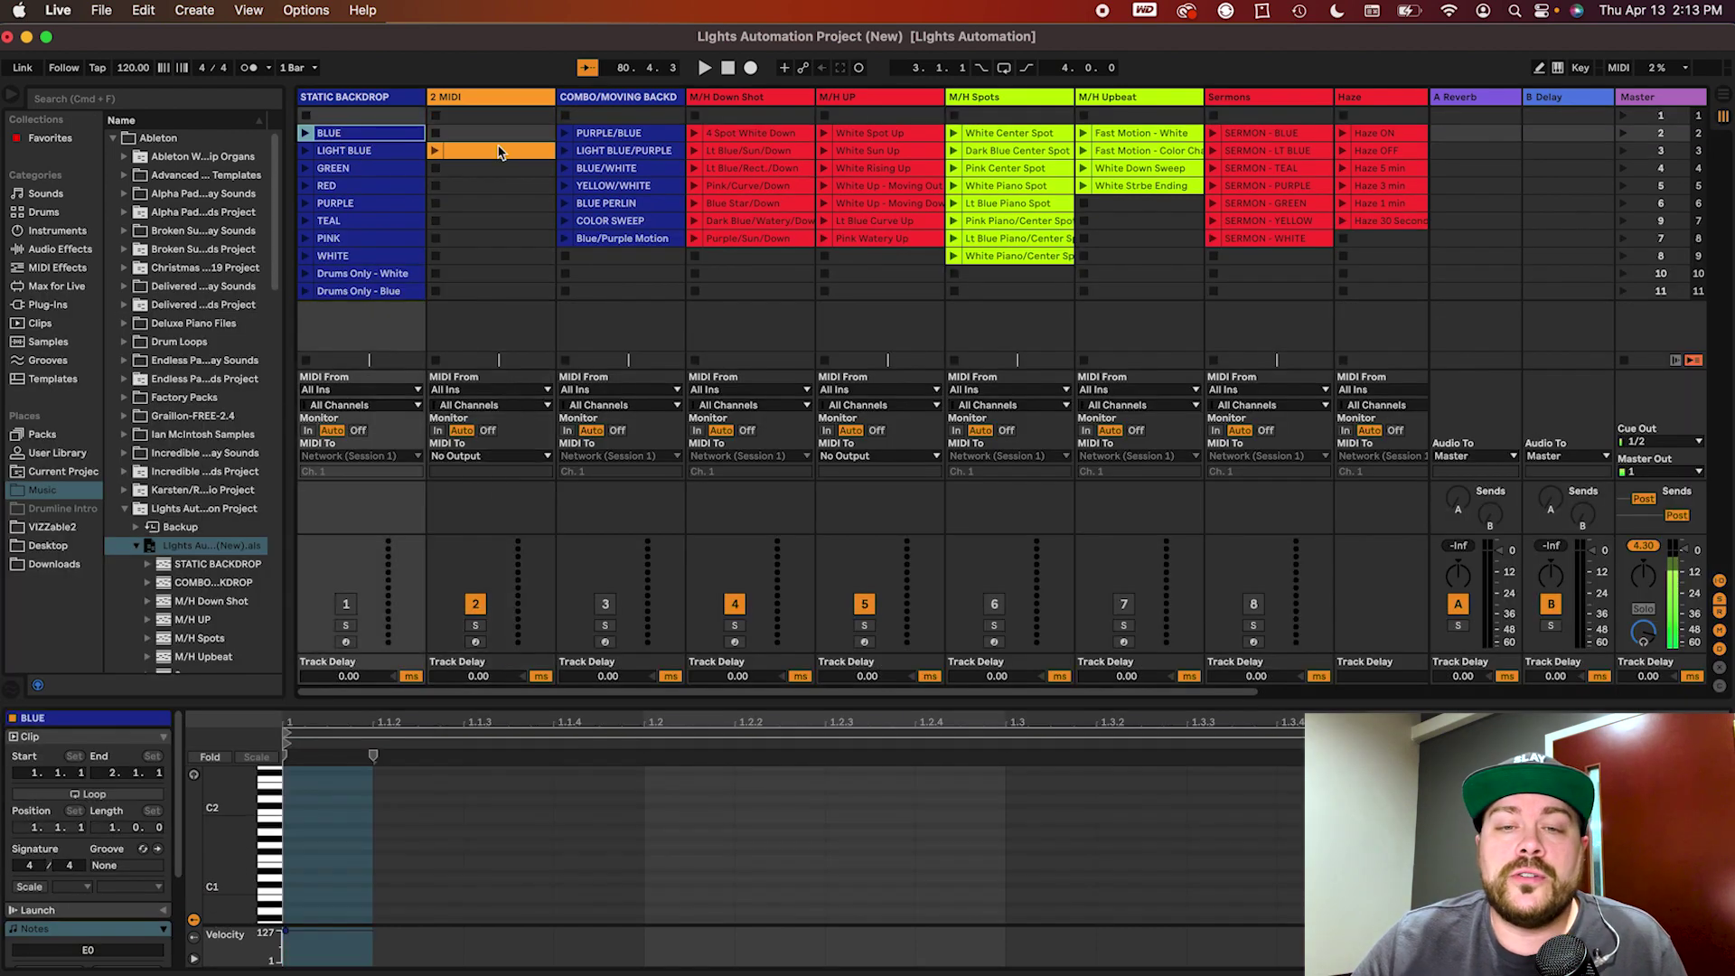
- Delete the 2 MIDI track between STATIC BACKDROP and COMBO/MOVING BACKDROP
left_click(492, 99)
key("Delete")
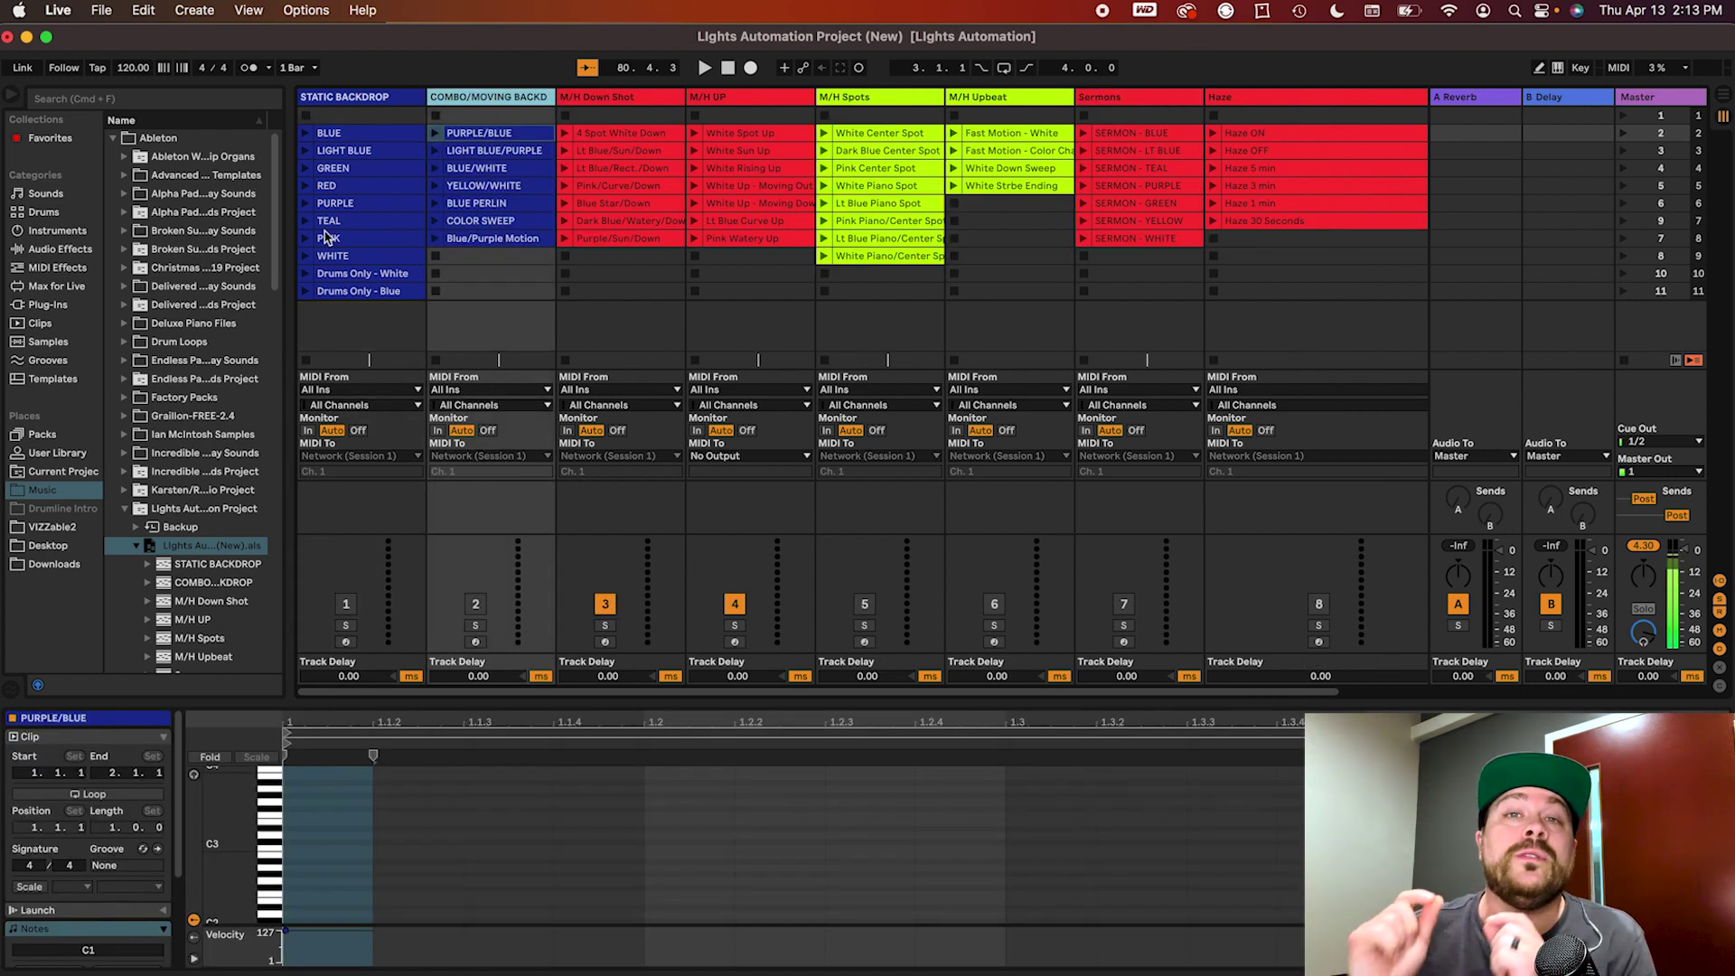
- Examine the trigger notes of the BLUE, LIGHT BLUE and GREEN clips in the STATIC BACKDROP track
left_click(352, 135)
scroll(411, 827, "down", 5)
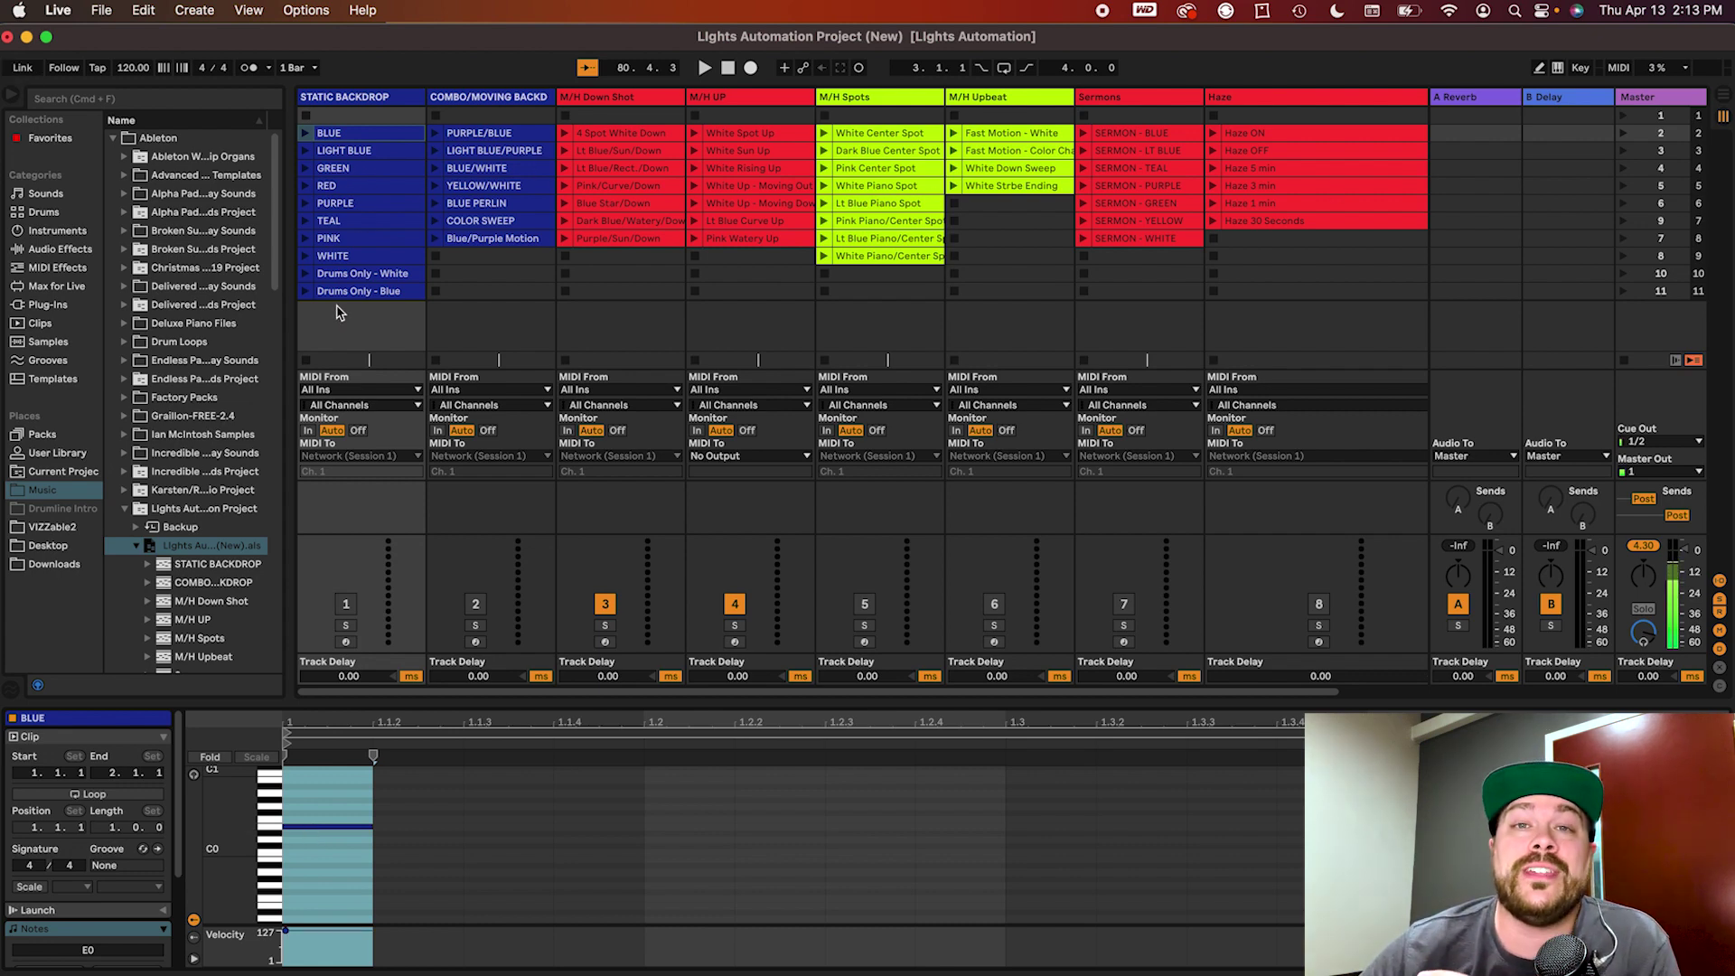
left_click(365, 150)
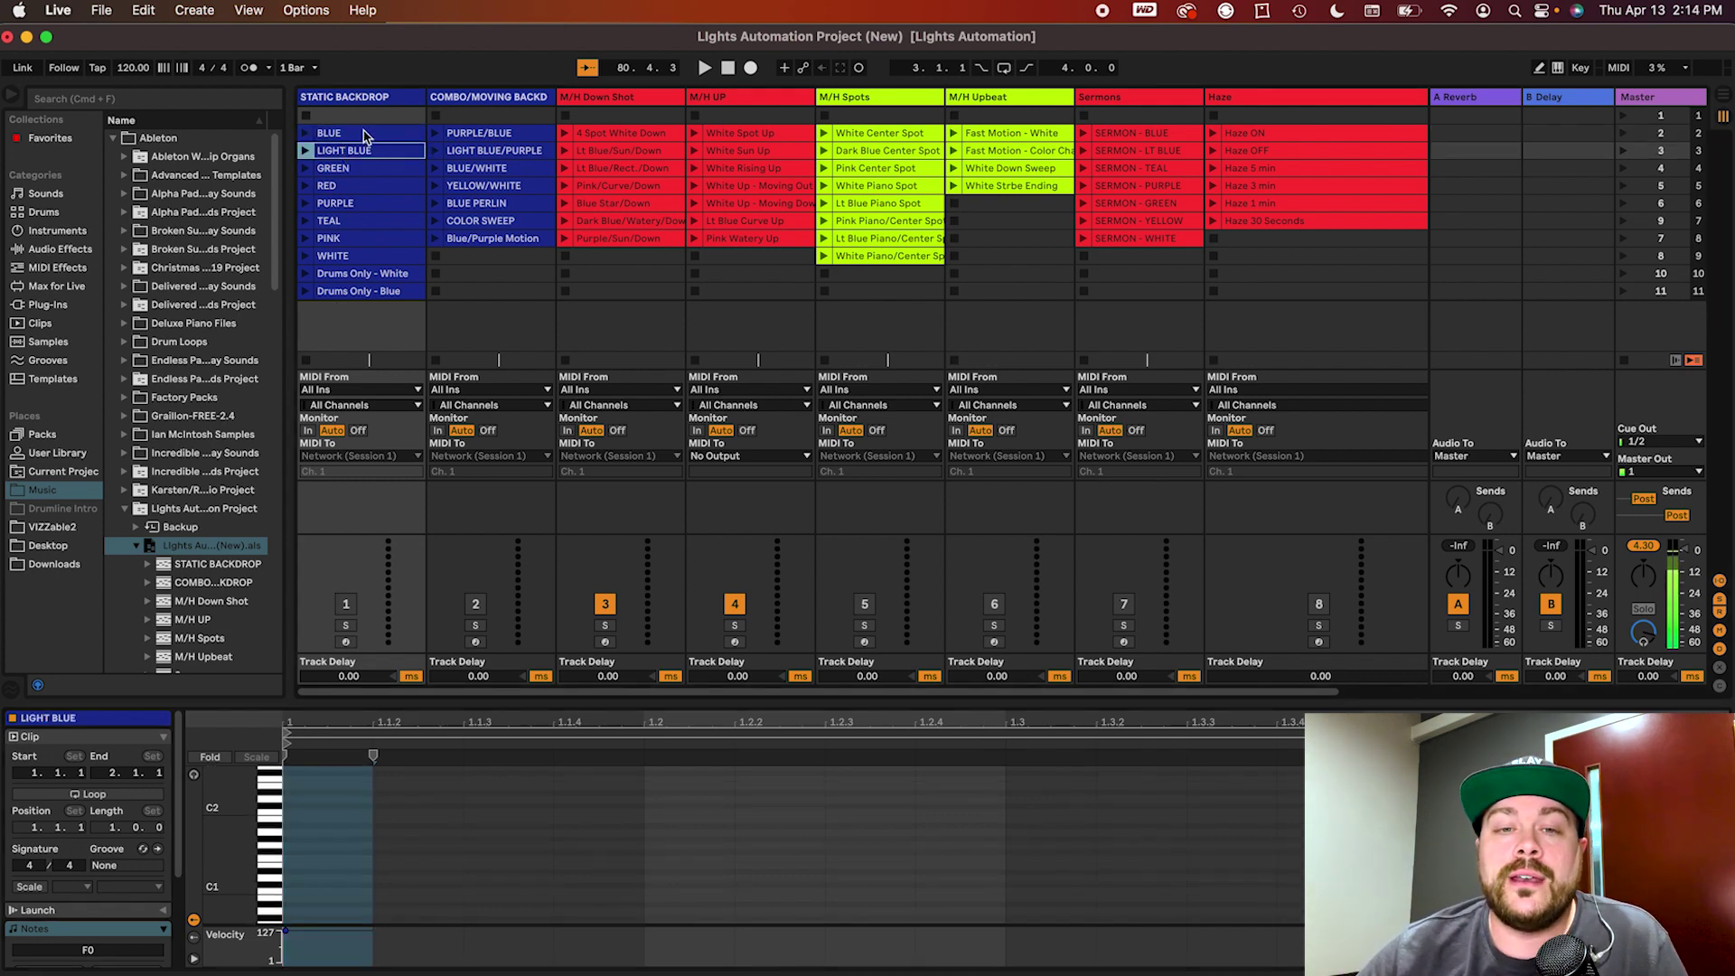
left_click(371, 172)
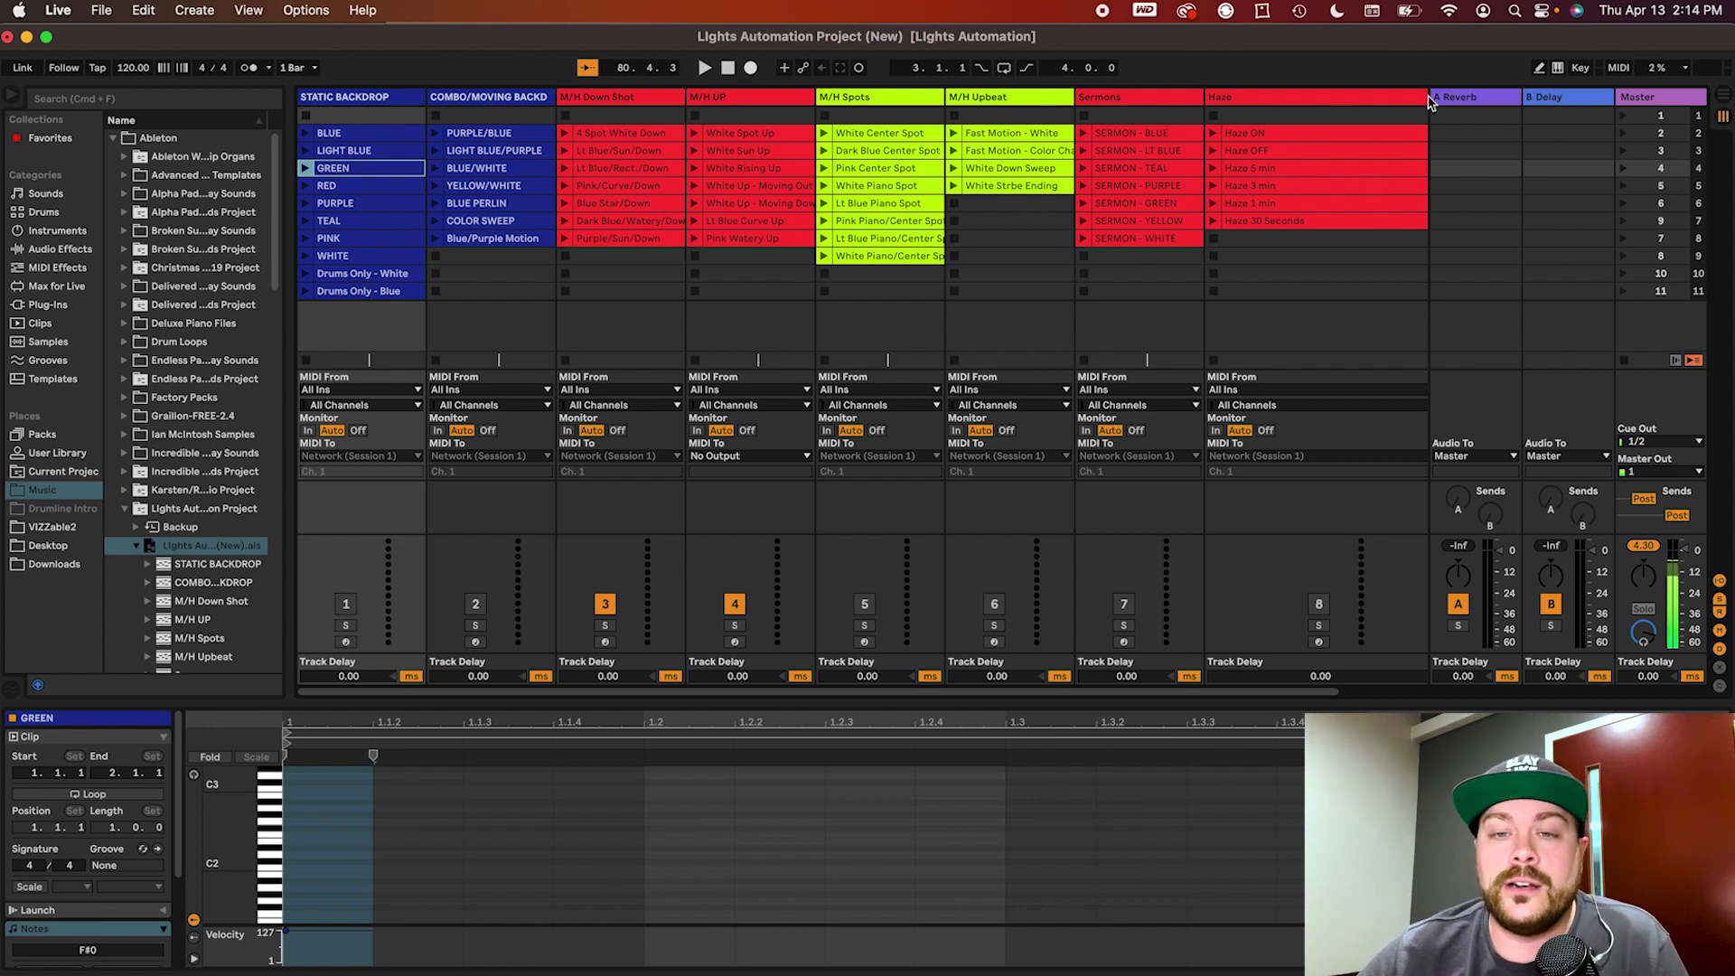
- Review the lighting cue tracks one after another, from STATIC BACKDROP through the moving-head tracks to Sermons
left_click(346, 98)
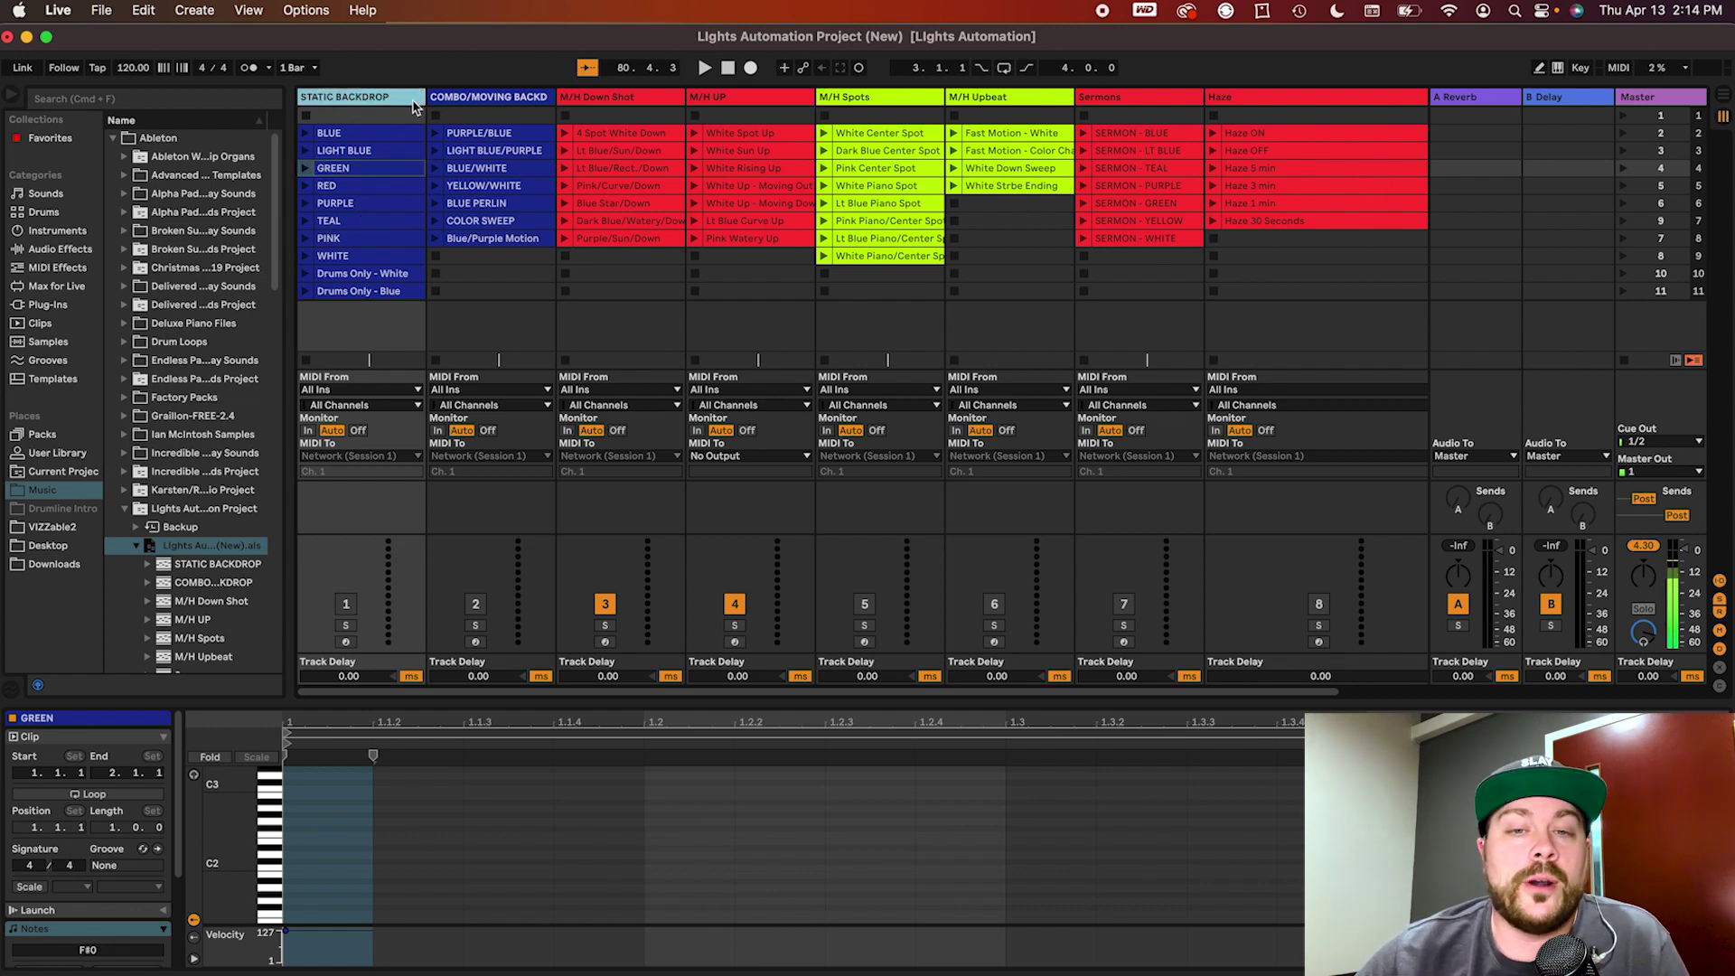
left_click(480, 99)
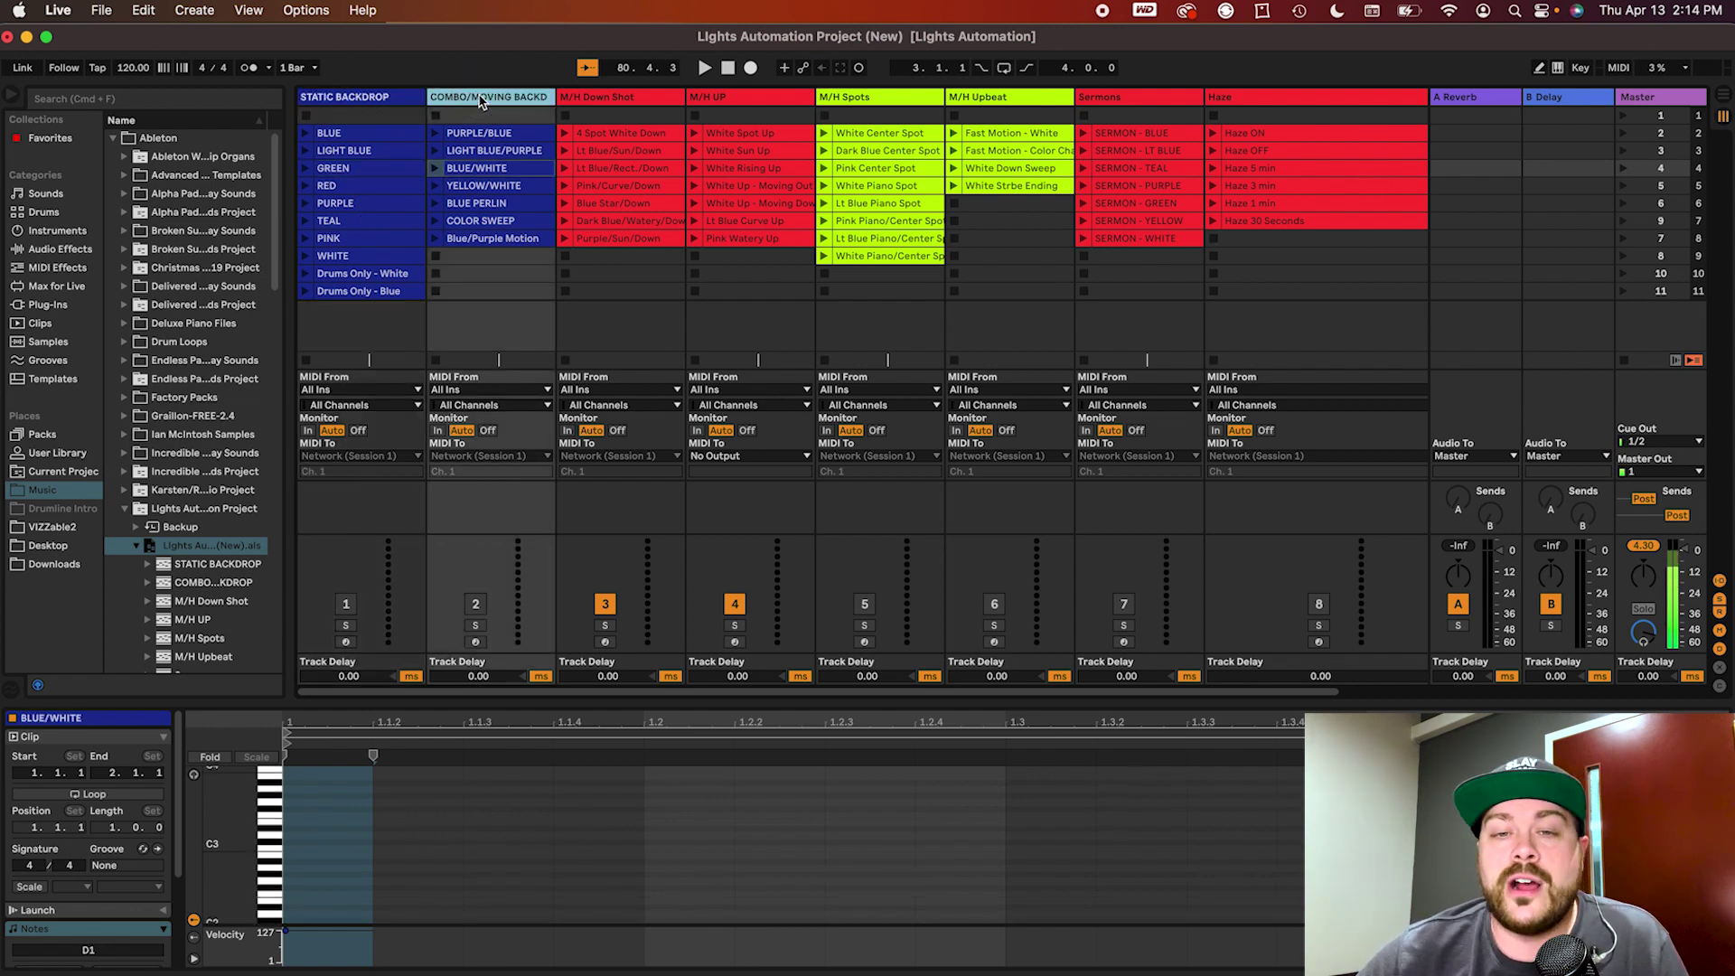
left_click(607, 106)
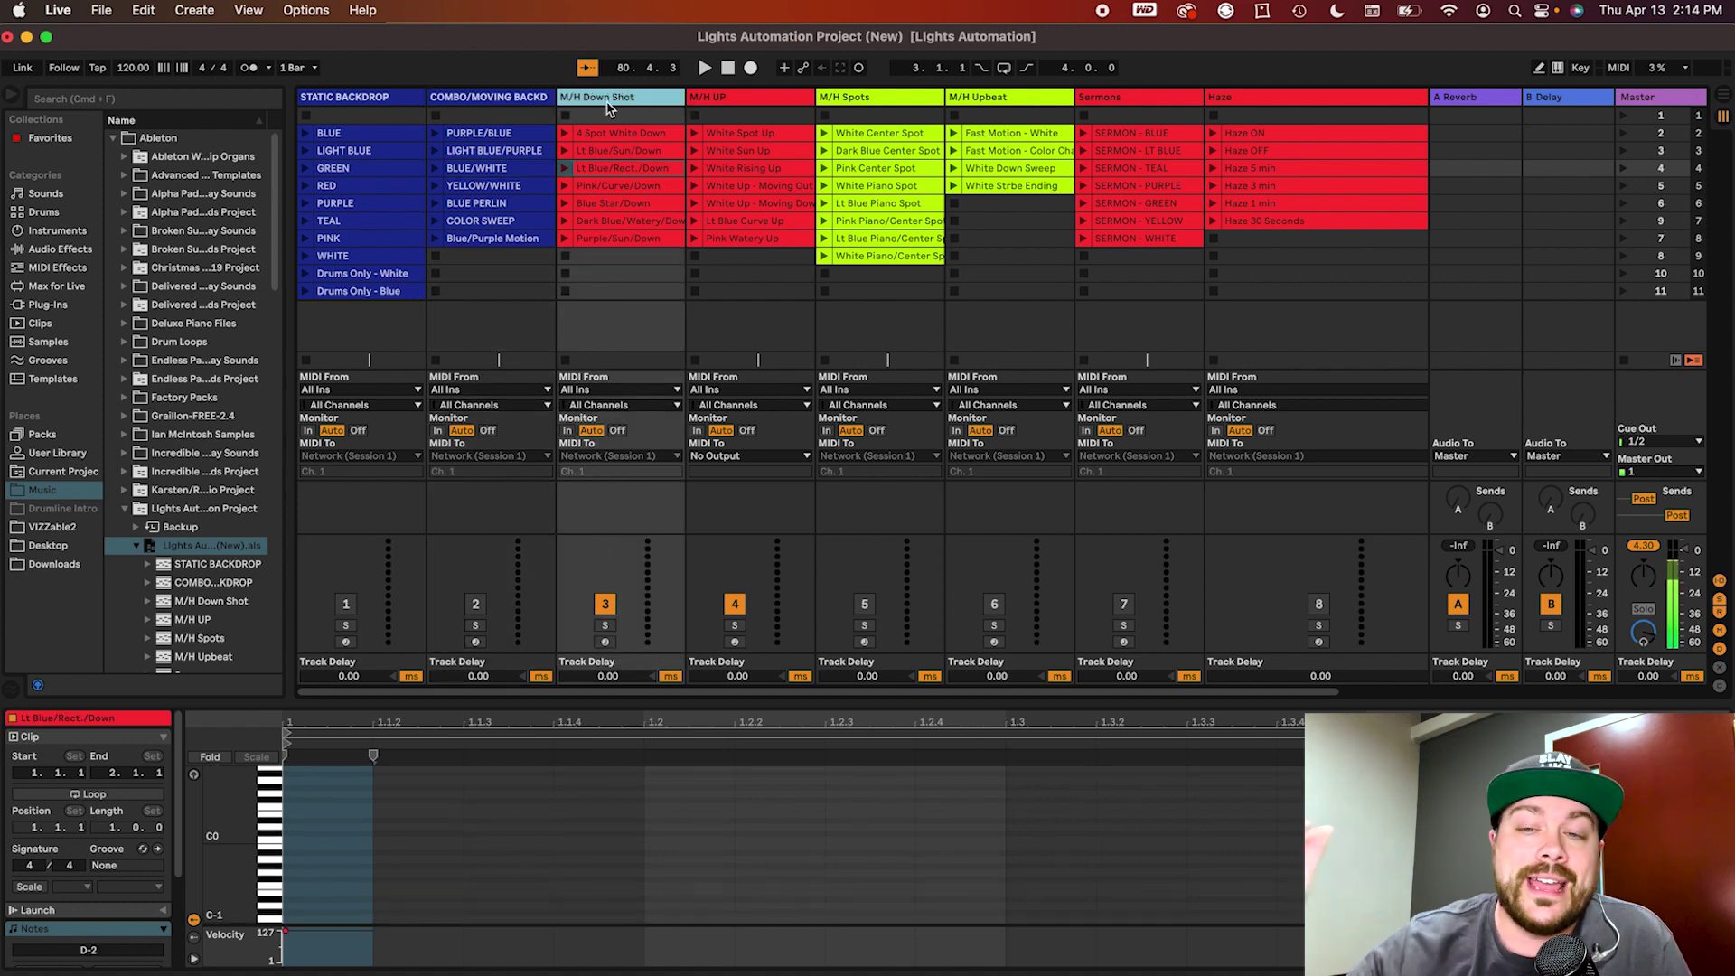
key("Right")
key("Right")
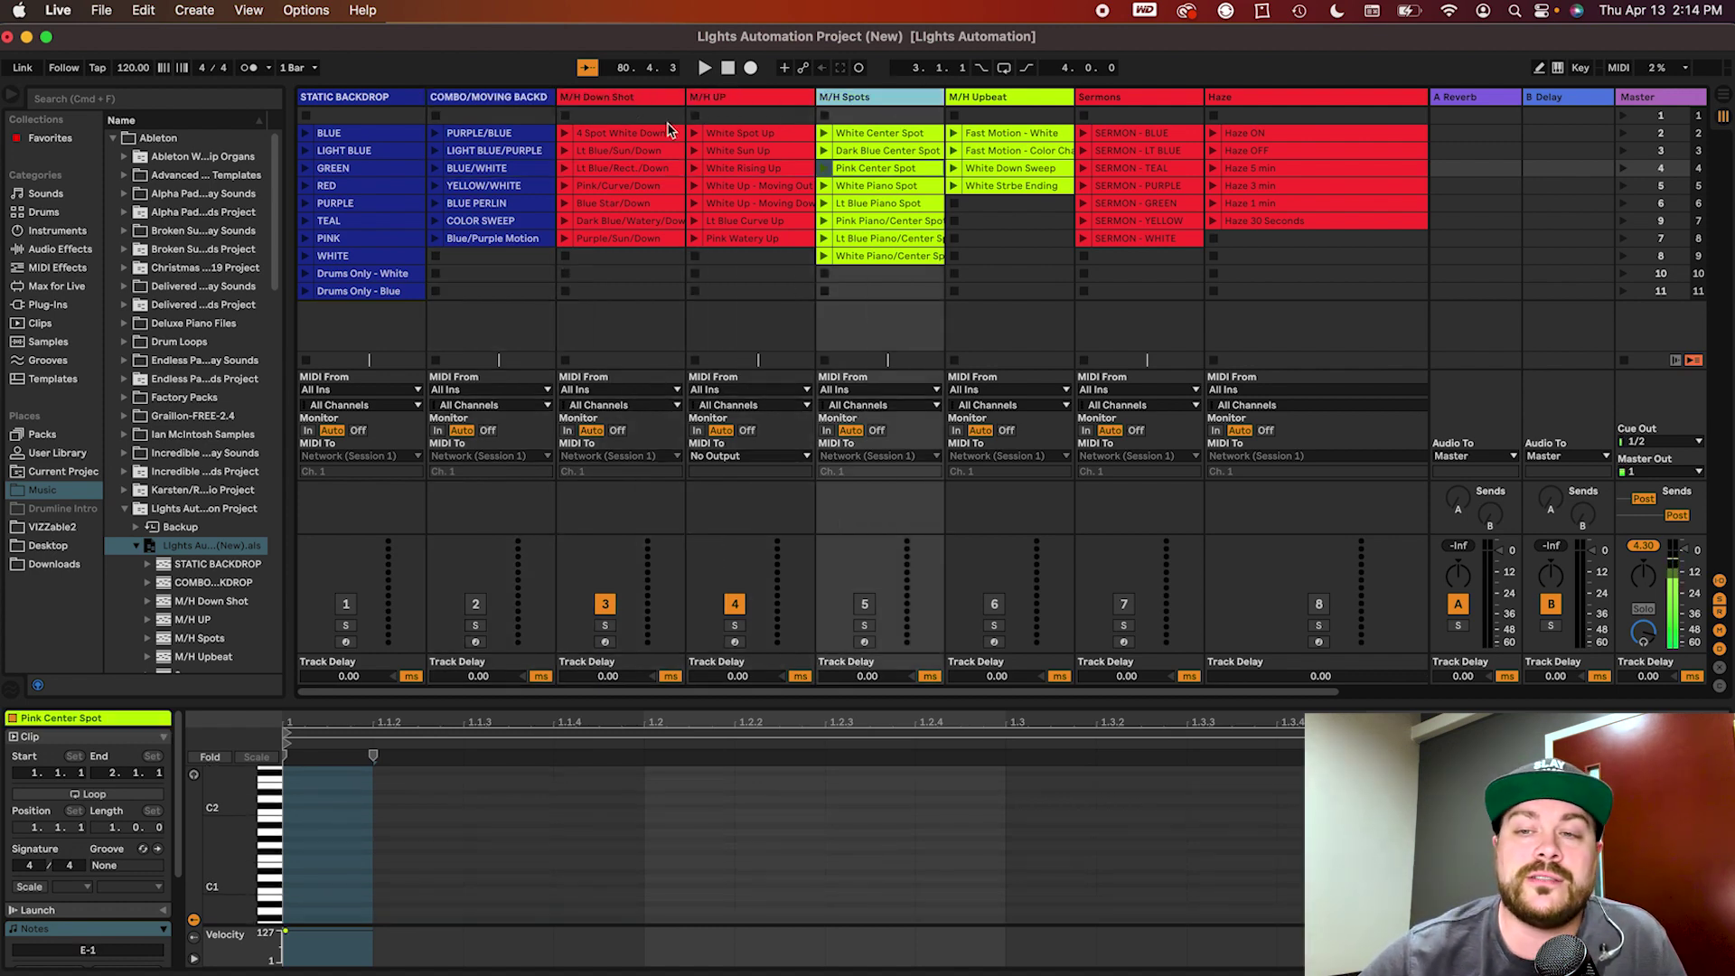
key("Right")
key("Right")
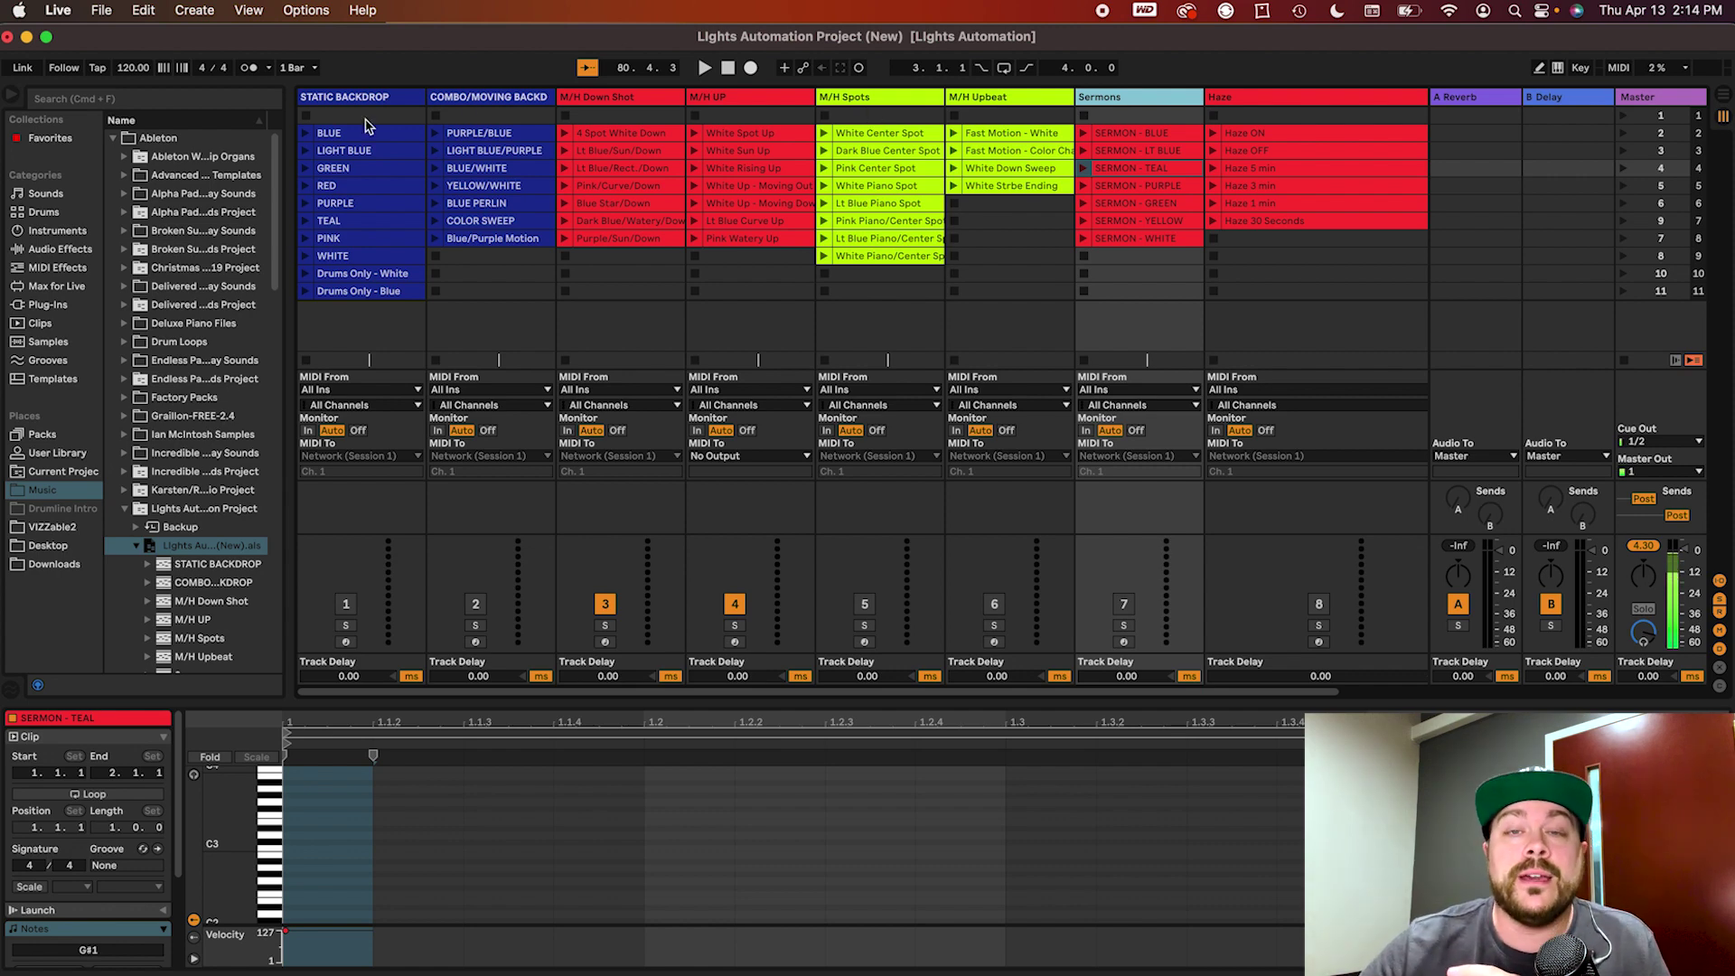
- Compare cues across the backdrop and moving-head tracks, then inspect the TEAL, WHITE and LIGHT BLUE static backdrop clips
left_click(333, 135)
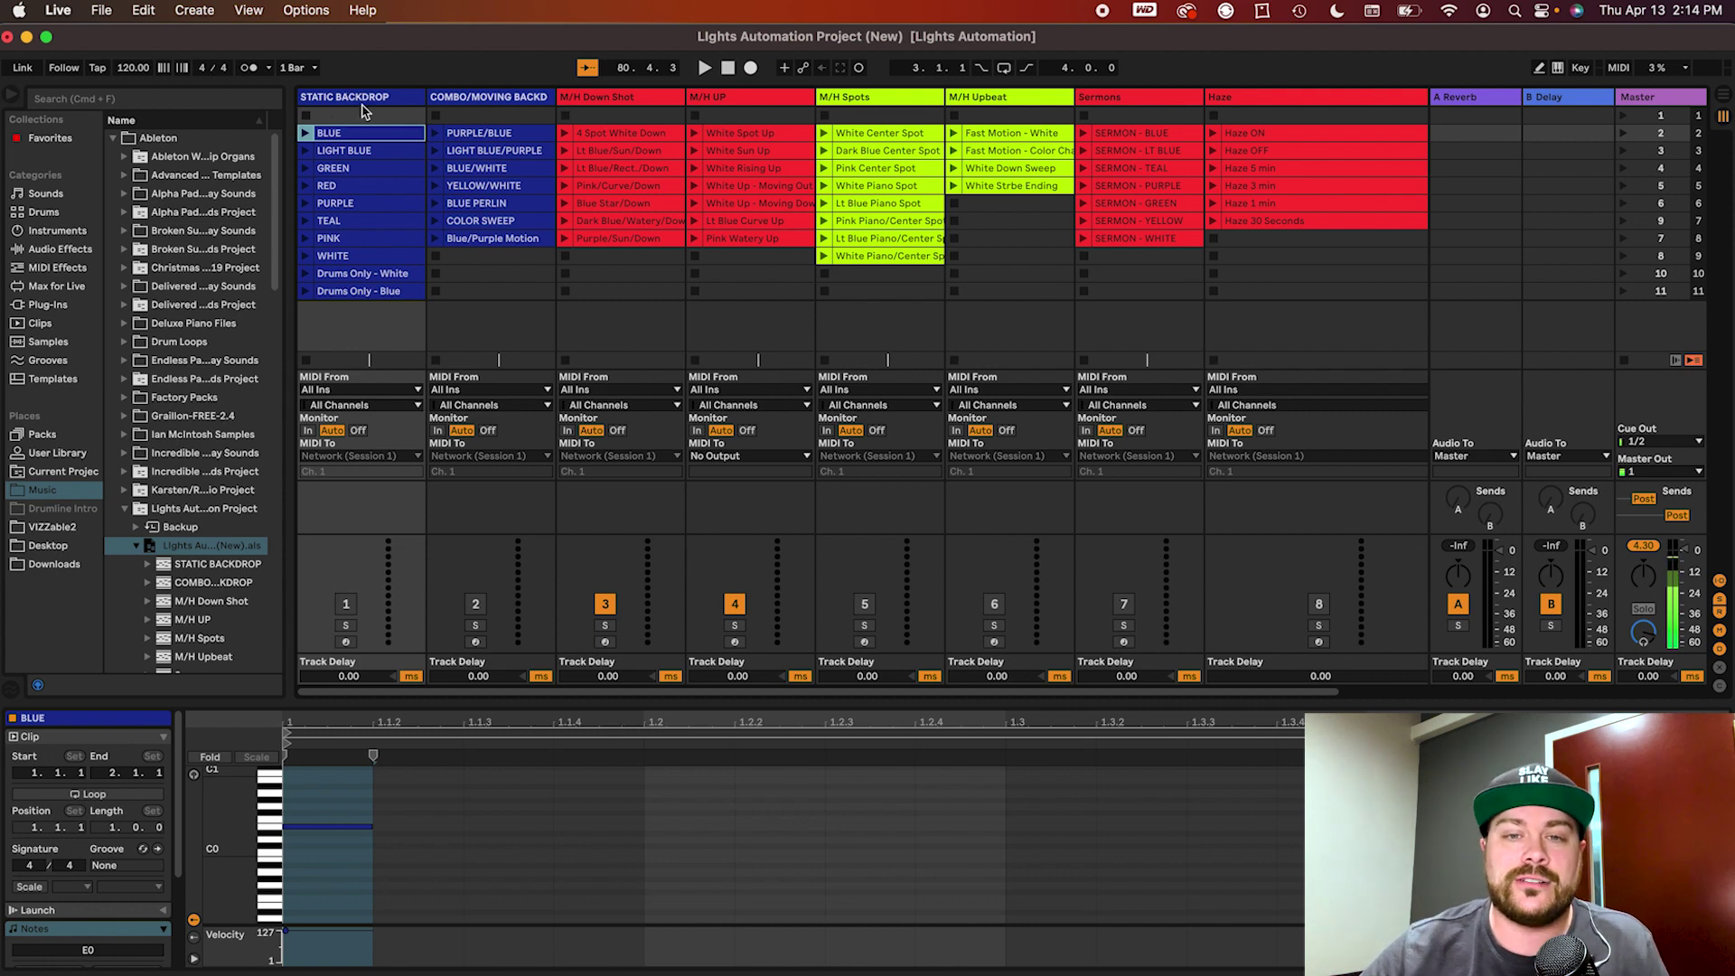
left_click(477, 131)
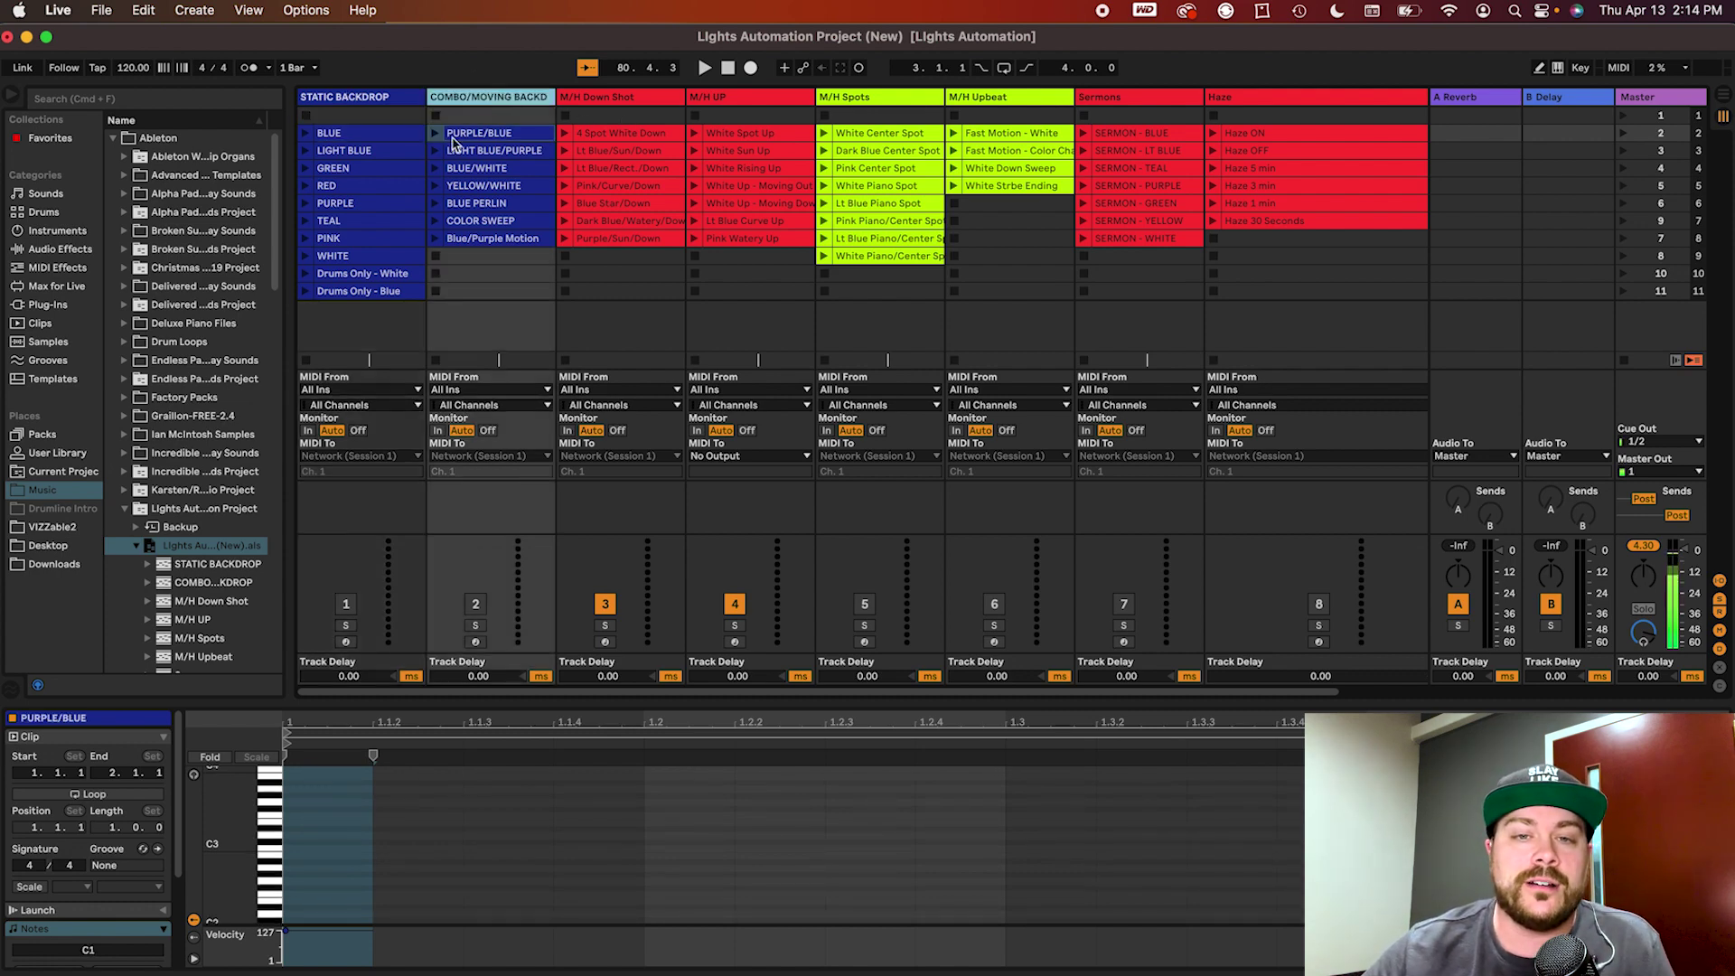
left_click(649, 96)
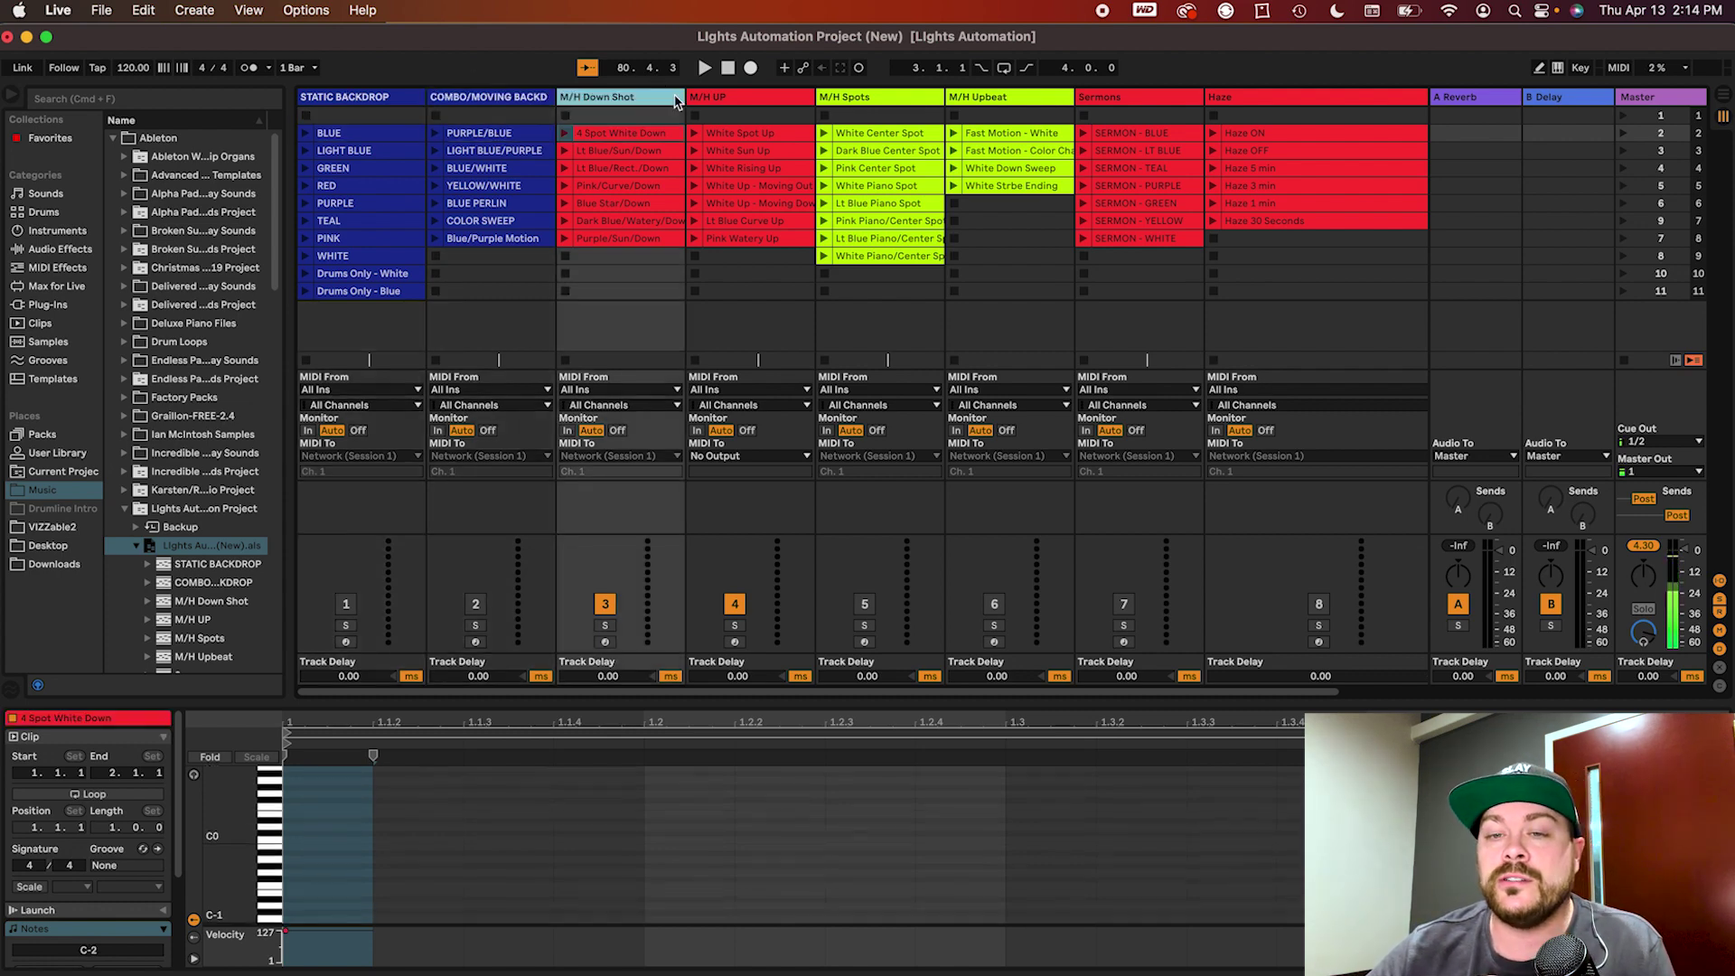
left_click(730, 97)
left_click(380, 170)
left_click(363, 226)
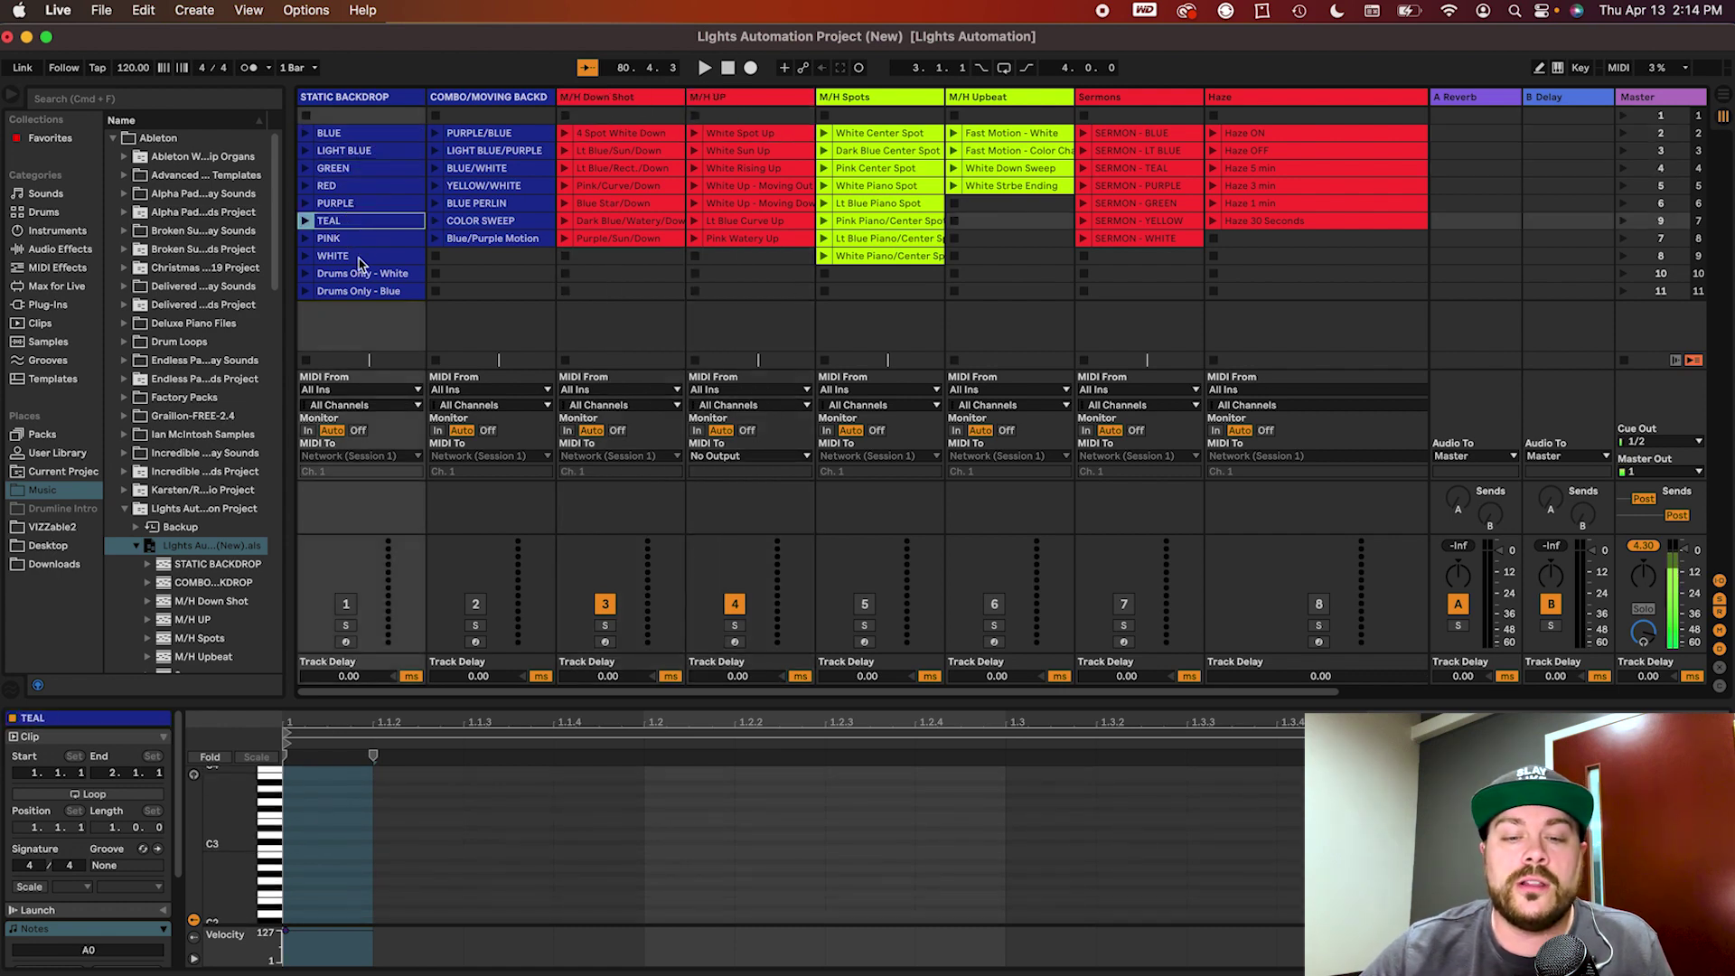
left_click(361, 258)
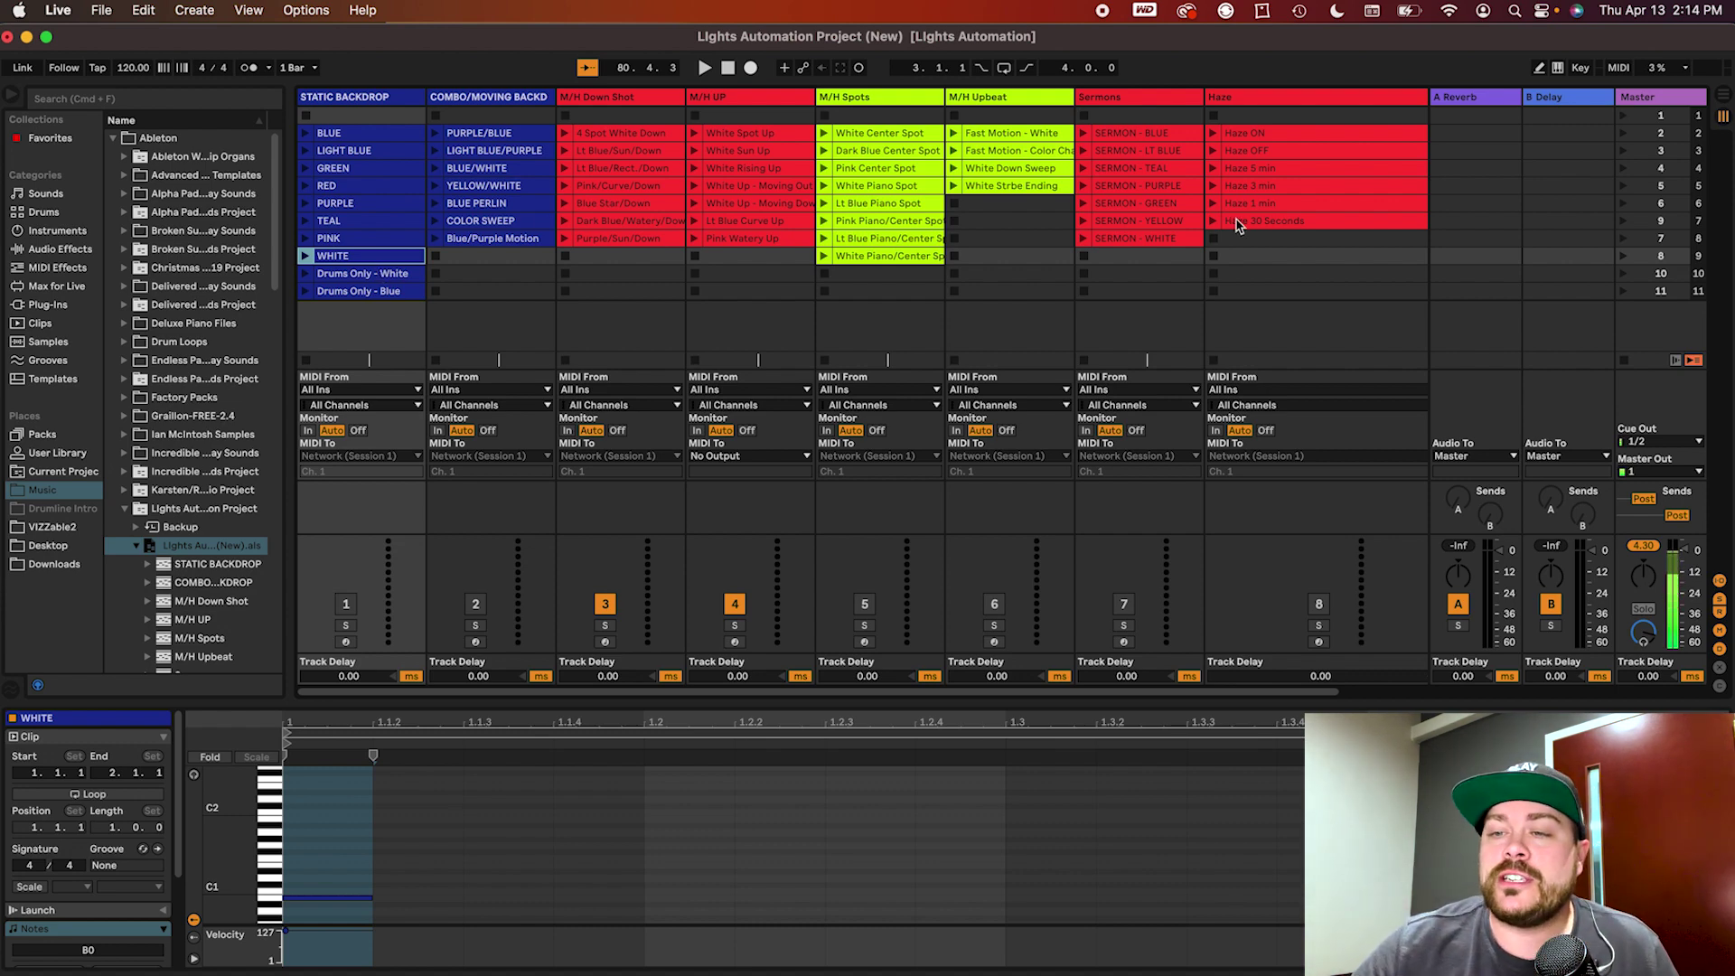
left_click(362, 152)
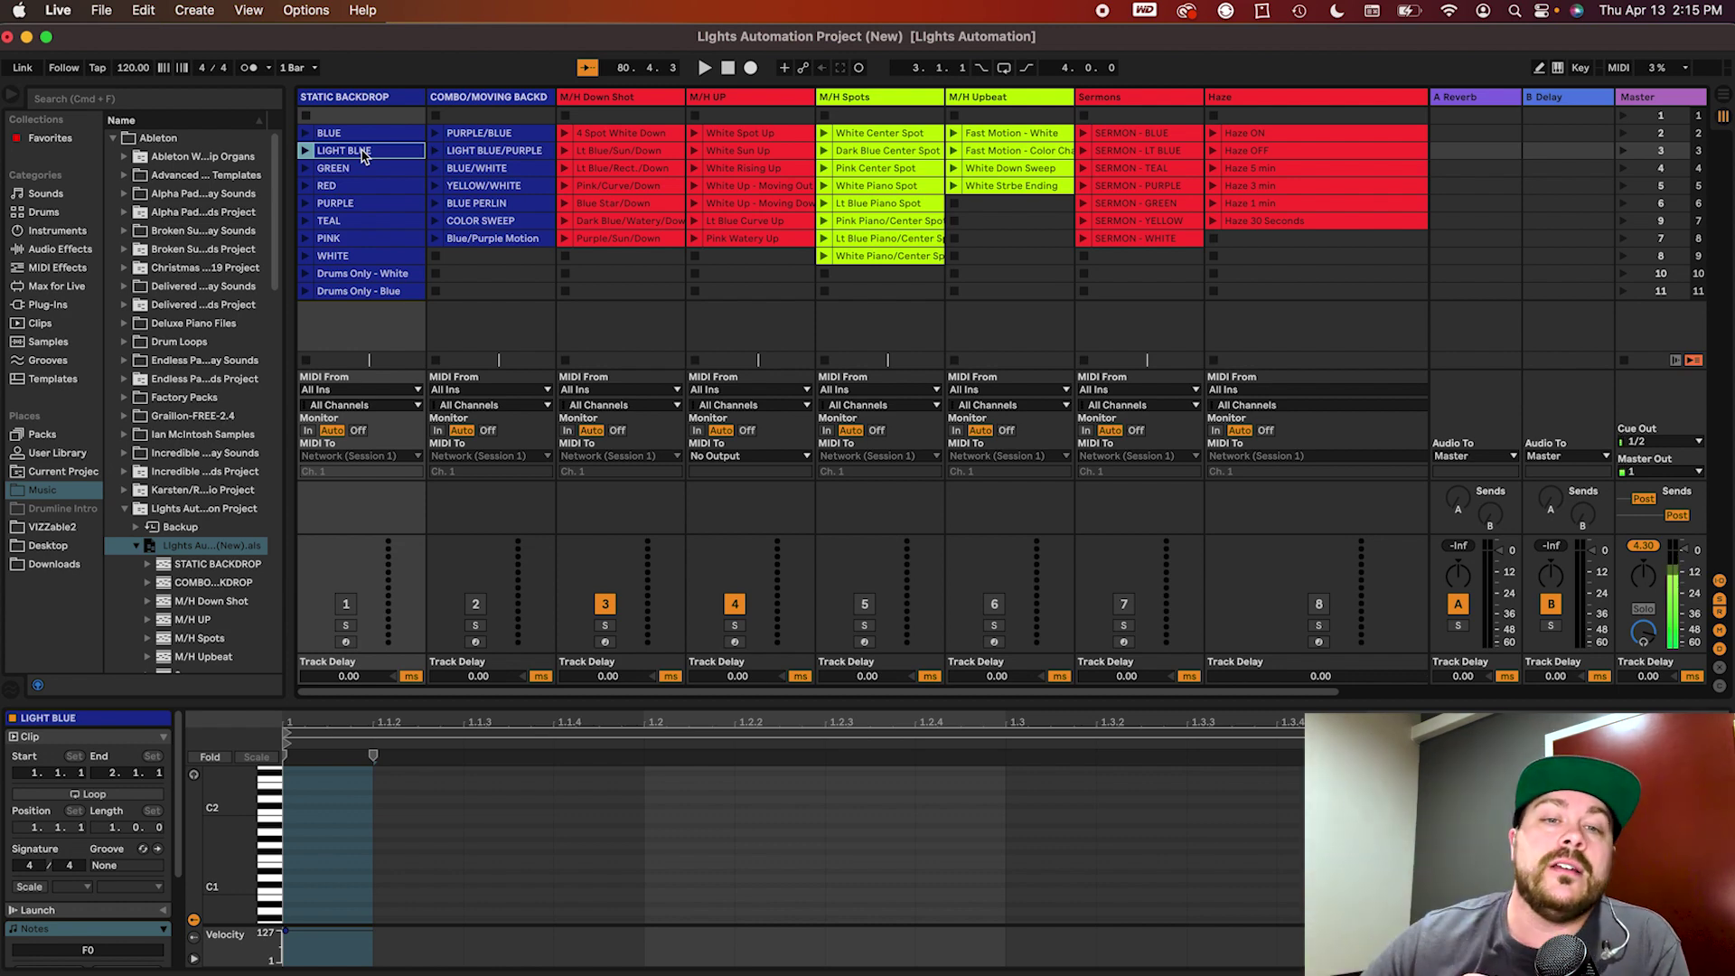
- Launch the BLUE clip in the STATIC BACKDROP track to trigger its lighting cue
left_click(348, 132)
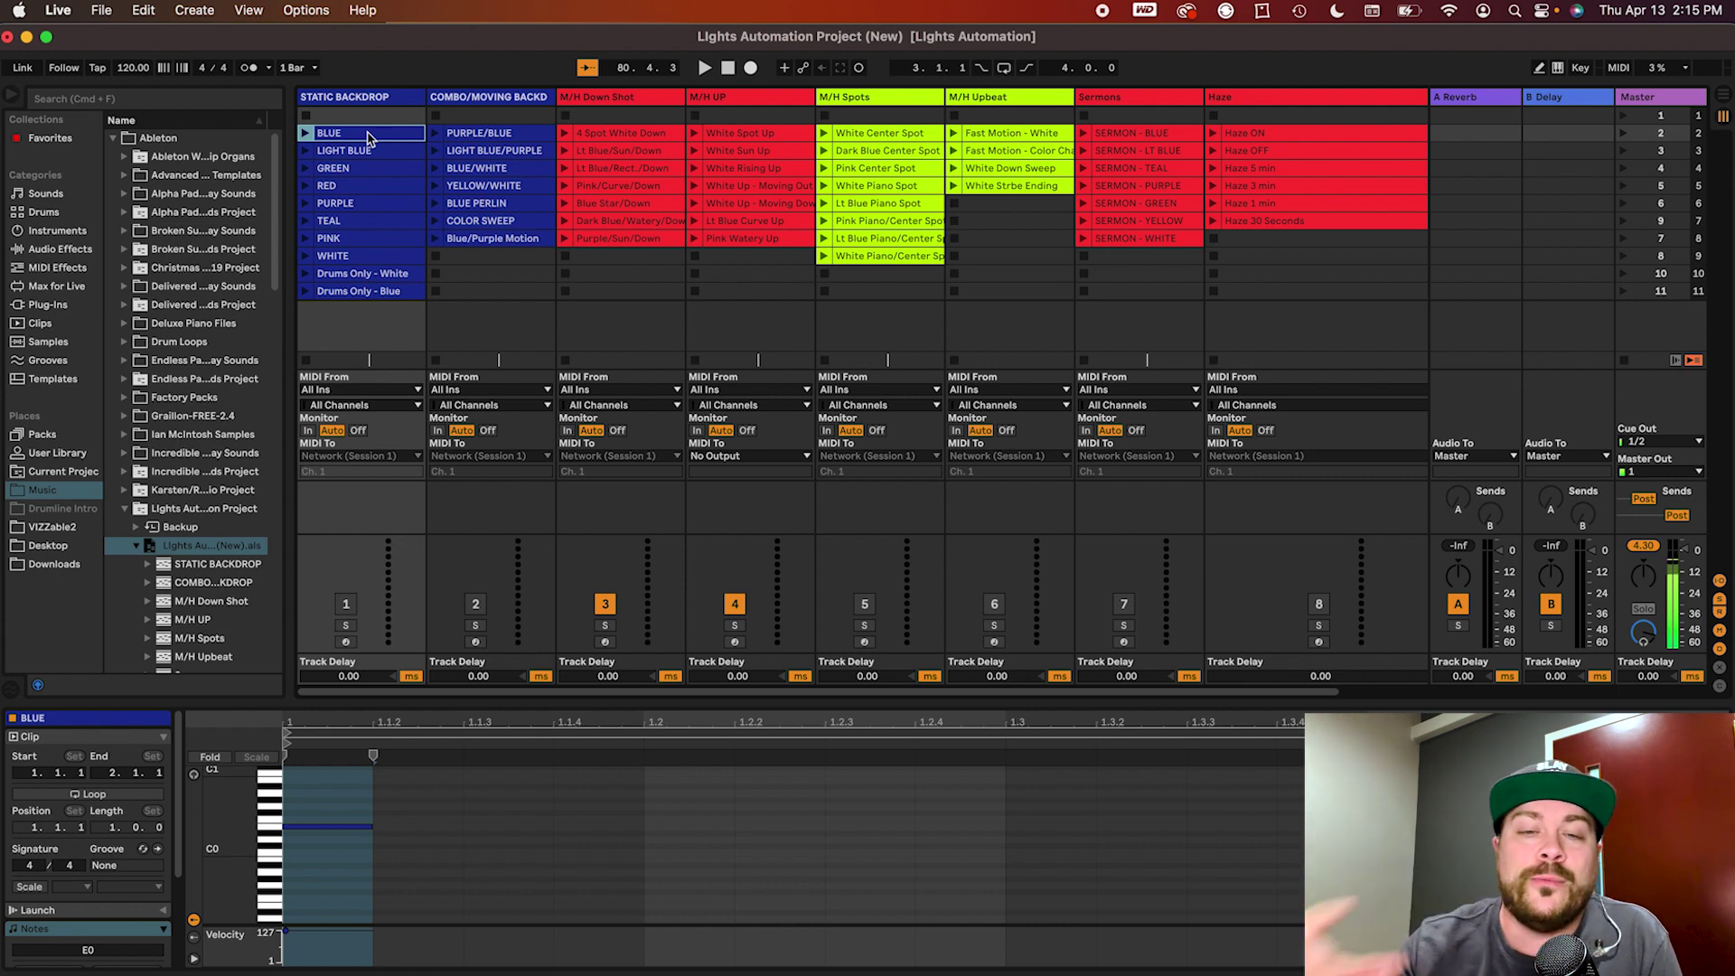
left_click(306, 132)
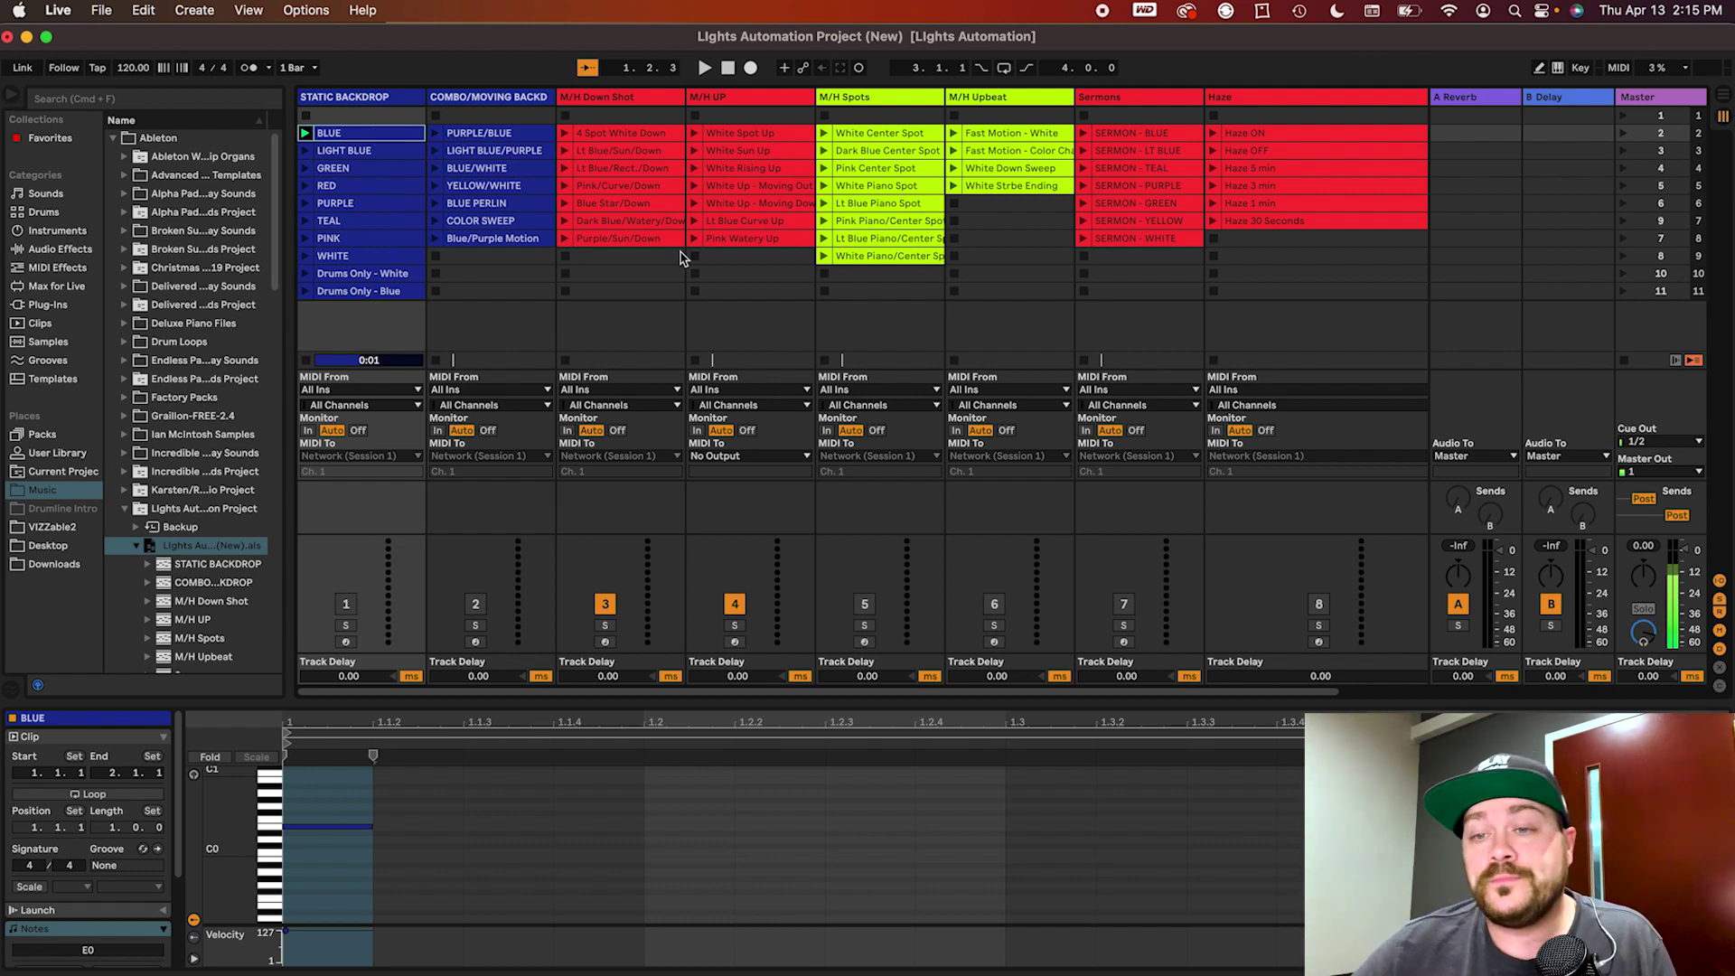
left_click(379, 152)
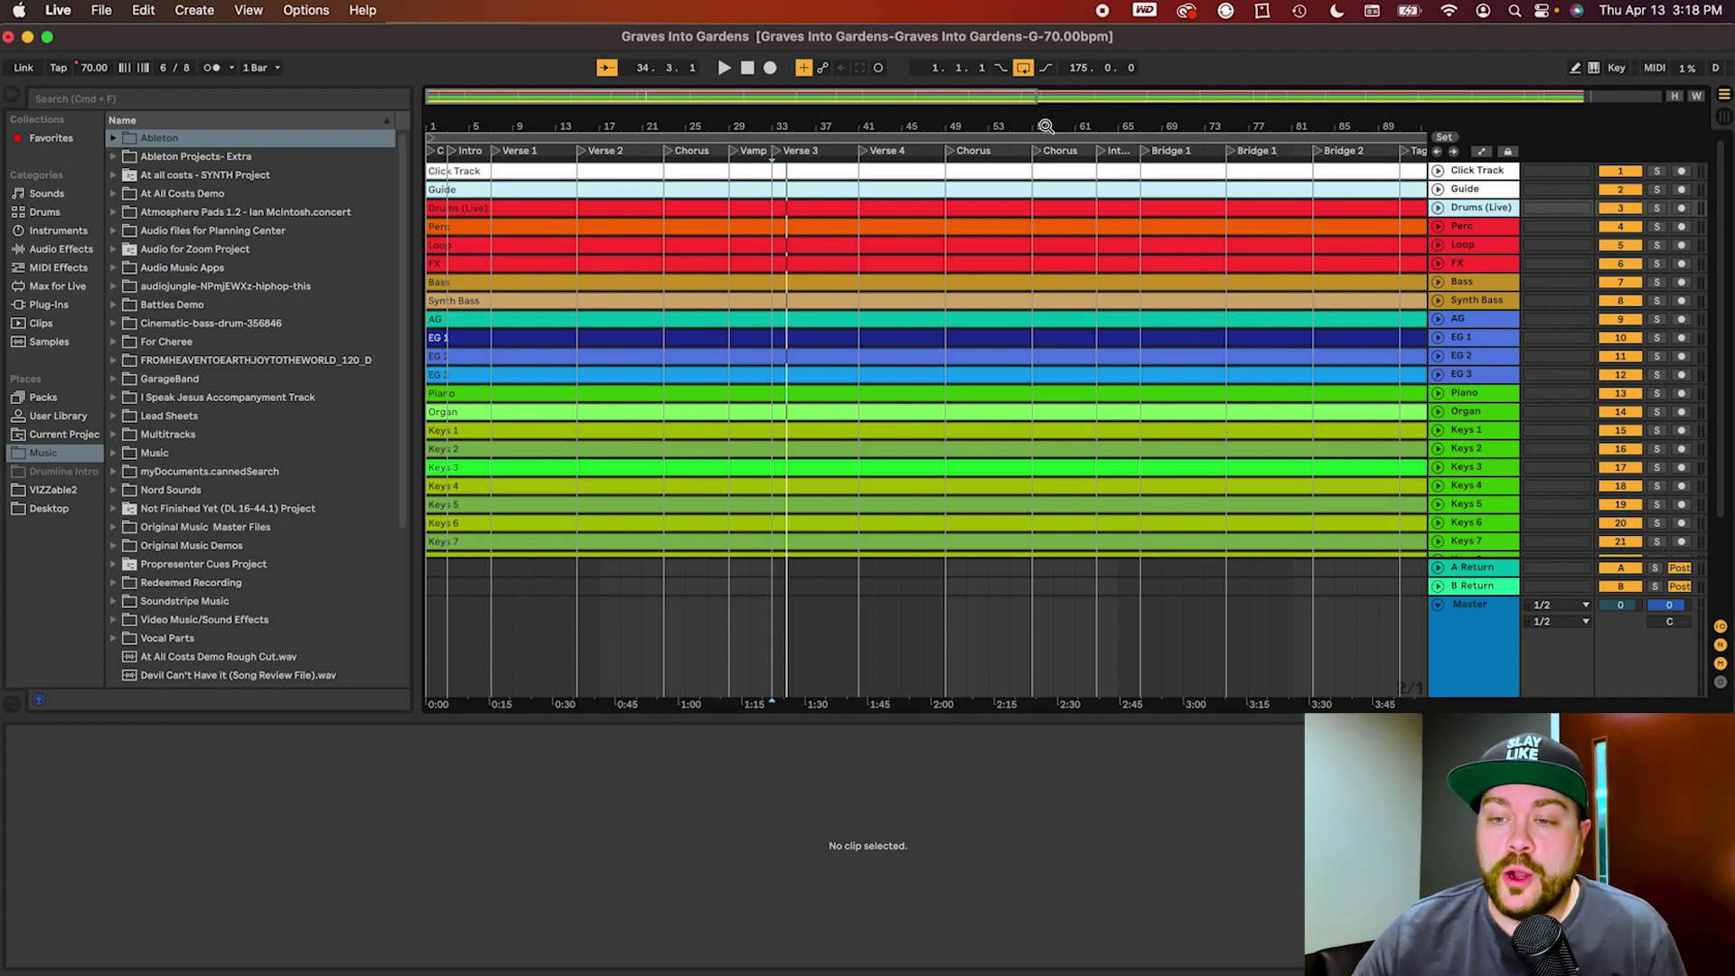
- Insert a MIDI track in the Graves Into Gardens arrangement and name it LIGHTS
left_click_drag(1039, 101, 1611, 122)
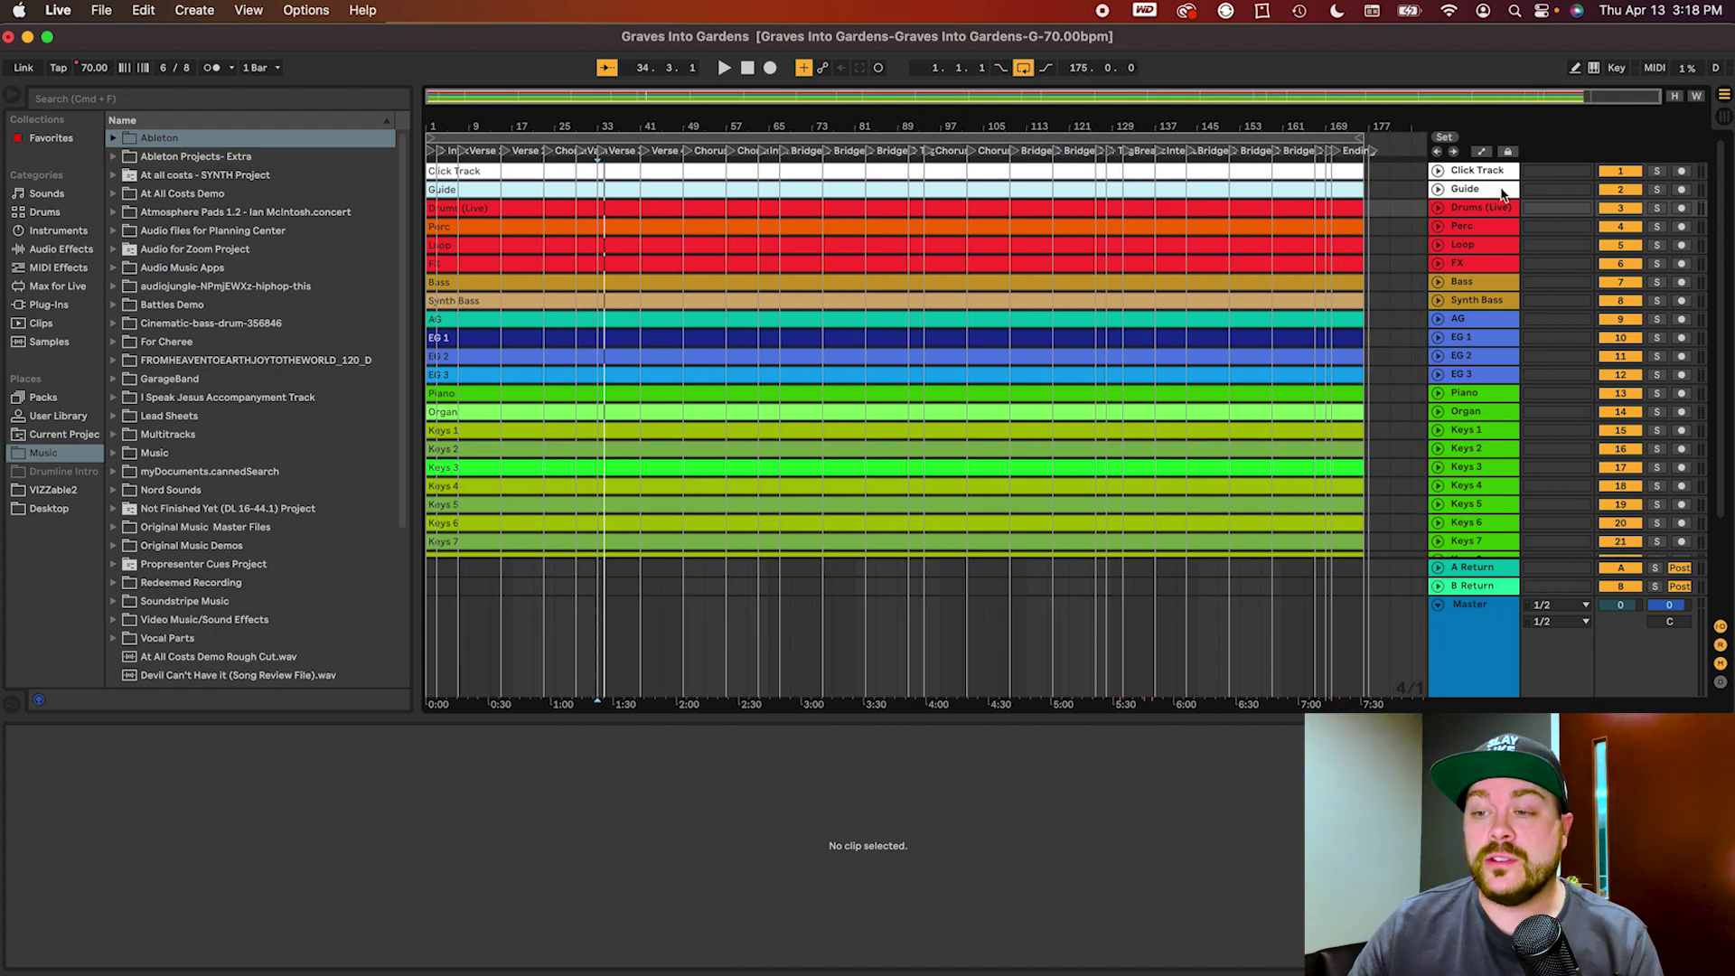
left_click(1468, 199)
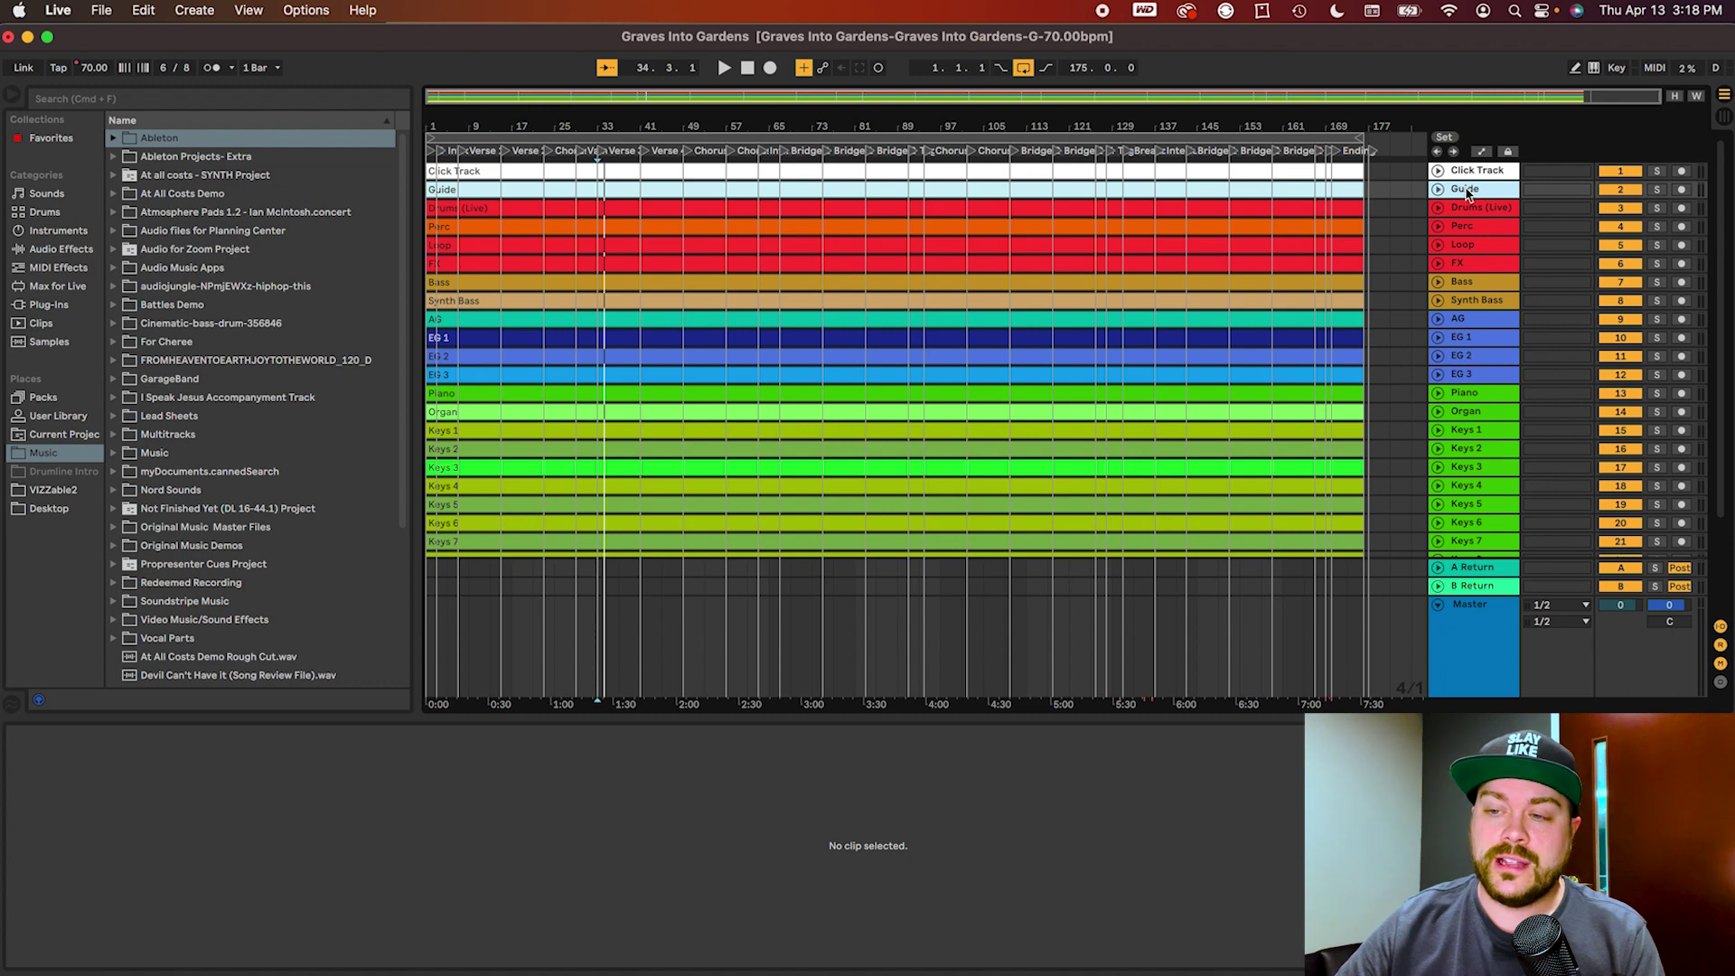
right_click(1466, 189)
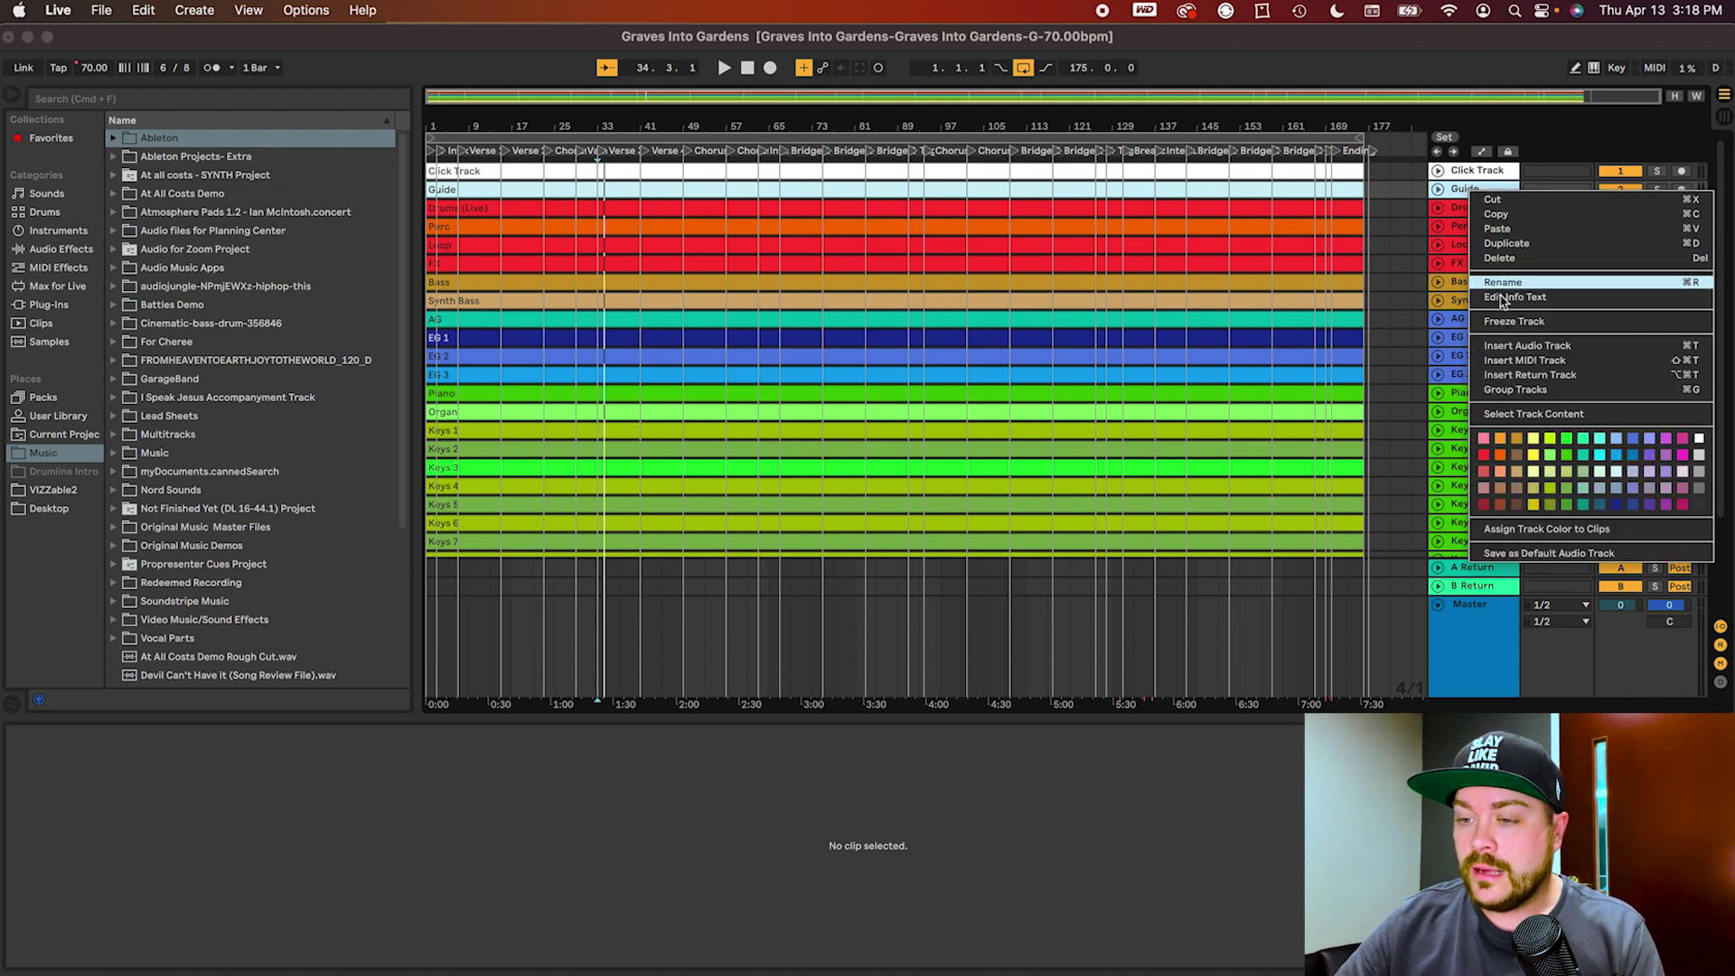
left_click(1527, 360)
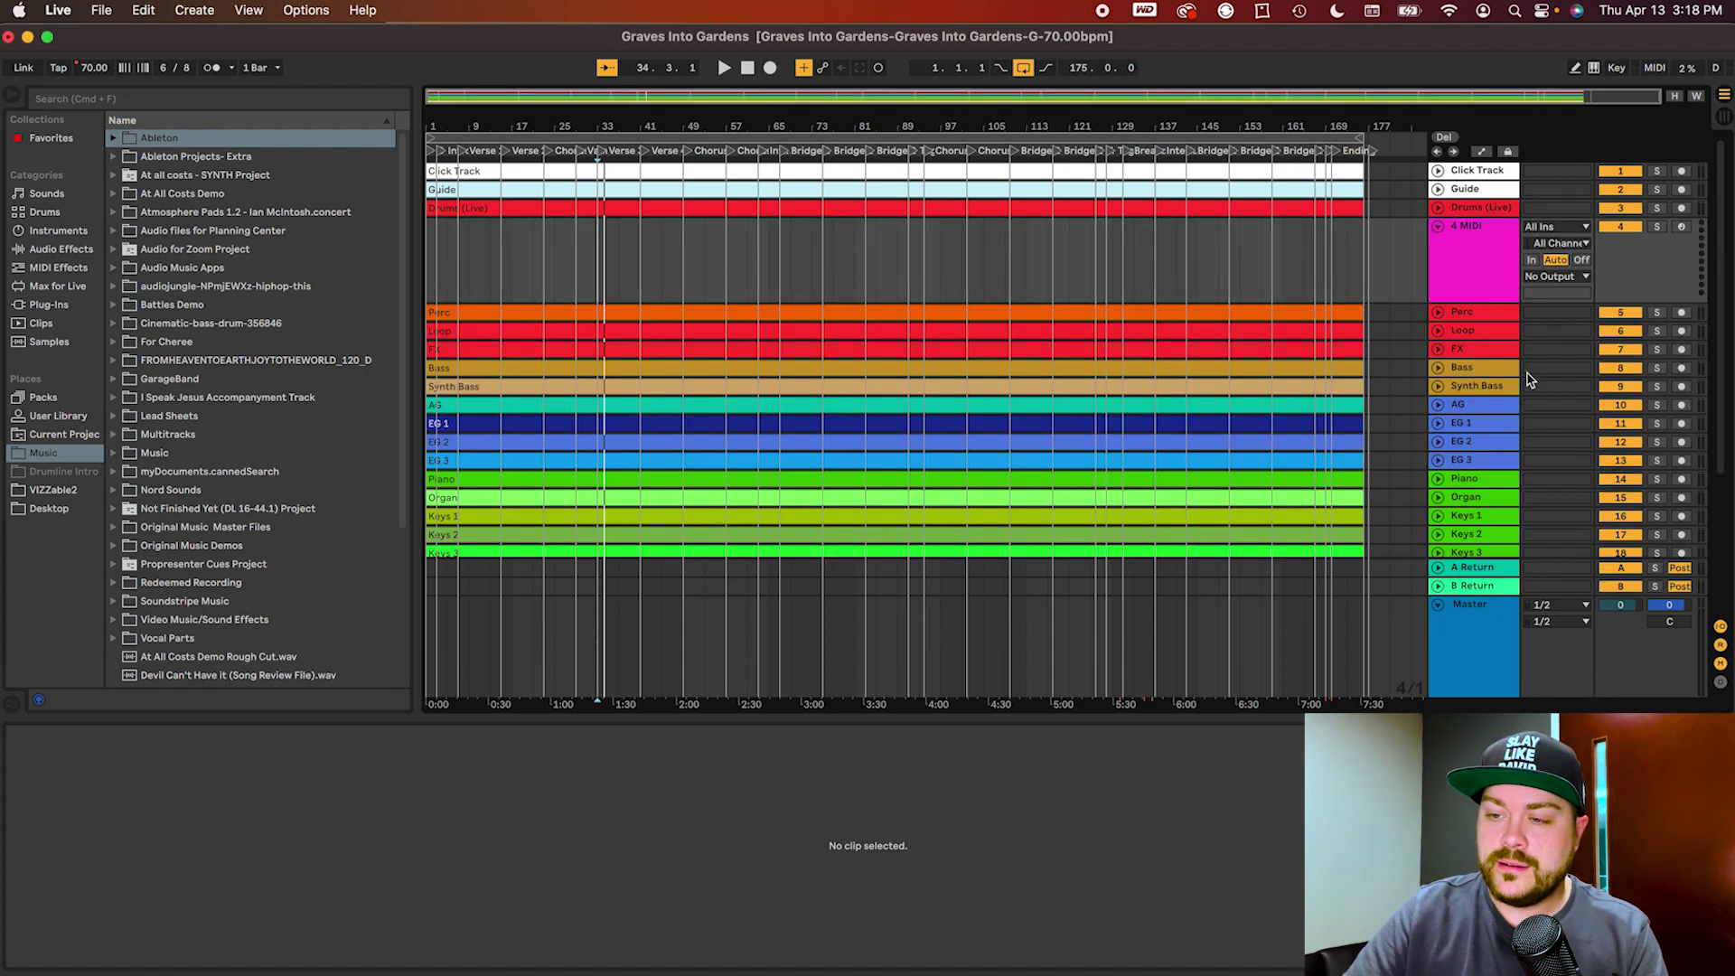
key("super+r")
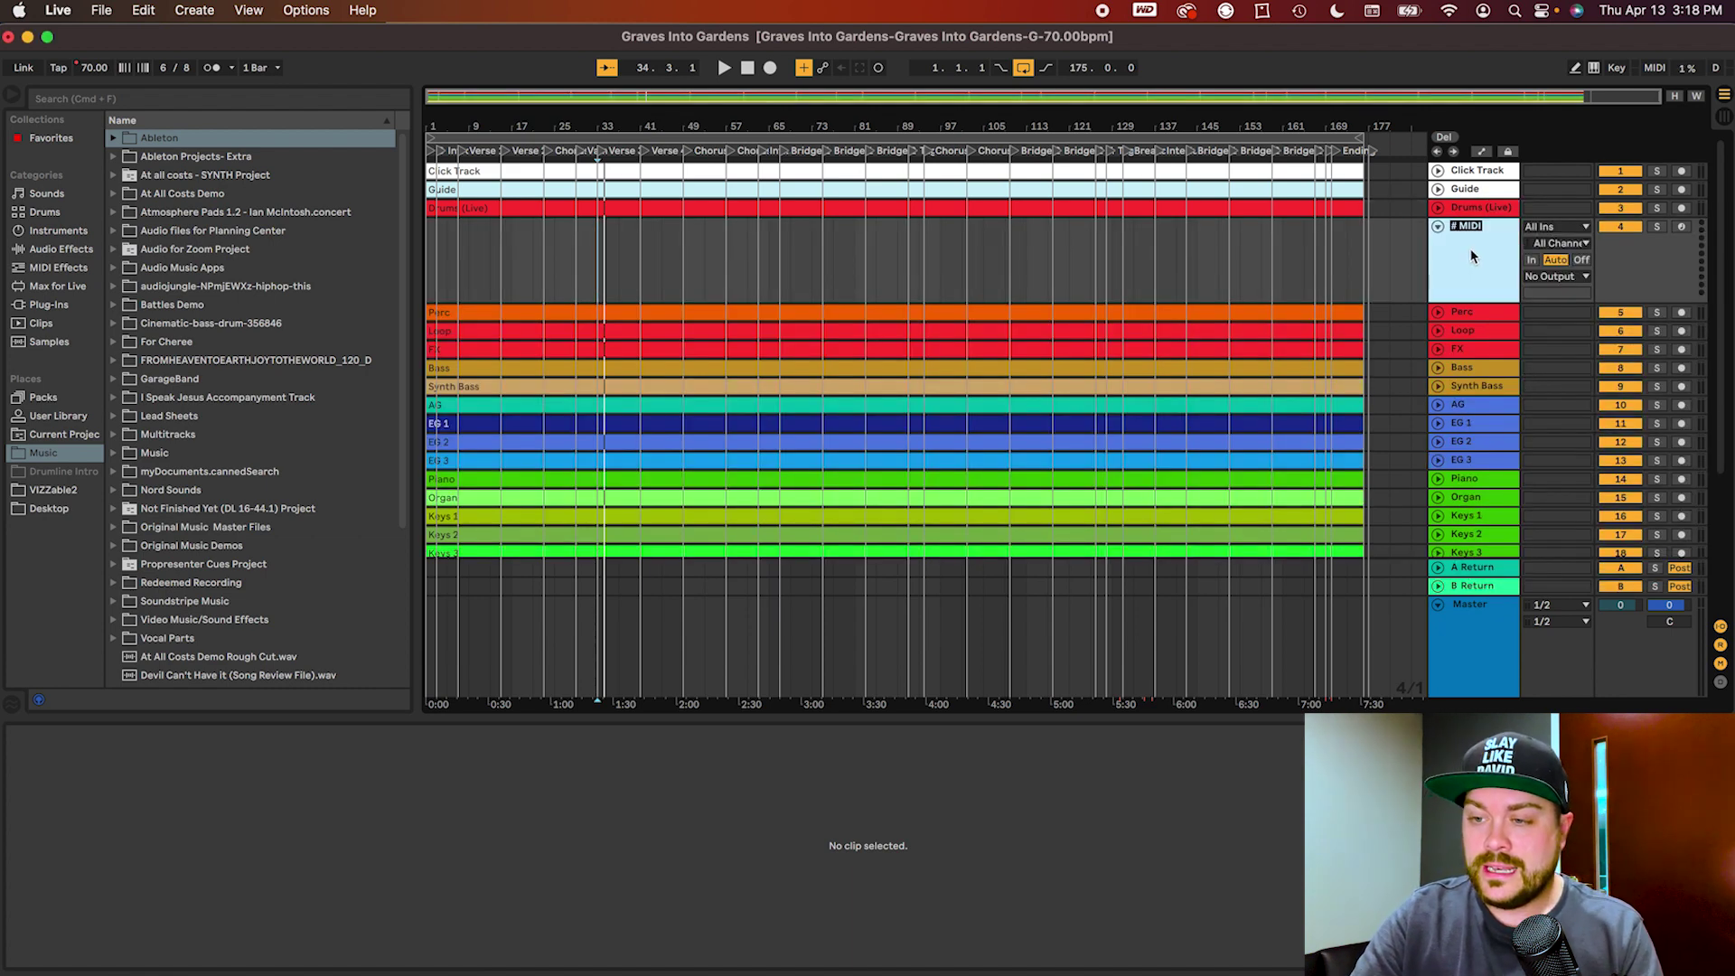
type("LIGHT")
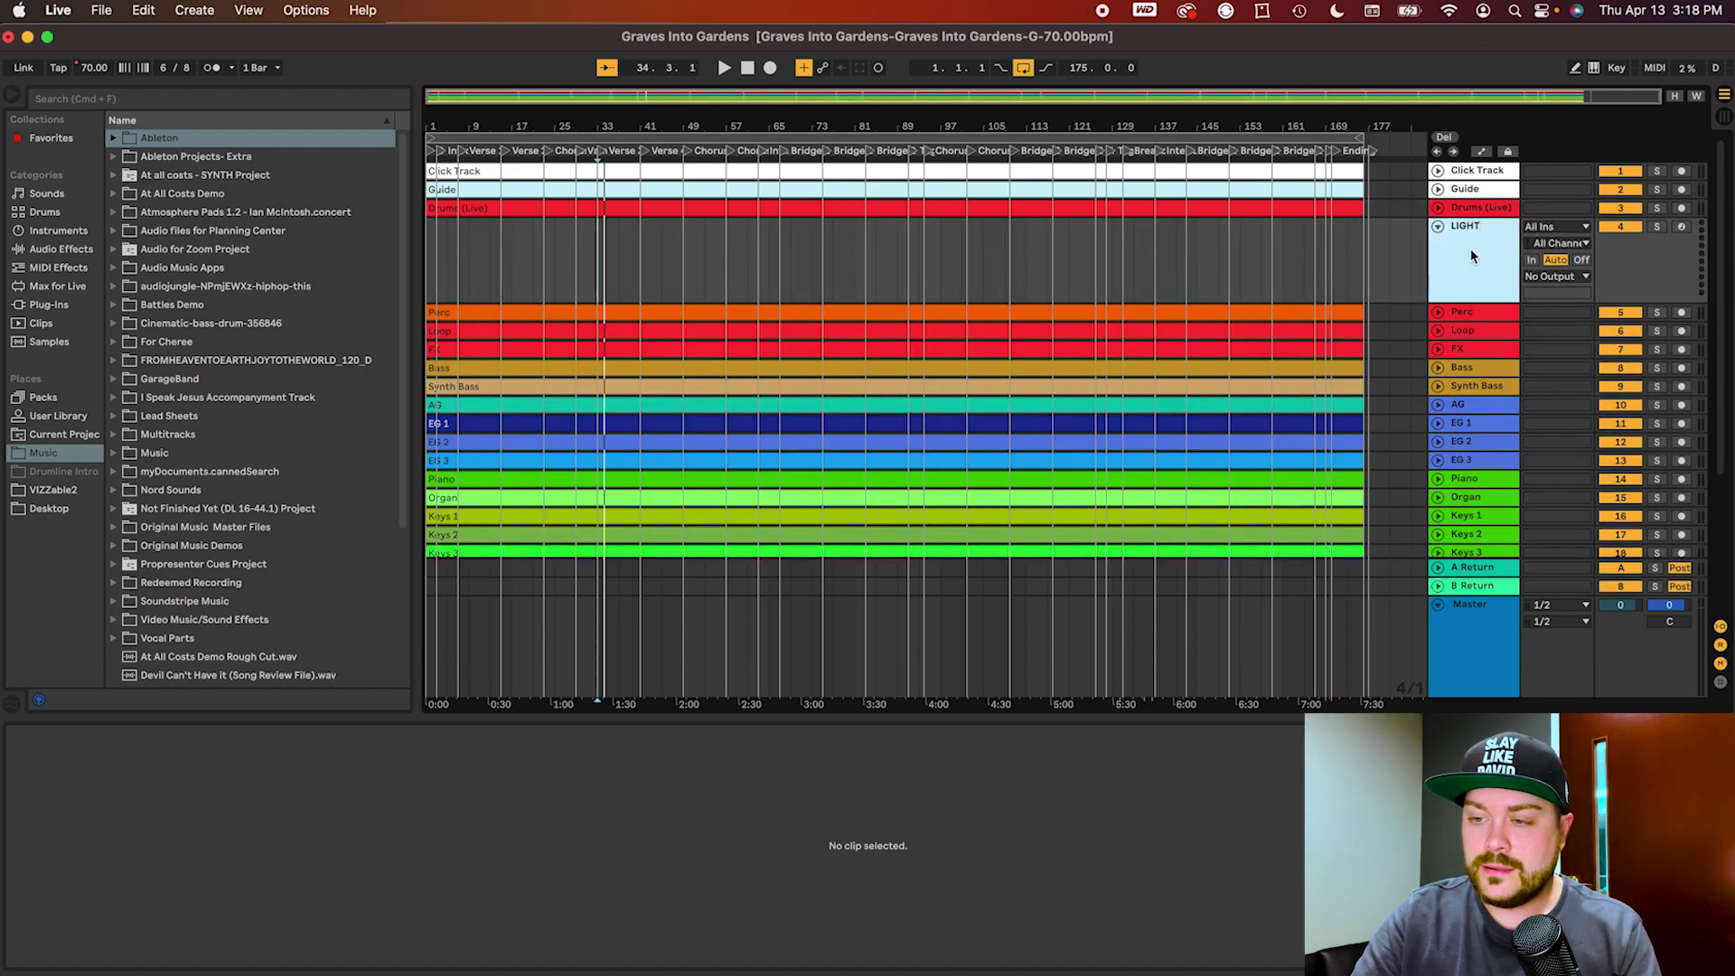
type("S")
- Move the LIGHTS track between Guide and Drums (Live) and increase its height
left_click_drag(1470, 256, 1445, 210)
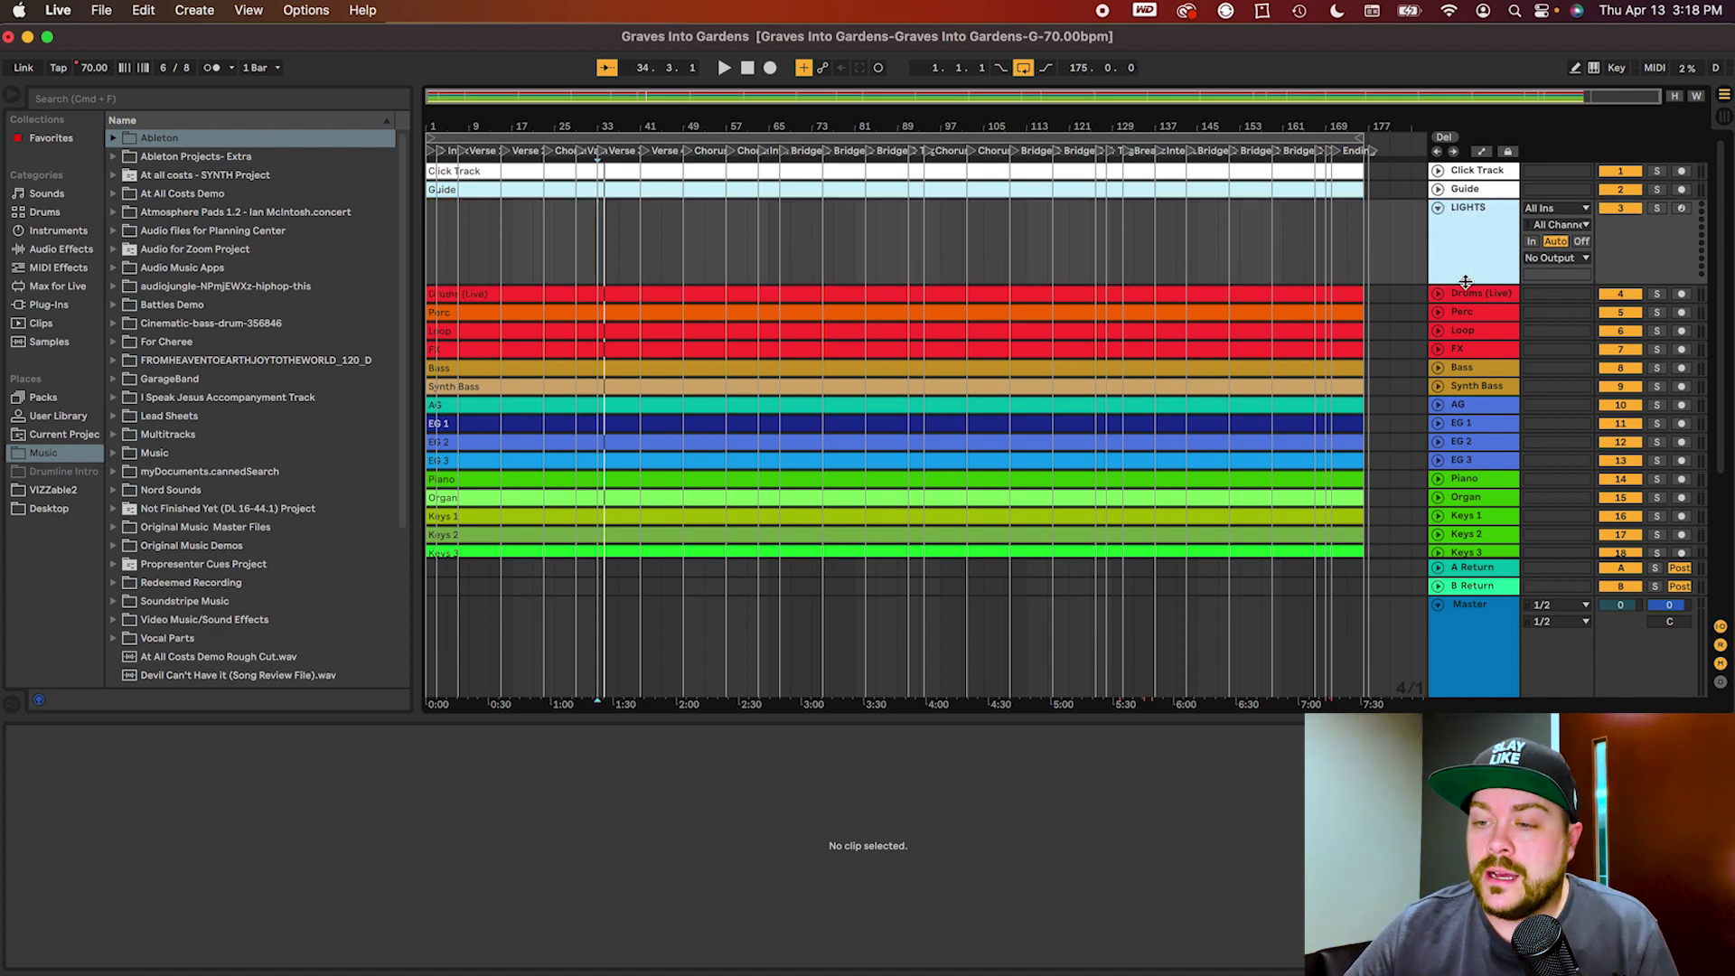
left_click_drag(1471, 283, 1471, 366)
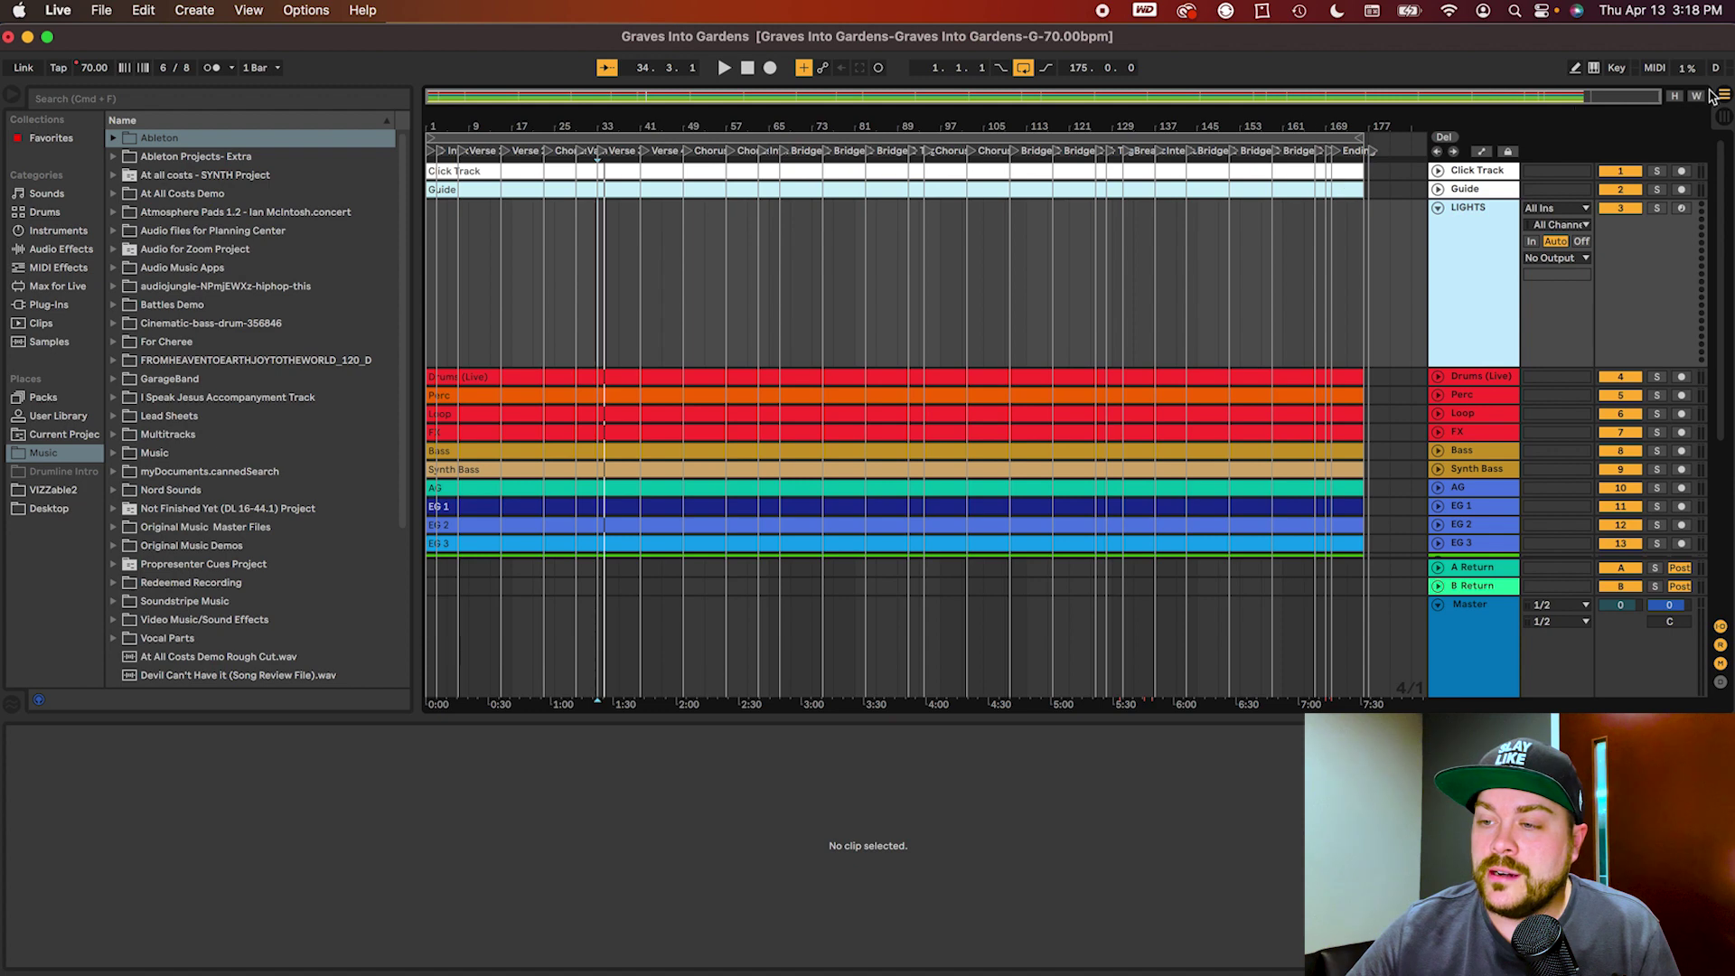
- Place the playhead at the Count Off locator and expand the LIGHTS FOR LIVE 10.als set in the browser to list its tracks
left_click_drag(1662, 96, 605, 95)
left_click(432, 152)
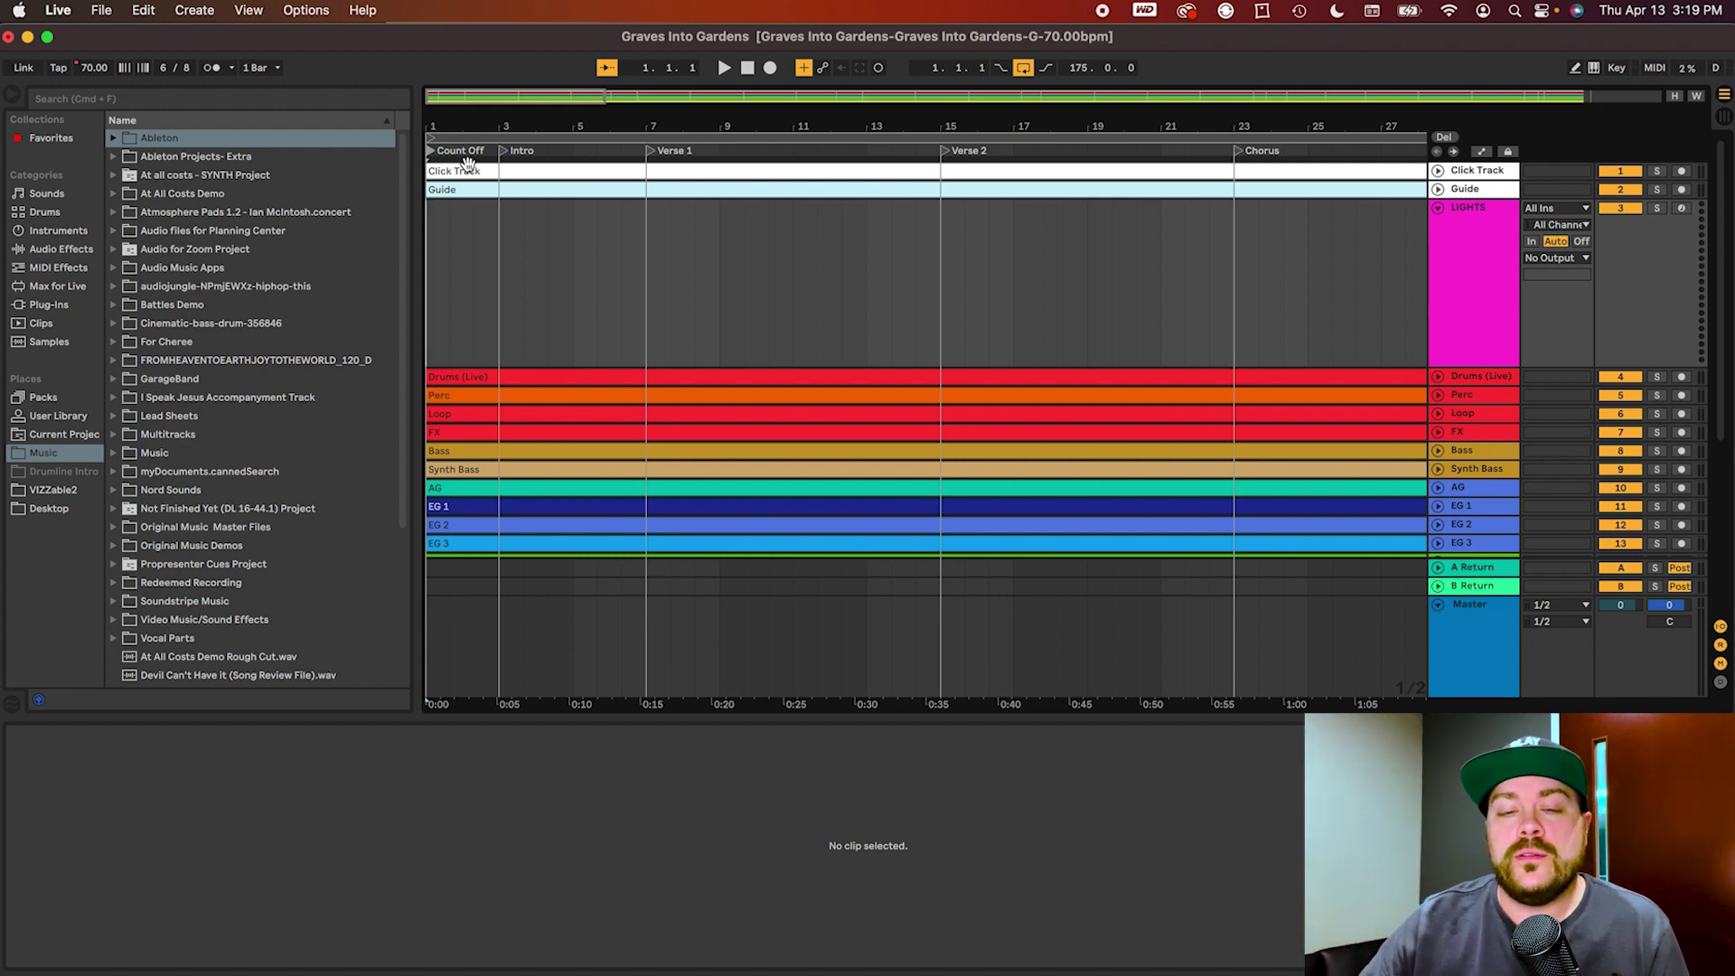
left_click(114, 139)
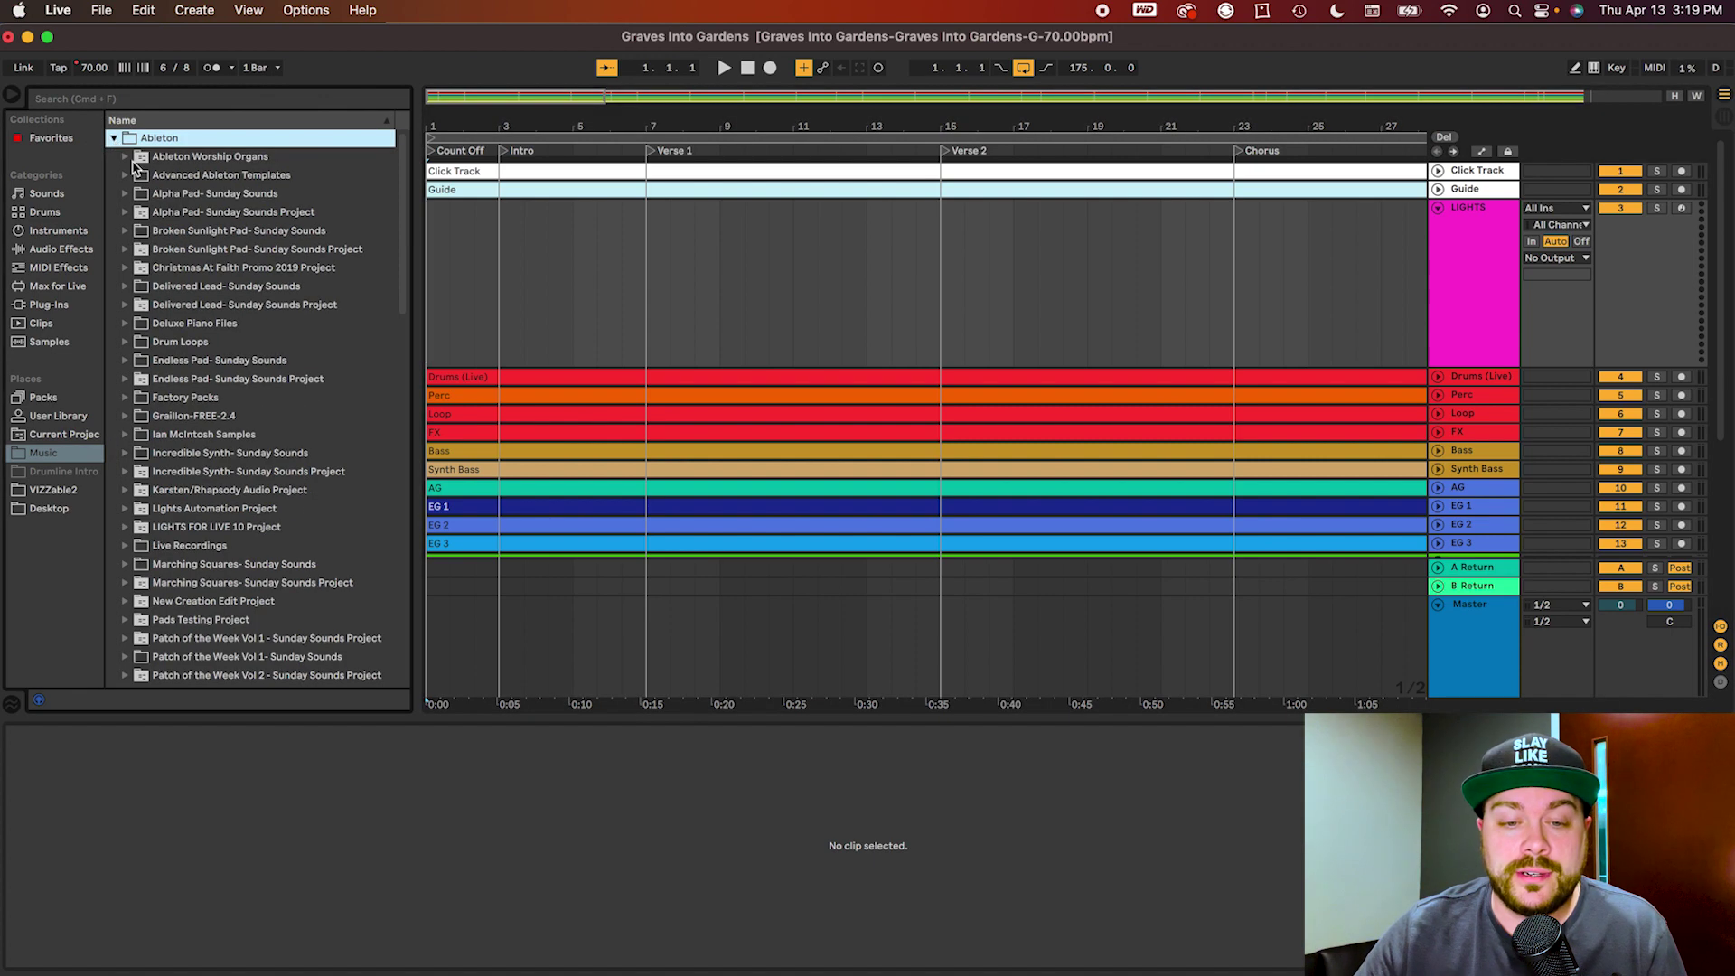
left_click(126, 528)
scroll(145, 506, "down", 4)
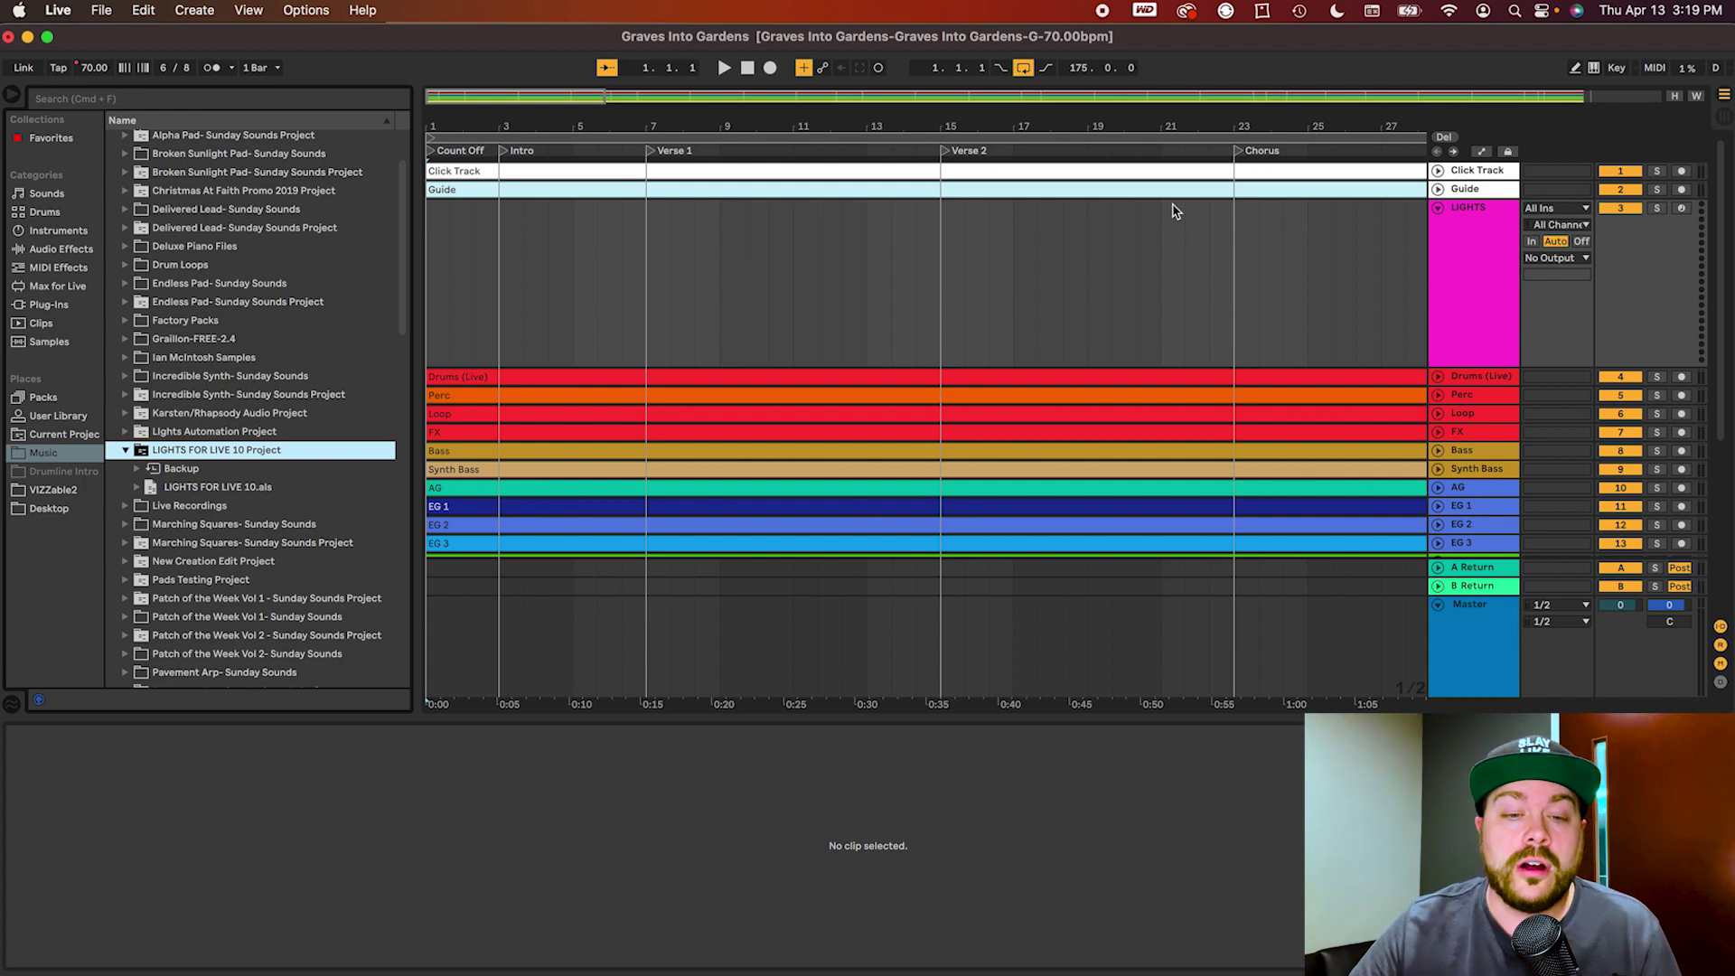
left_click(137, 489)
scroll(210, 502, "down", 3)
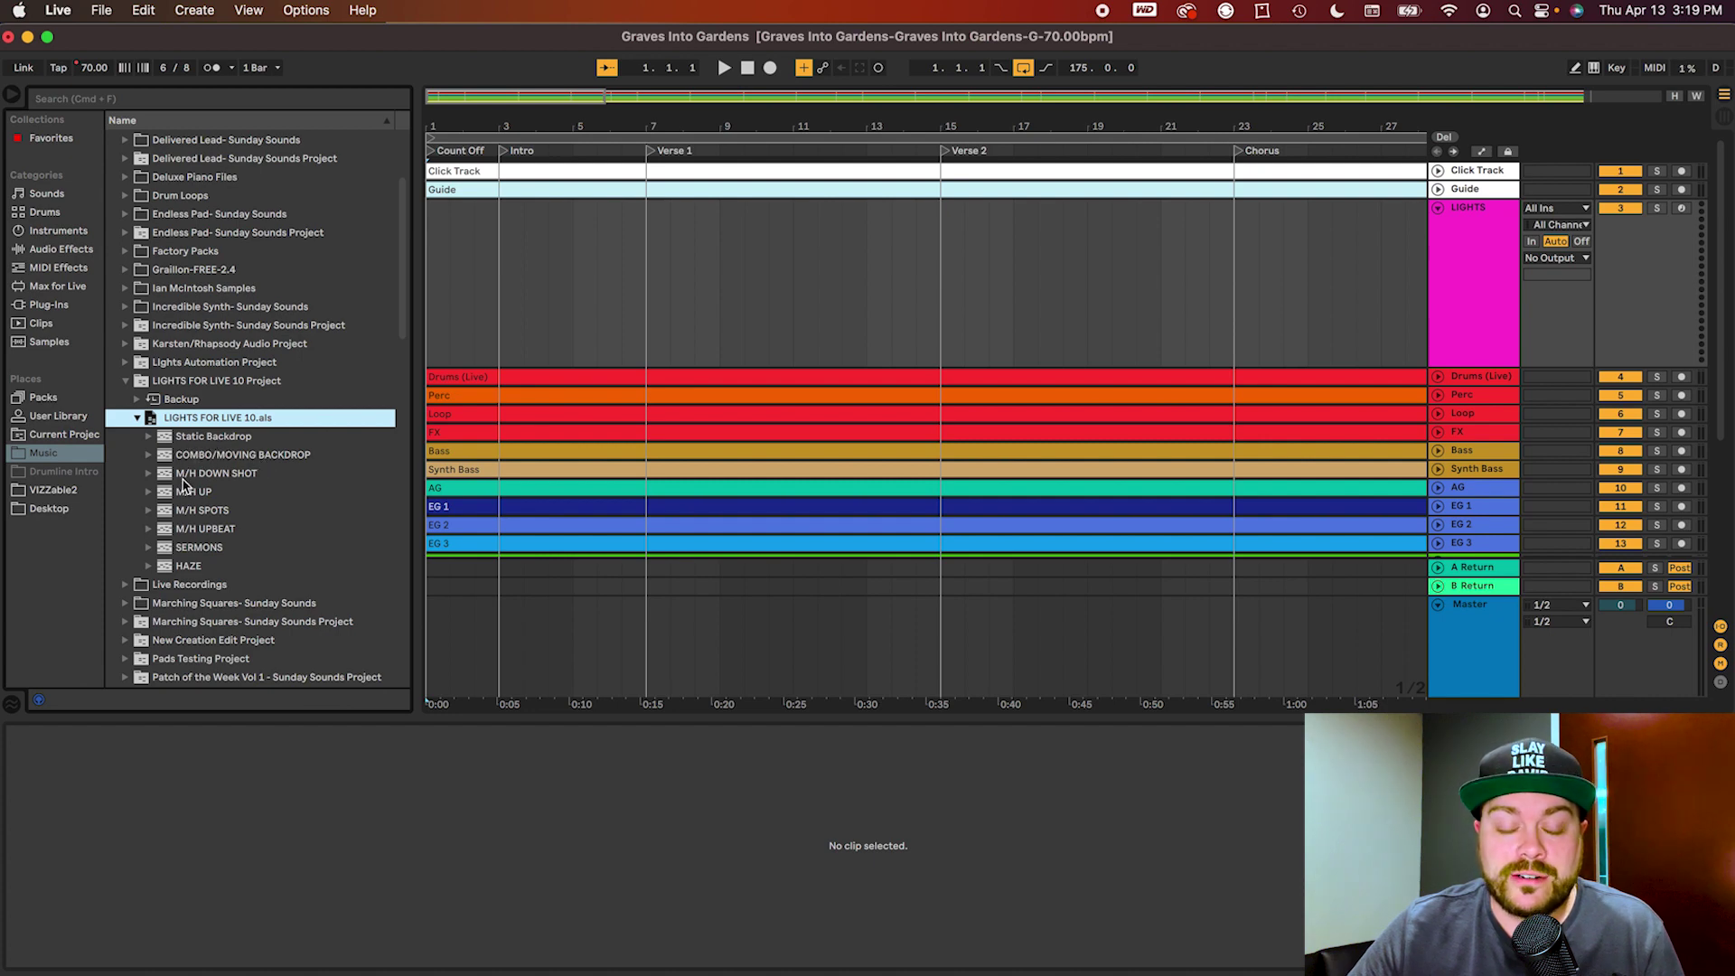
- Look through the Static Backdrop cue clips in the LIGHTS FOR LIVE 10 set, and play the song's count off into the Intro
left_click(148, 437)
left_click(194, 454)
left_click(203, 473)
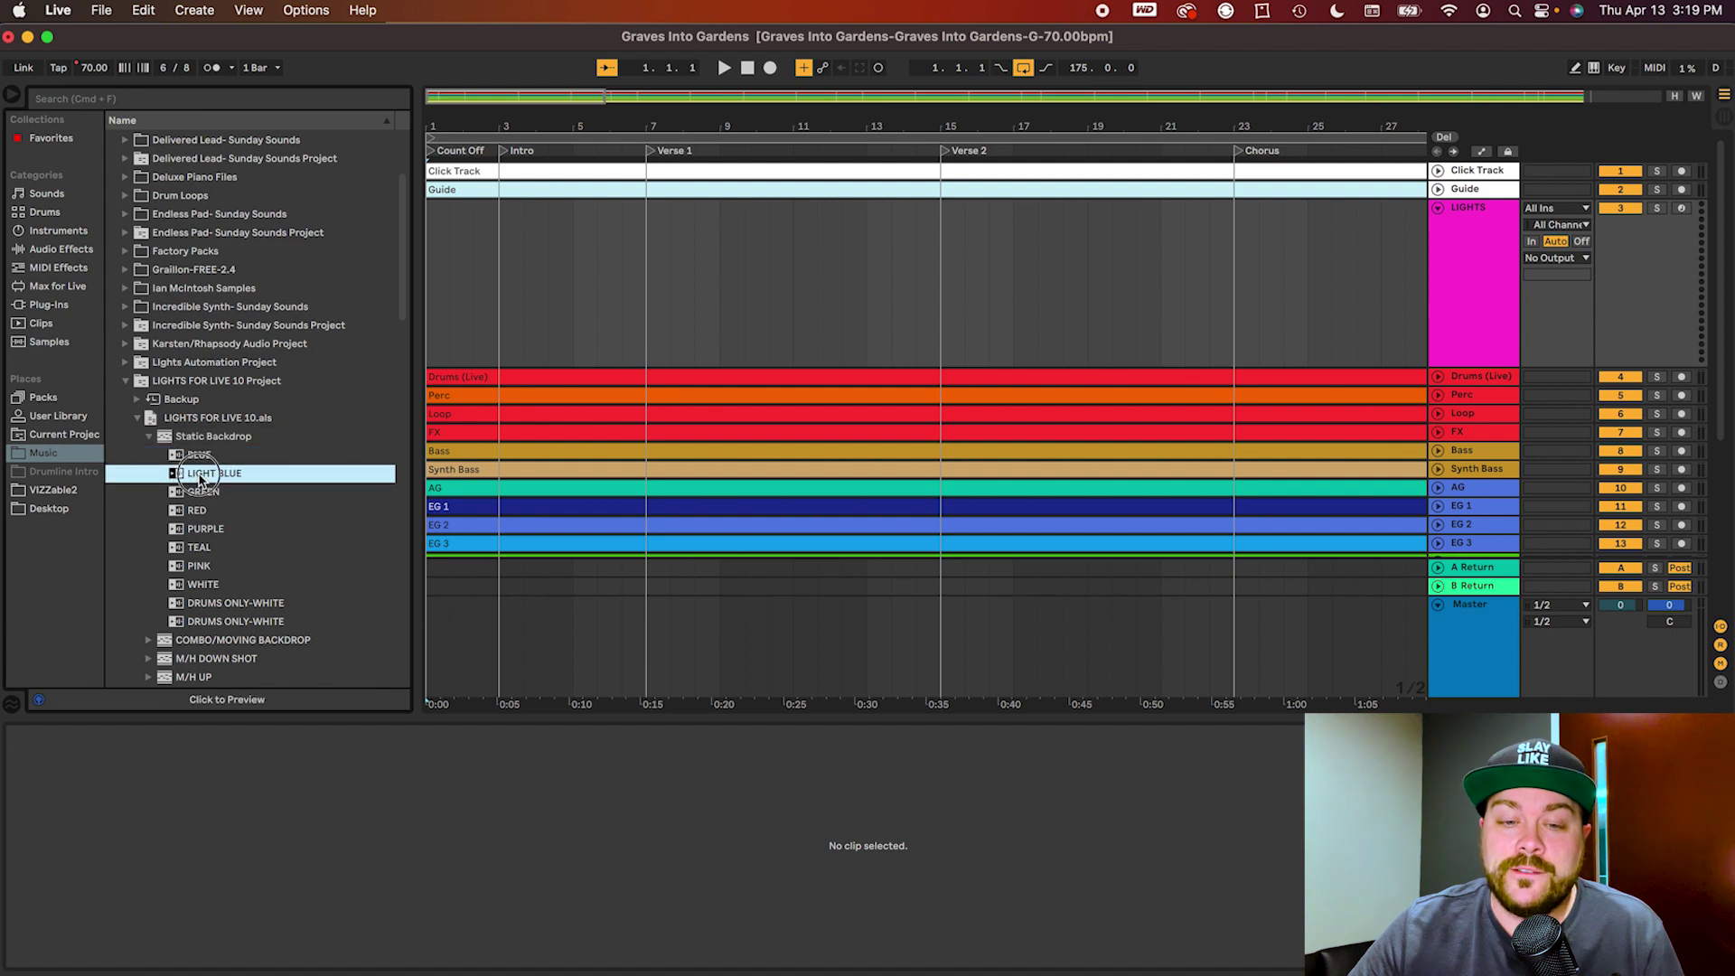
left_click(202, 493)
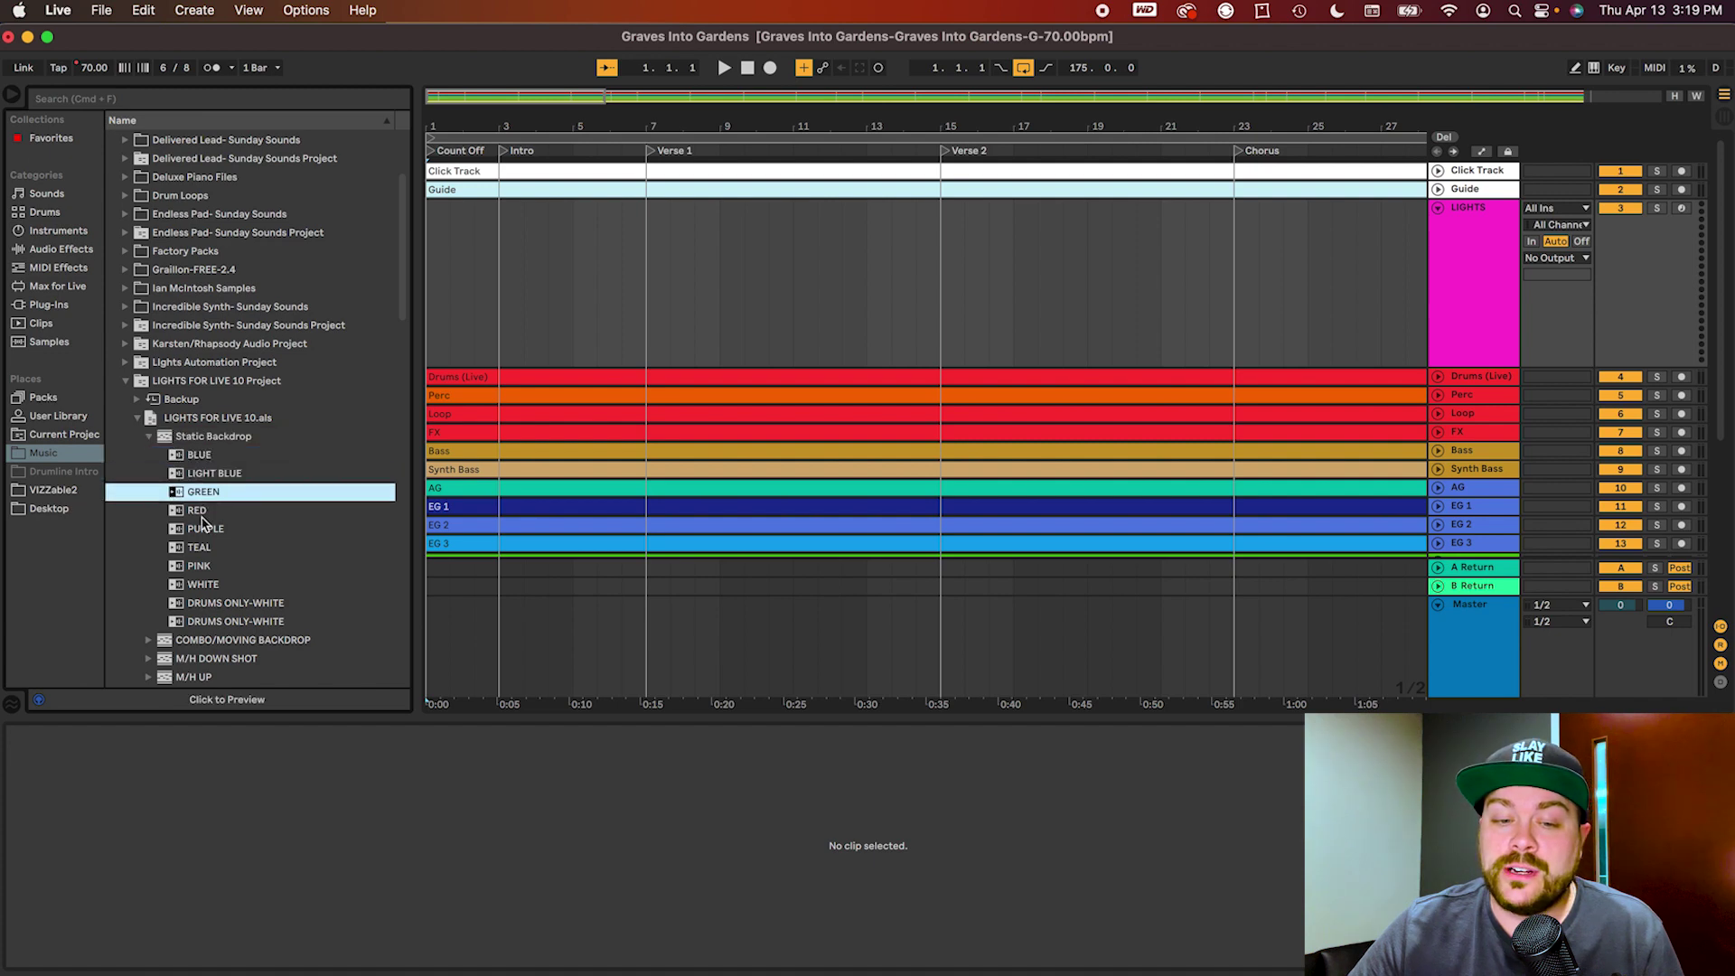
left_click(150, 438)
scroll(237, 469, "down", 1)
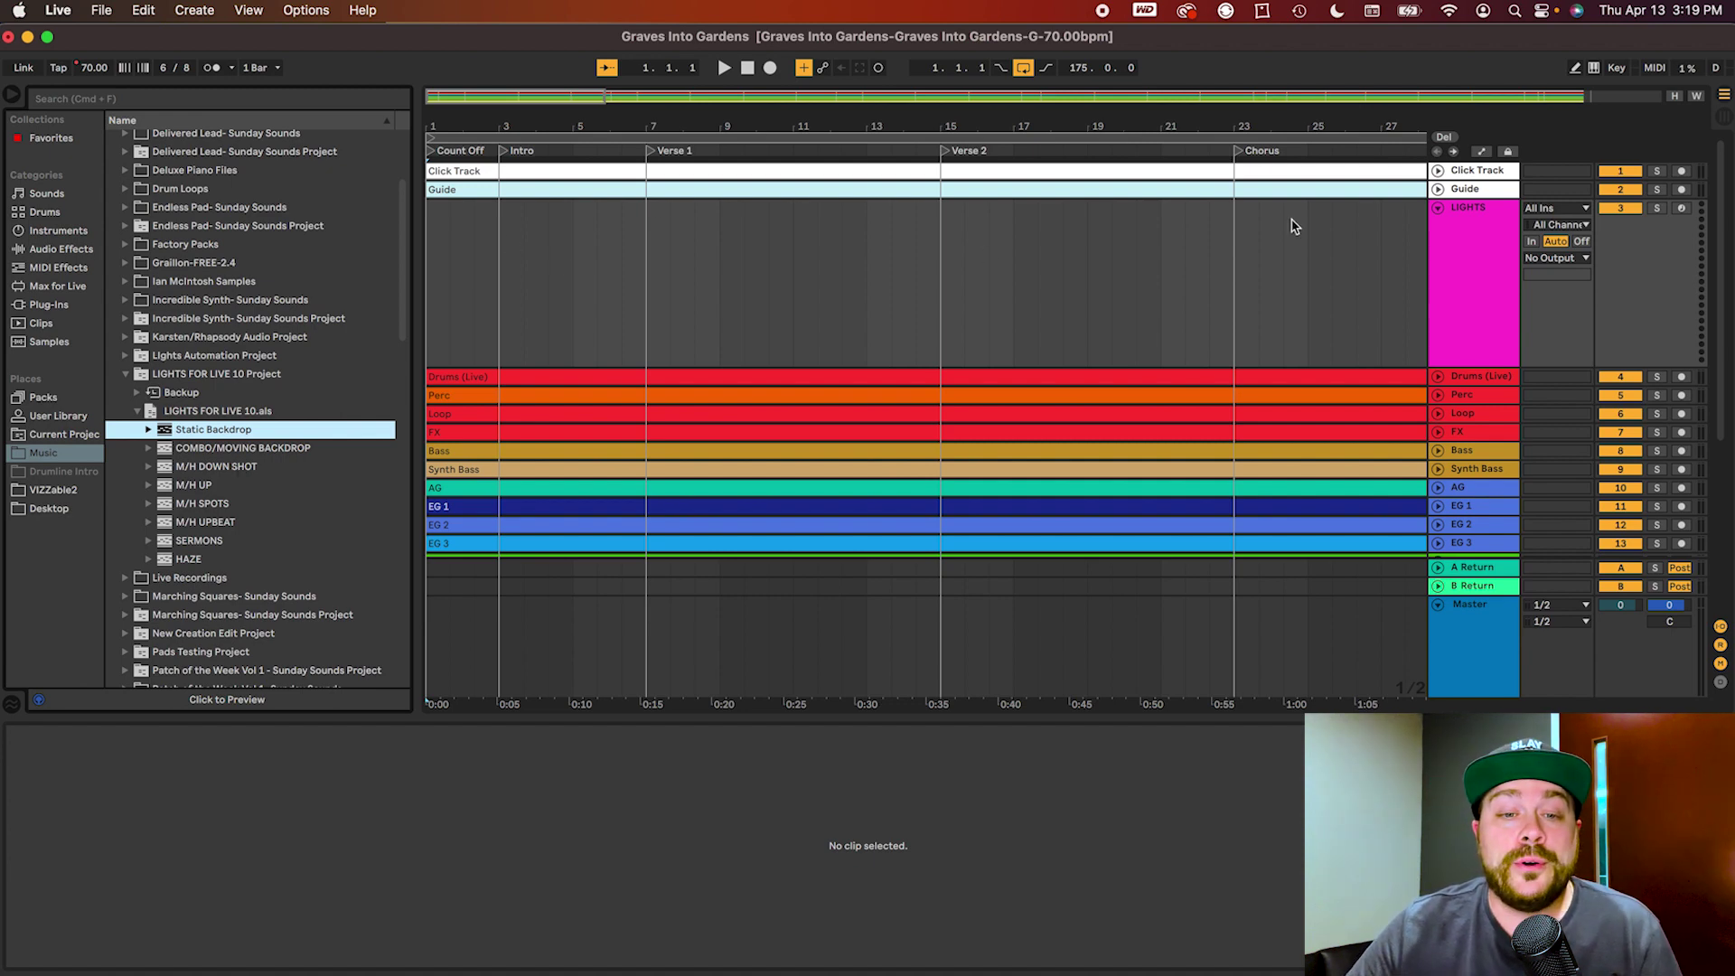
left_click(723, 69)
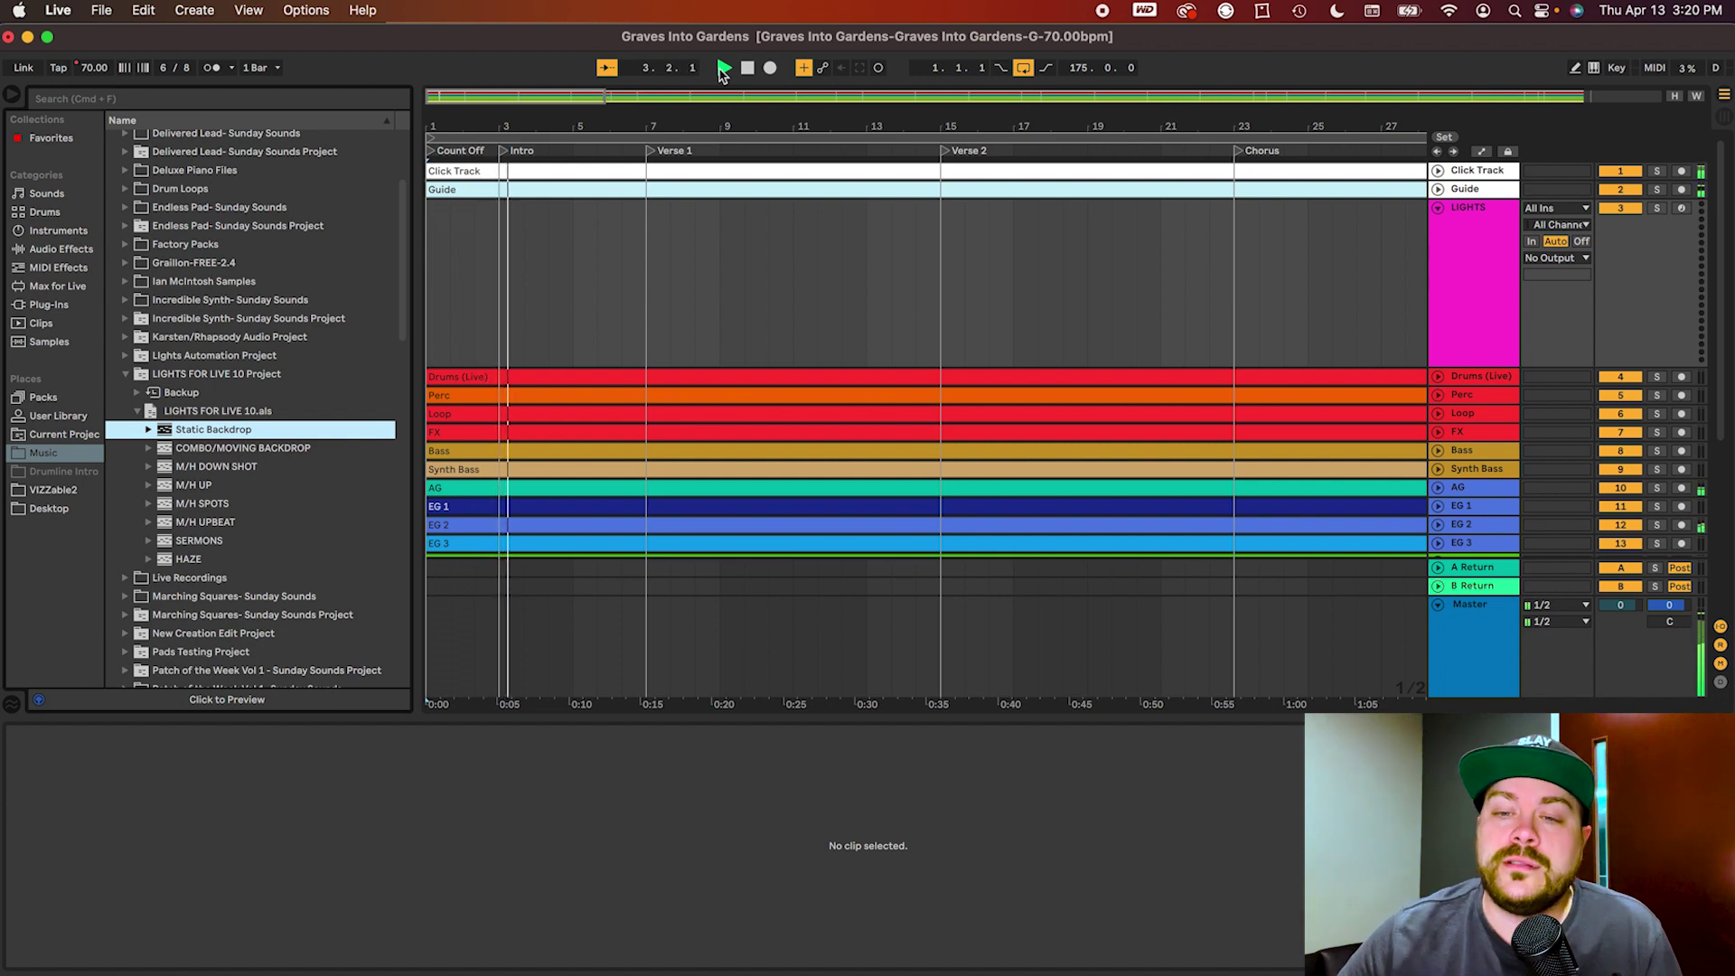
left_click(747, 68)
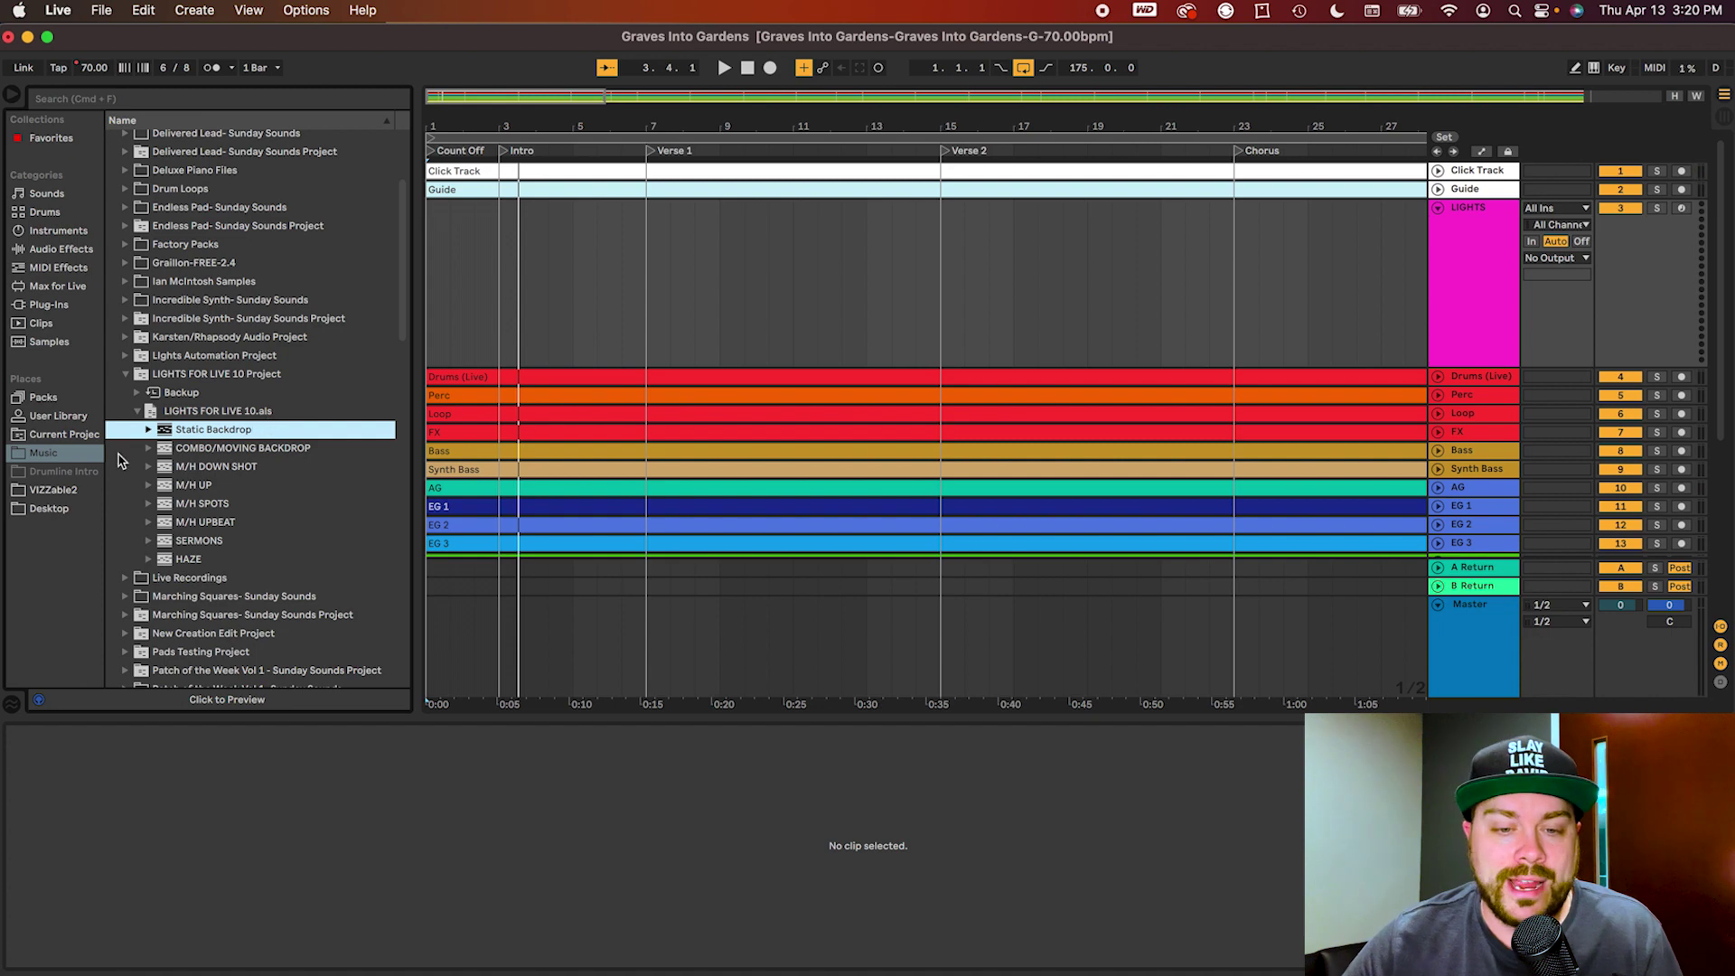
- Place the BLUE/WHITE clip from COMBO/MOVING BACKDROP at the Intro locator on the lights track
left_click(149, 448)
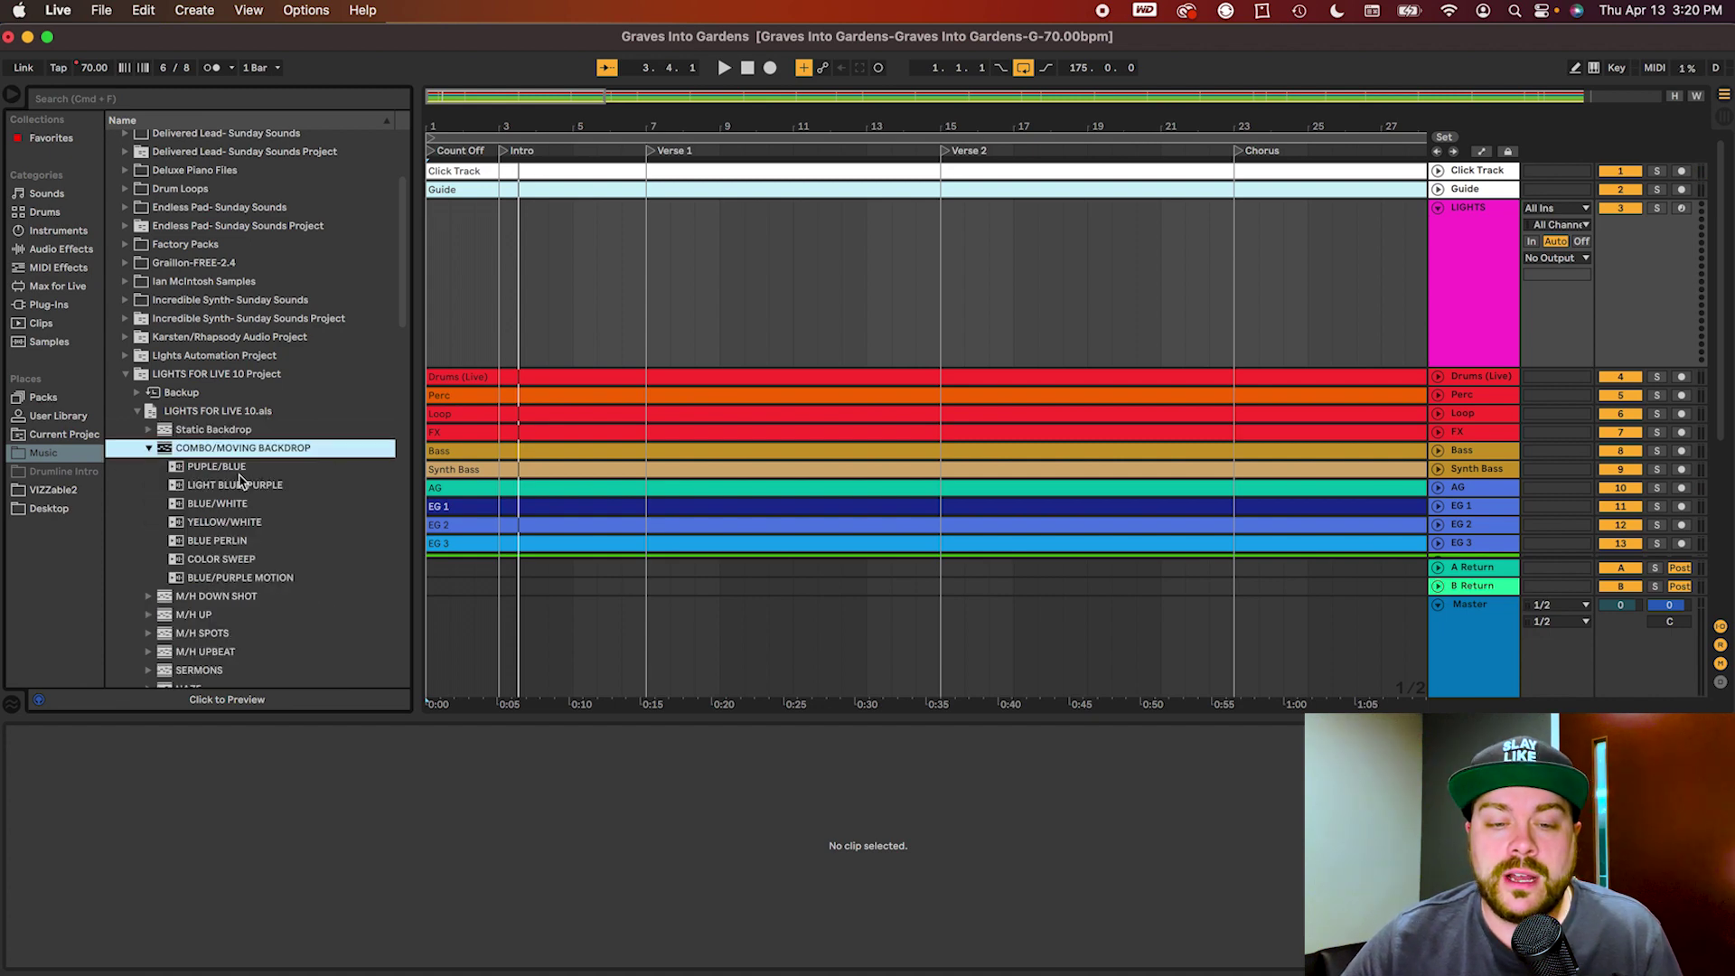
scroll(241, 479, "down", 2)
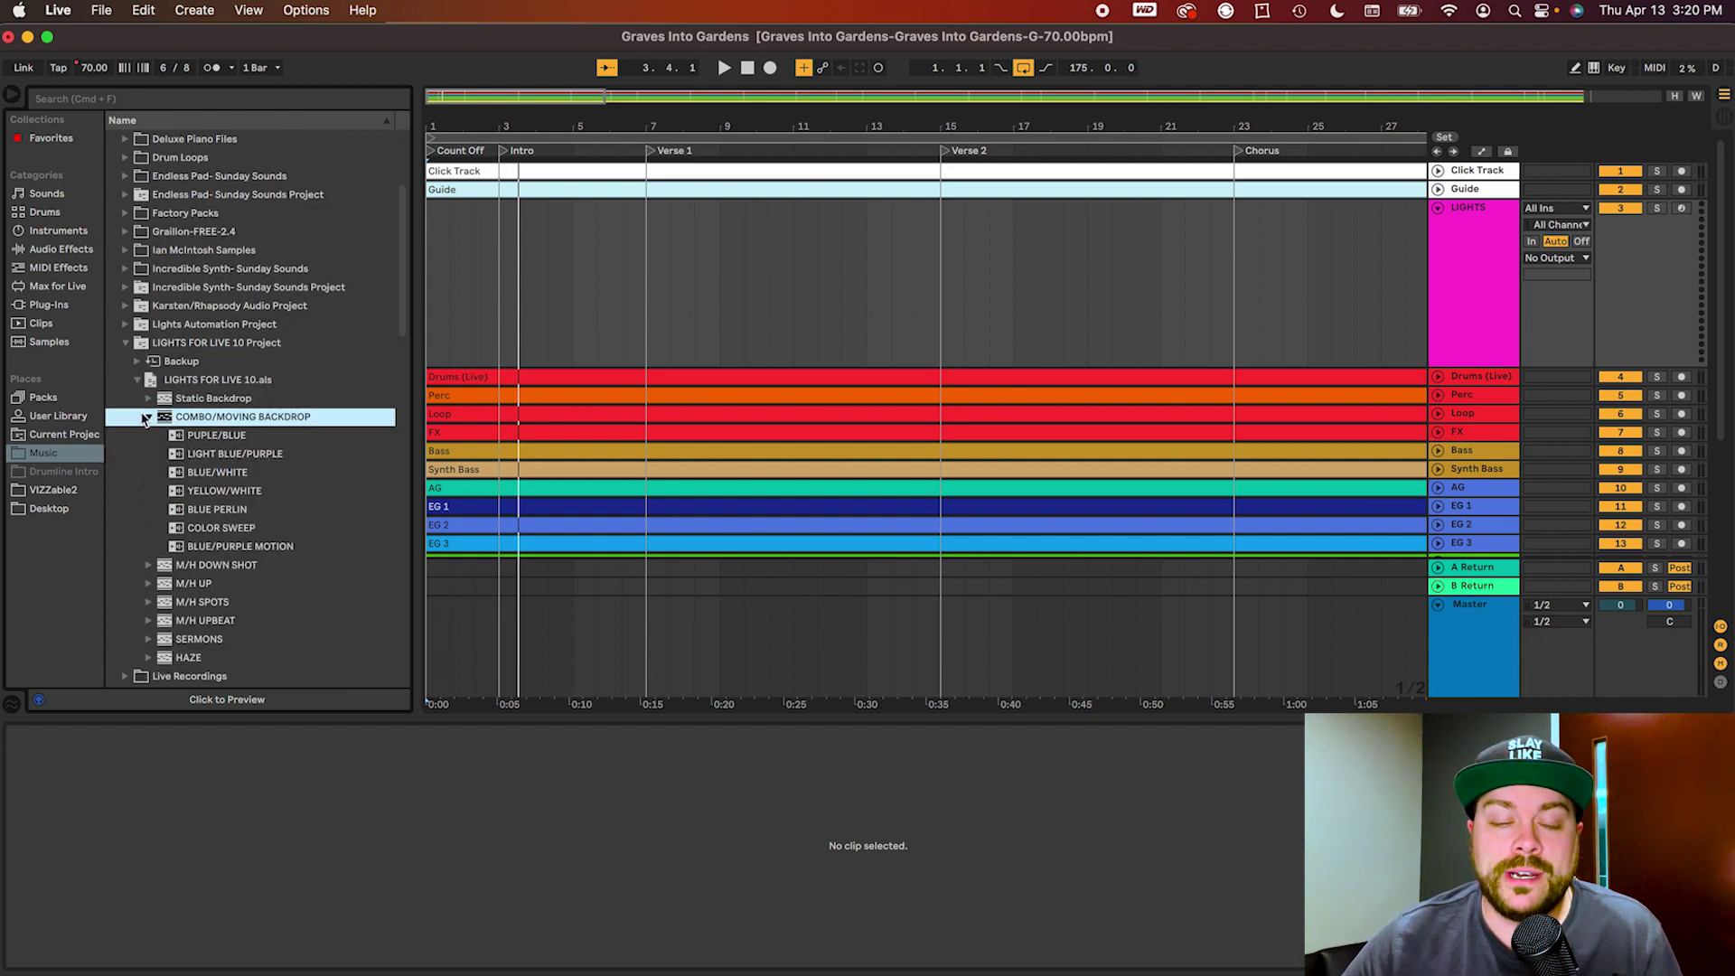
left_click_drag(214, 476, 503, 314)
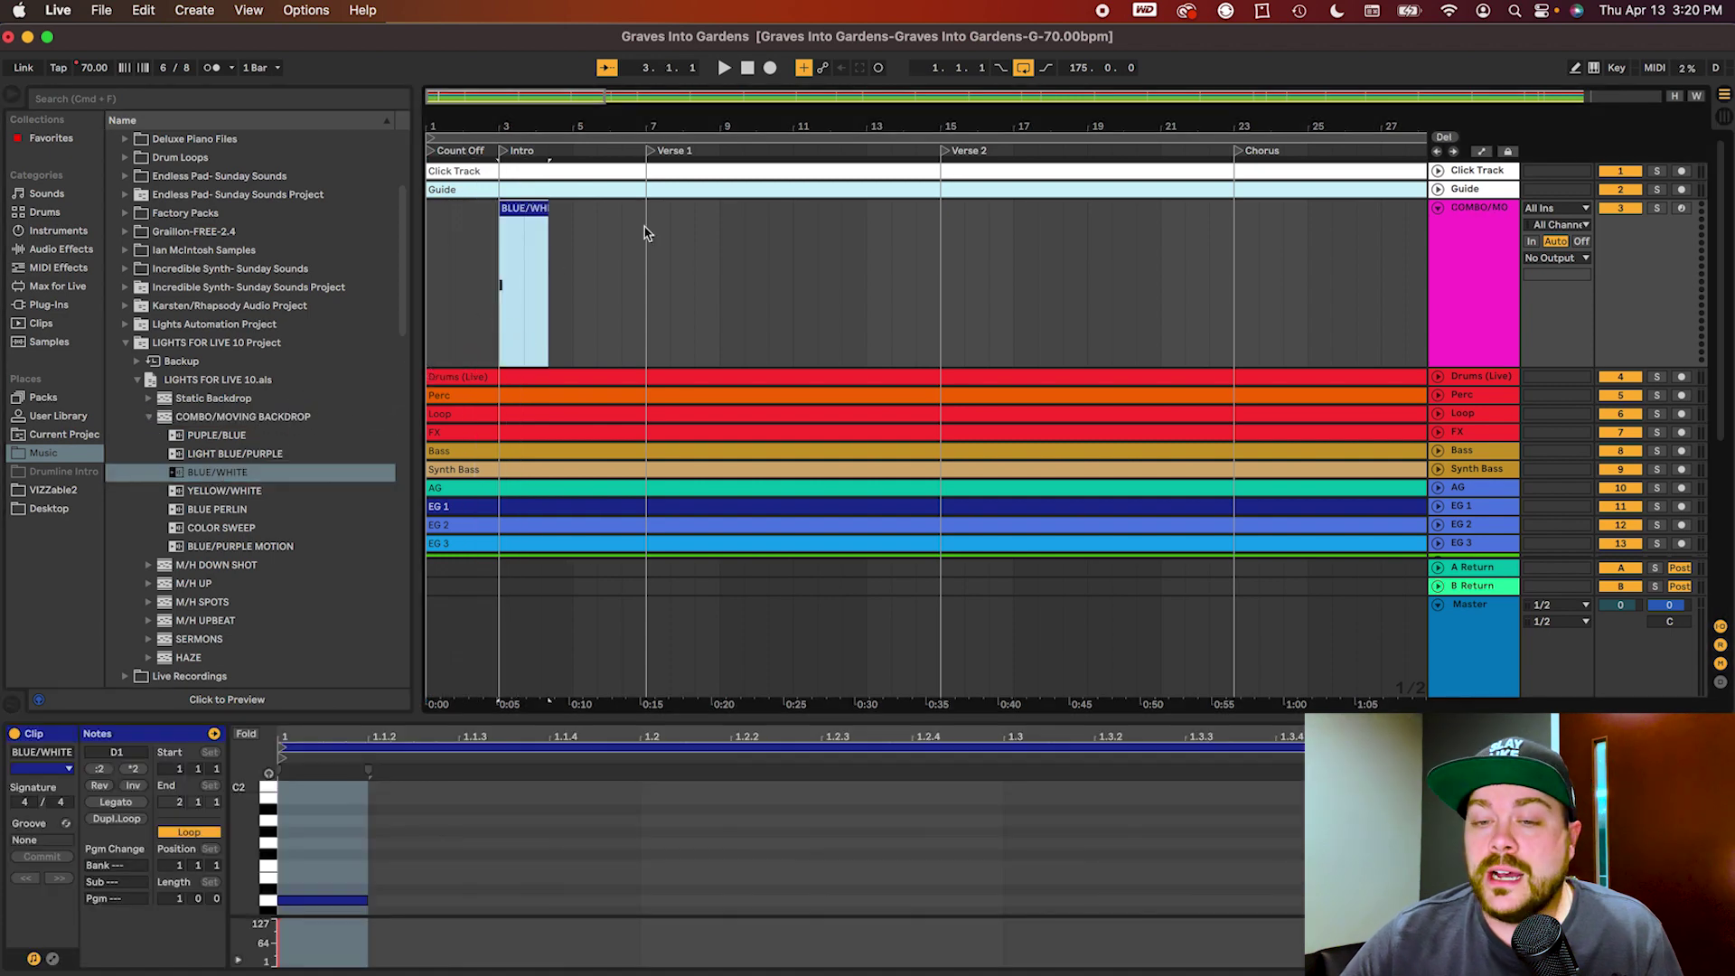
left_click(350, 875)
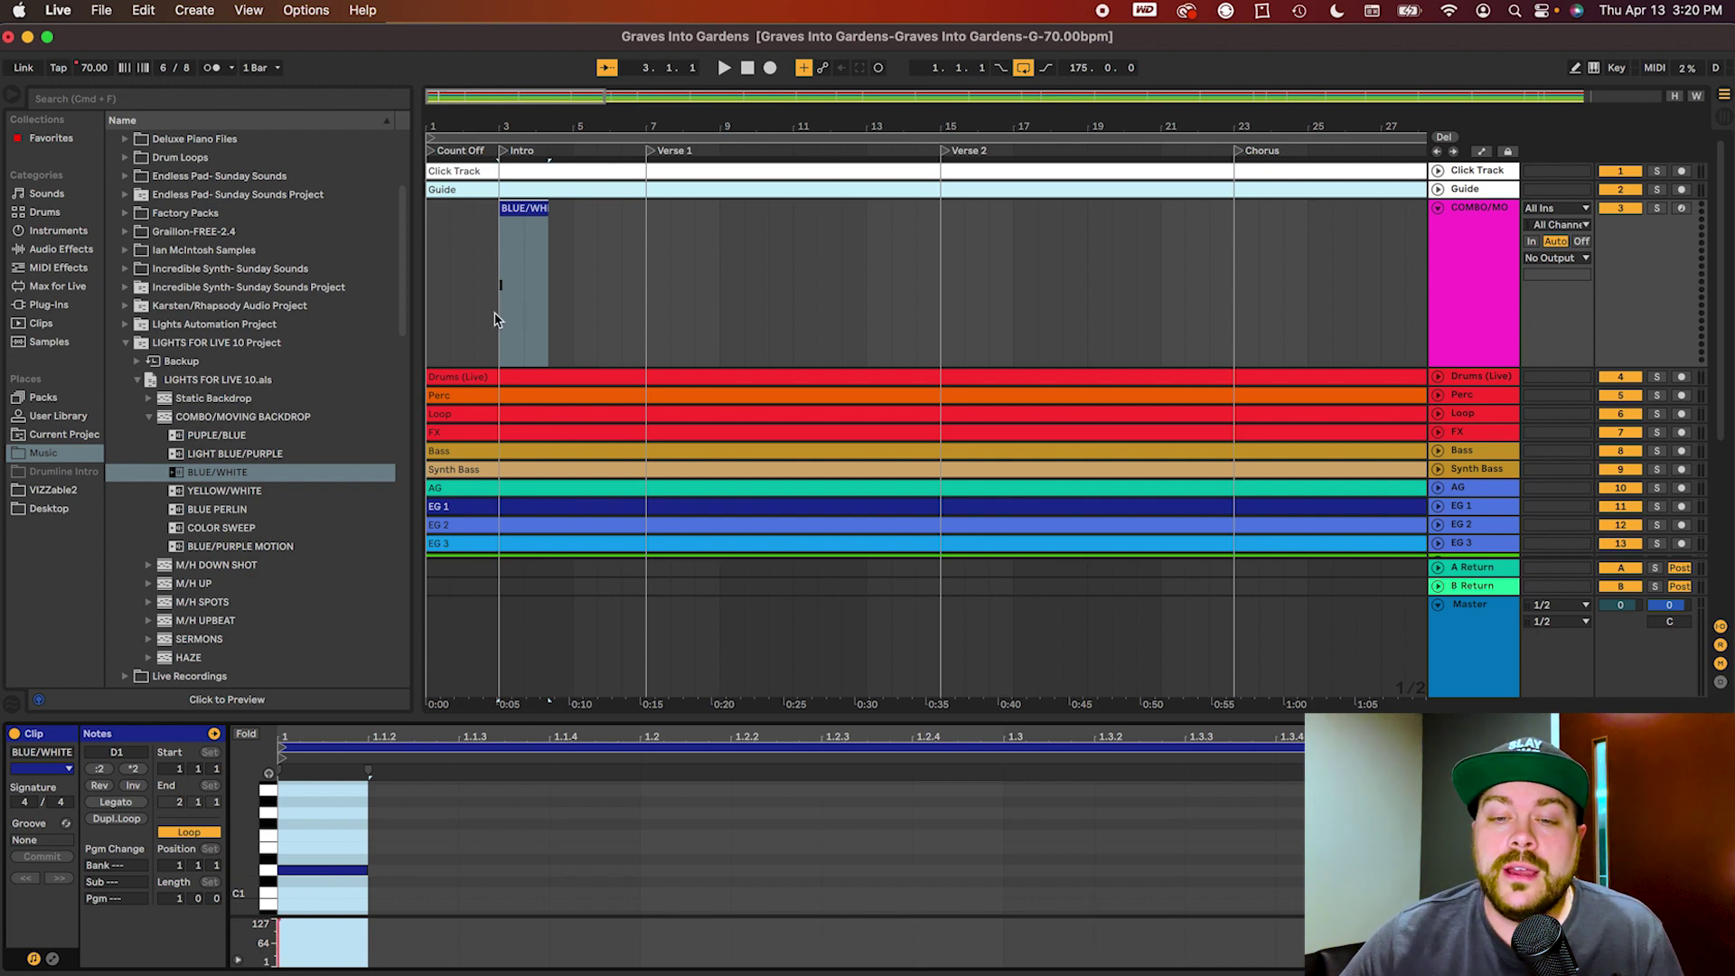
- Shorten the BLUE/WHITE clip at the Intro so that it ends at 3.3
left_click_drag(582, 91, 502, 126)
scroll(582, 208, "left", 5)
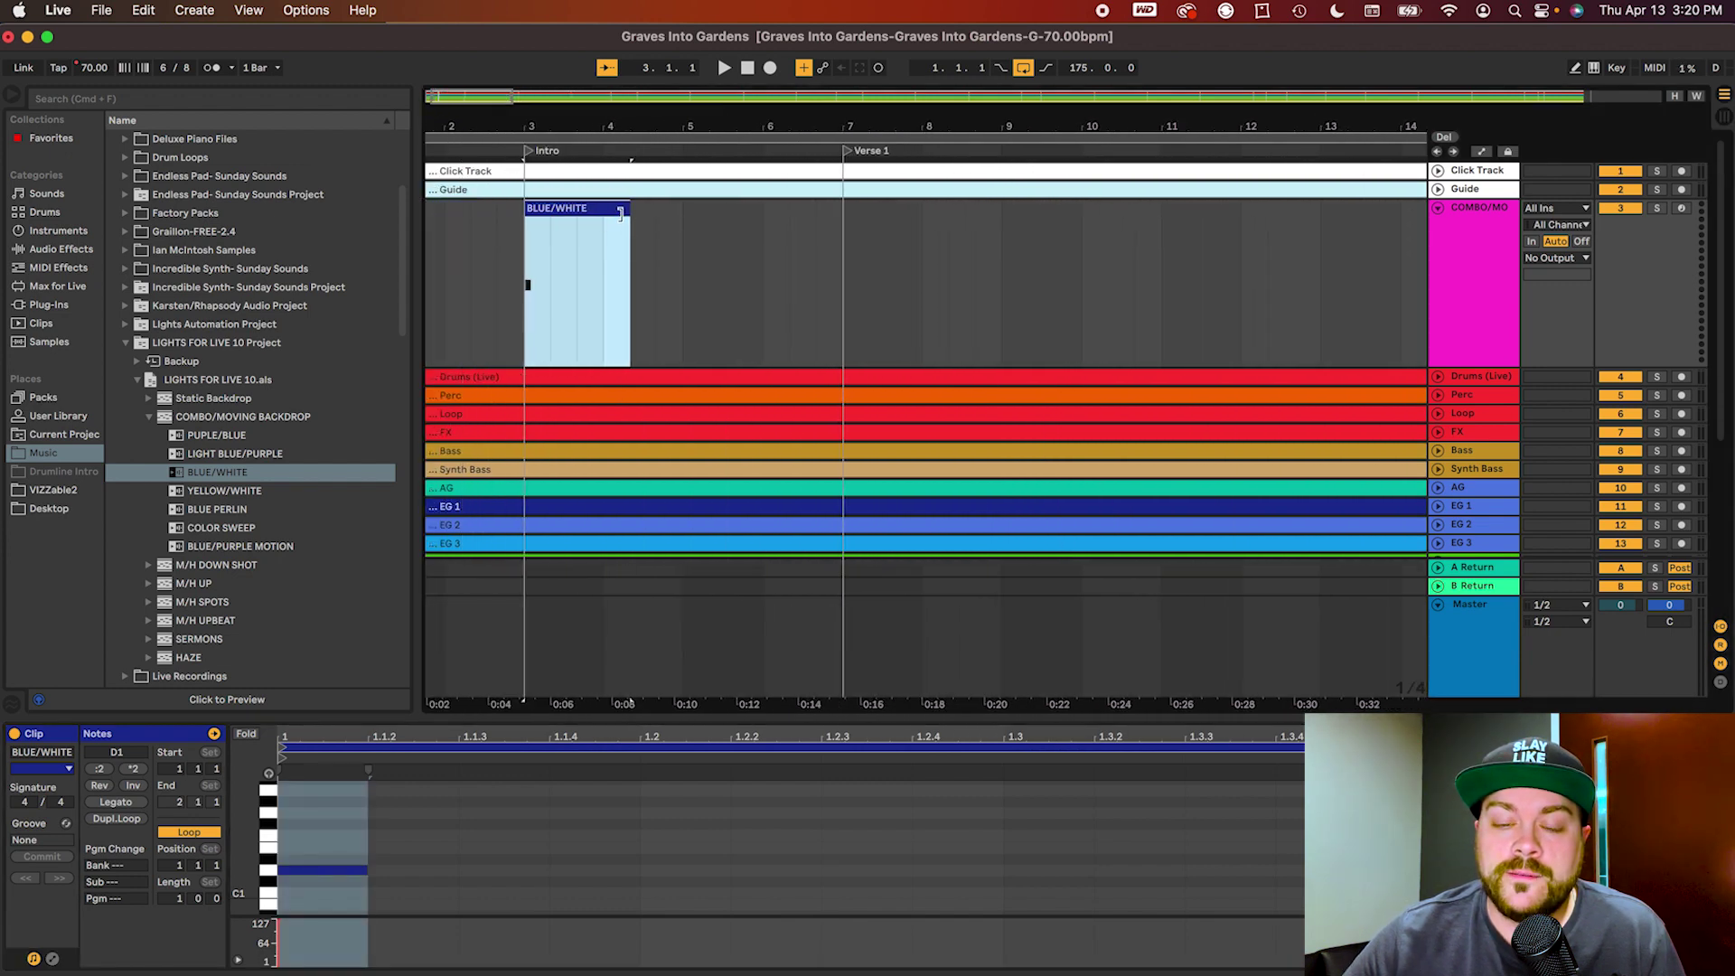
left_click_drag(630, 216, 550, 216)
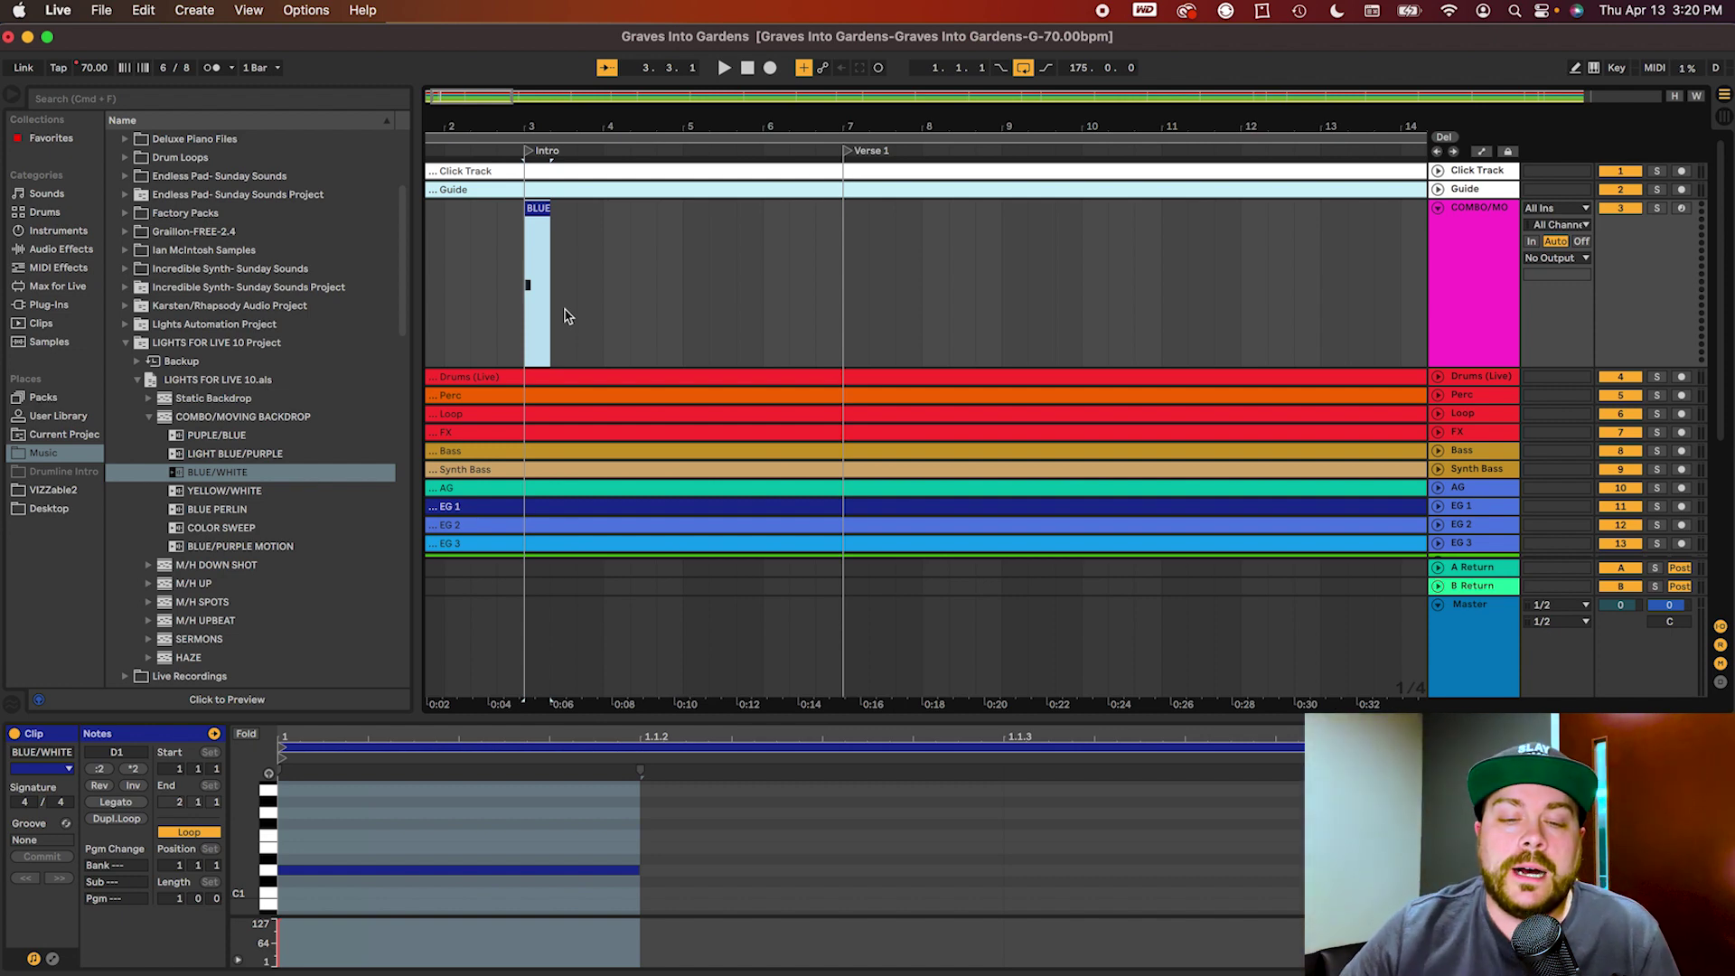
- Place the BLUE STAR/DOWN clip from M/H DOWN SHOT directly after the BLUE/WHITE clip on the lights track
left_click(149, 418)
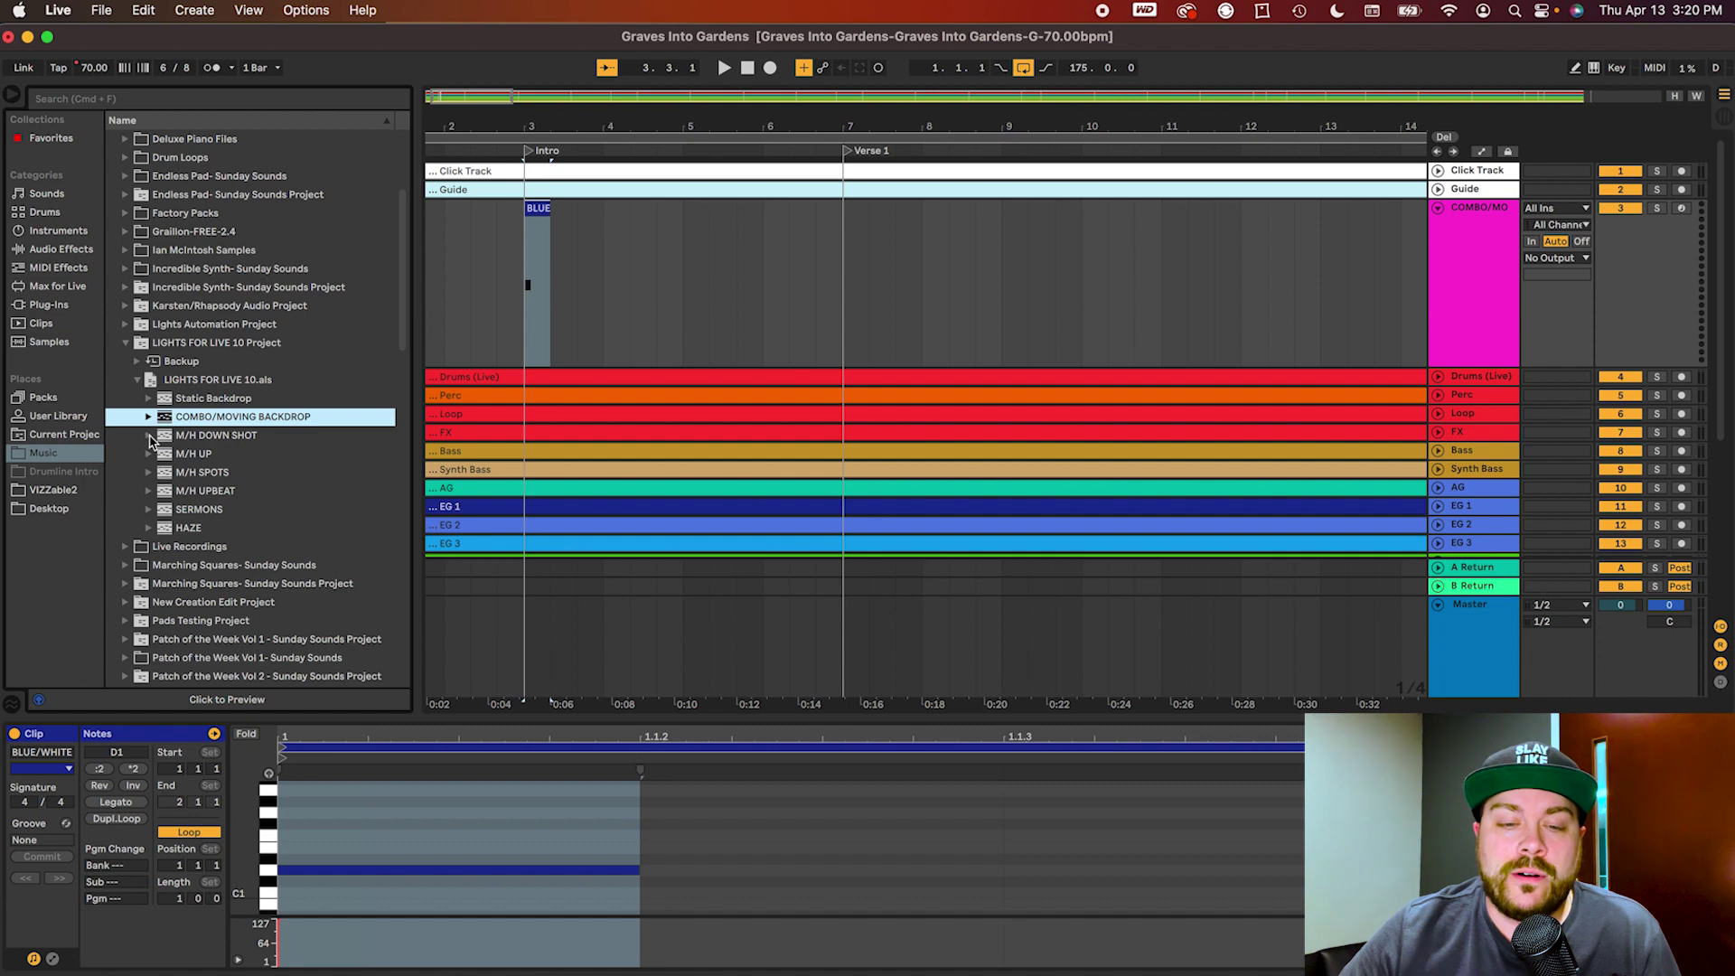
left_click(150, 437)
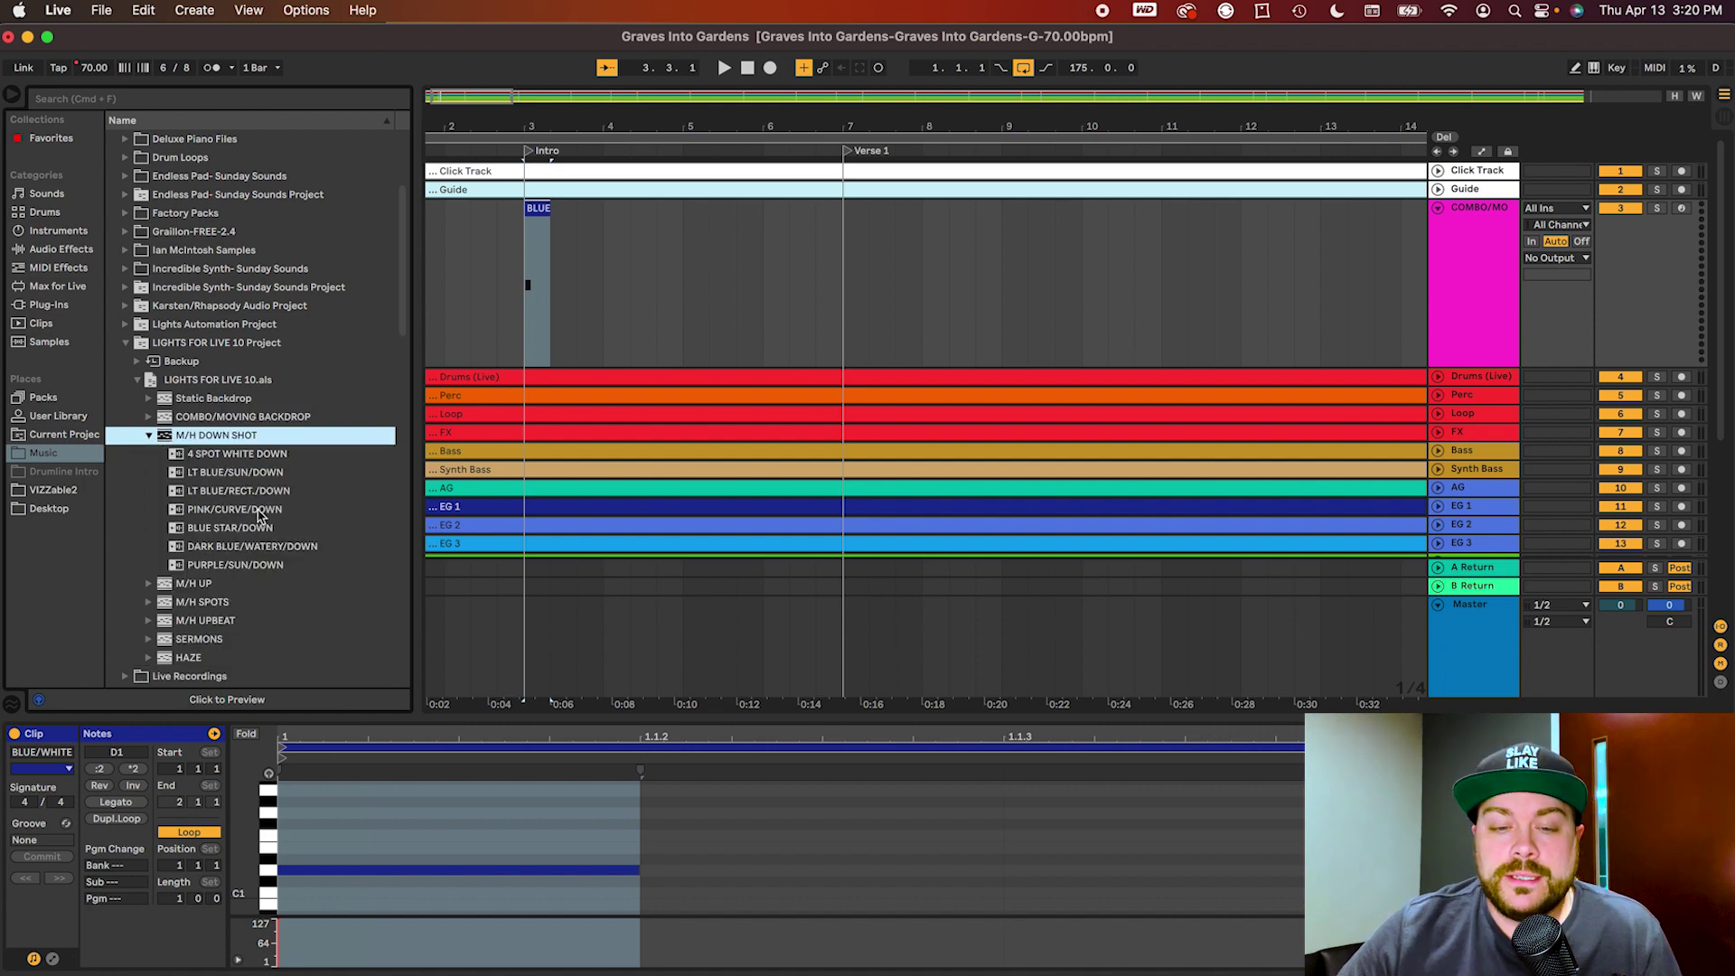
left_click(237, 529)
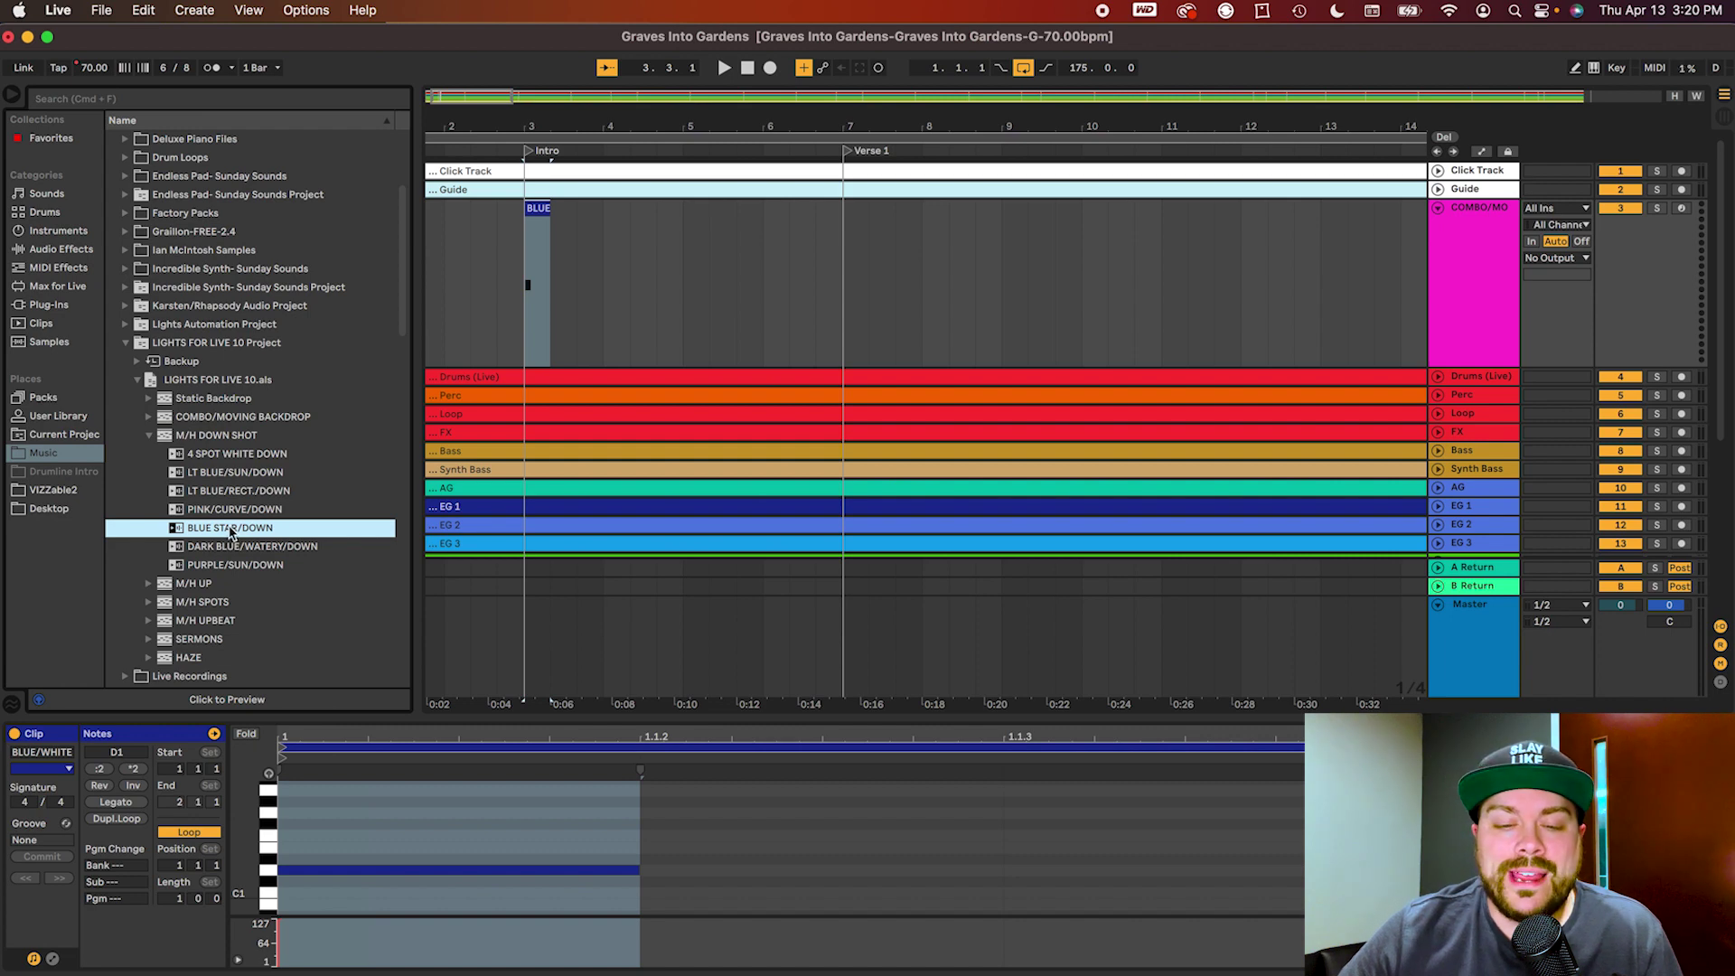
left_click_drag(197, 533, 554, 344)
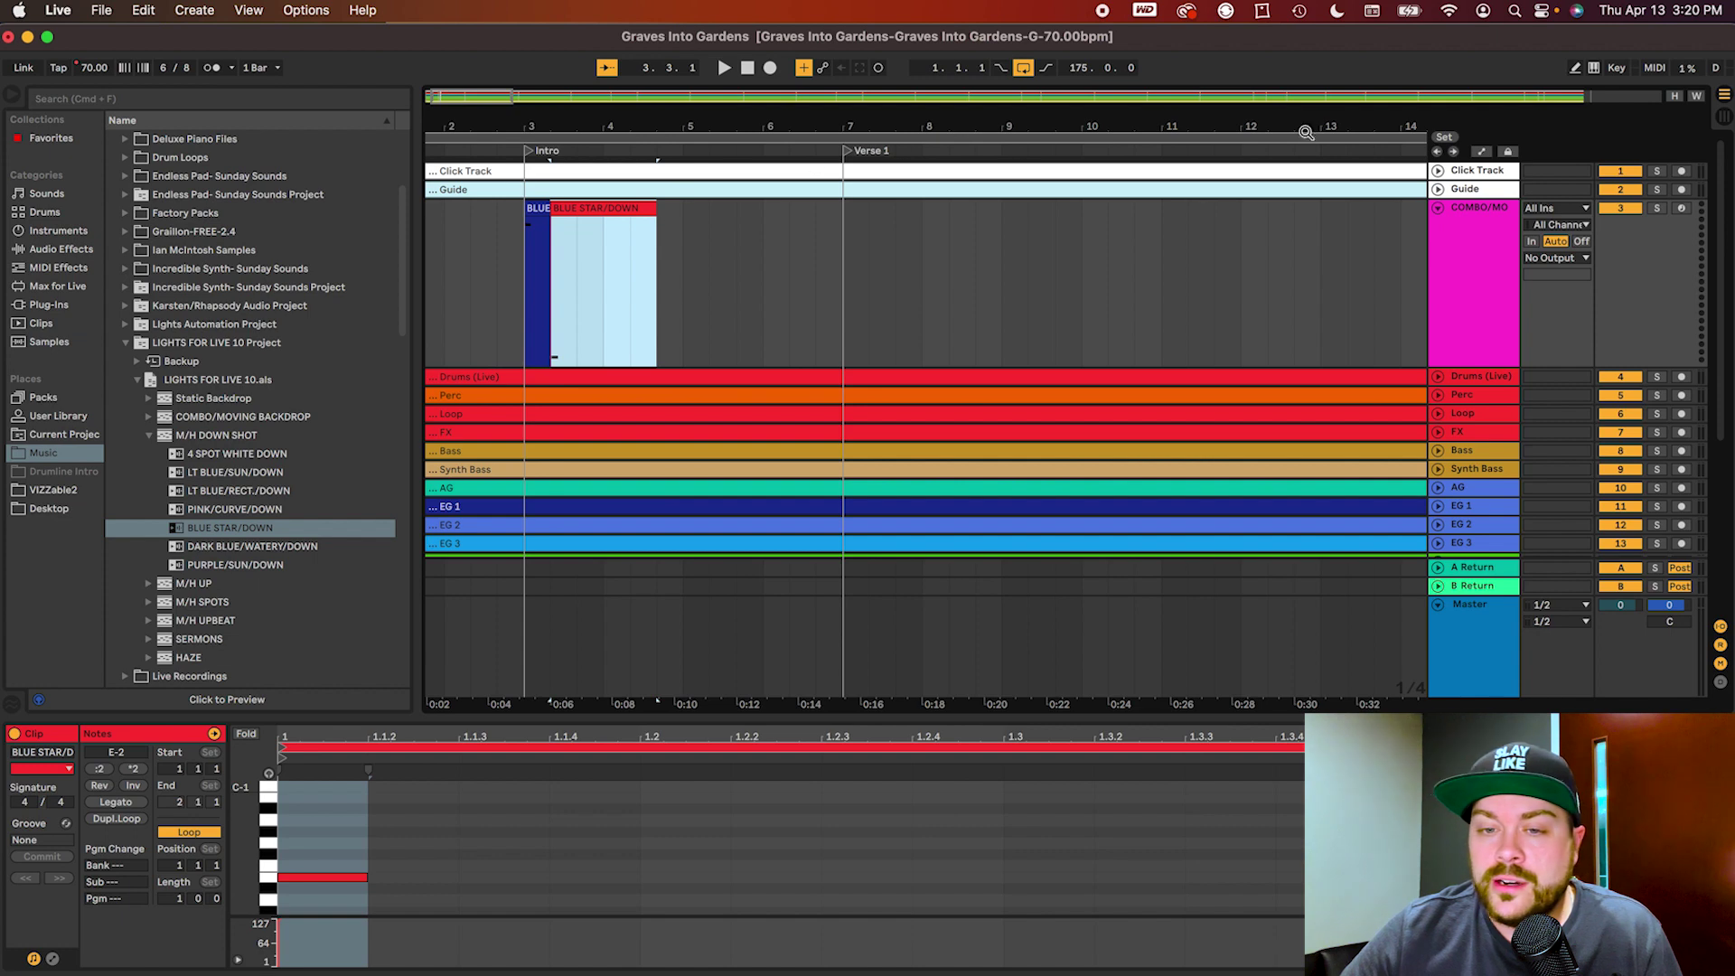
- Move the BLUE STAR/DOWN clip earlier over the tail of BLUE/WHITE and shorten it to end at 3.3
left_click(705, 185)
key("plus")
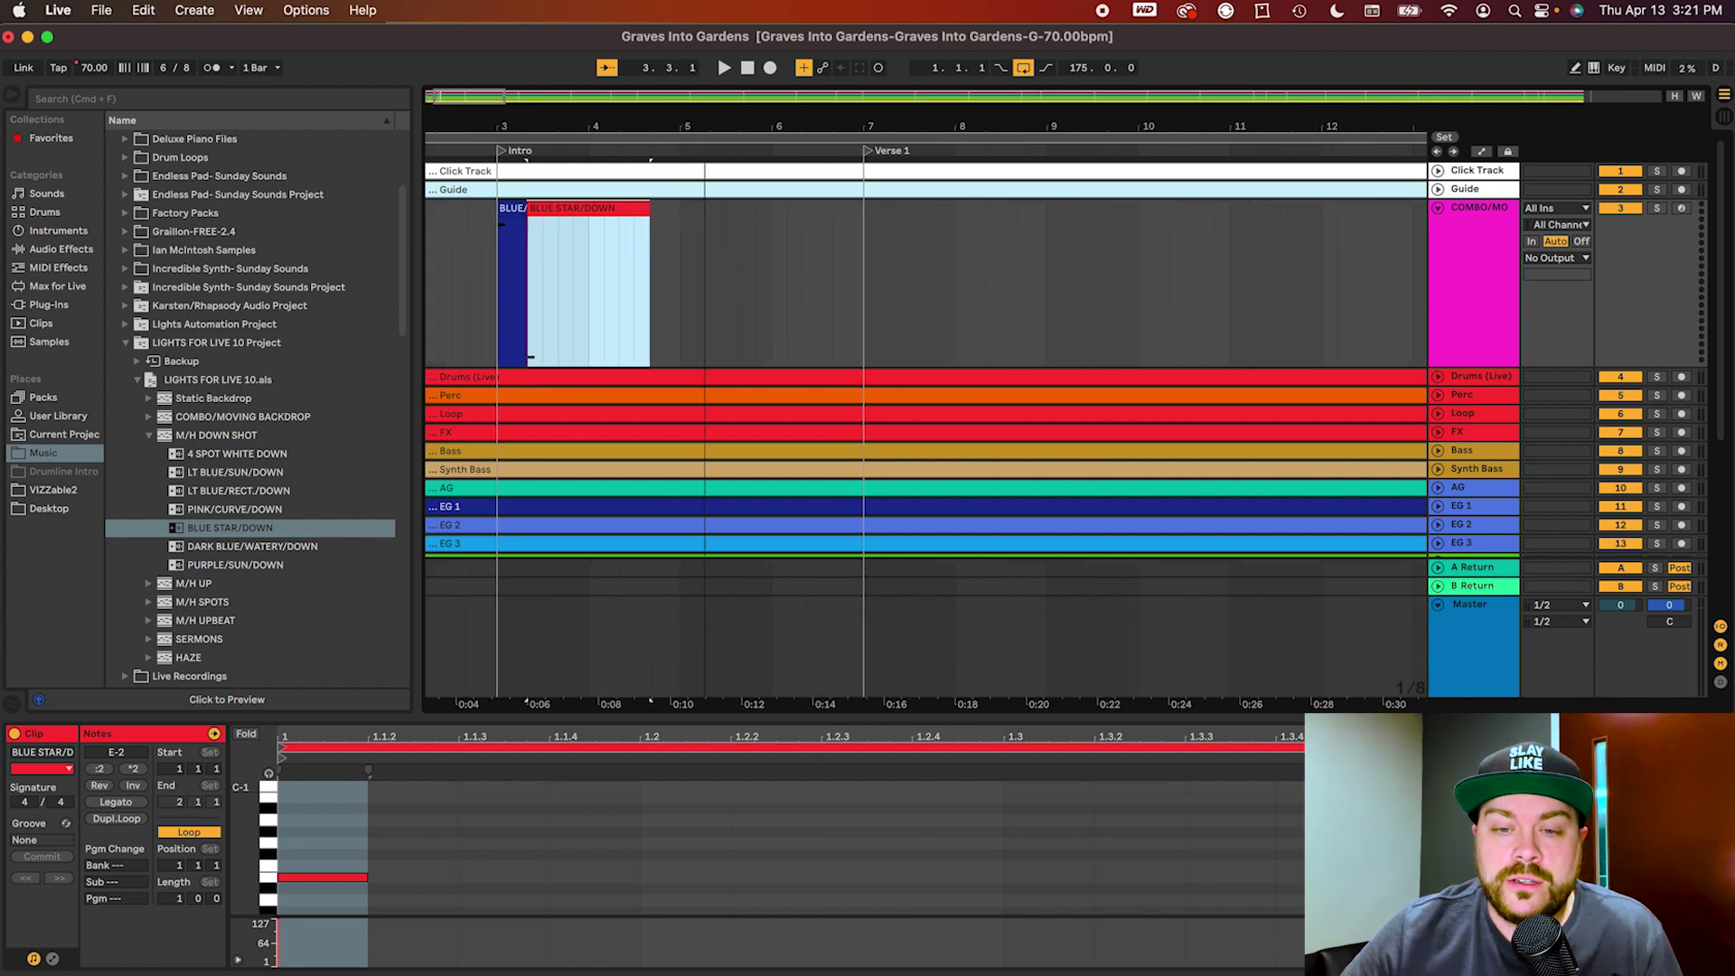
key("plus")
key("plus")
key("plus")
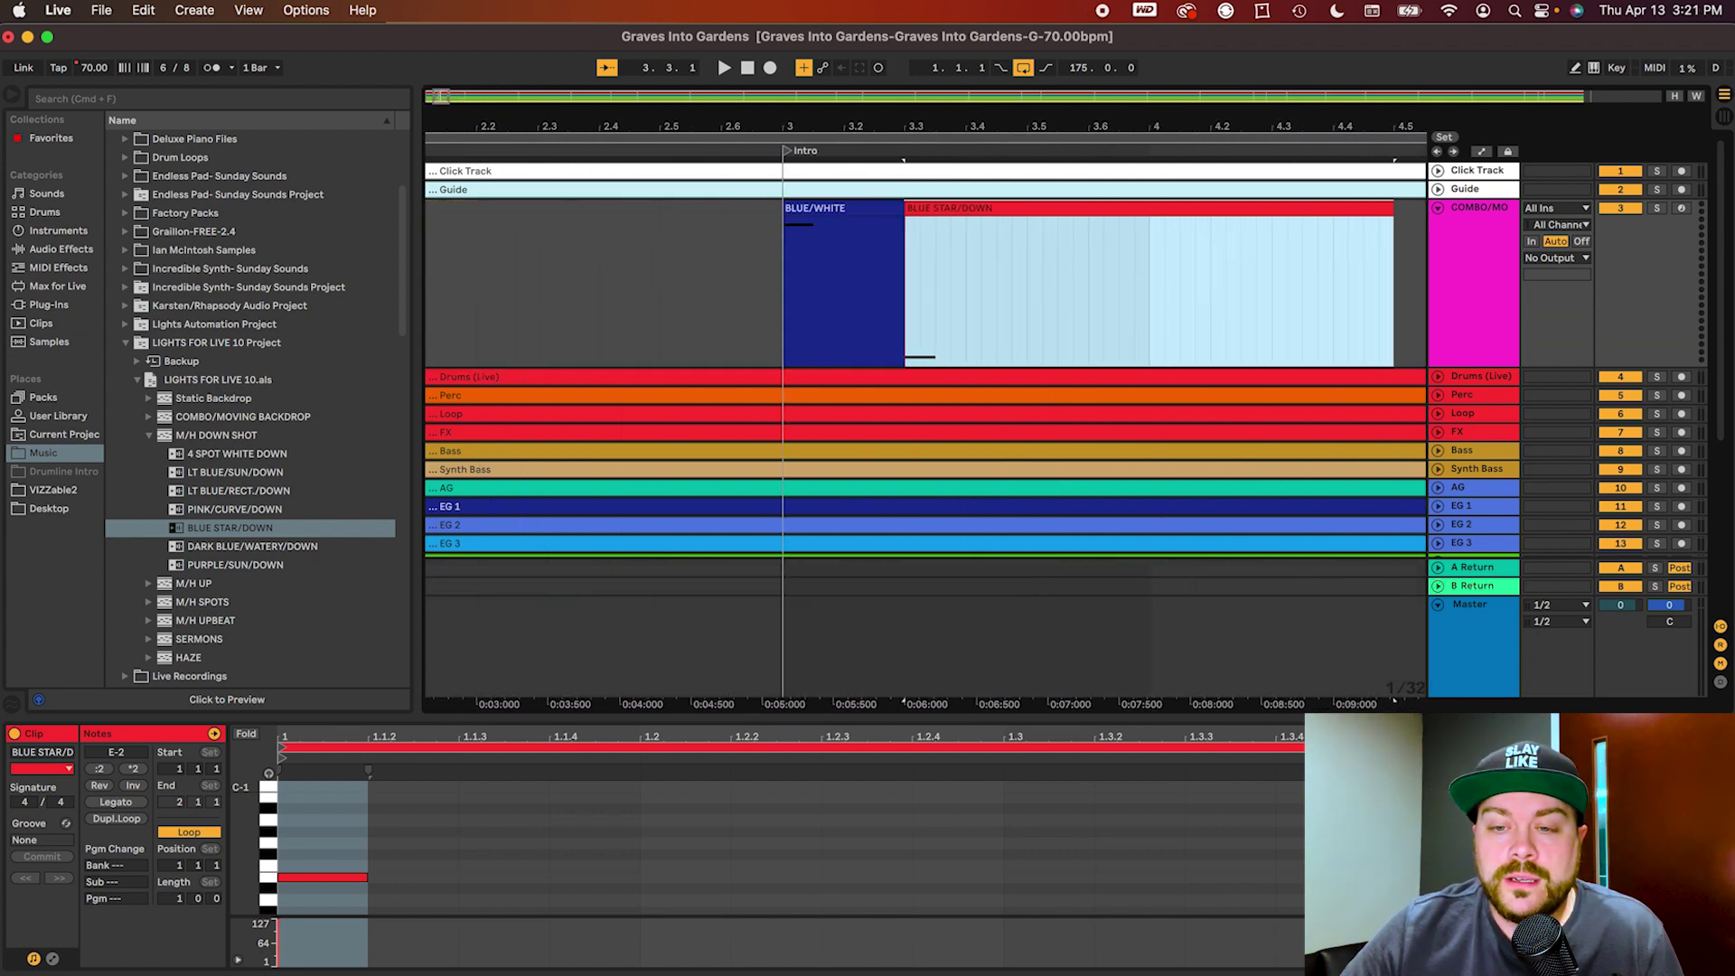
key("plus")
left_click_drag(813, 210, 709, 219)
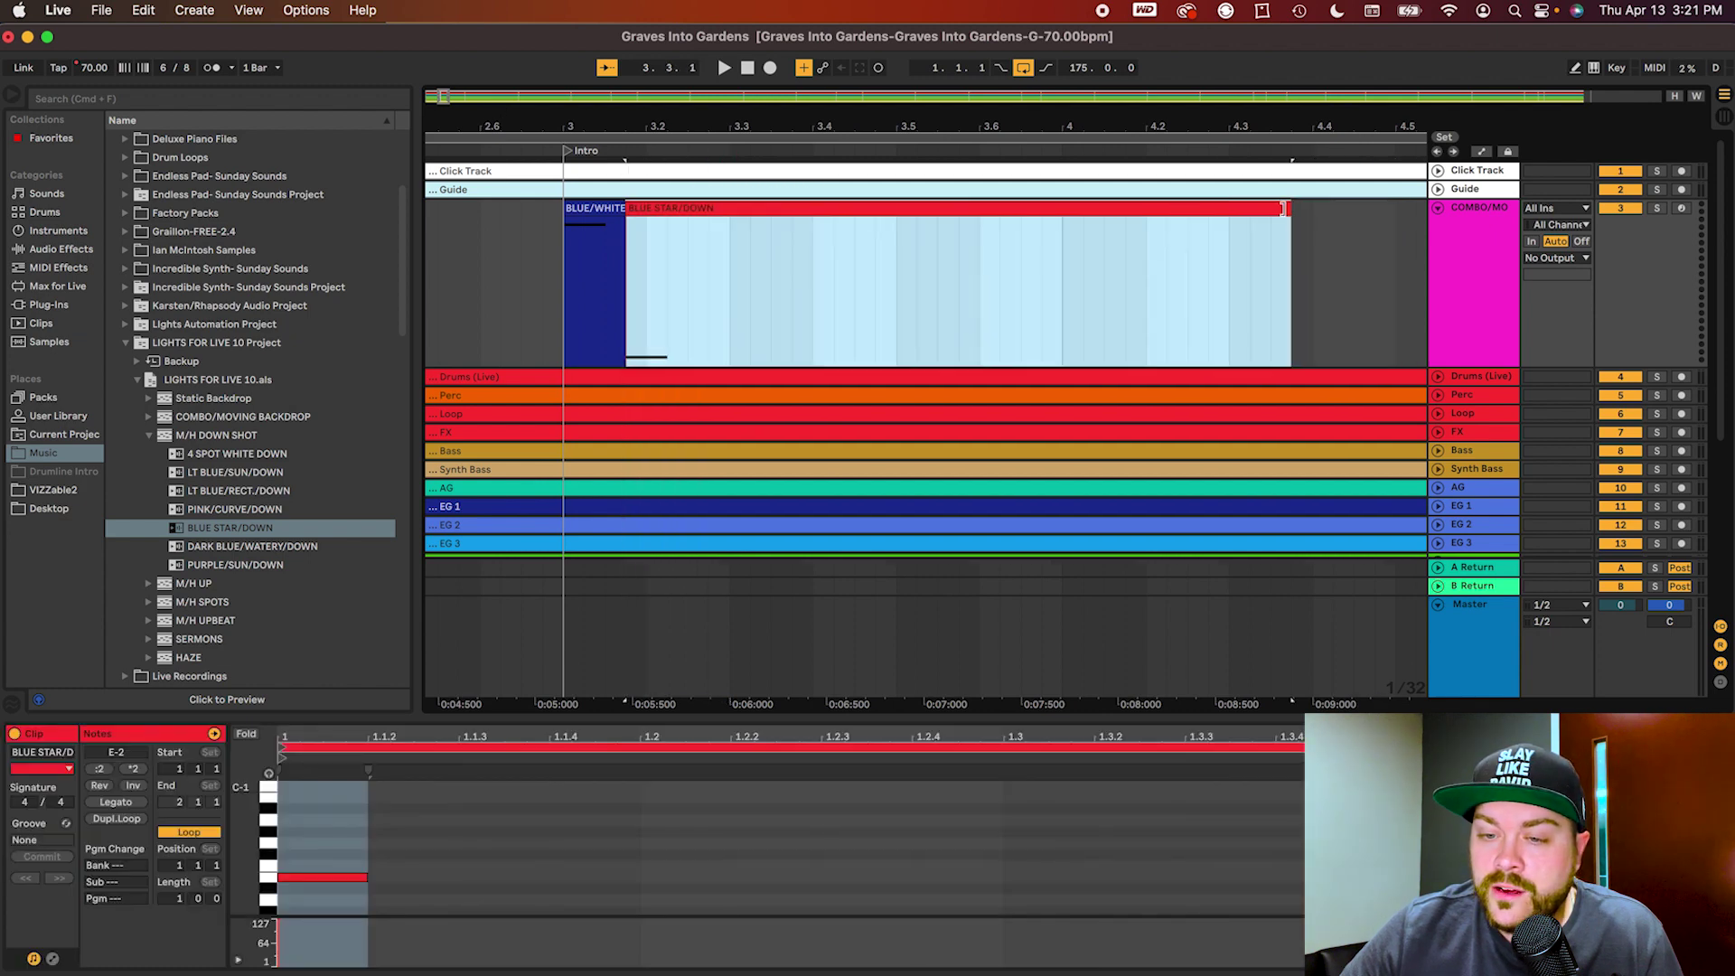
left_click_drag(1282, 210, 730, 213)
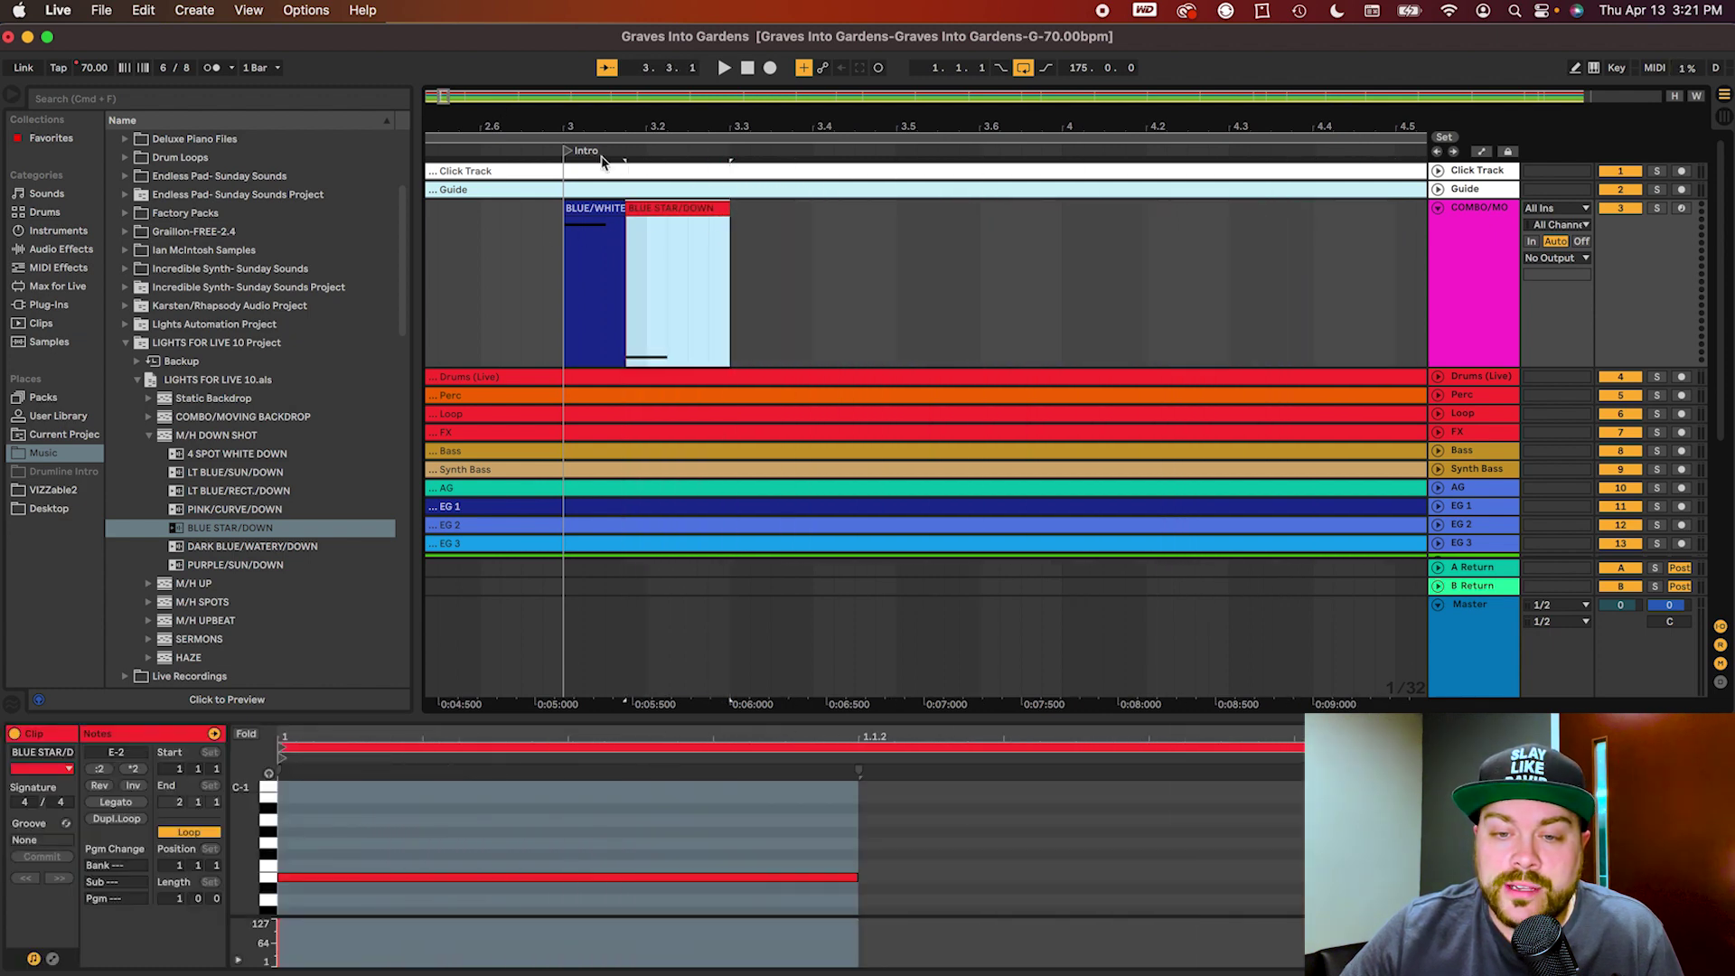
- Play the song from the Intro locator through the two lighting cues toward Verse 1, and stop playback
left_click(567, 156)
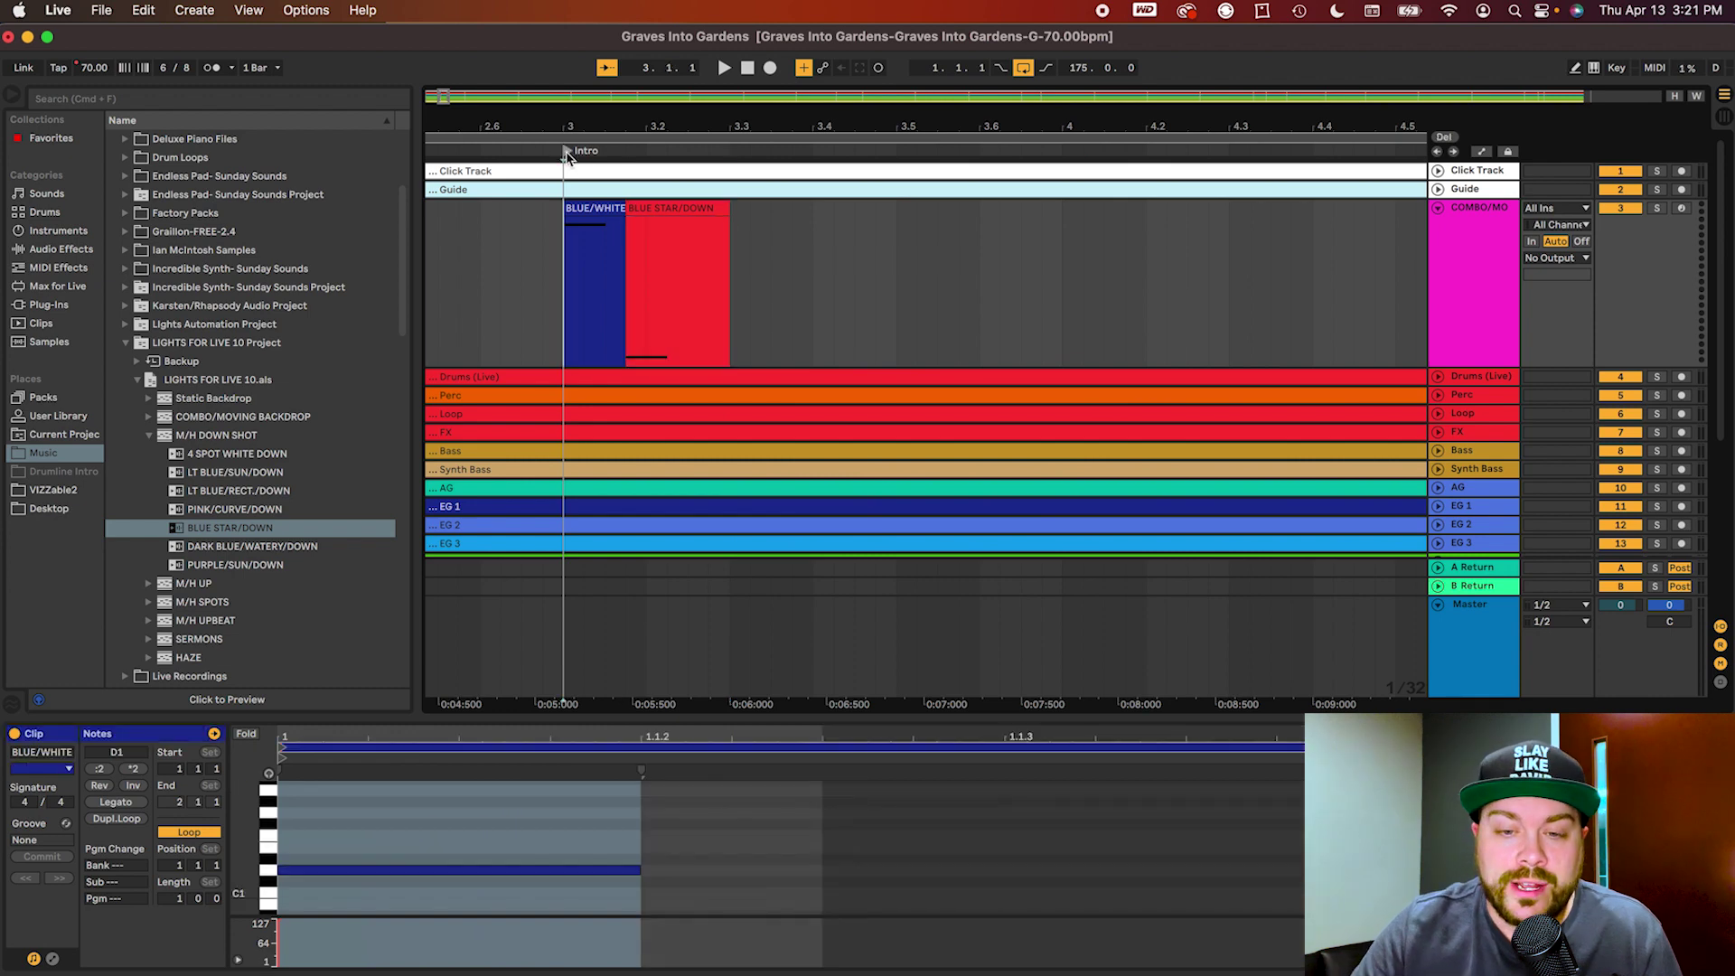
key("space")
key("space")
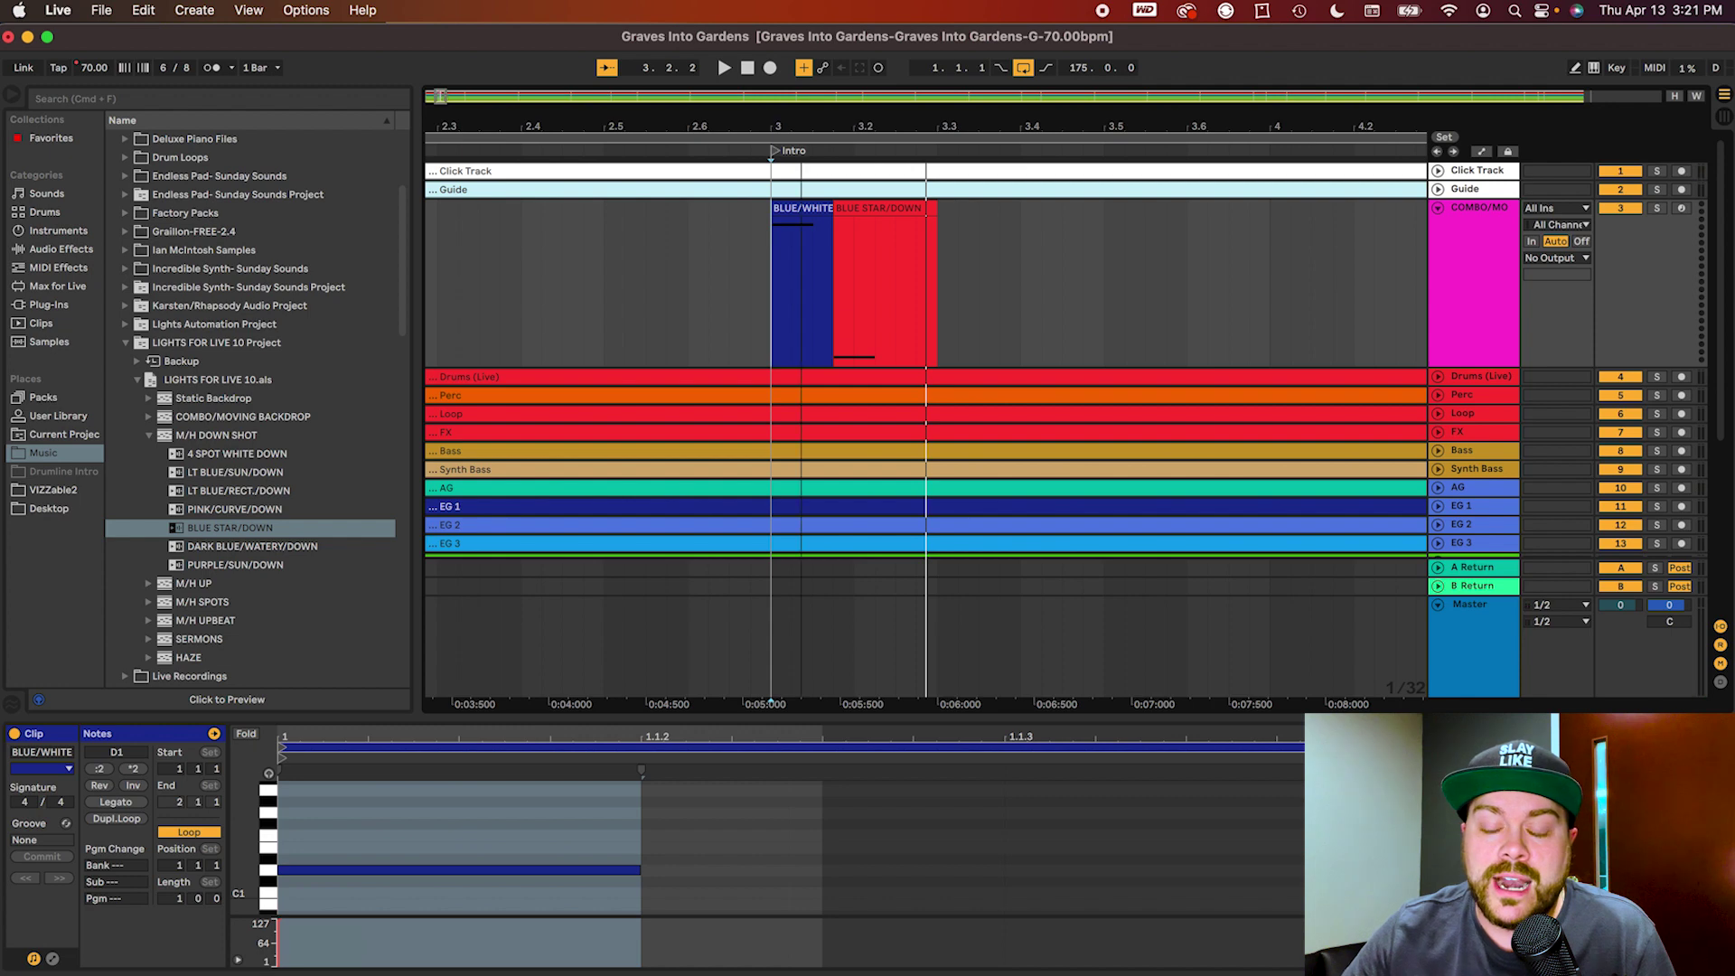
left_click_drag(442, 99, 451, 85)
left_click(596, 150)
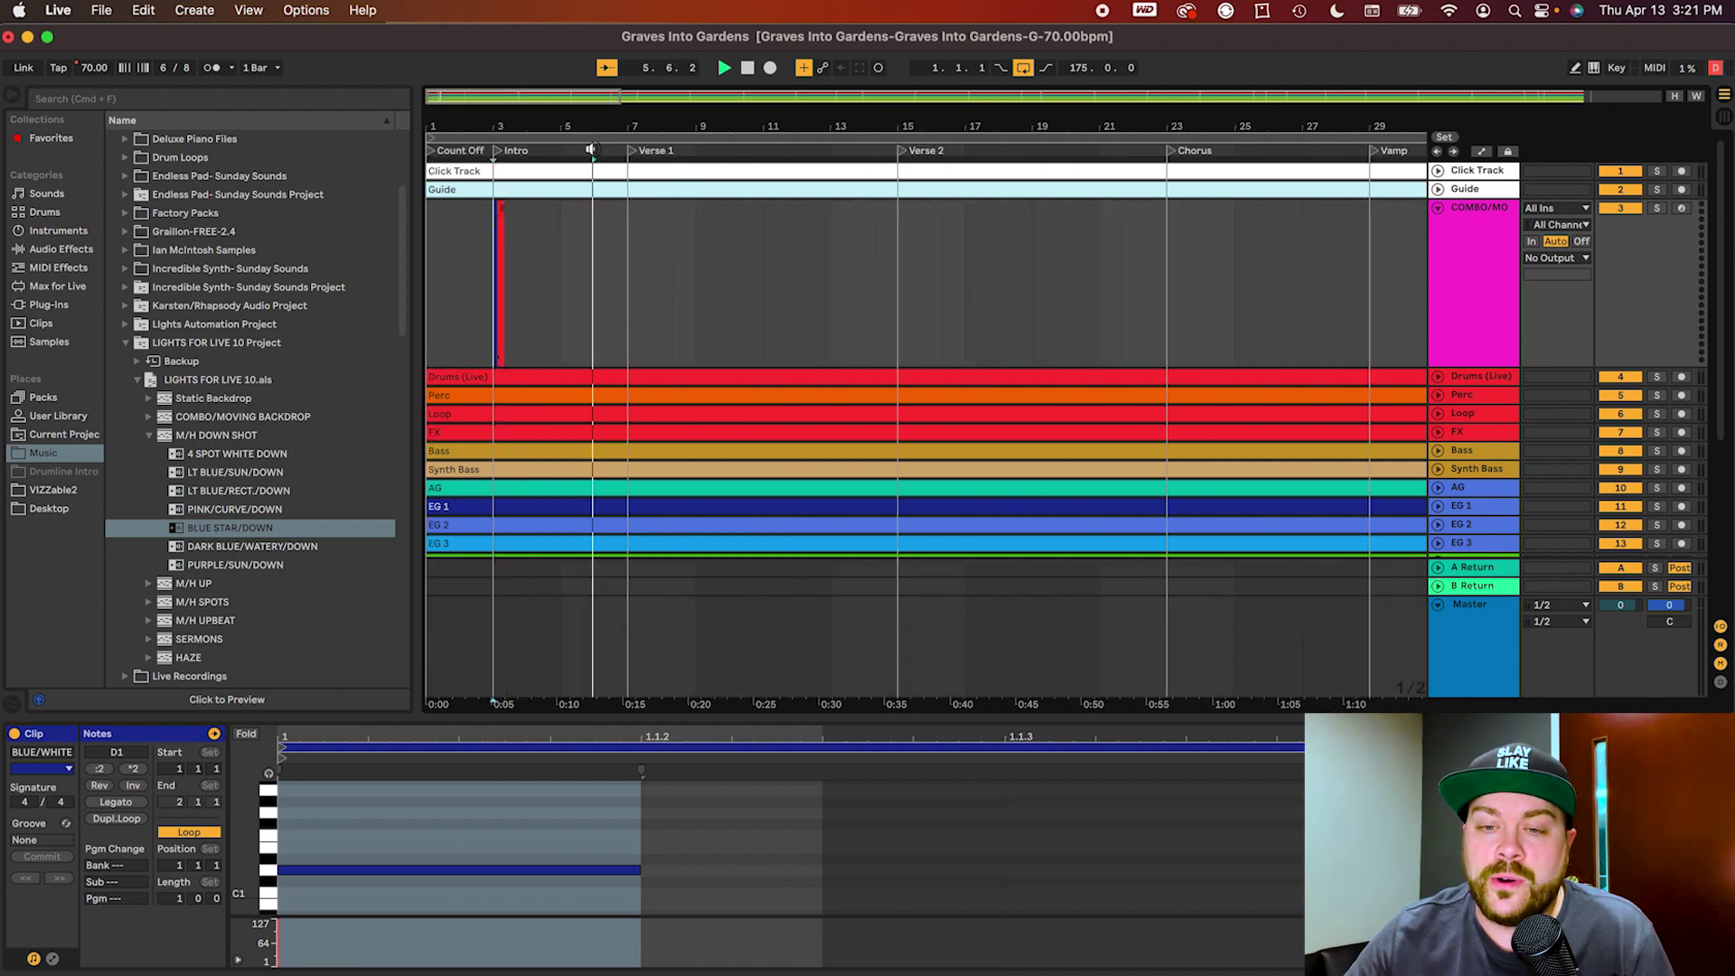
key("space")
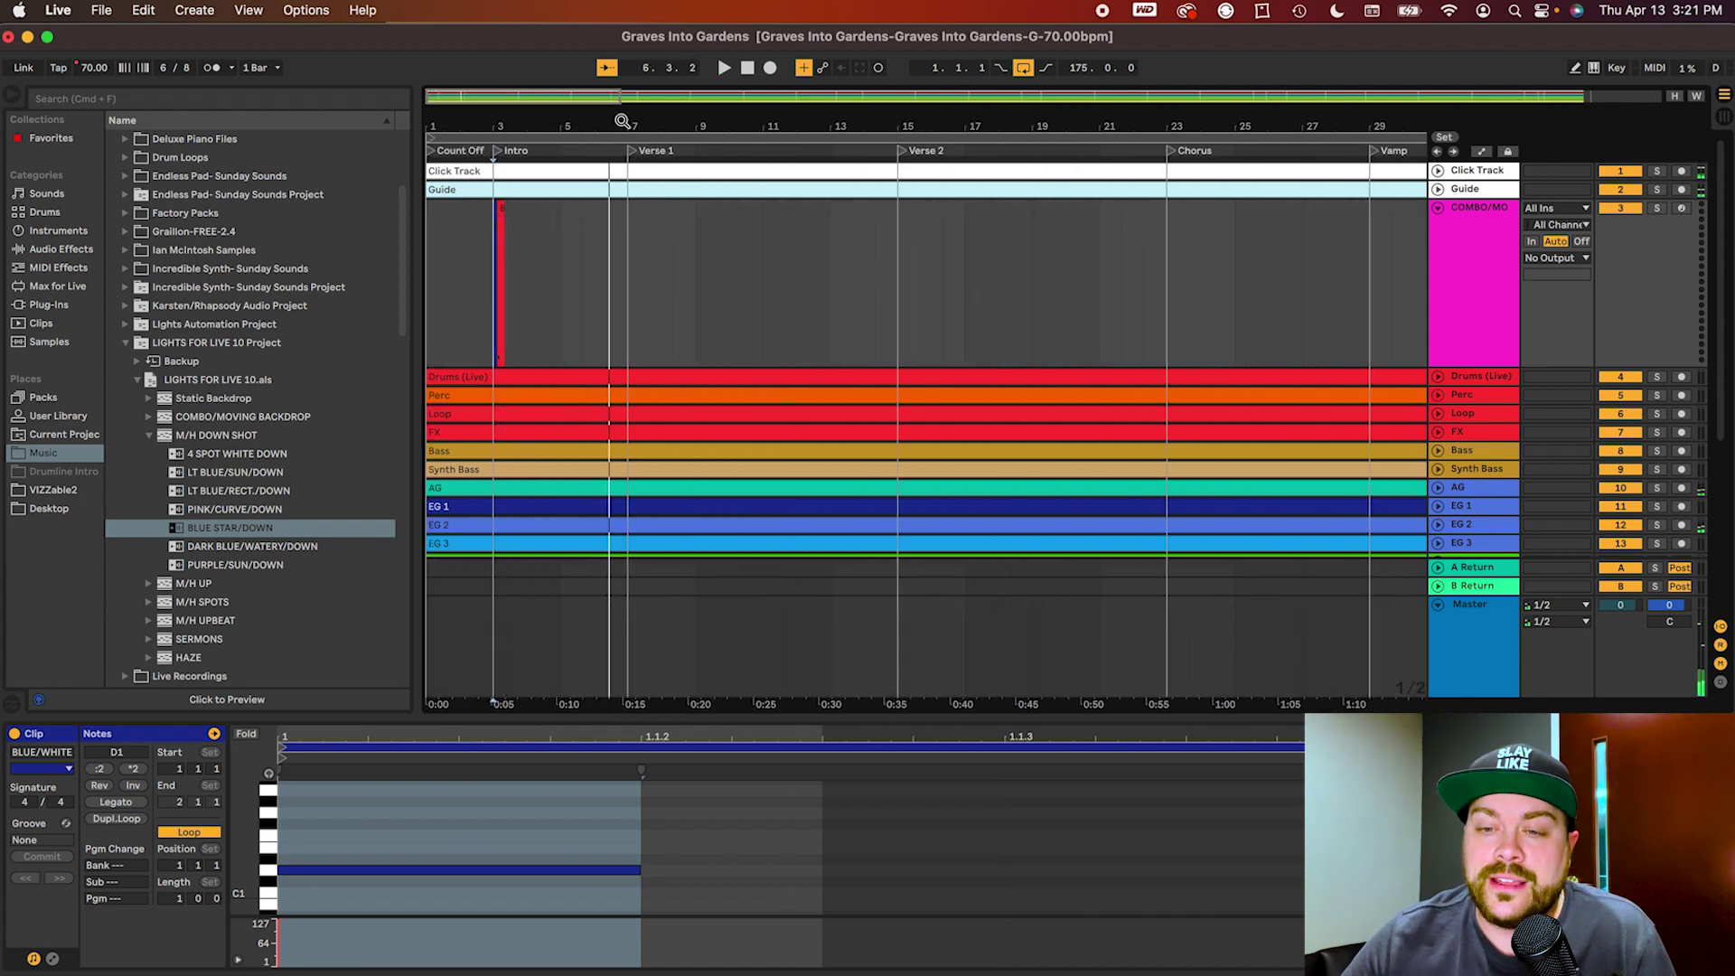
- Place the WHITE RISING UP clip from M/H UP at the Chorus locator on the lights track
left_click(1168, 152)
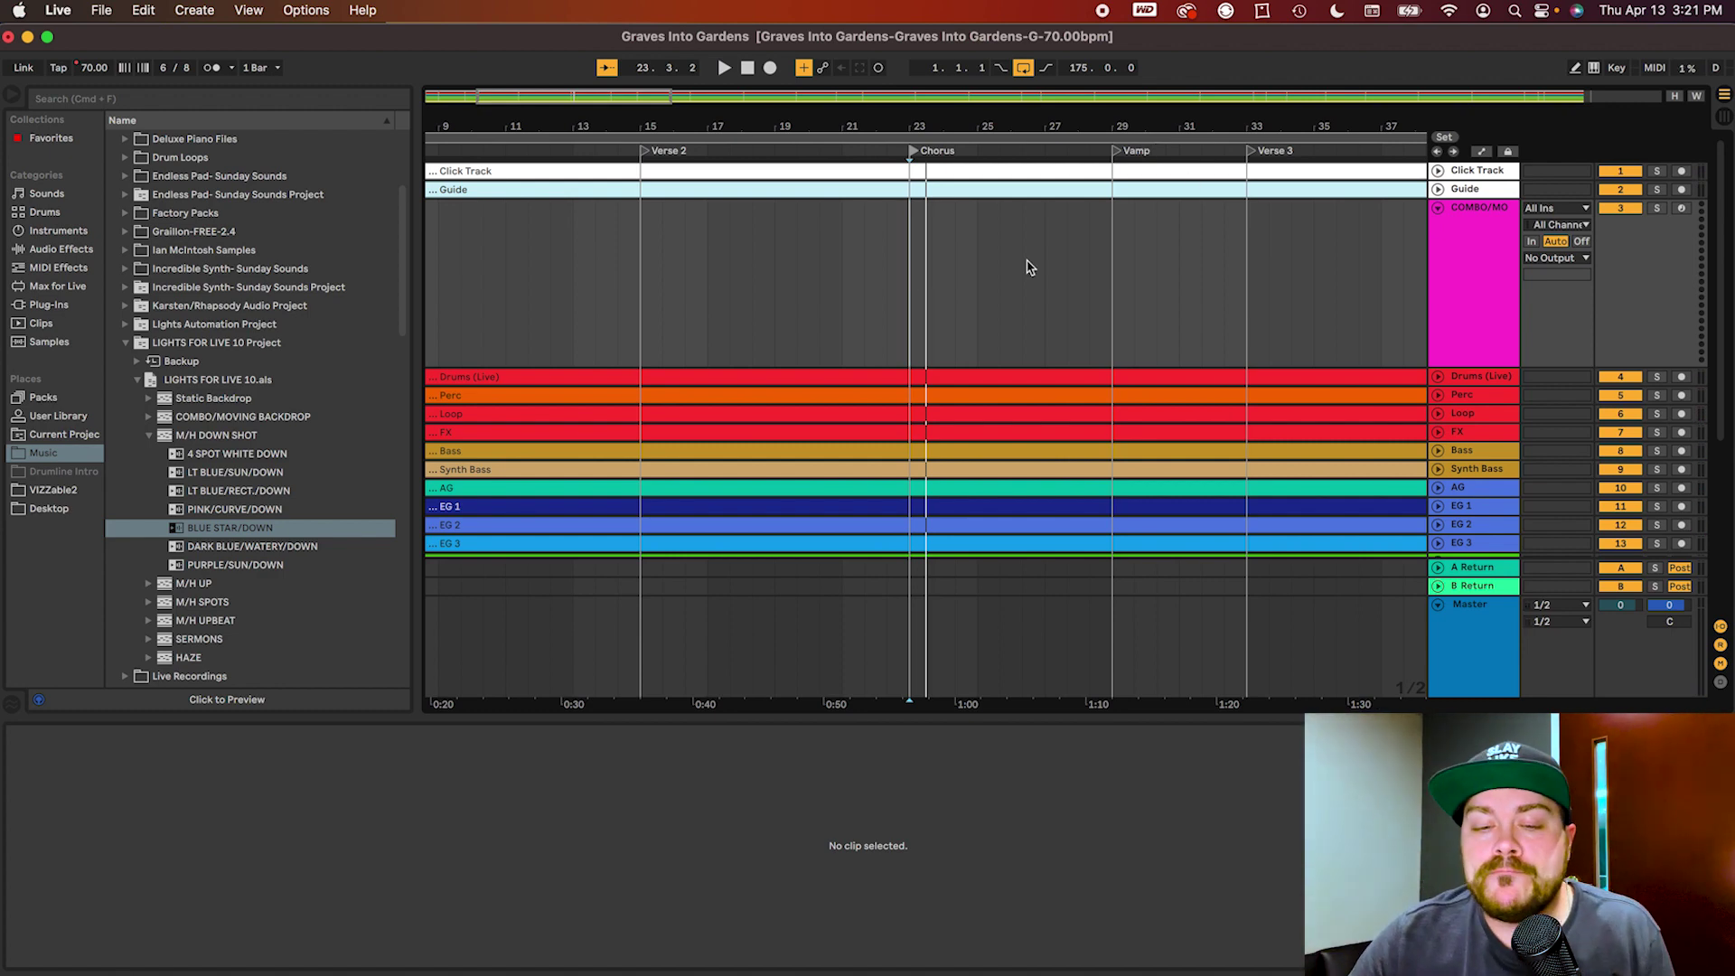
left_click(150, 436)
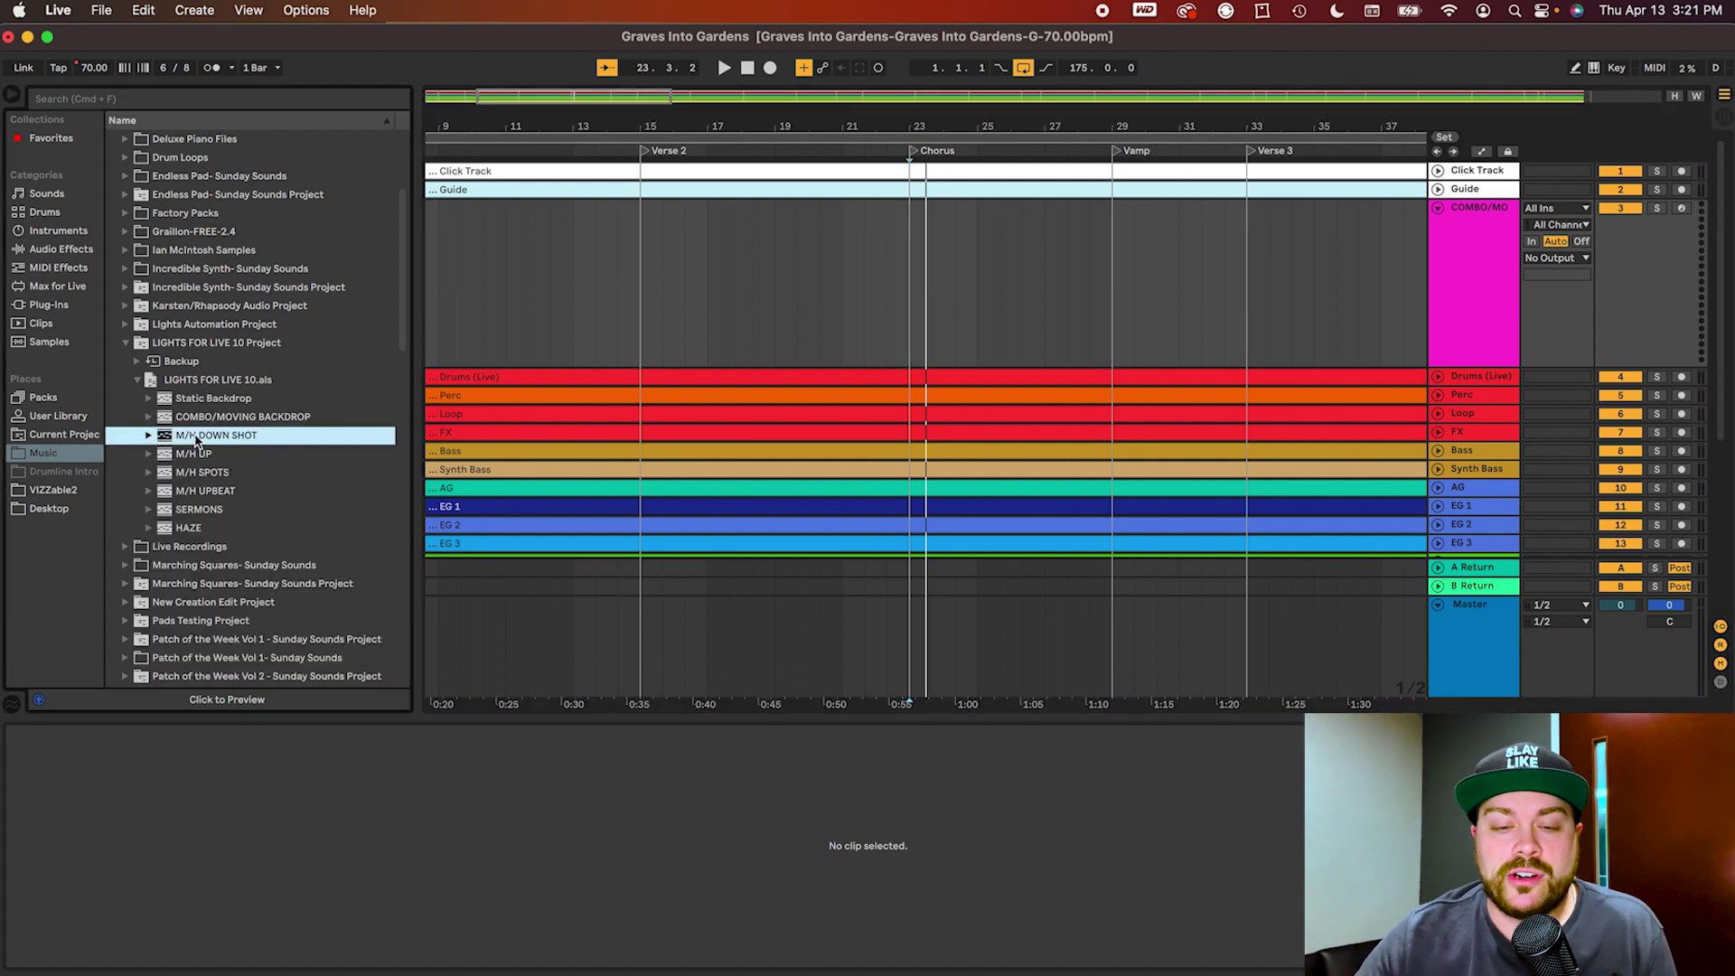
left_click(150, 456)
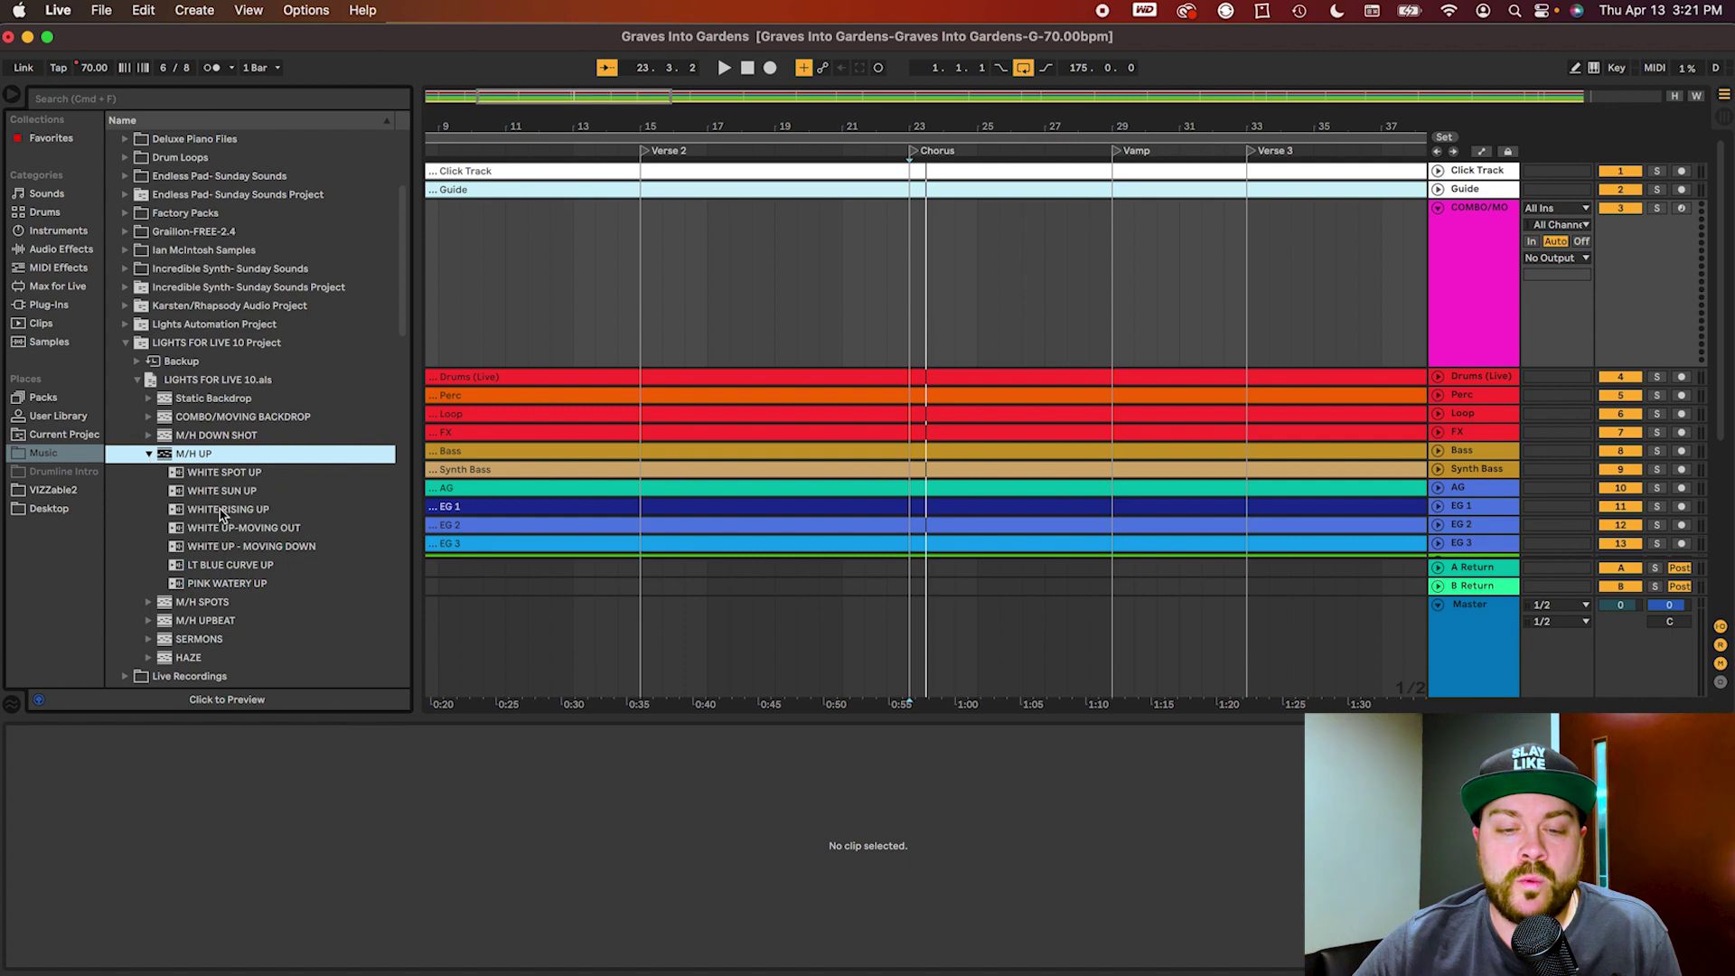
left_click_drag(221, 513, 904, 297)
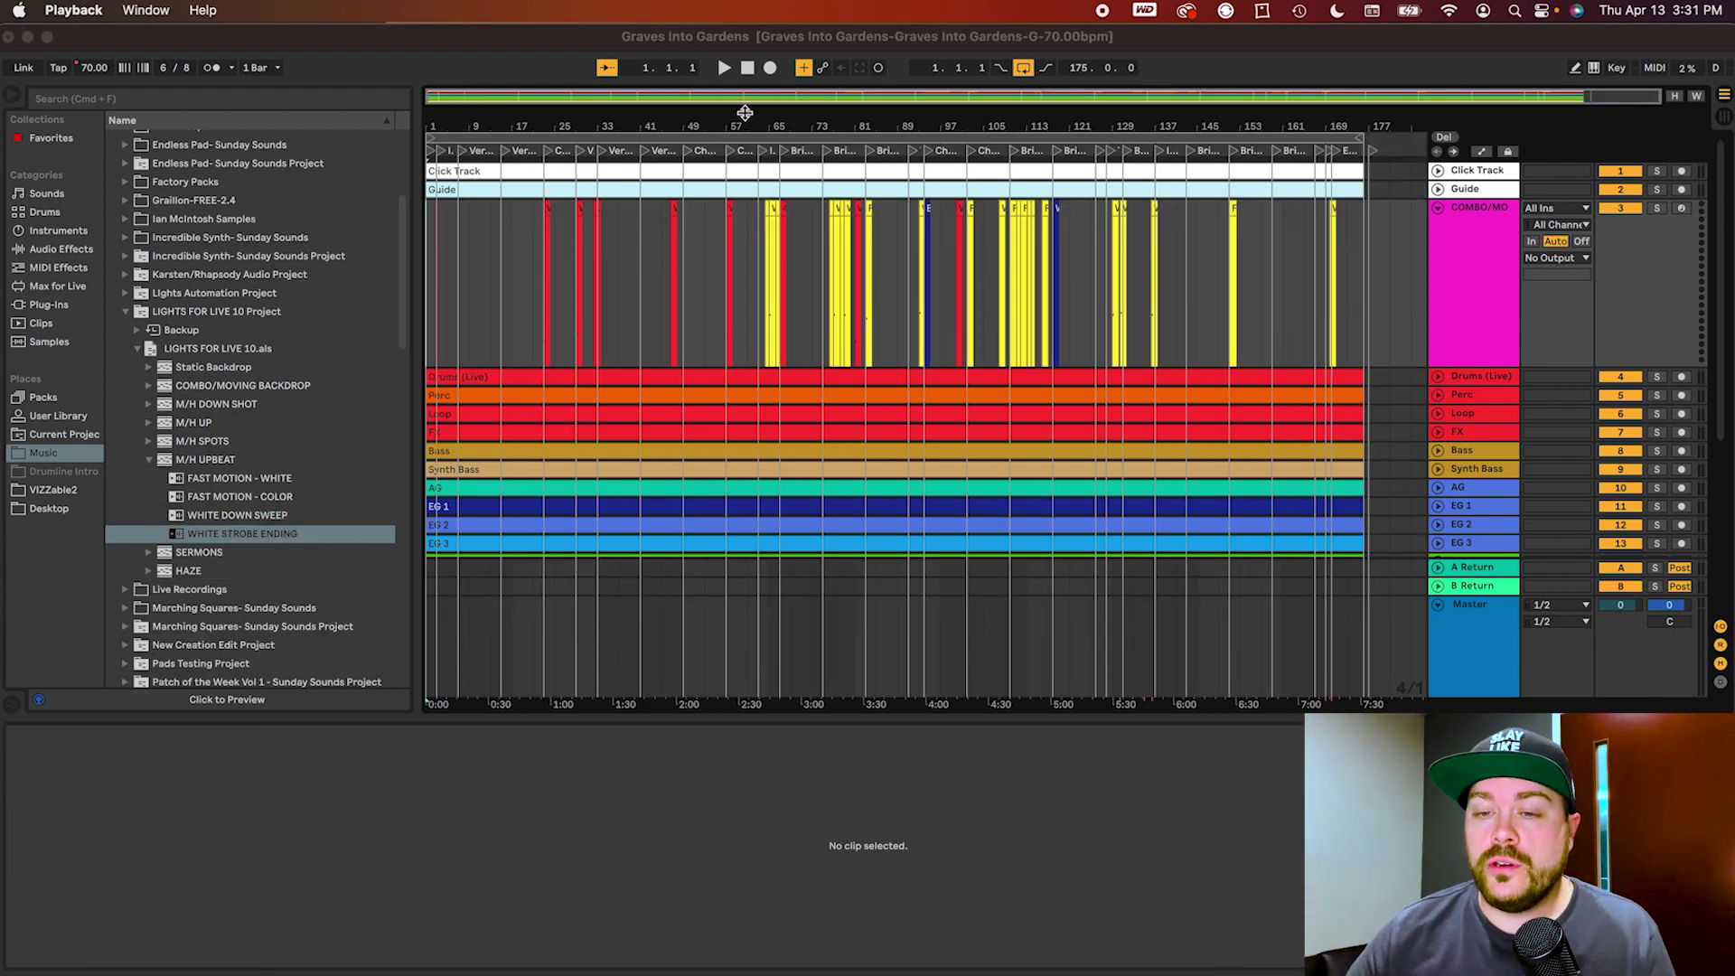
- Try extending the start of the Intro's BLUE/WHITE clip back to the Count Off, and undo the extension
left_click(1655, 96)
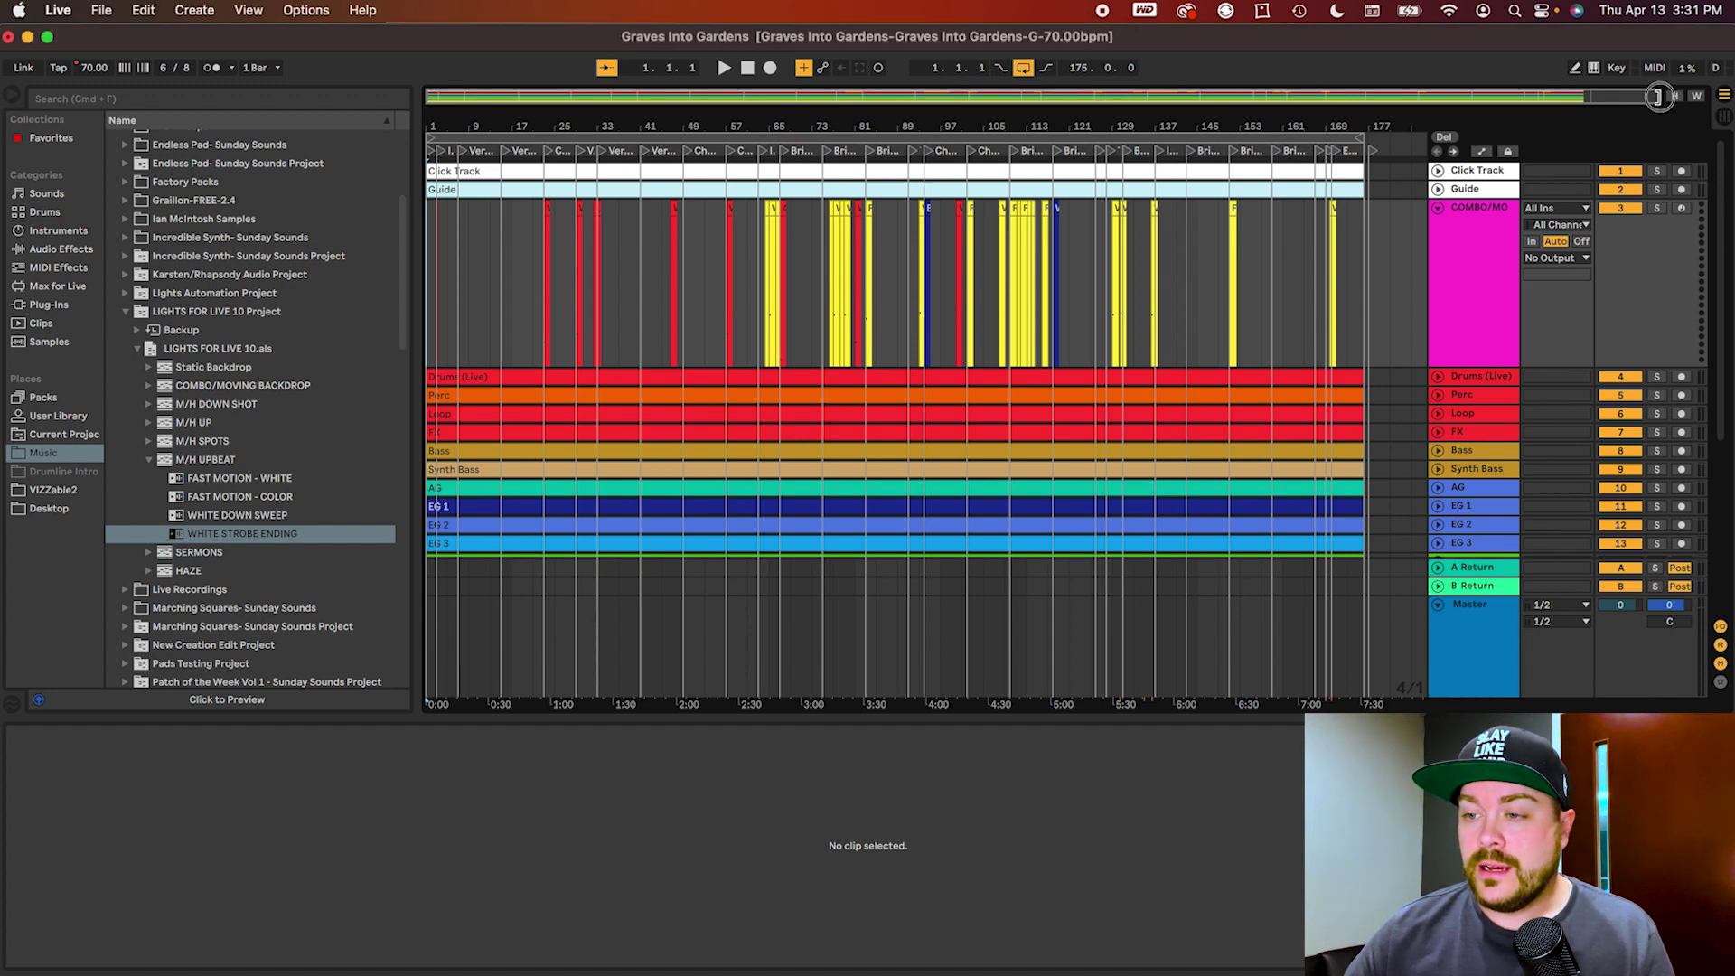
left_click_drag(1655, 97, 1547, 105)
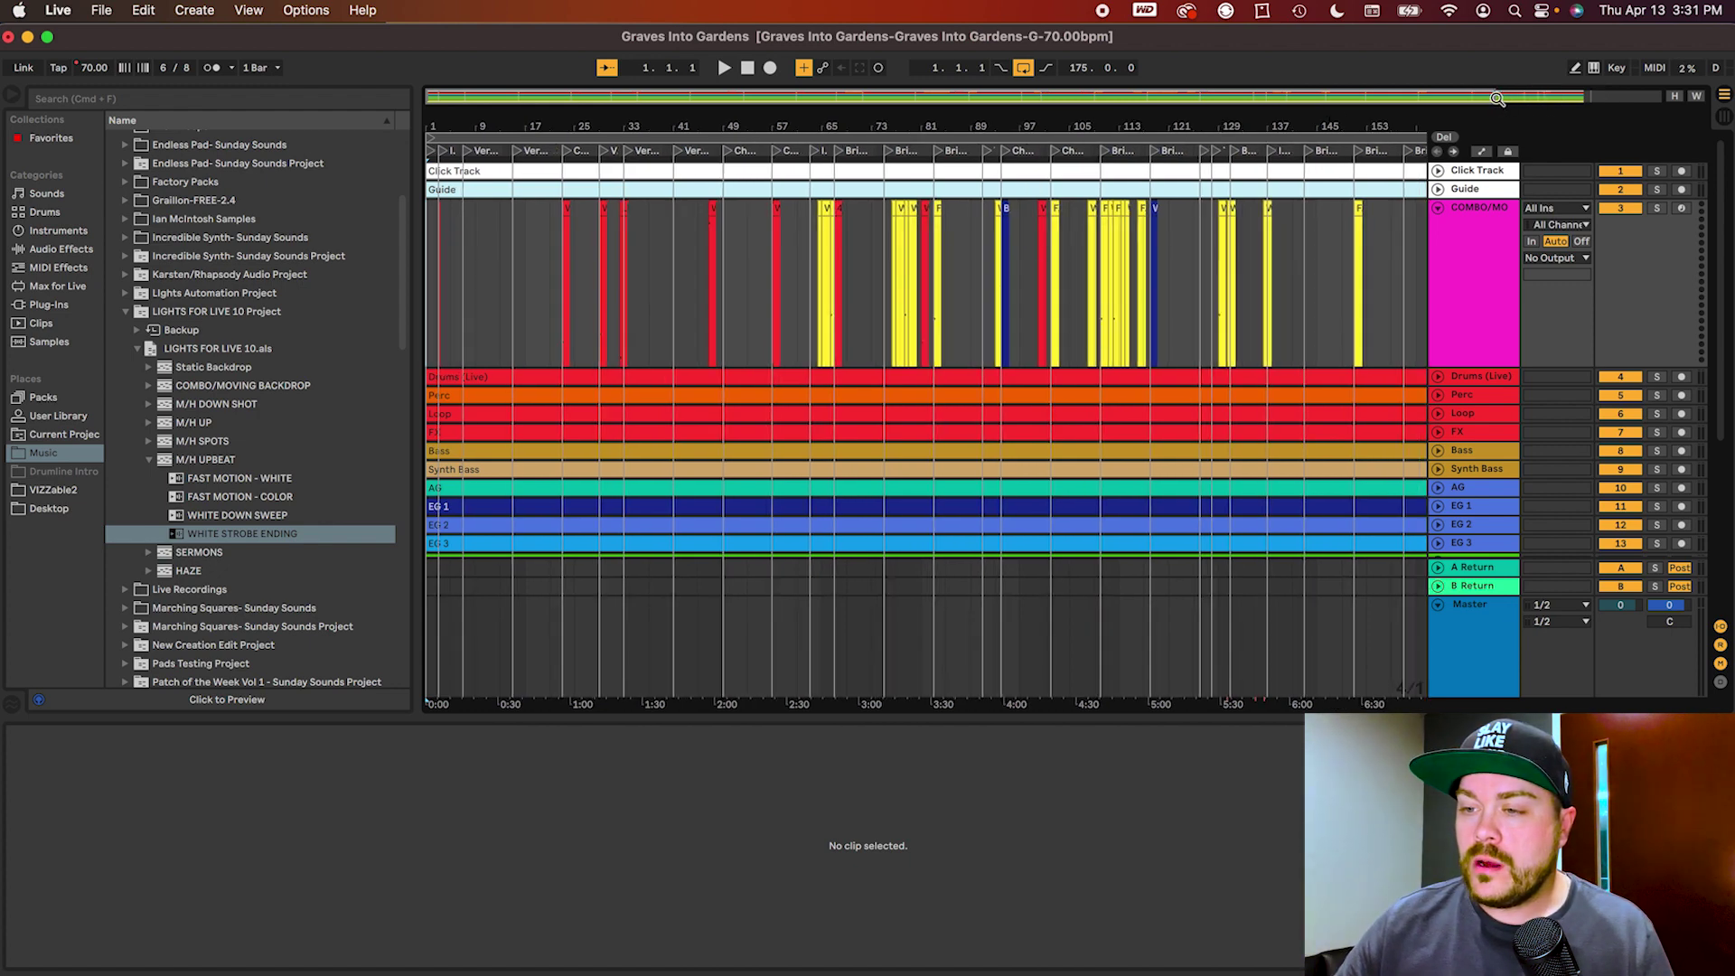
left_click_drag(1492, 96, 472, 174)
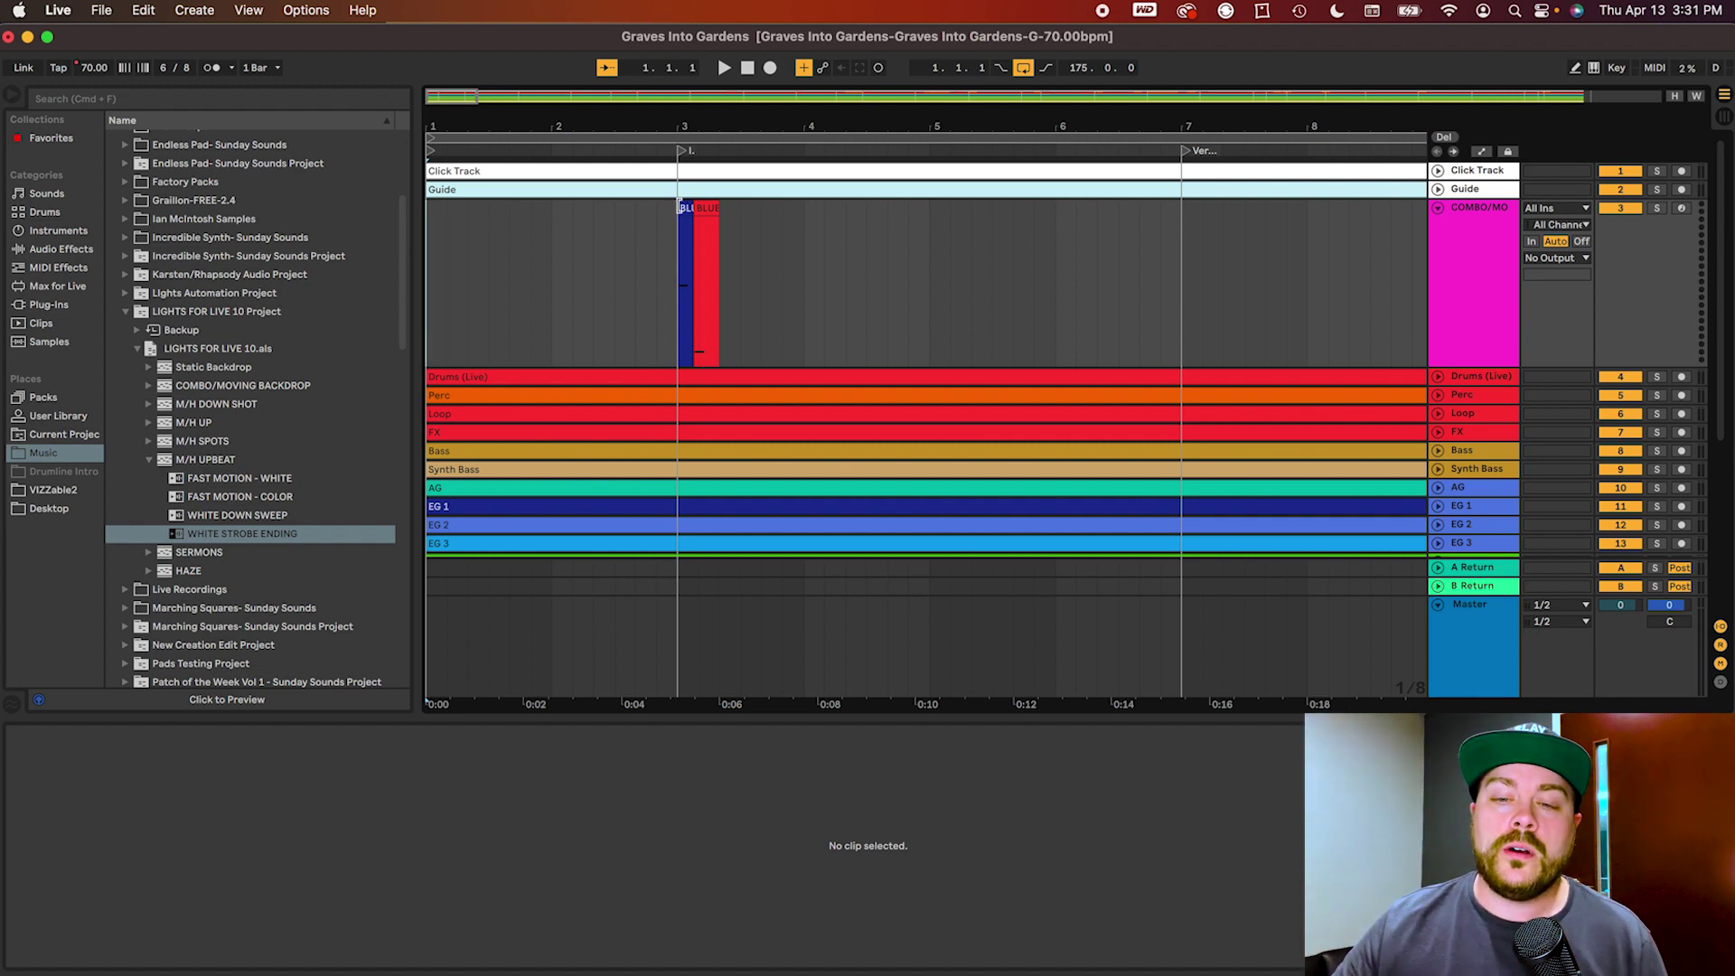
left_click_drag(681, 206, 400, 214)
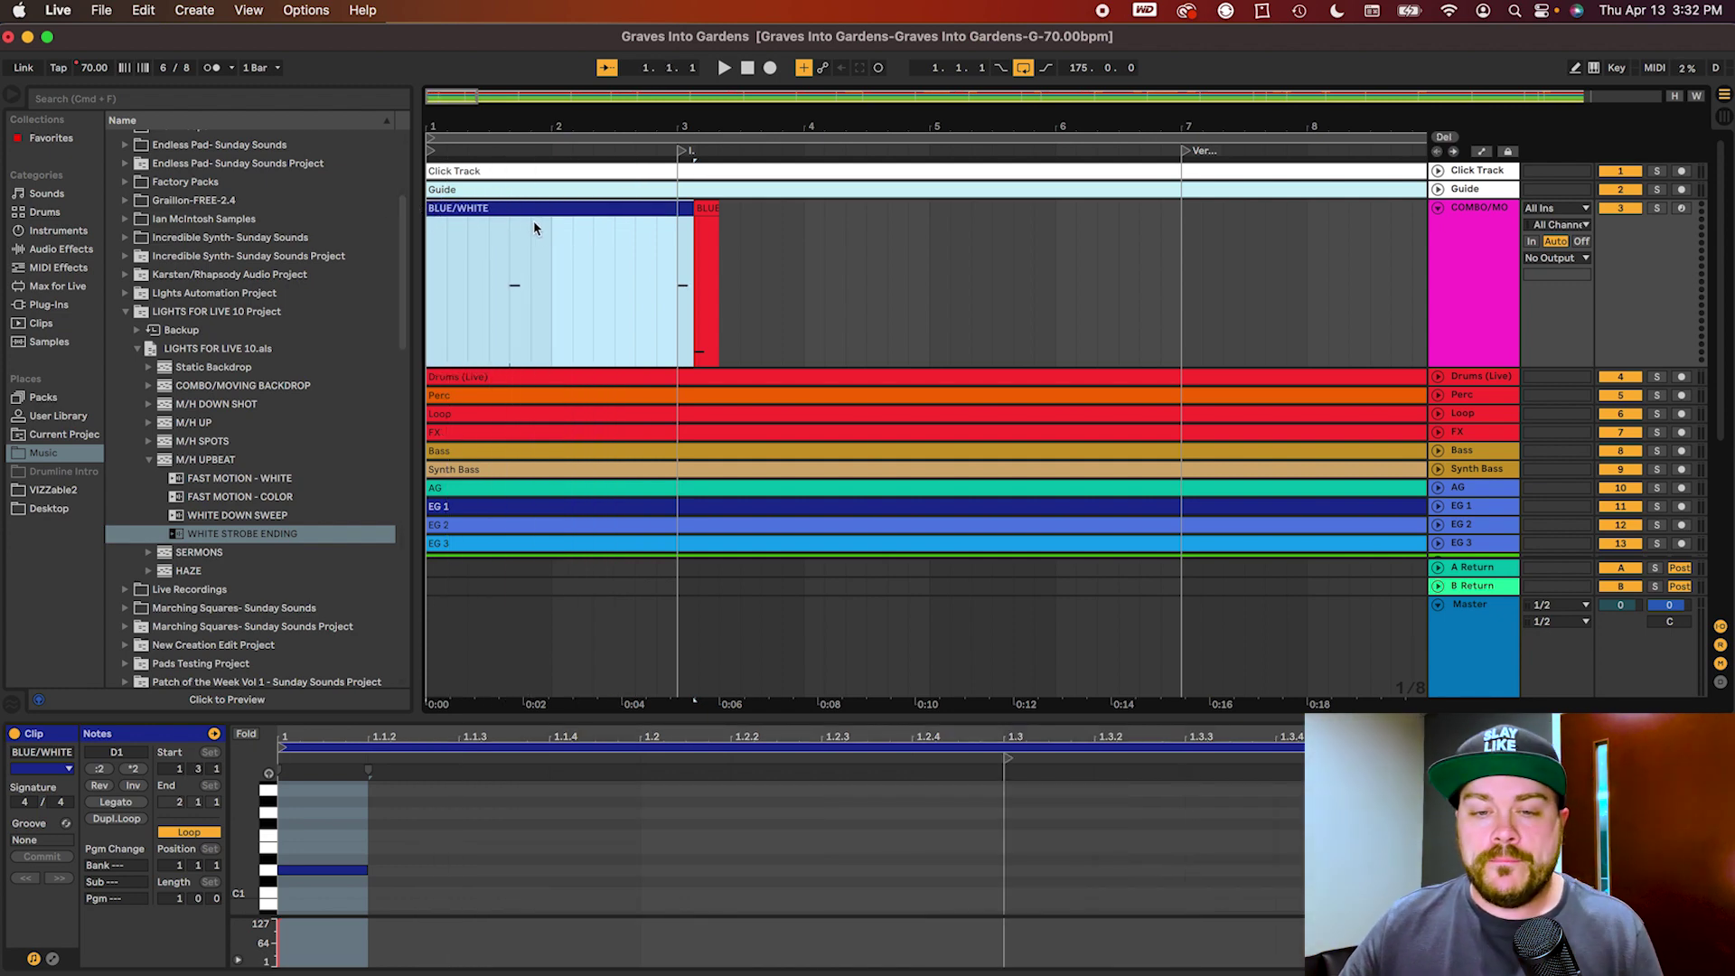
key("super+z")
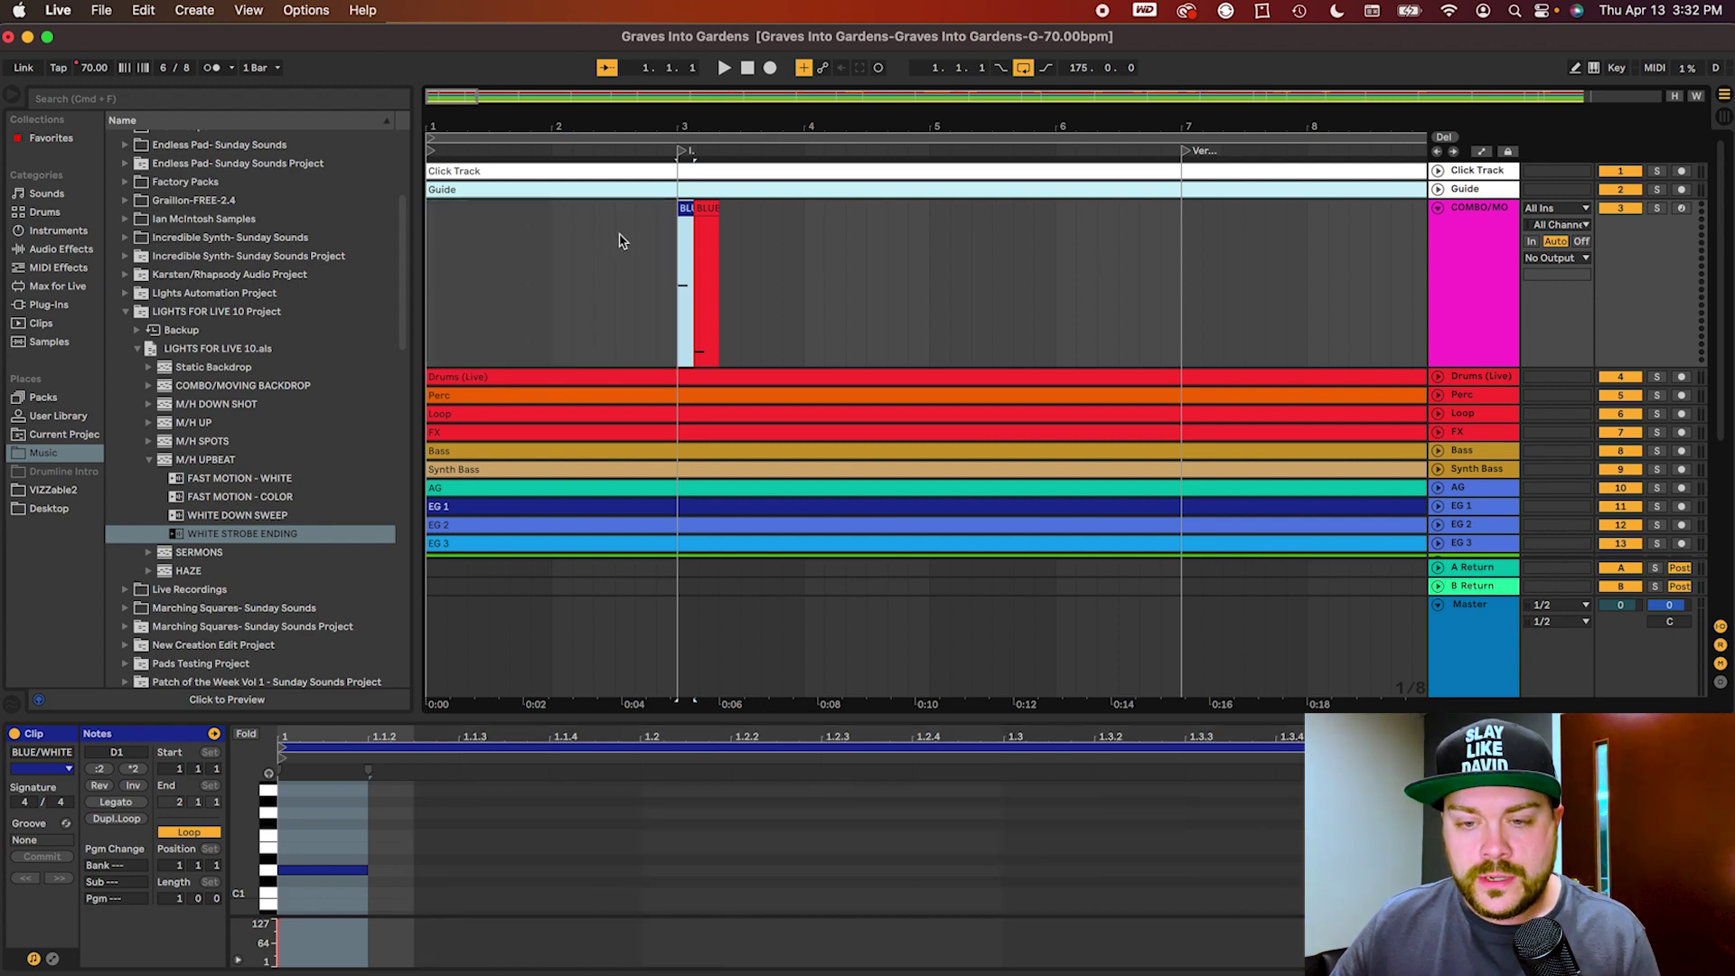
left_click_drag(683, 208, 384, 214)
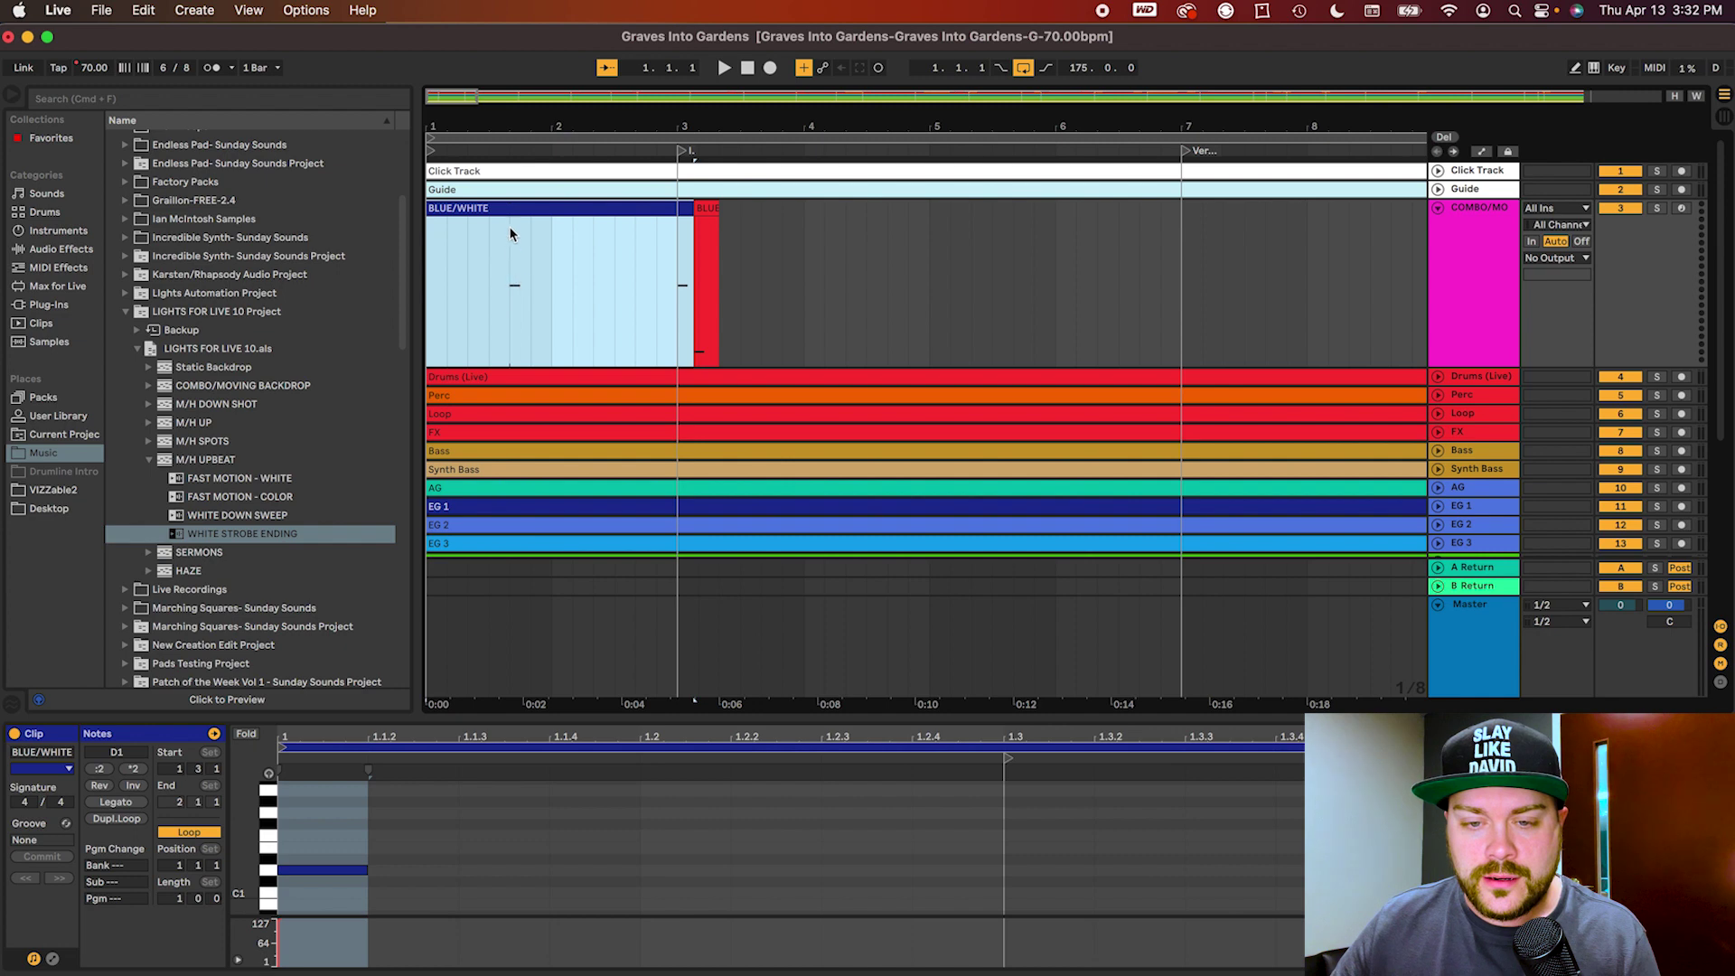
key("super+z")
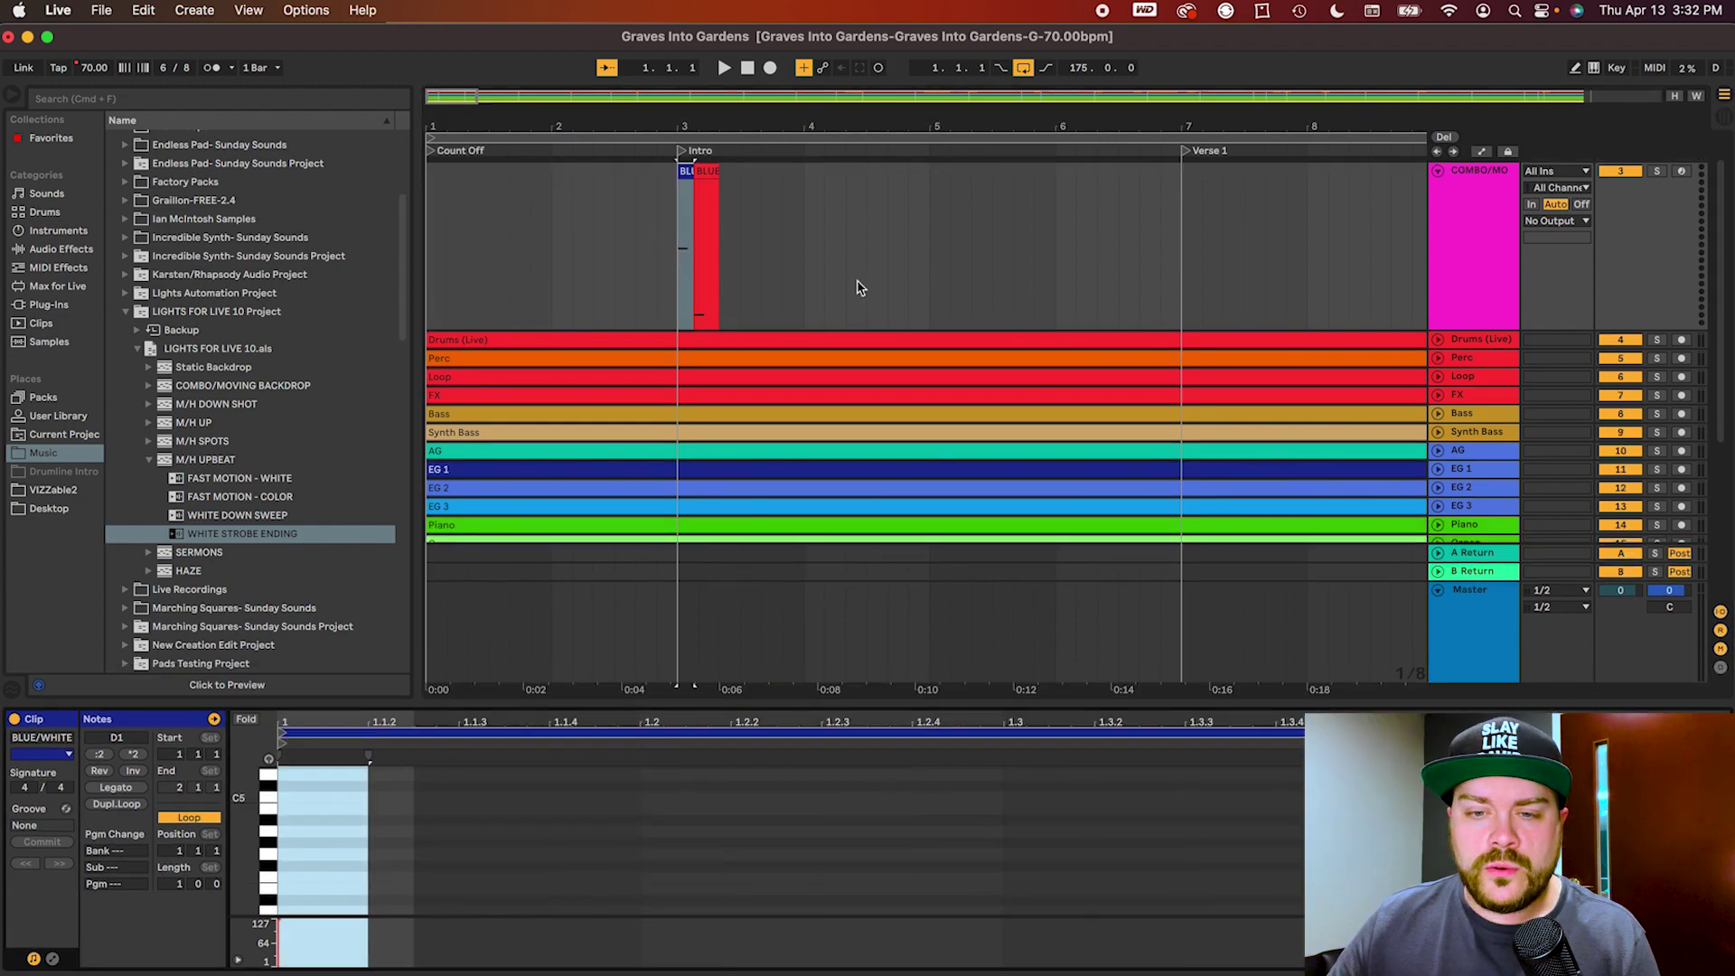
- Create an empty MIDI clip one eighth note long at the Count Off on the lights track
double_click(431, 249)
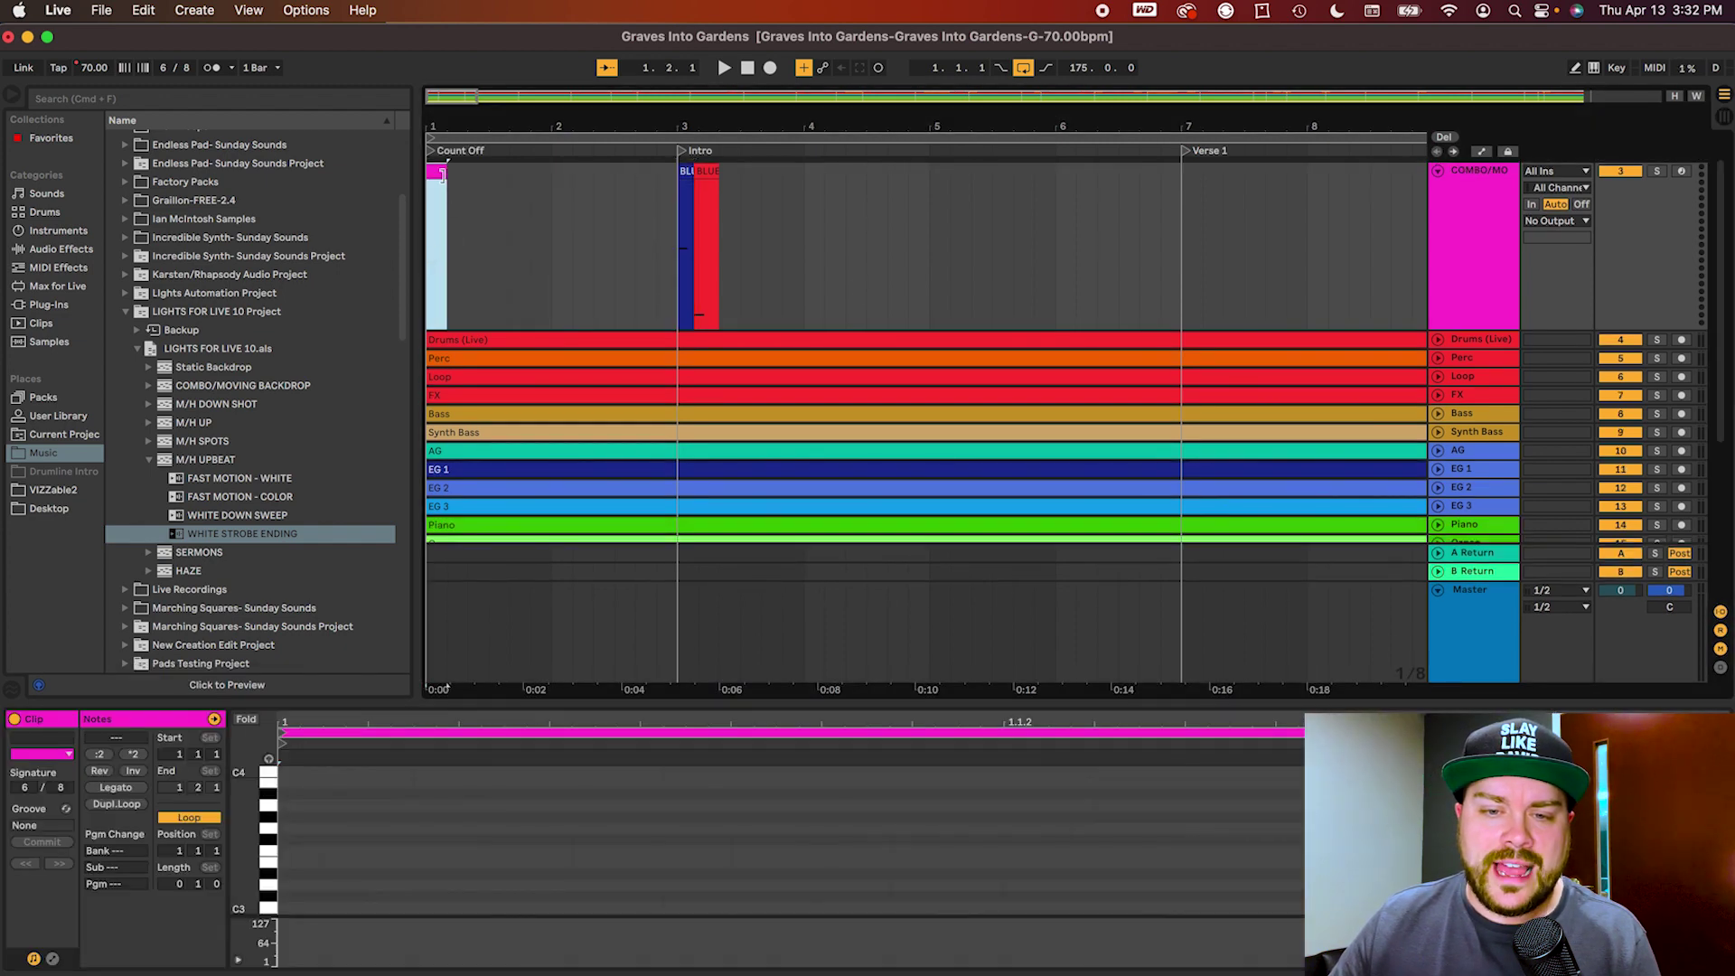
- Extend the empty Count Off clip to the Intro locator and consolidate all clips on the lights track through the Ending into one clip
left_click_drag(440, 171, 670, 172)
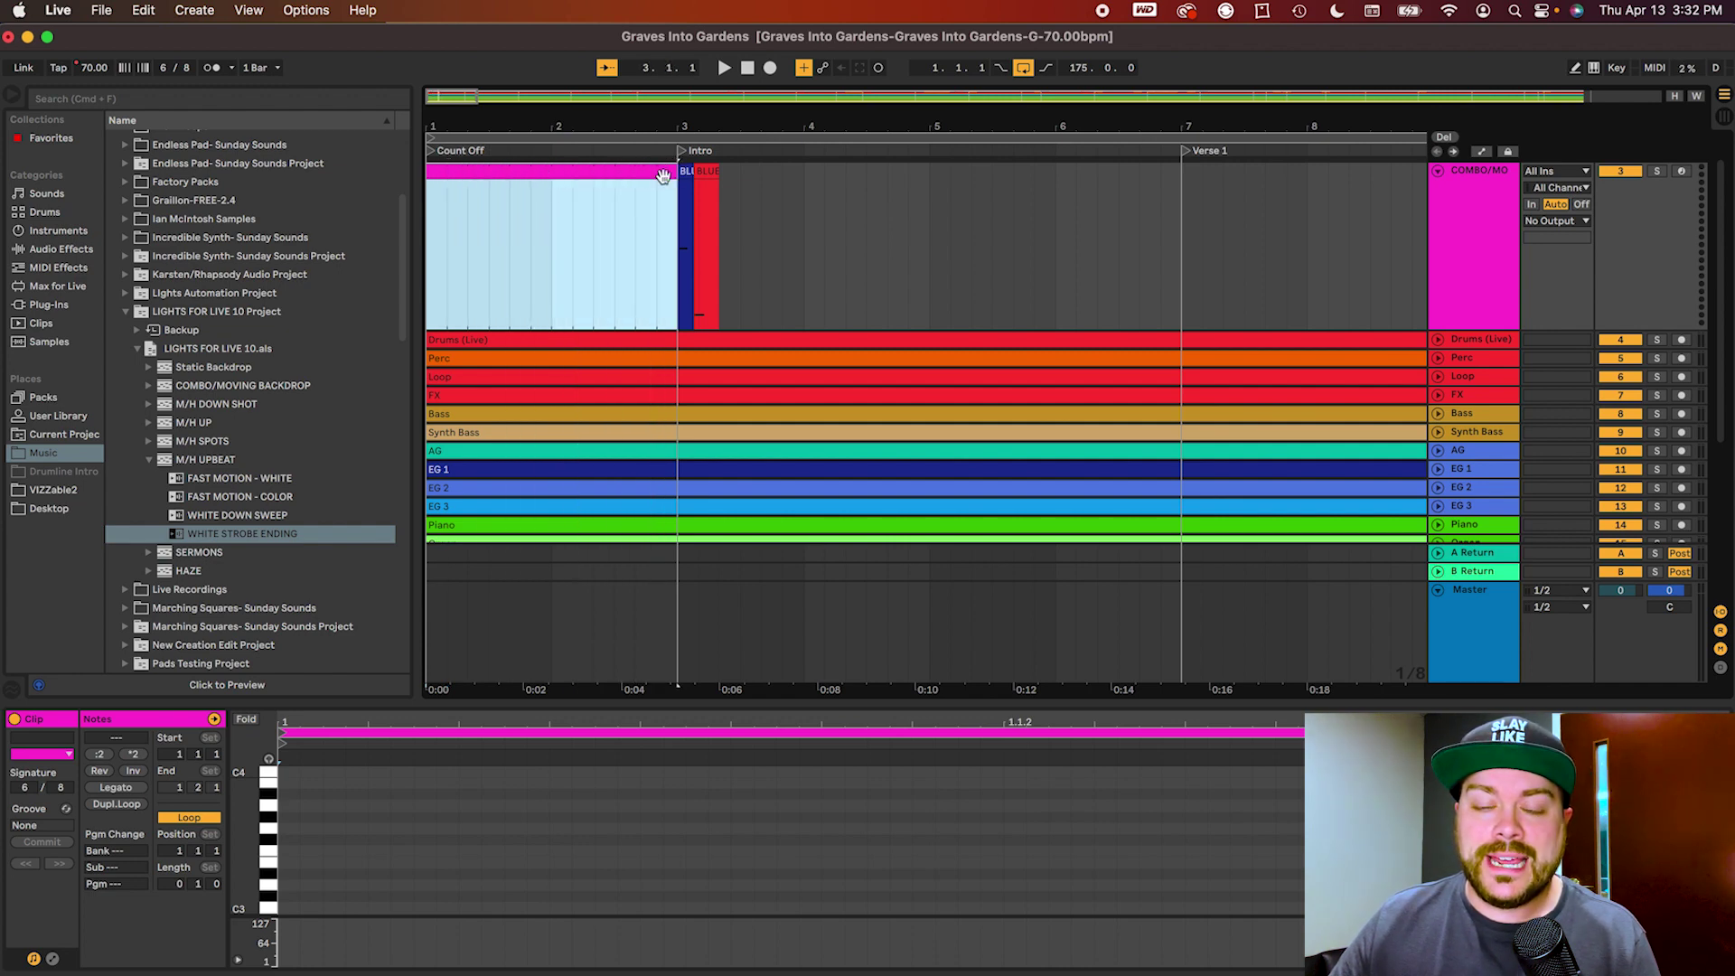
left_click(447, 181)
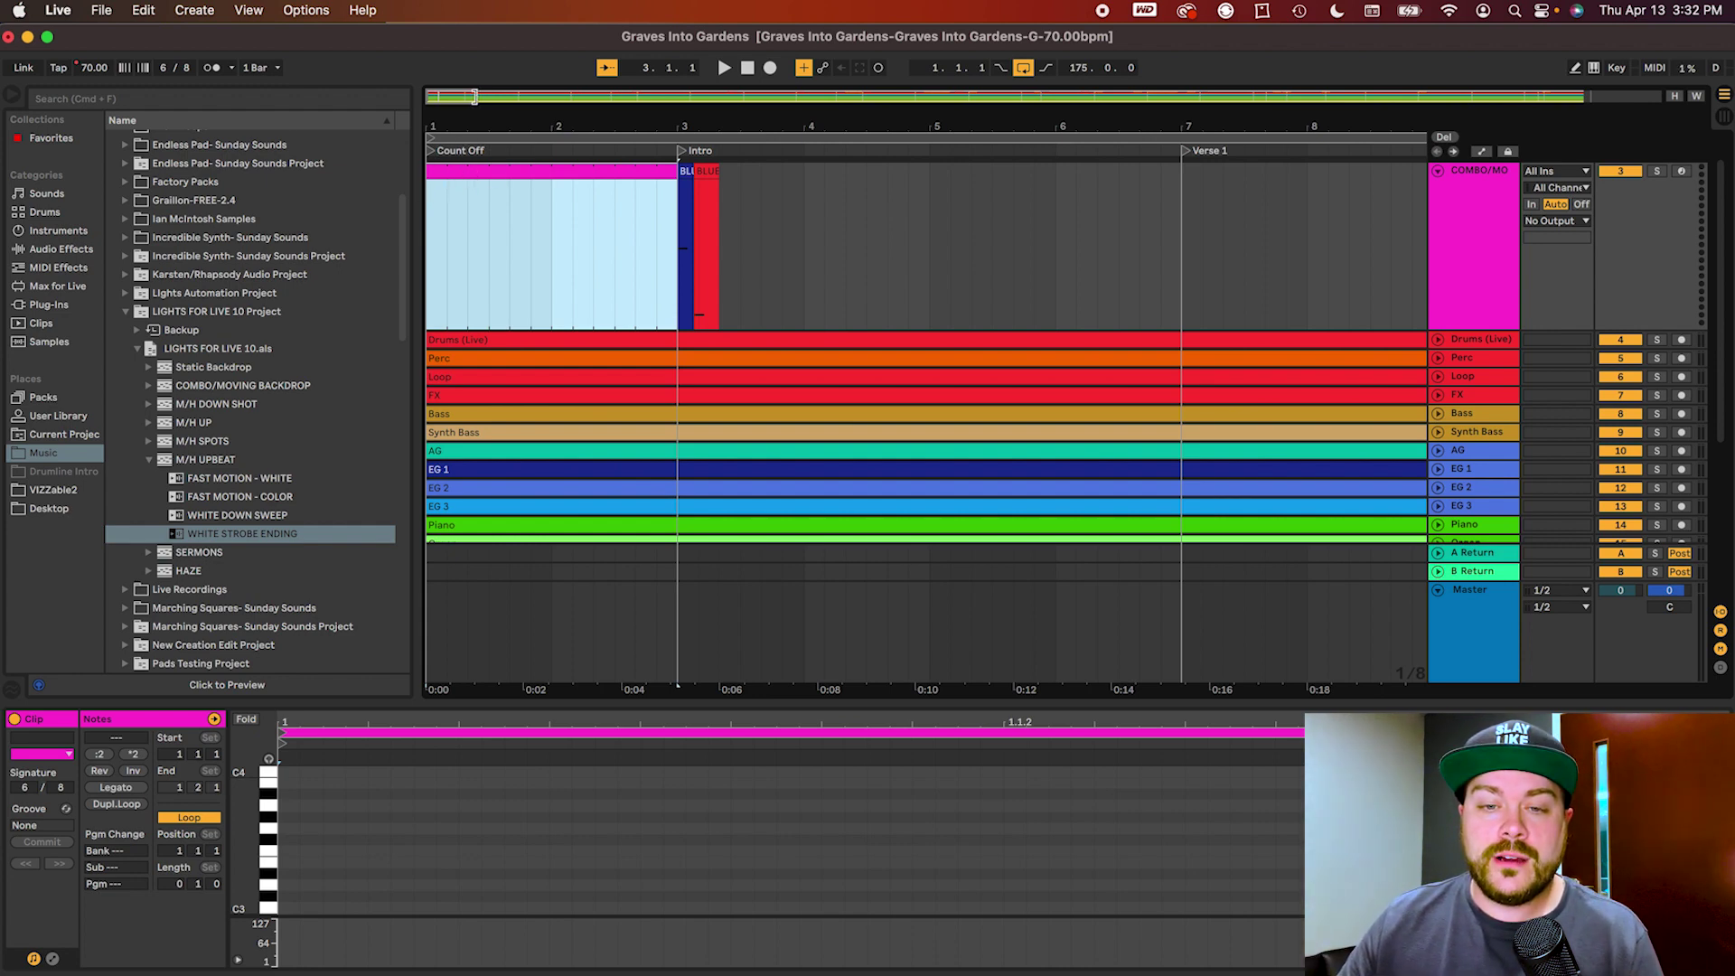
left_click_drag(477, 96, 1362, 157)
left_click(976, 171, "shift")
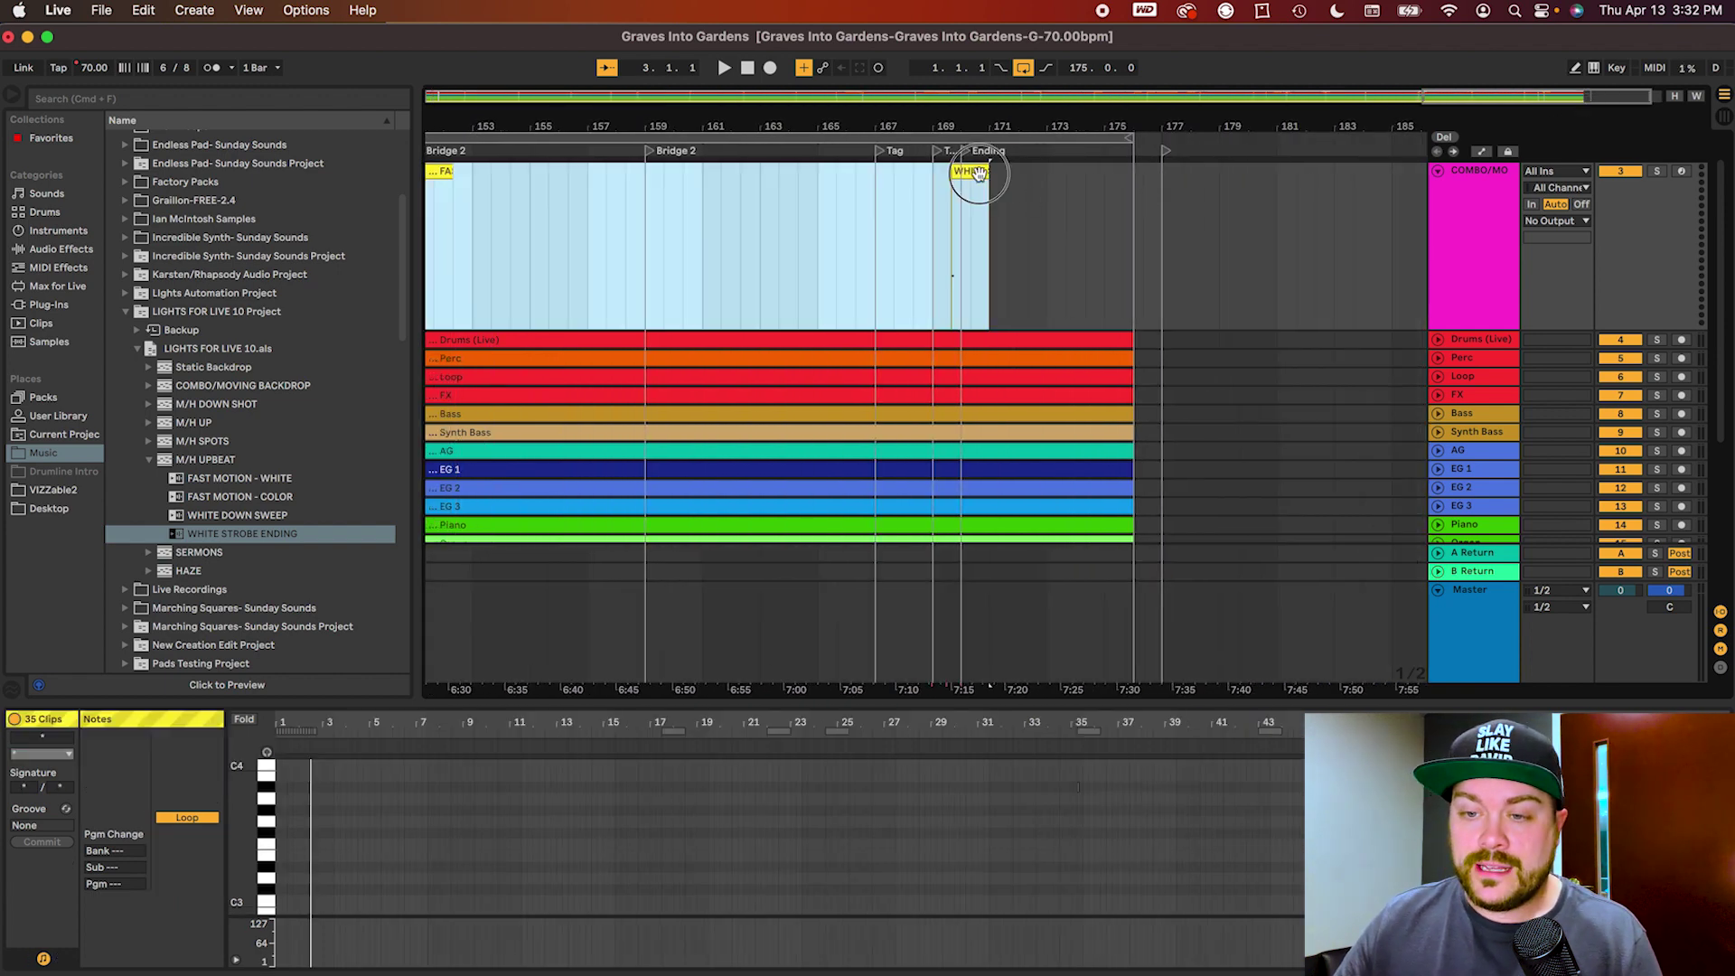
key("z")
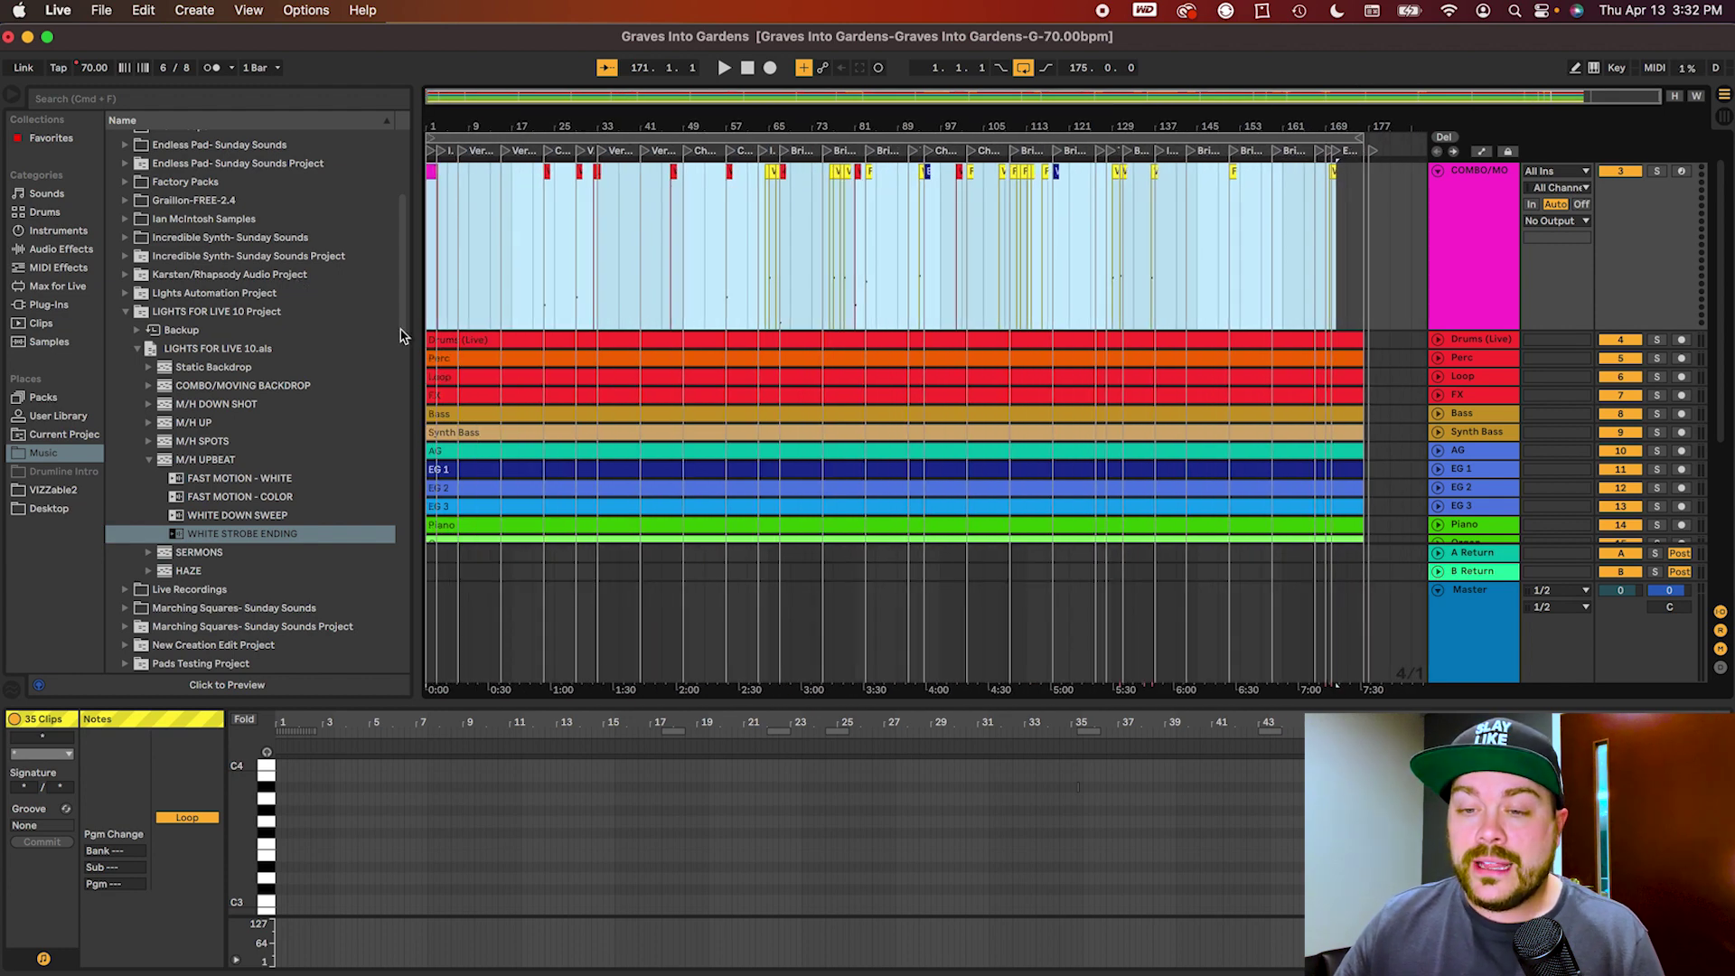
right_click(729, 172)
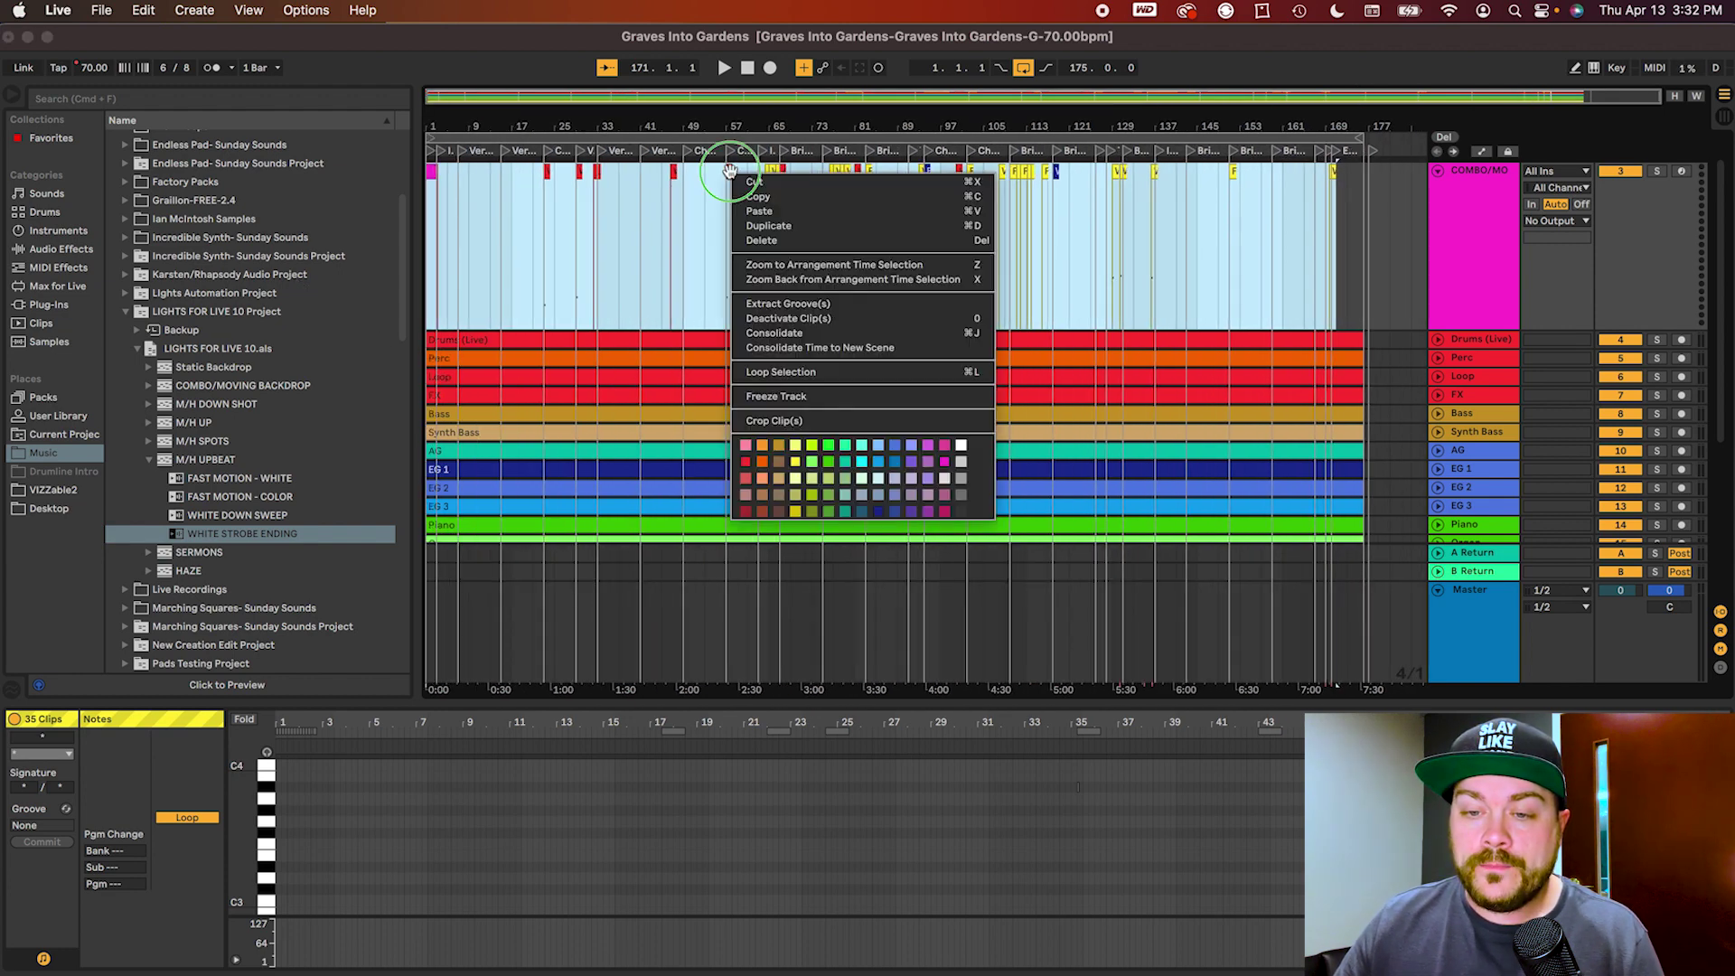
left_click(770, 333)
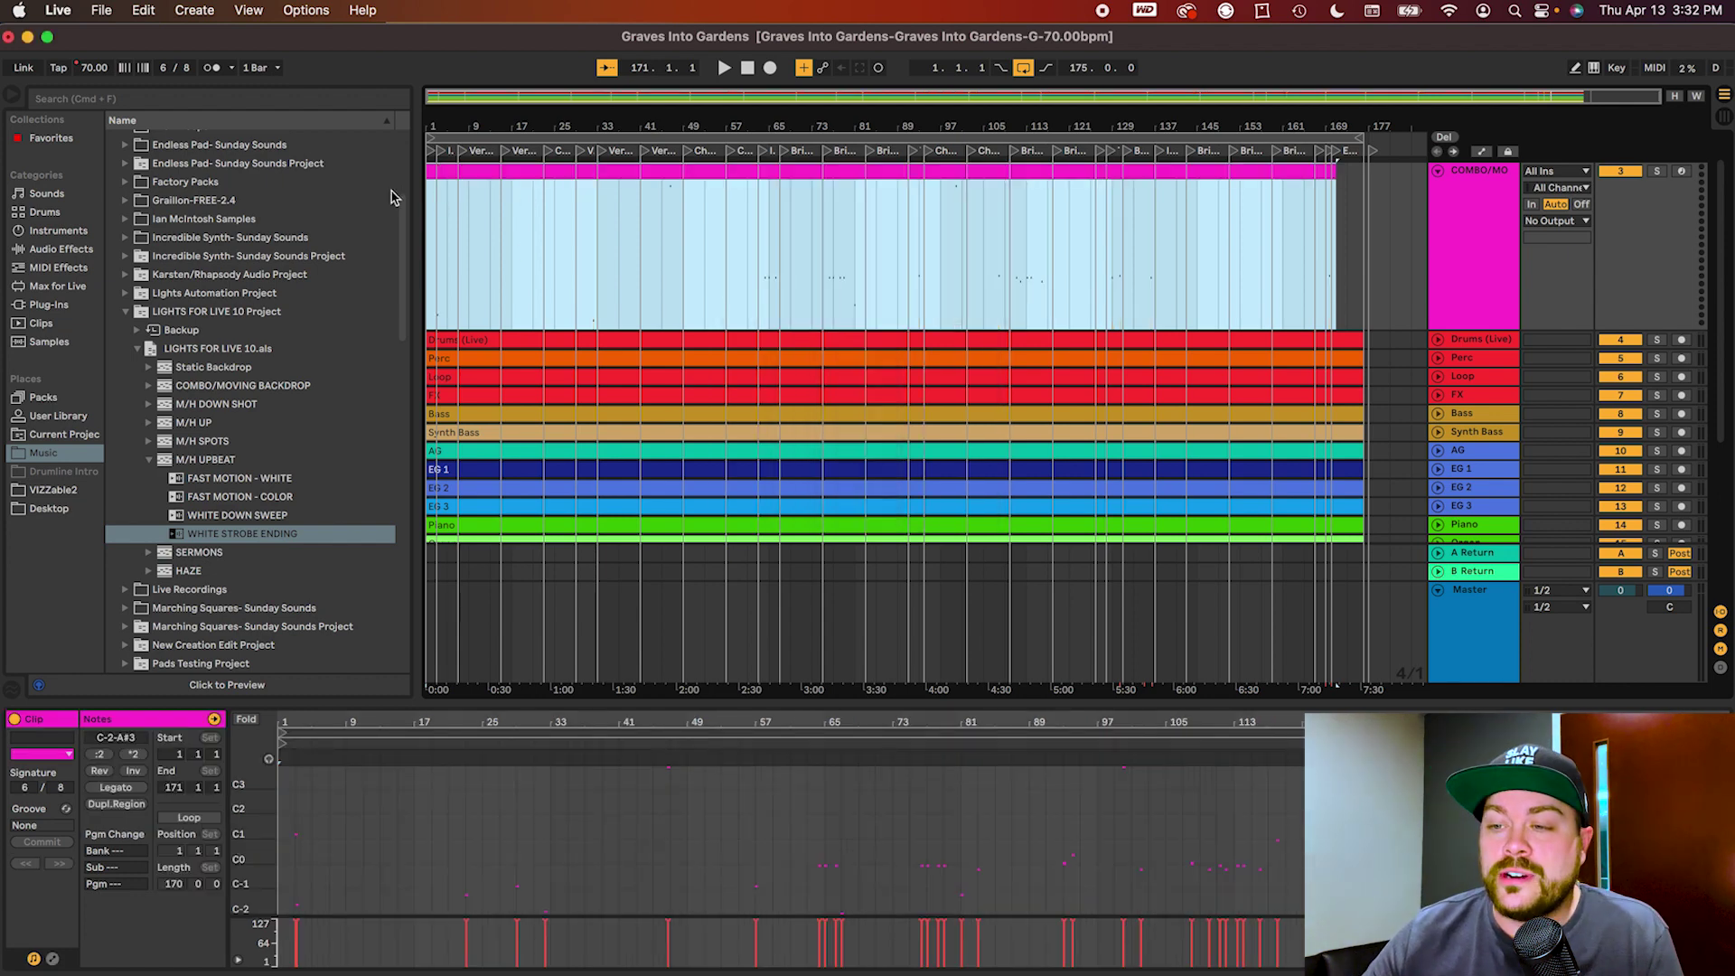
left_click(1154, 175)
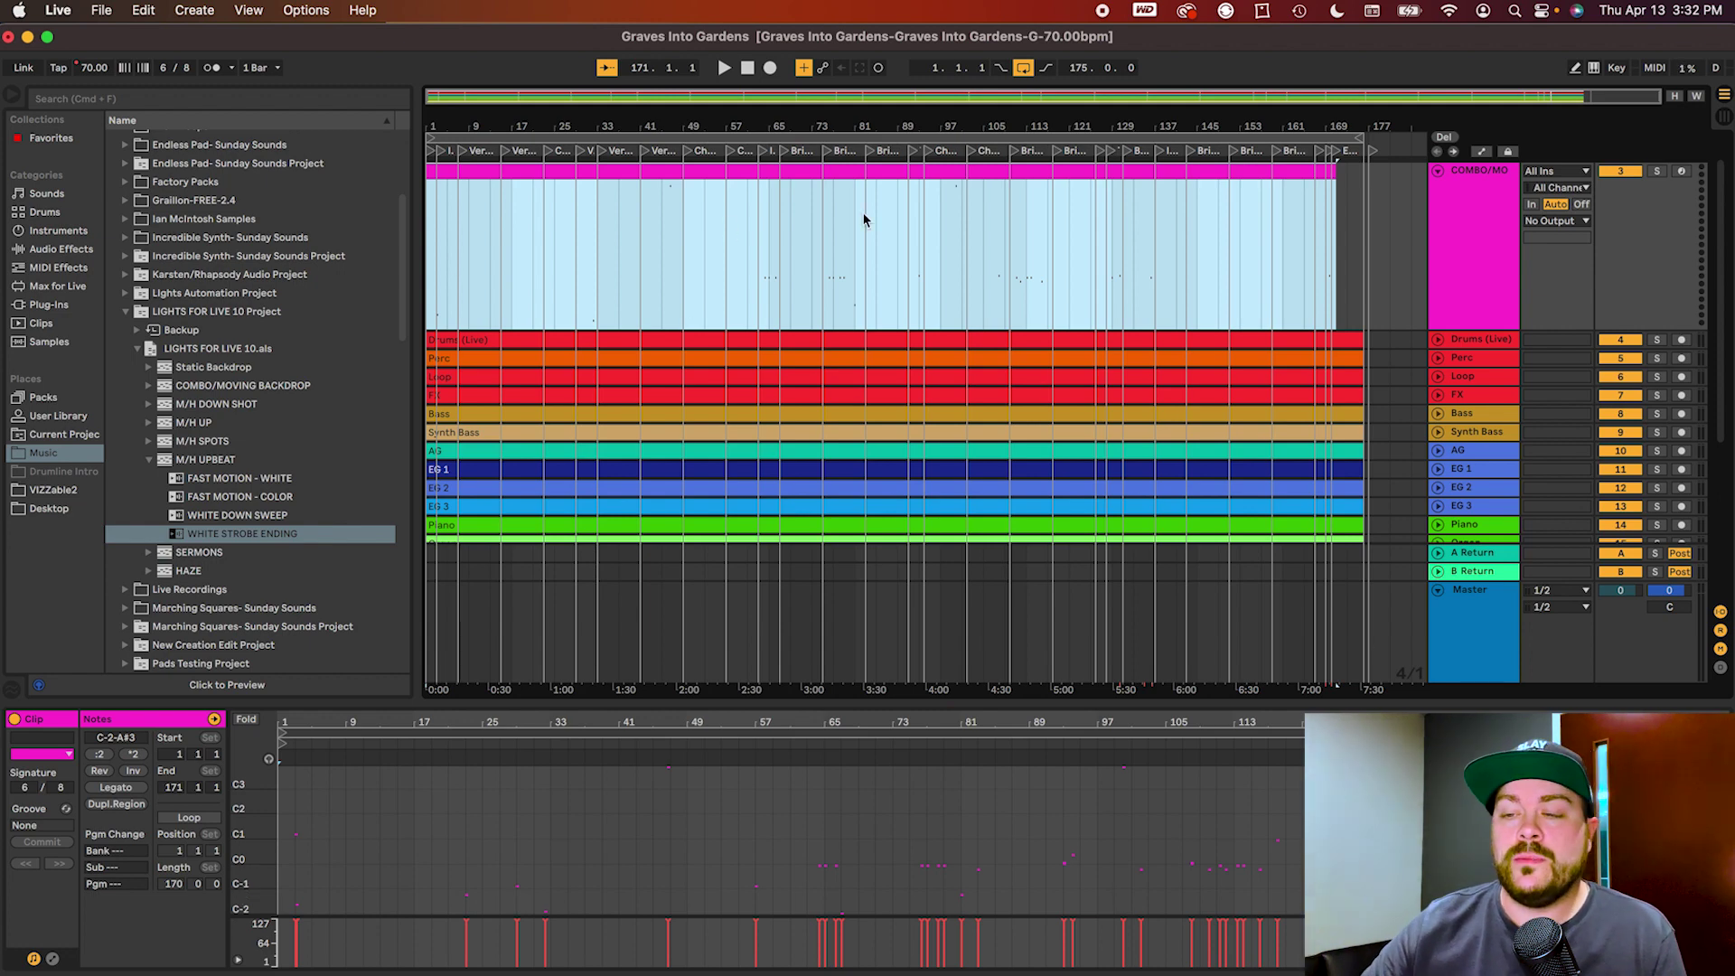
- Rename the COMBO/MOVING BACKDROP track and its consolidated clip "lights"
left_click(1453, 207)
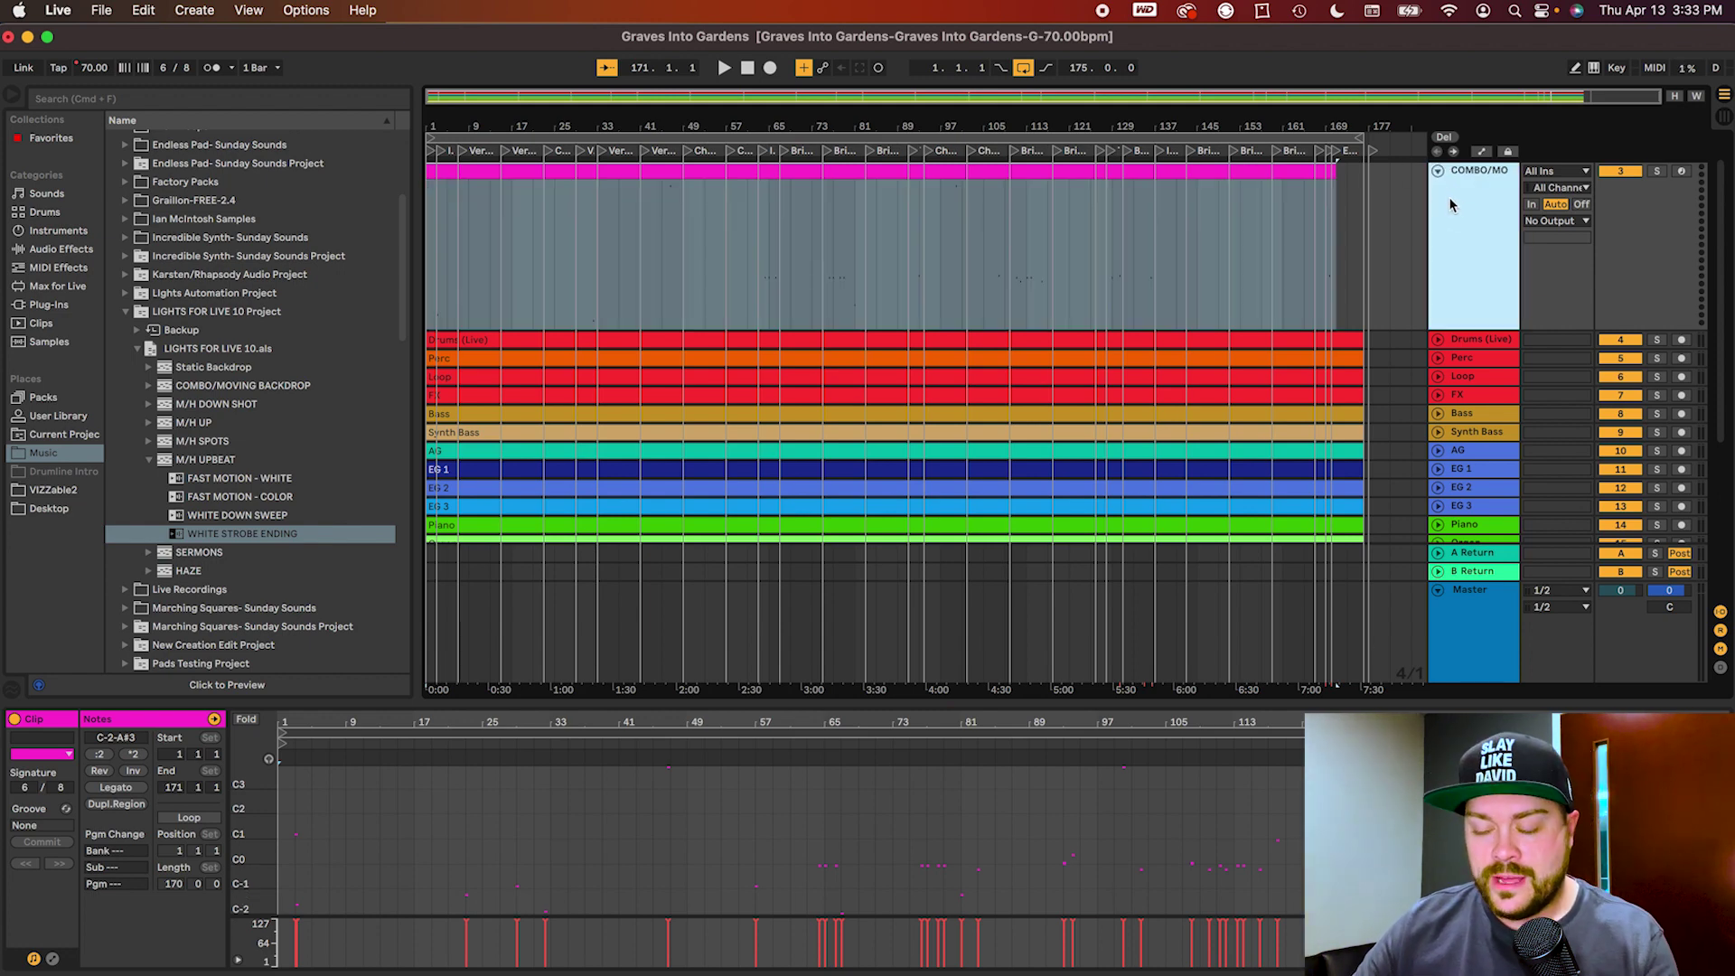
key("super+r")
type("light")
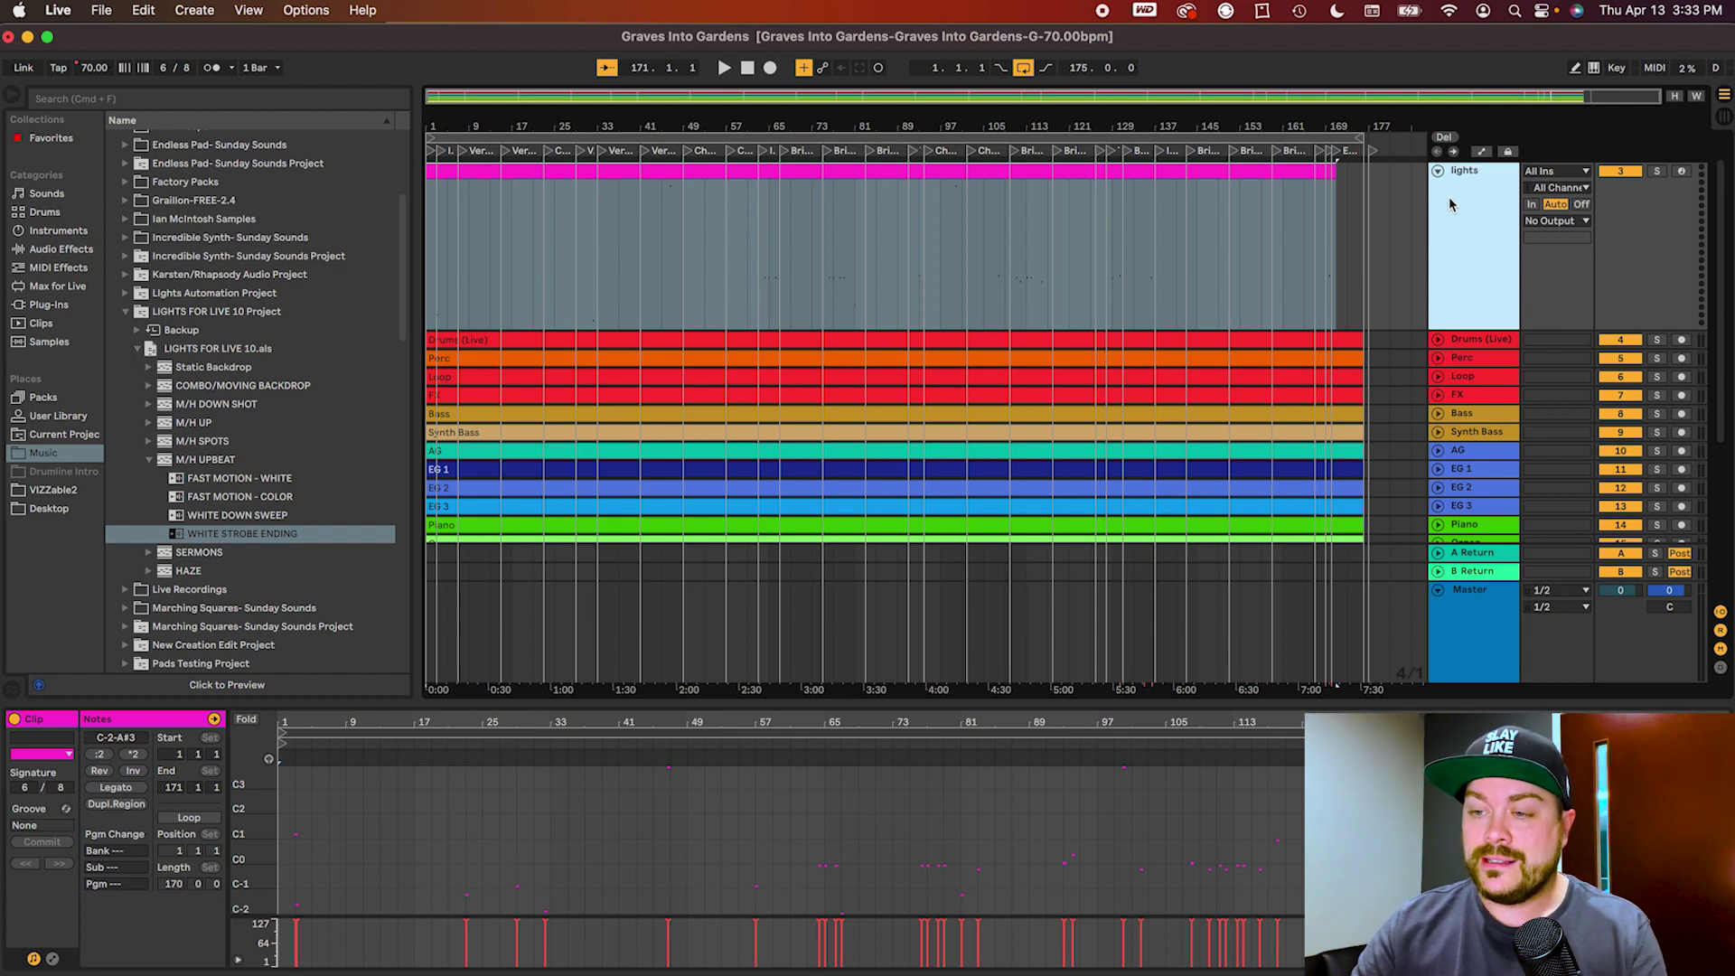
left_click(833, 172)
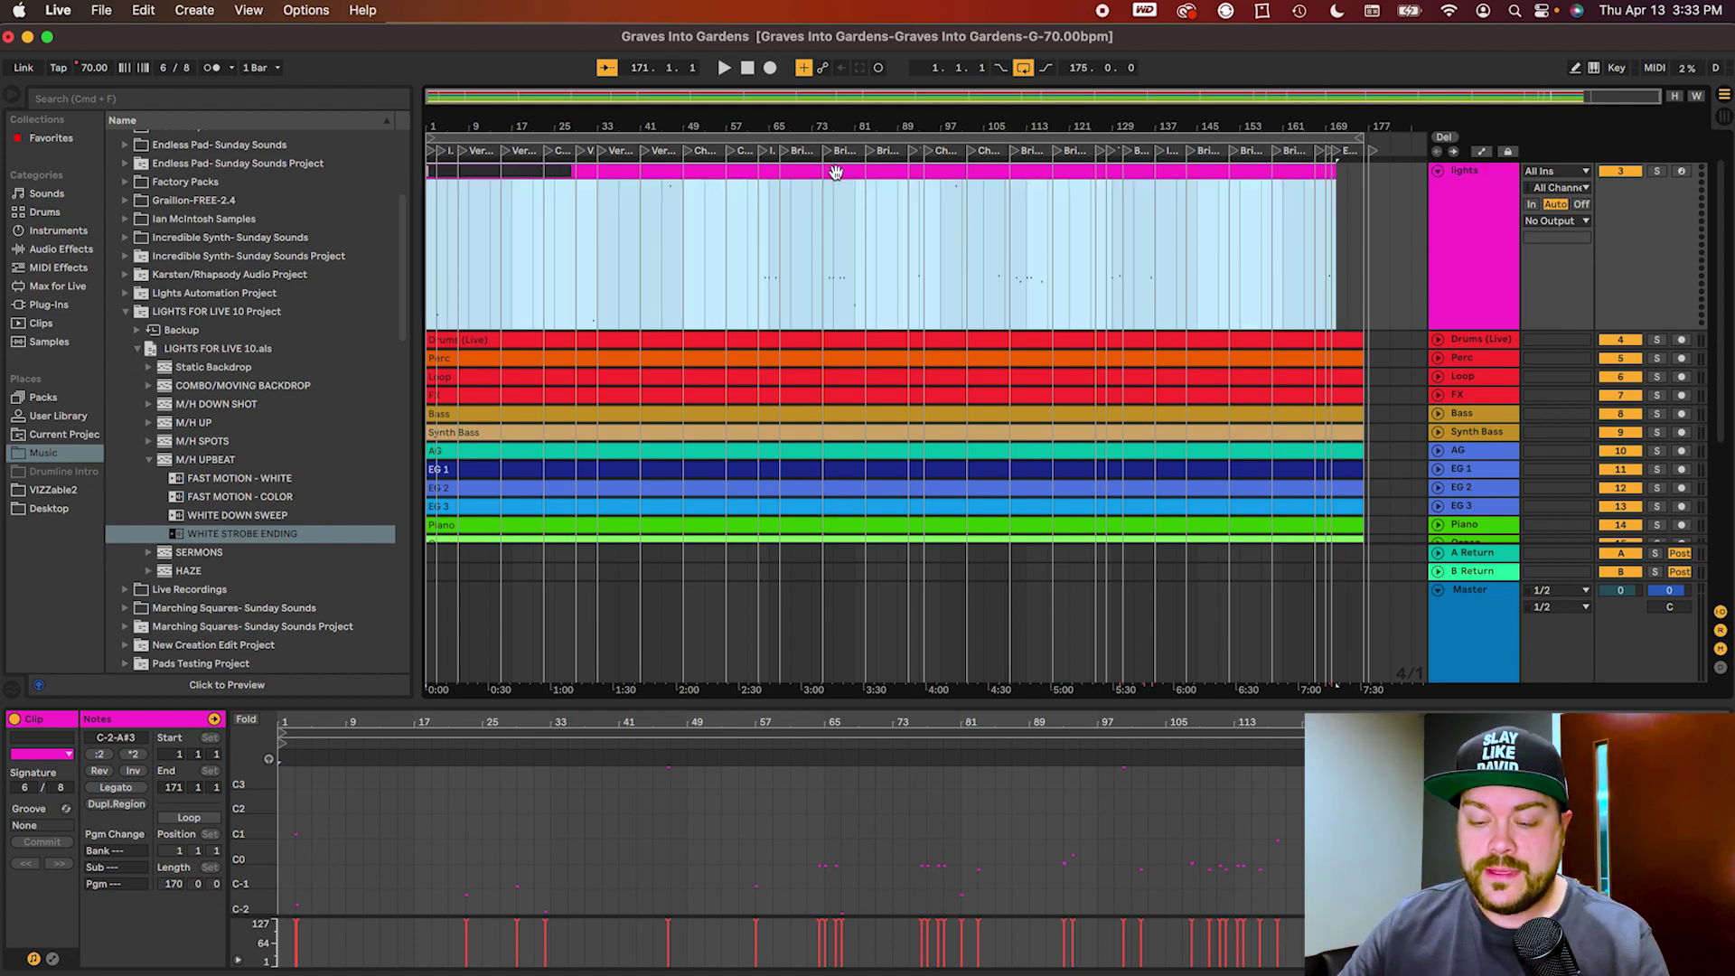
type("lights")
key("Return")
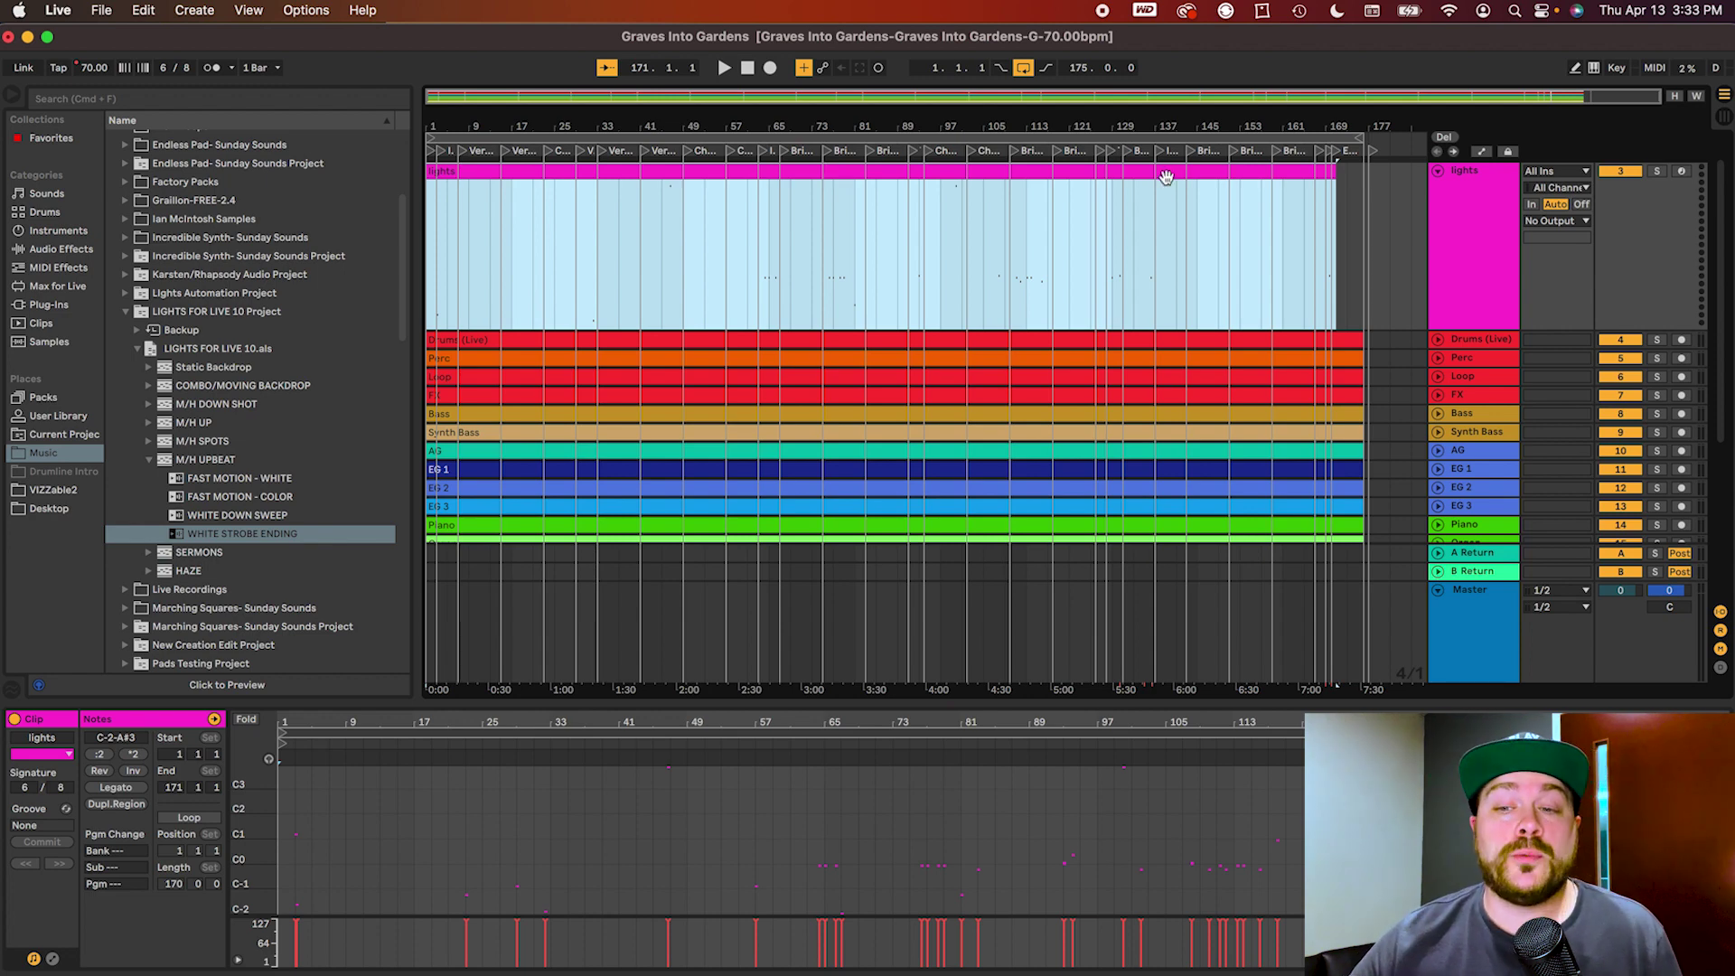
- Export the consolidated lights clip as a MIDI file named "Lights Midi" in the Graves Into Gardens 70.00bpm project folder
right_click(1069, 174)
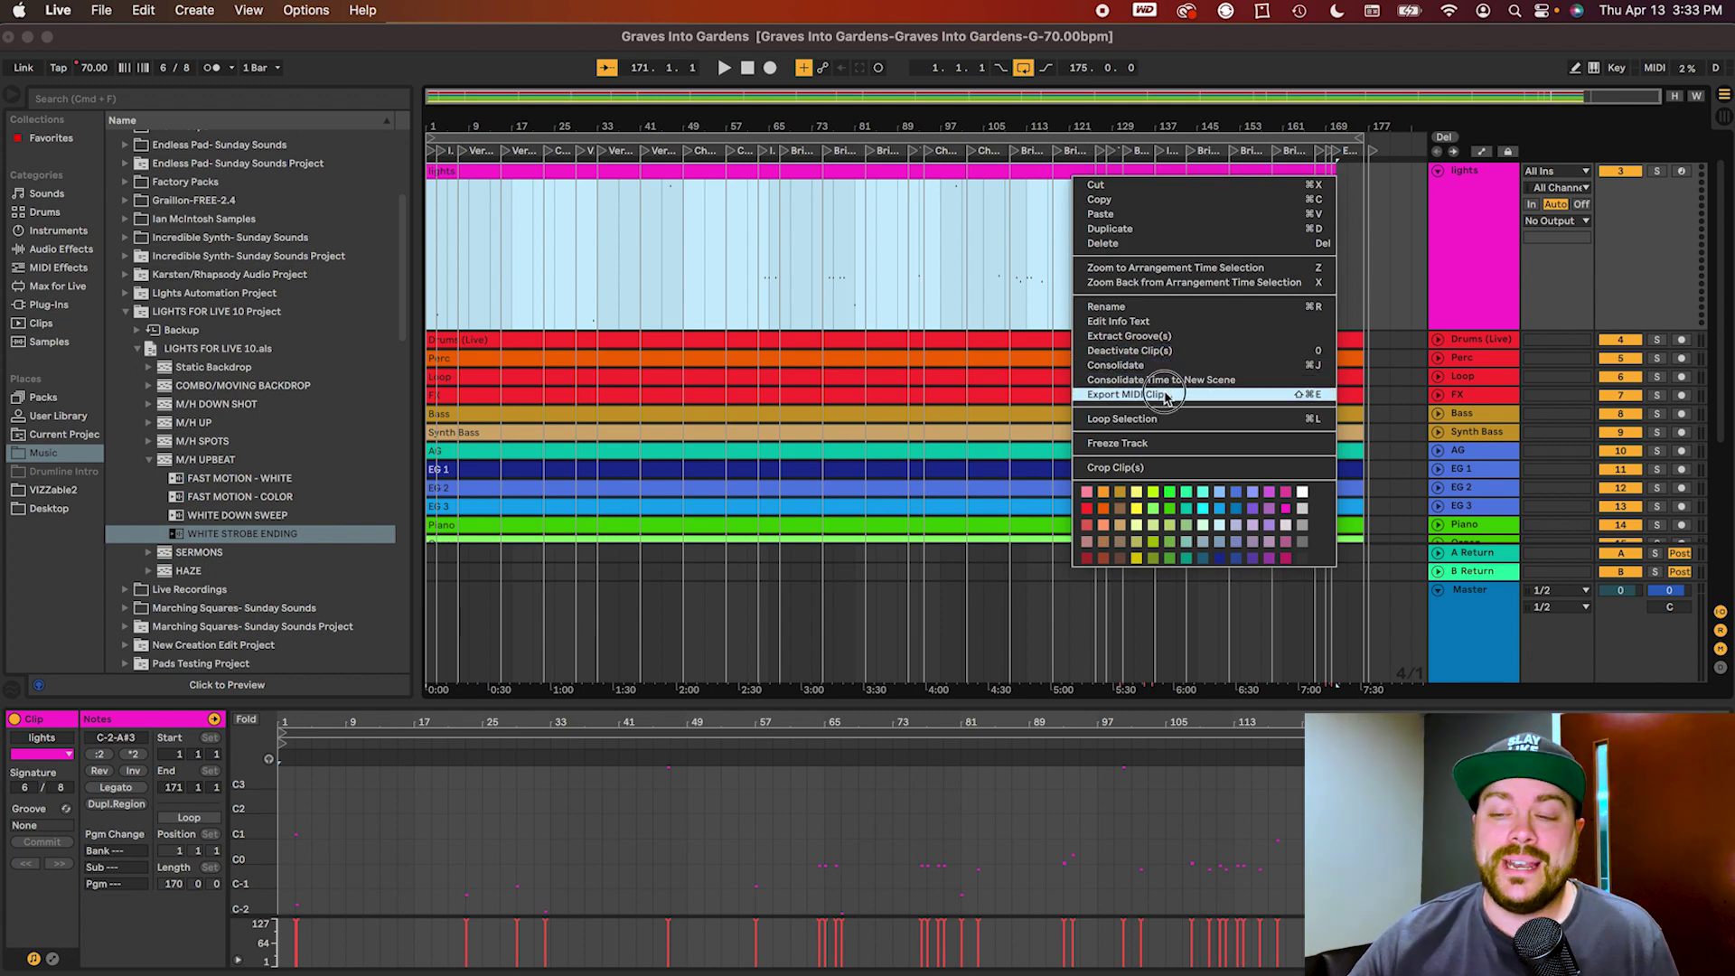
left_click(1129, 394)
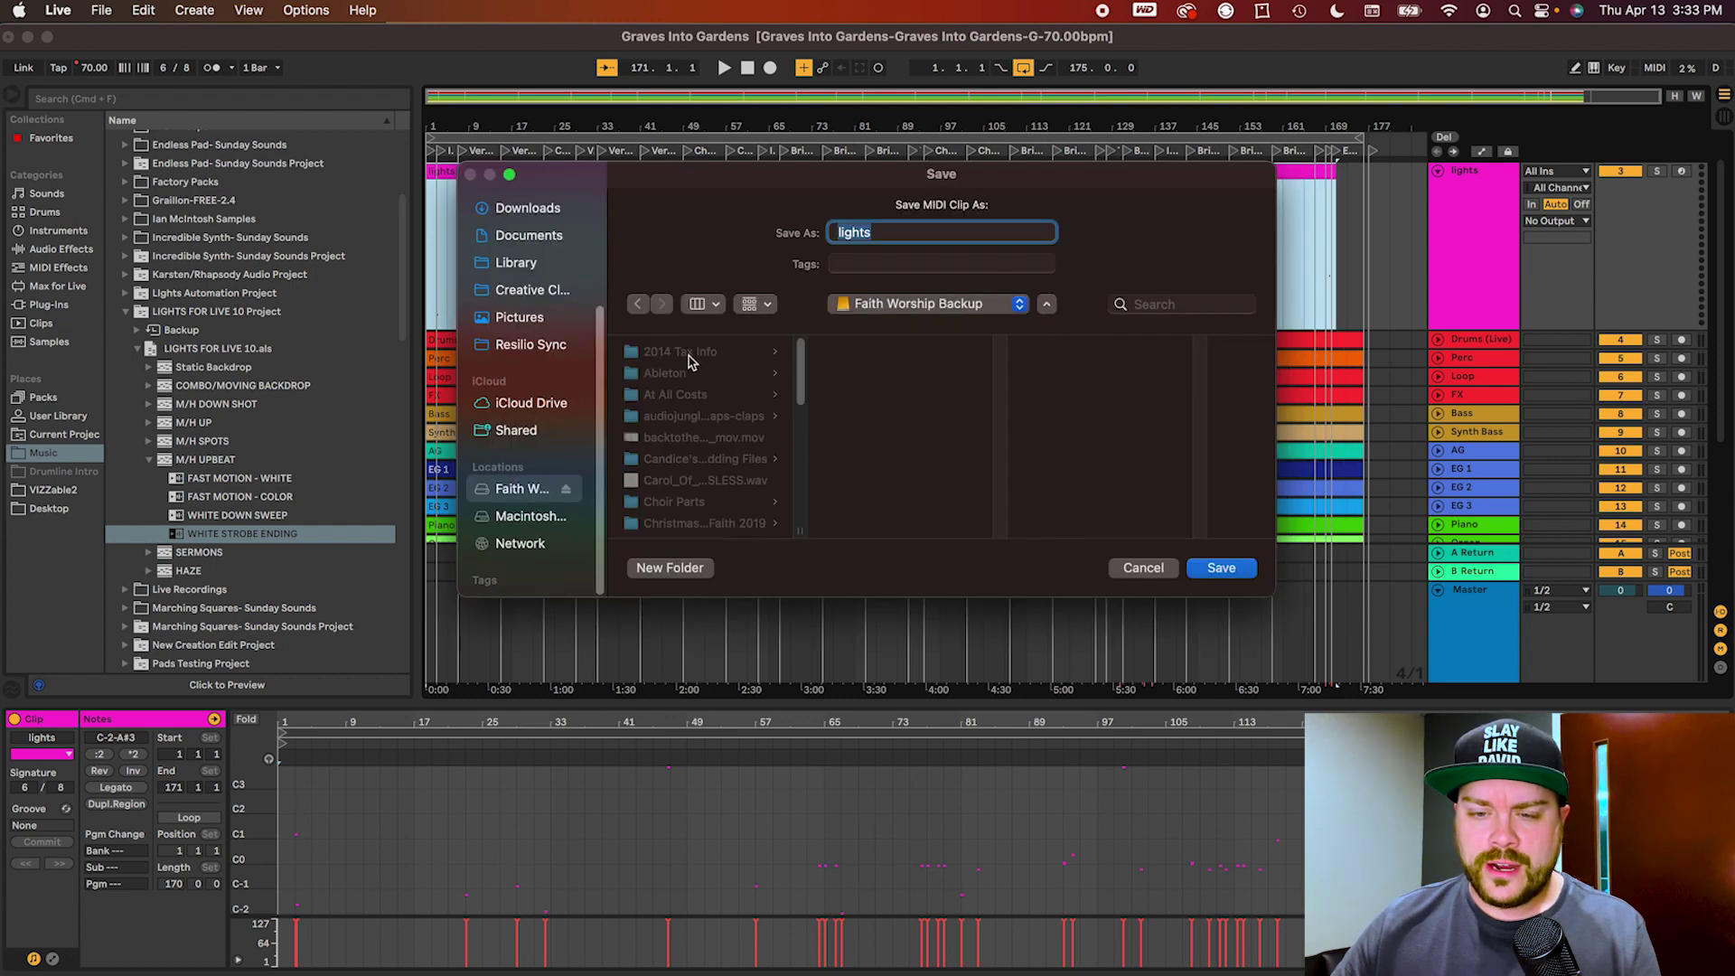
scroll(689, 468, "down", 10)
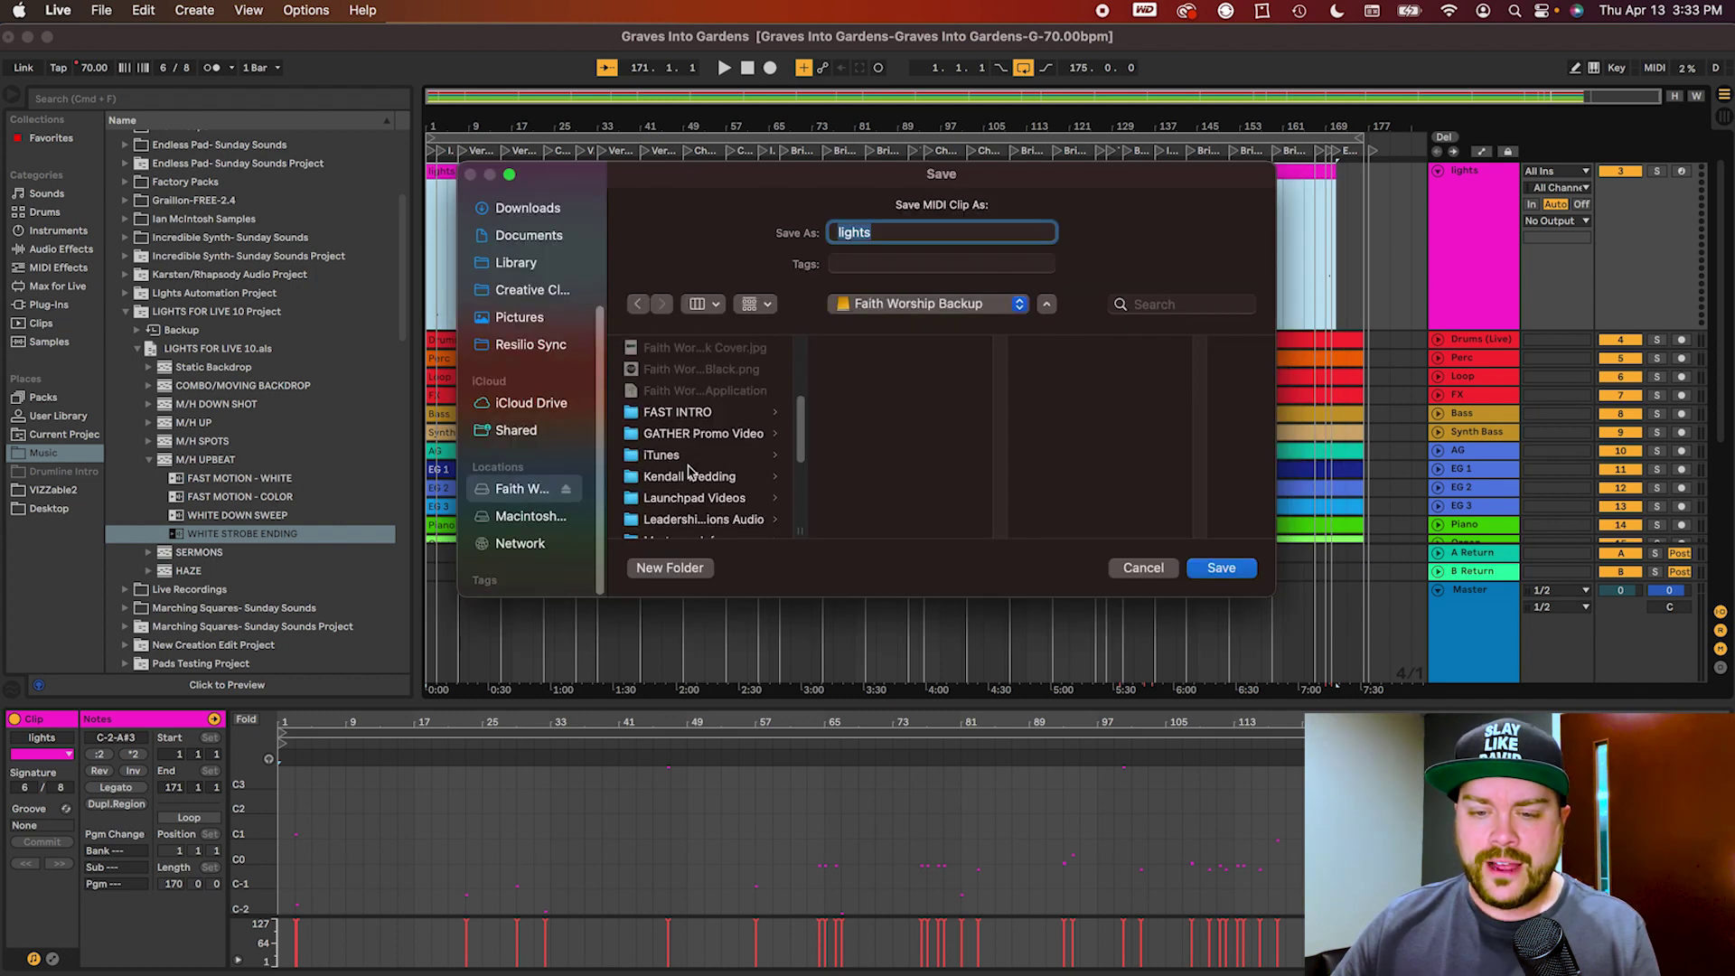
type("L")
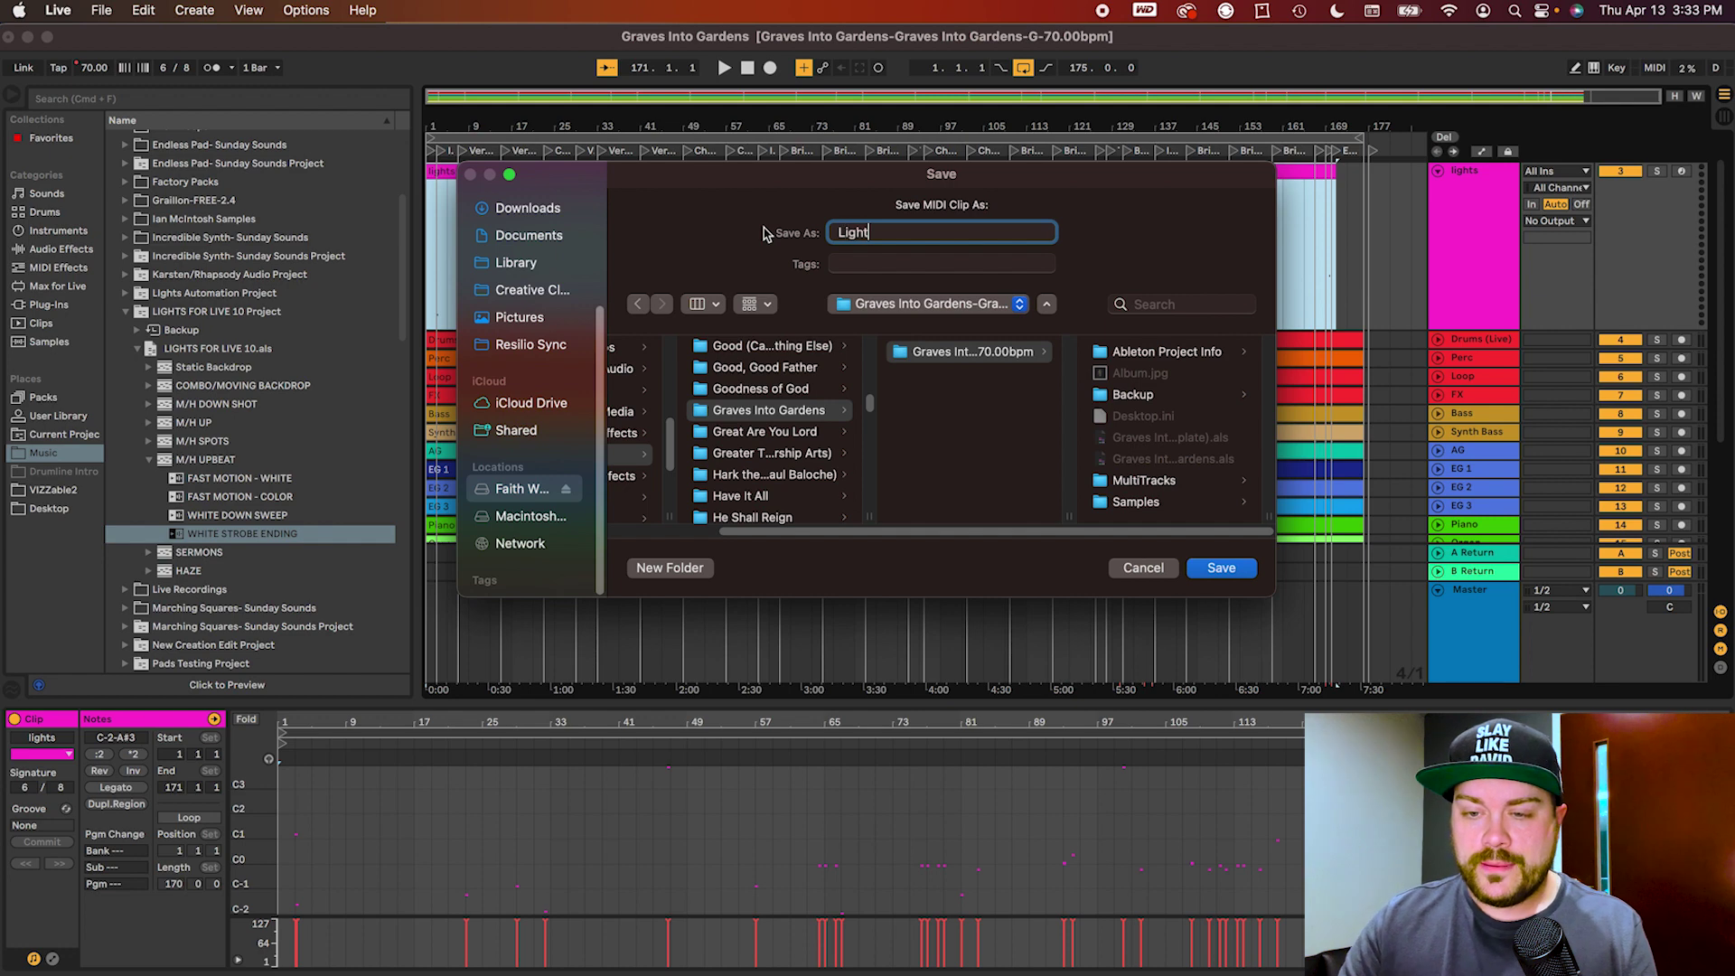
type("ights Midi")
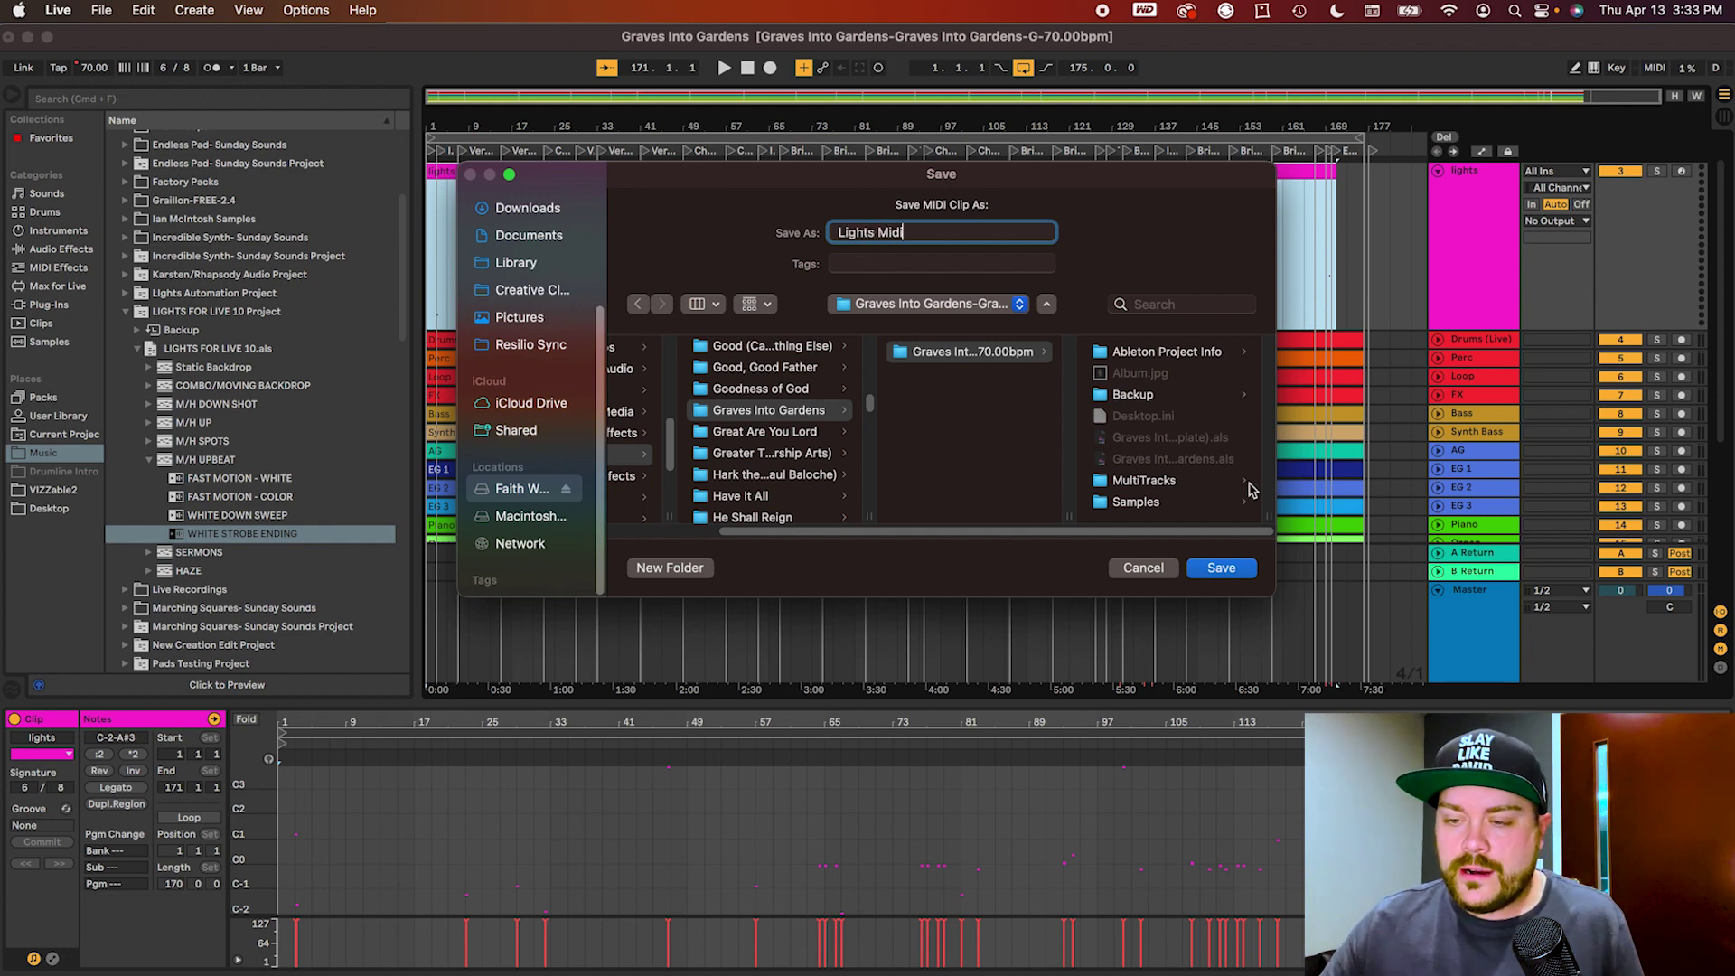
left_click(1220, 567)
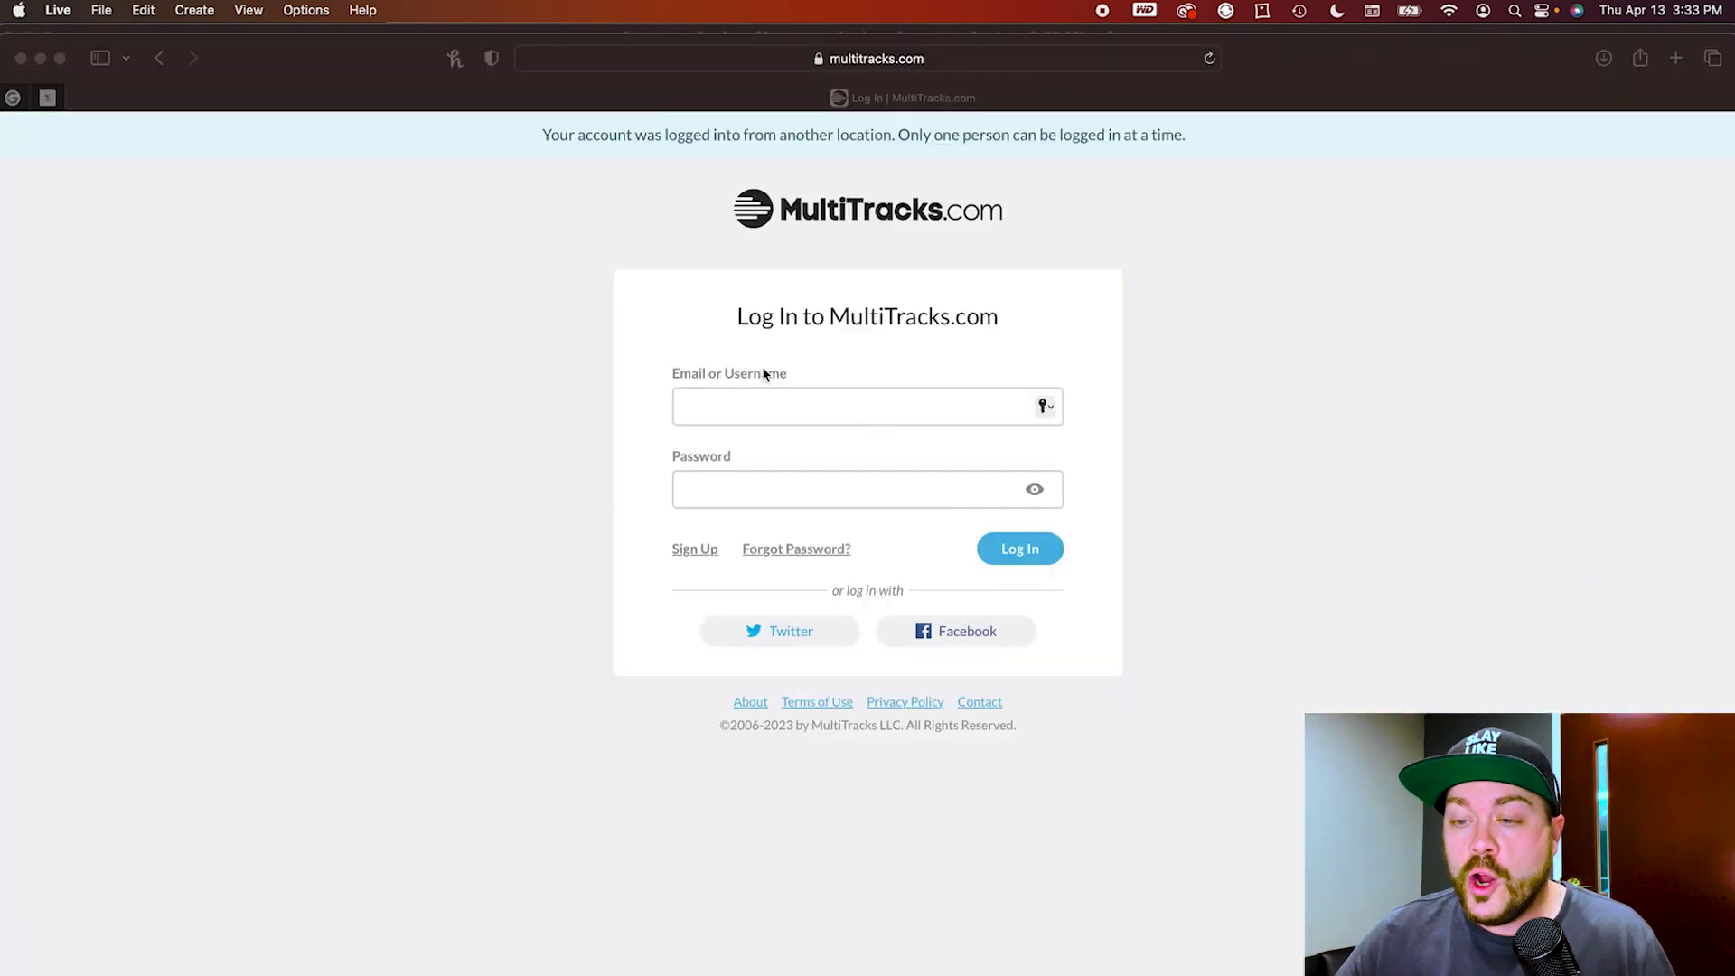
- Switch to Safari and log in to MultiTracks.com with the saved account e-mail and password
left_click(829, 406)
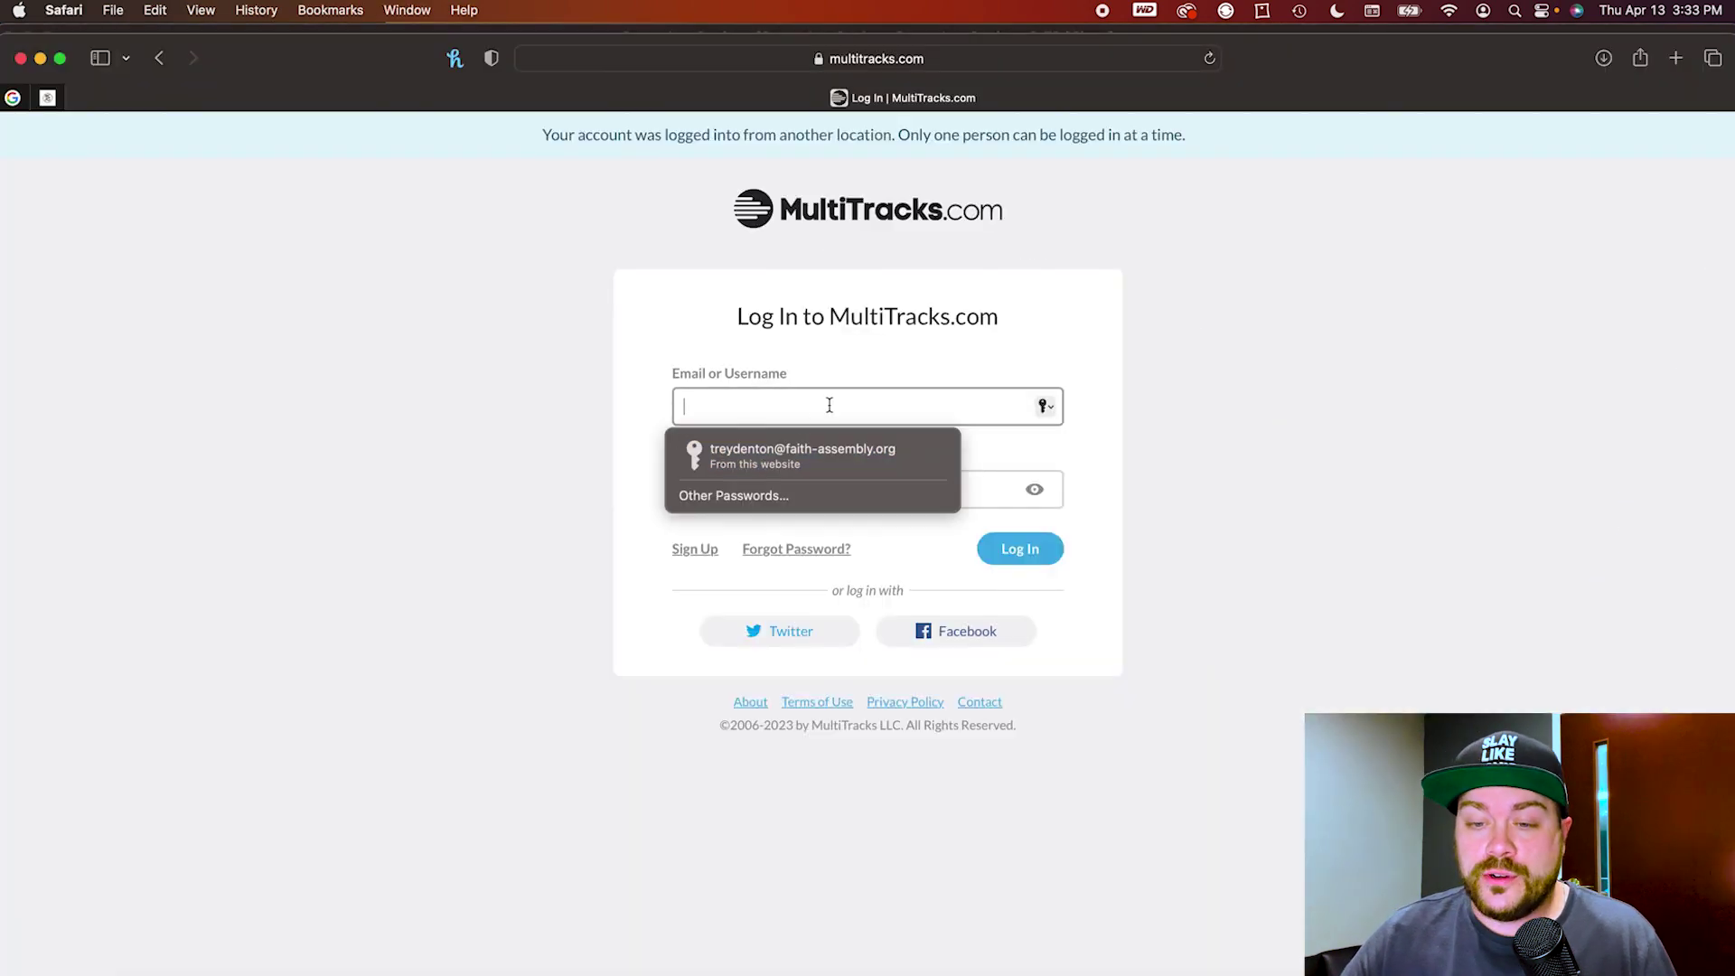
left_click(819, 452)
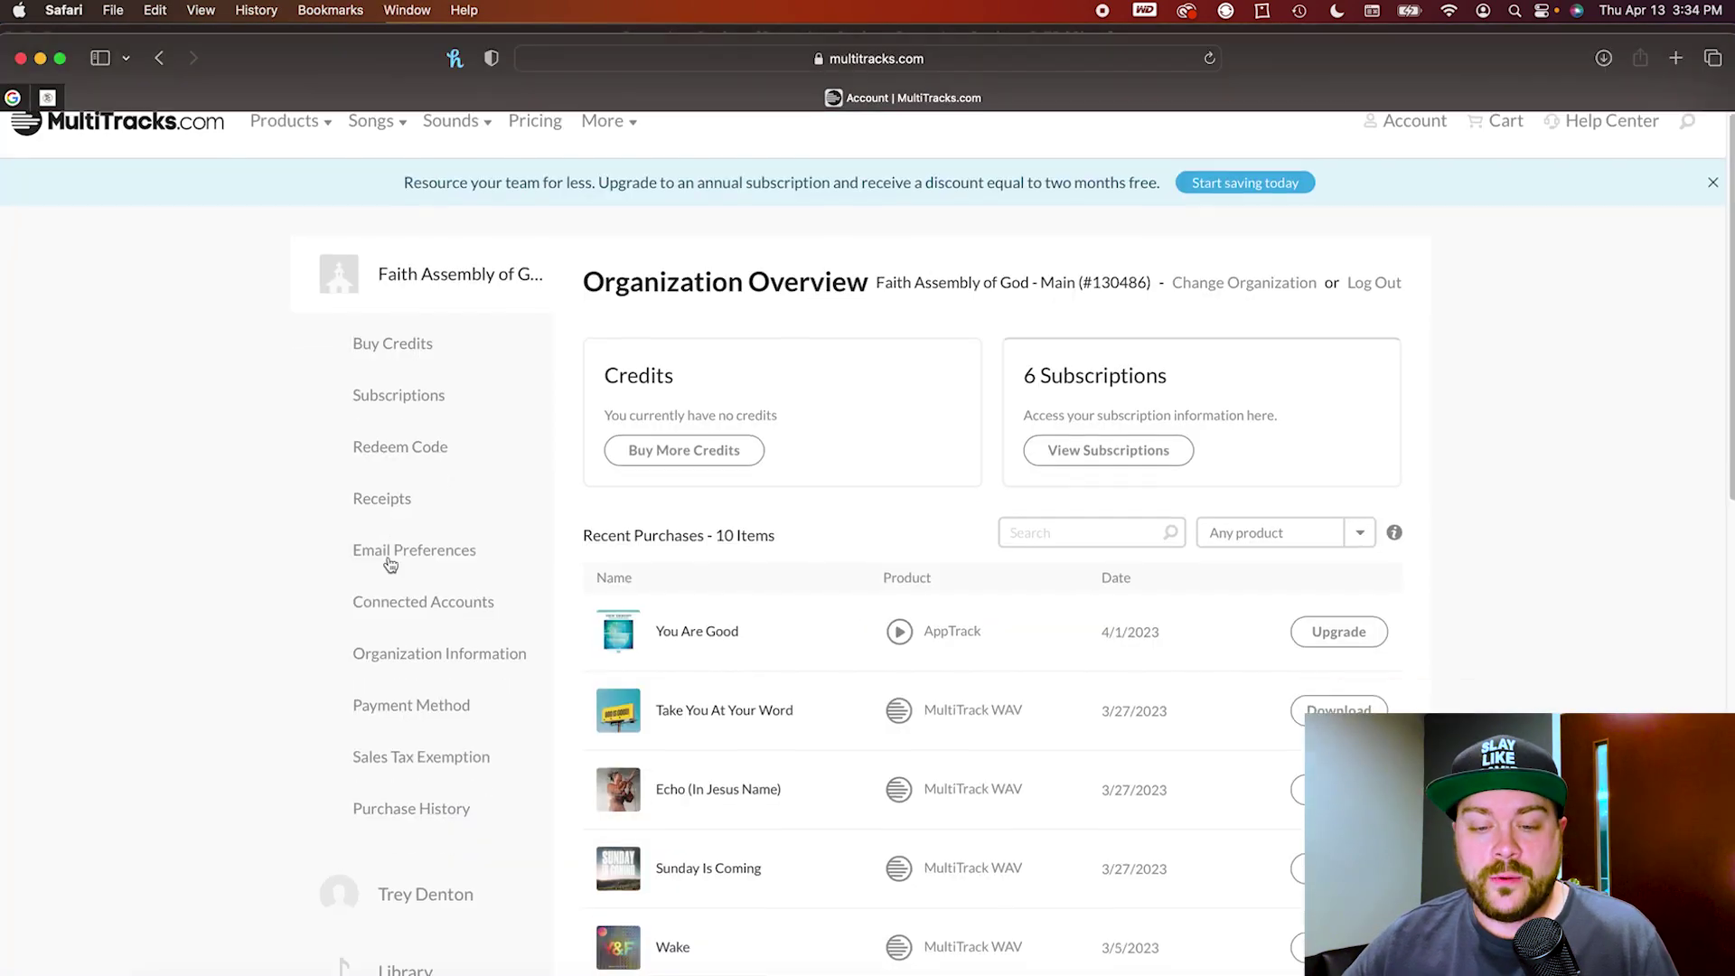
- Open Graves Into Gardens from the MultiTracks library and show its MIDI cues
scroll(390, 564, "down", 6)
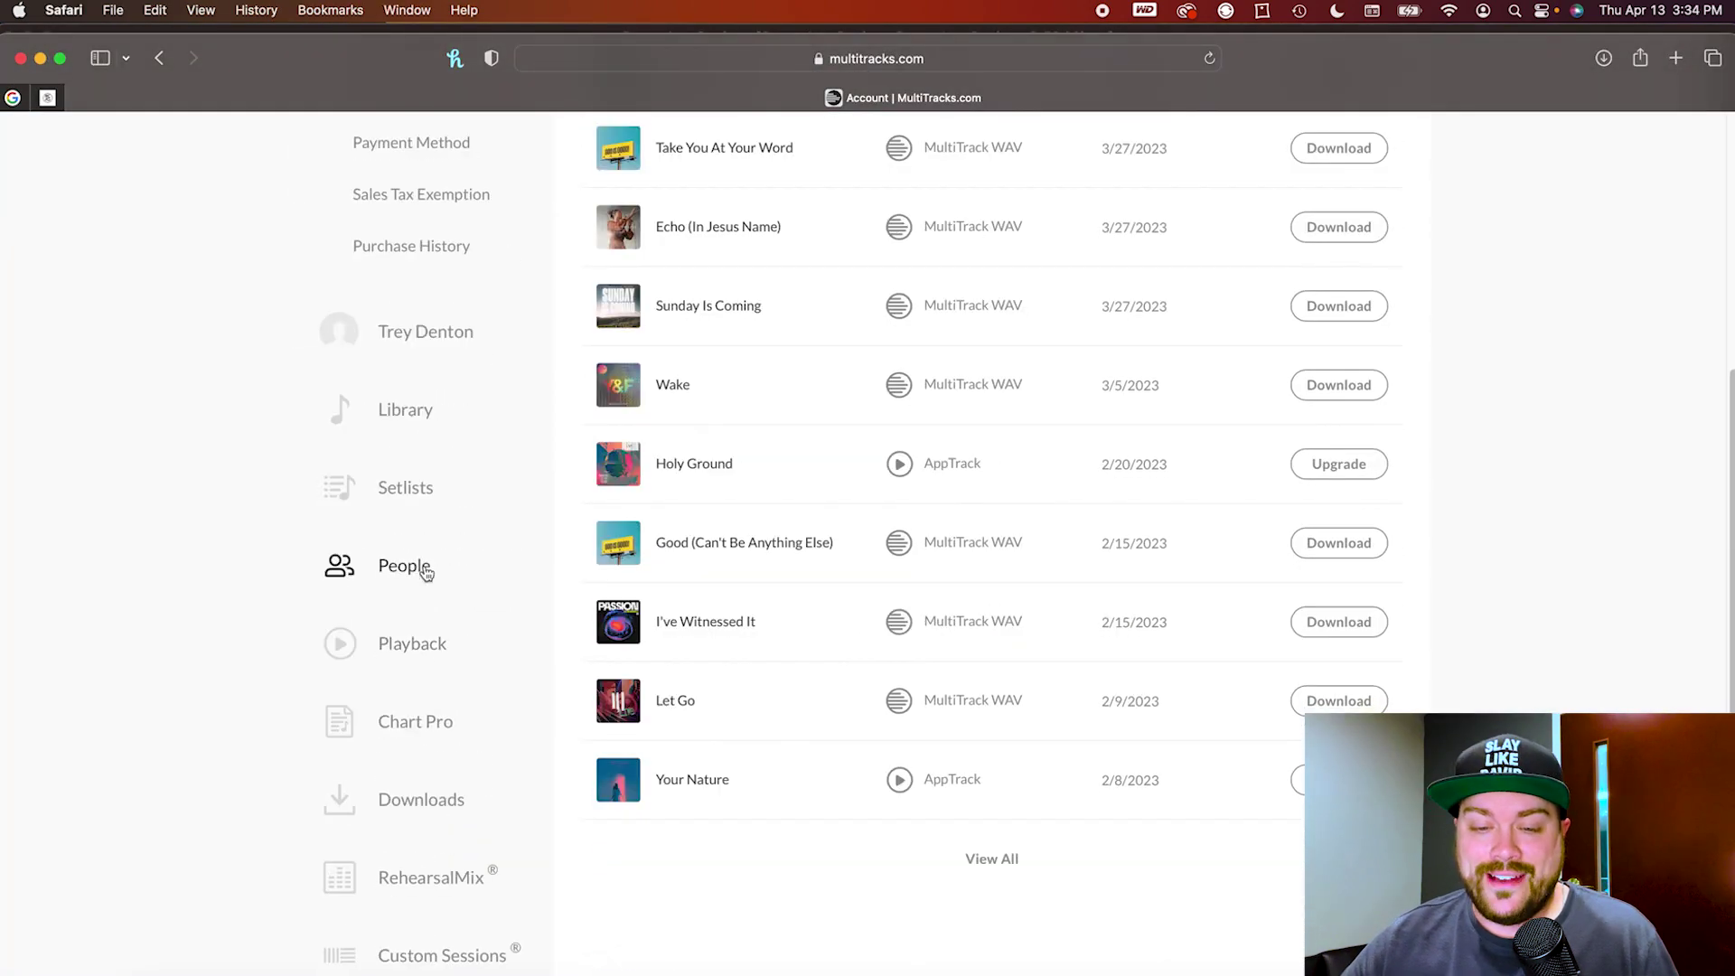
left_click(413, 417)
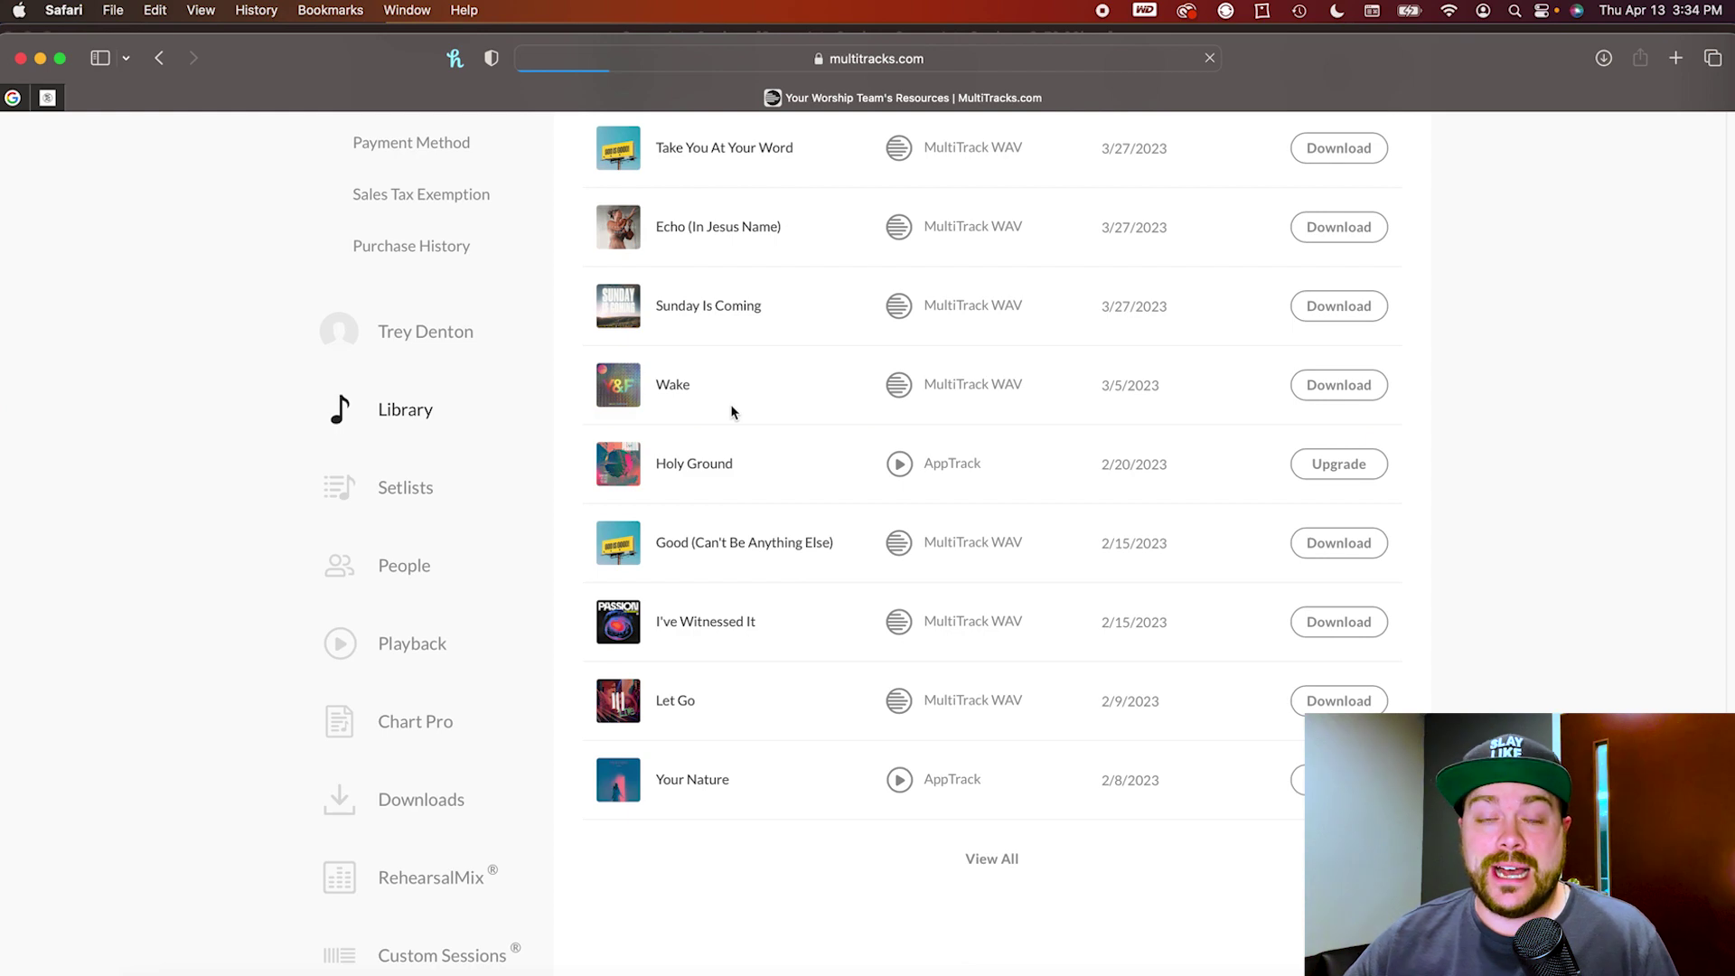
scroll(759, 533, "down", 1)
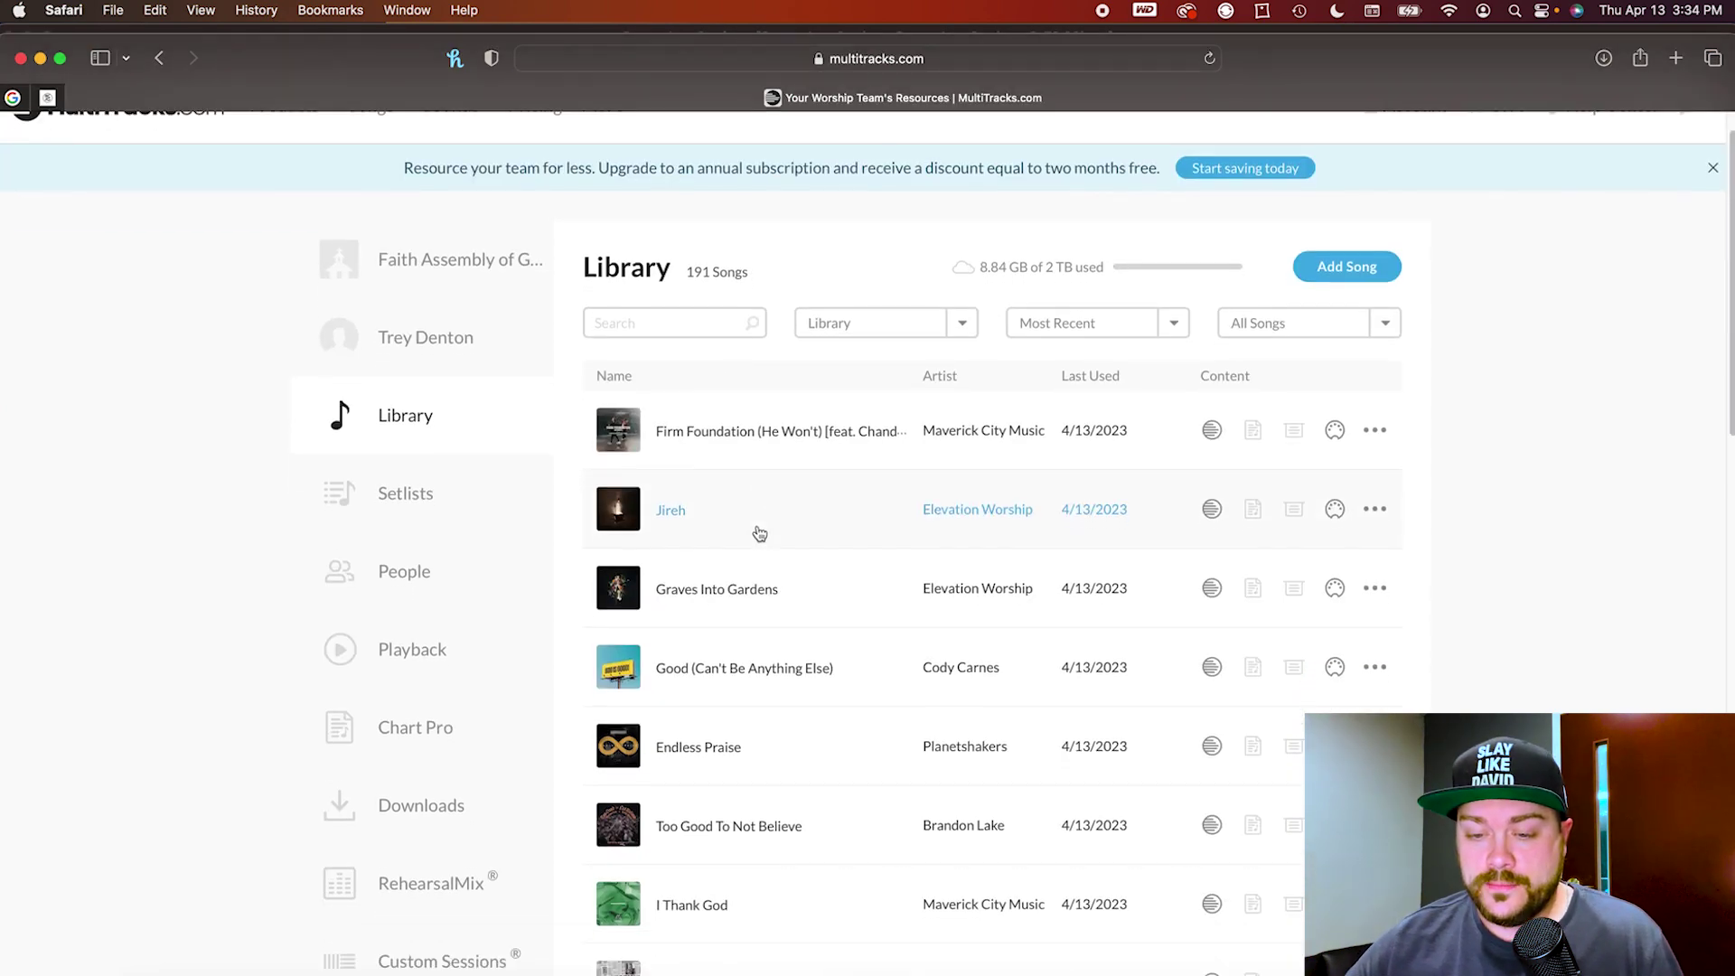
left_click(734, 588)
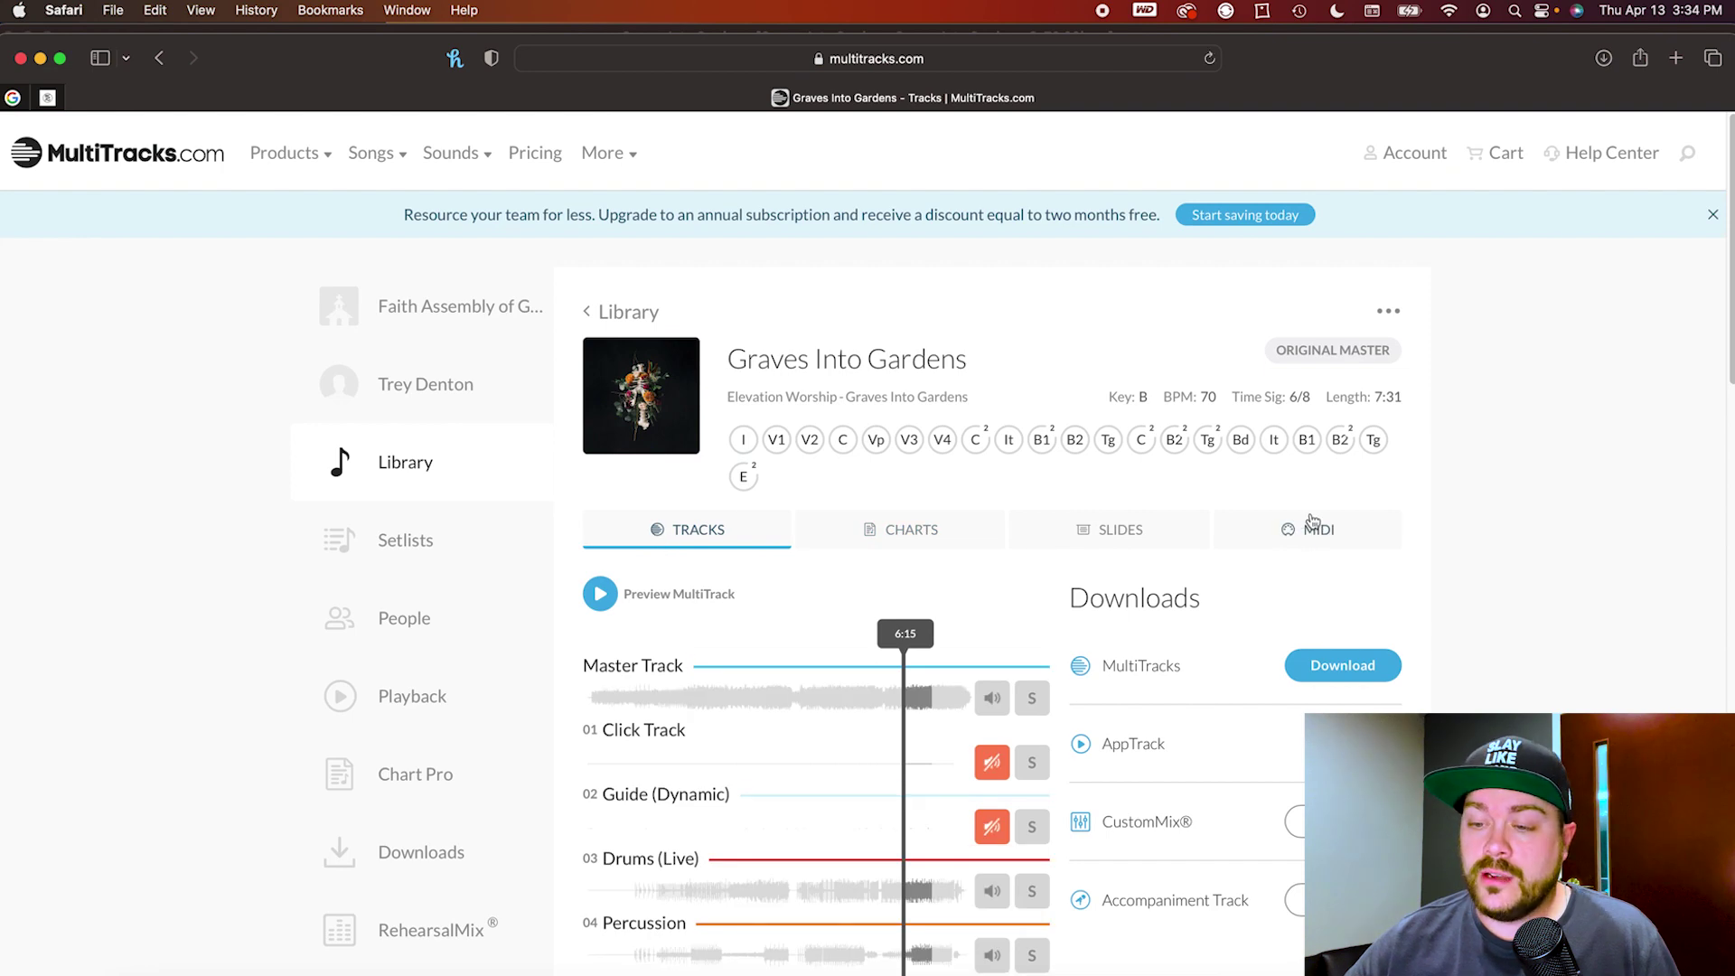
left_click(1322, 531)
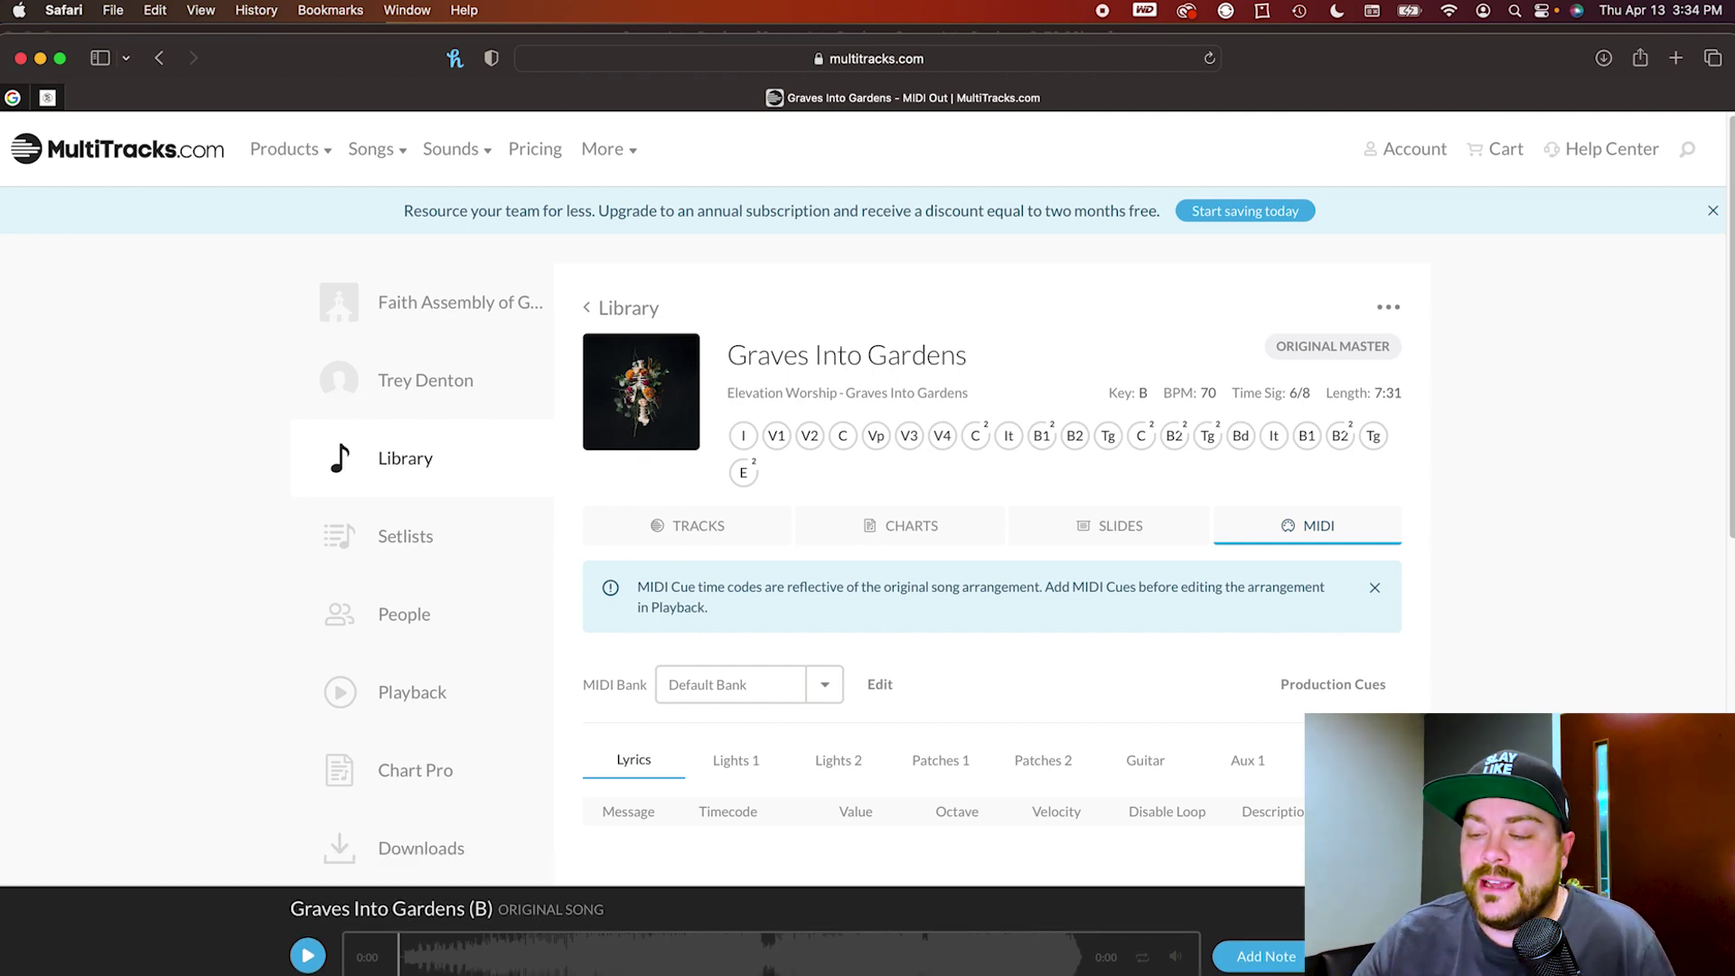
- Clear all existing MIDI cues from the song's Lights 1 bus
scroll(847, 271, "down", 10)
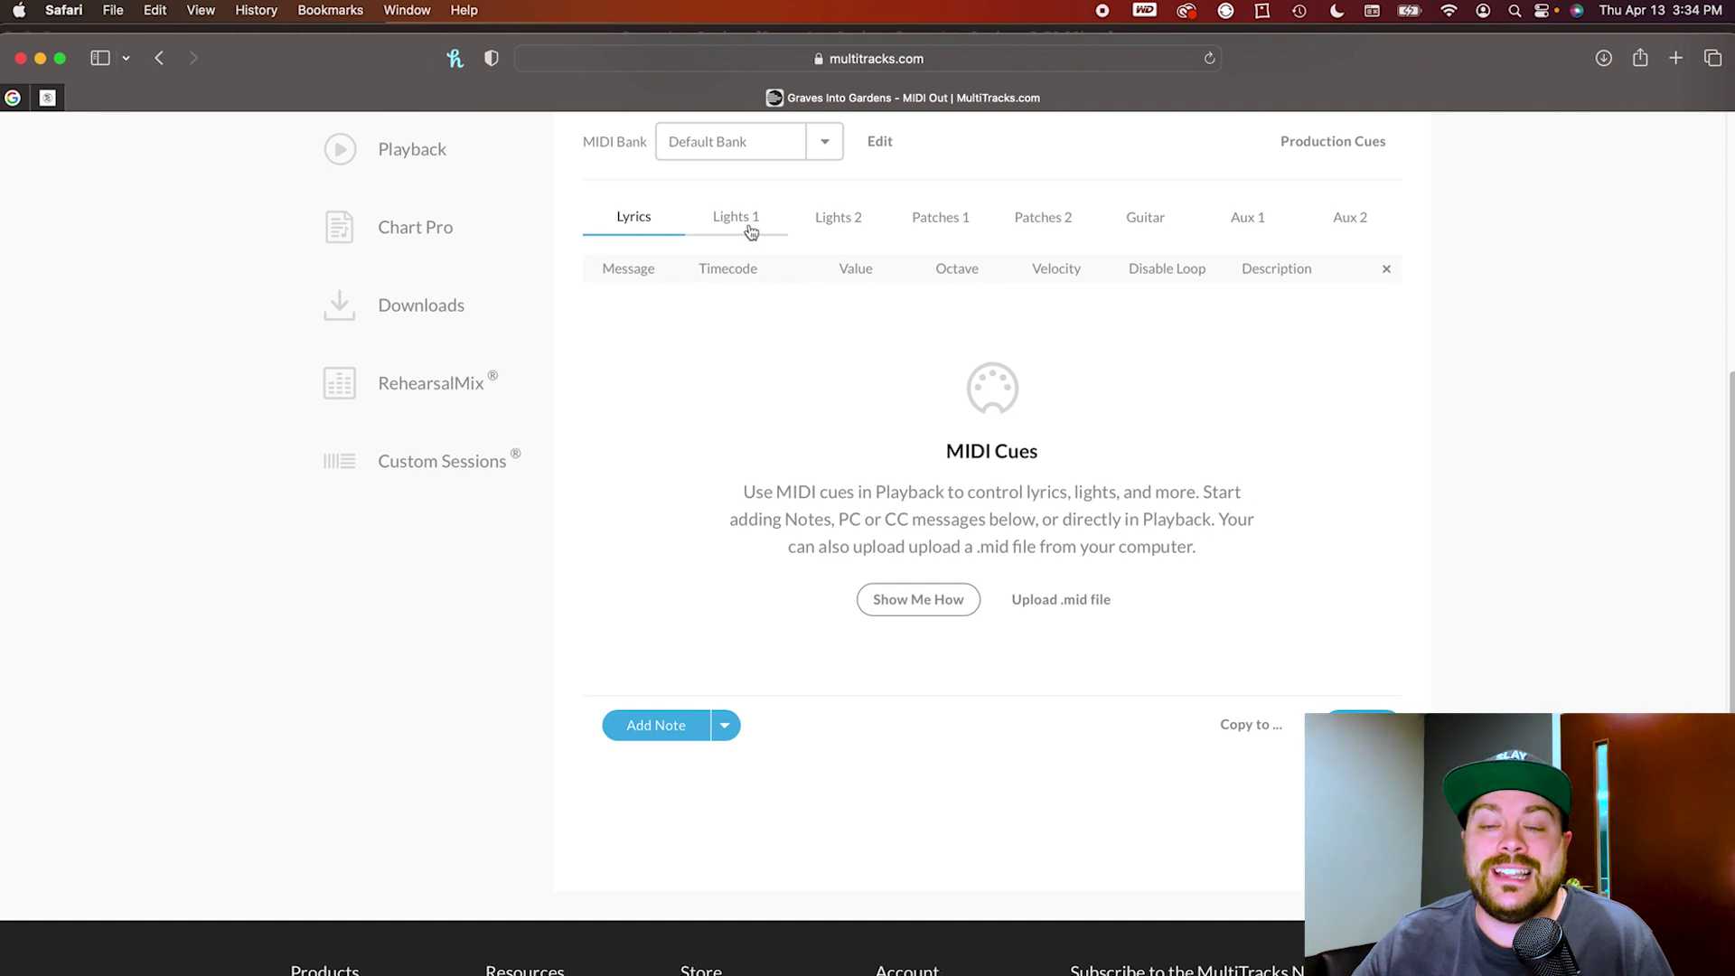
scroll(946, 327, "up", 3)
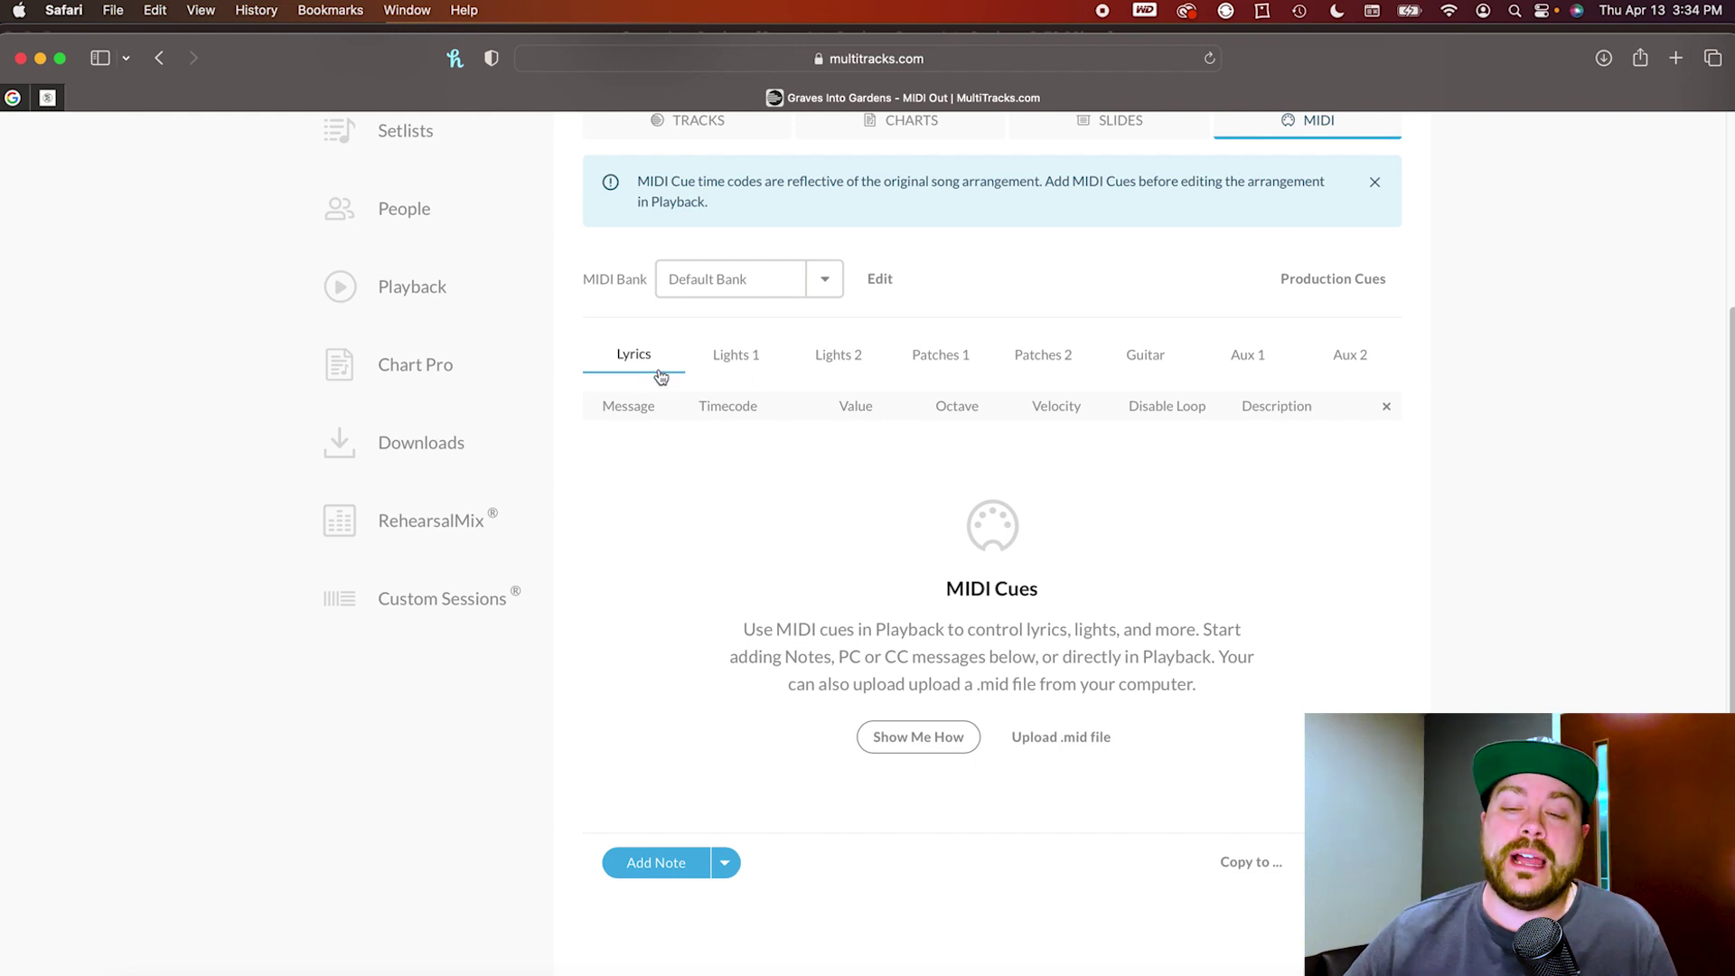
left_click(739, 354)
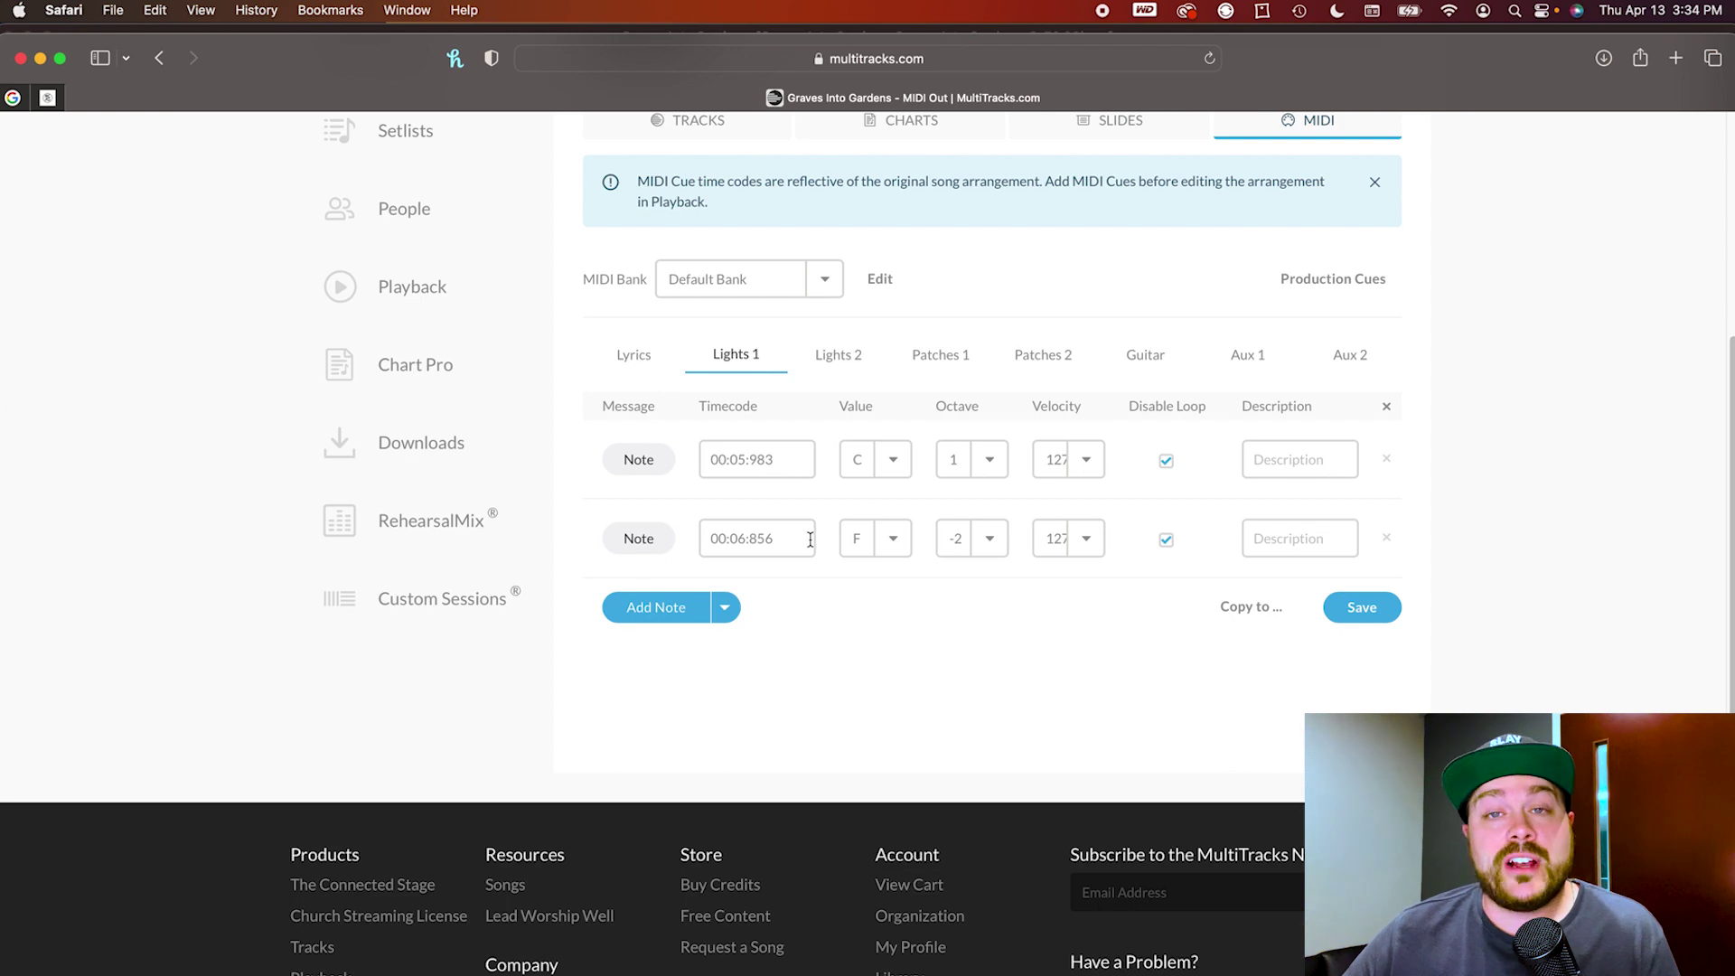
left_click(1385, 406)
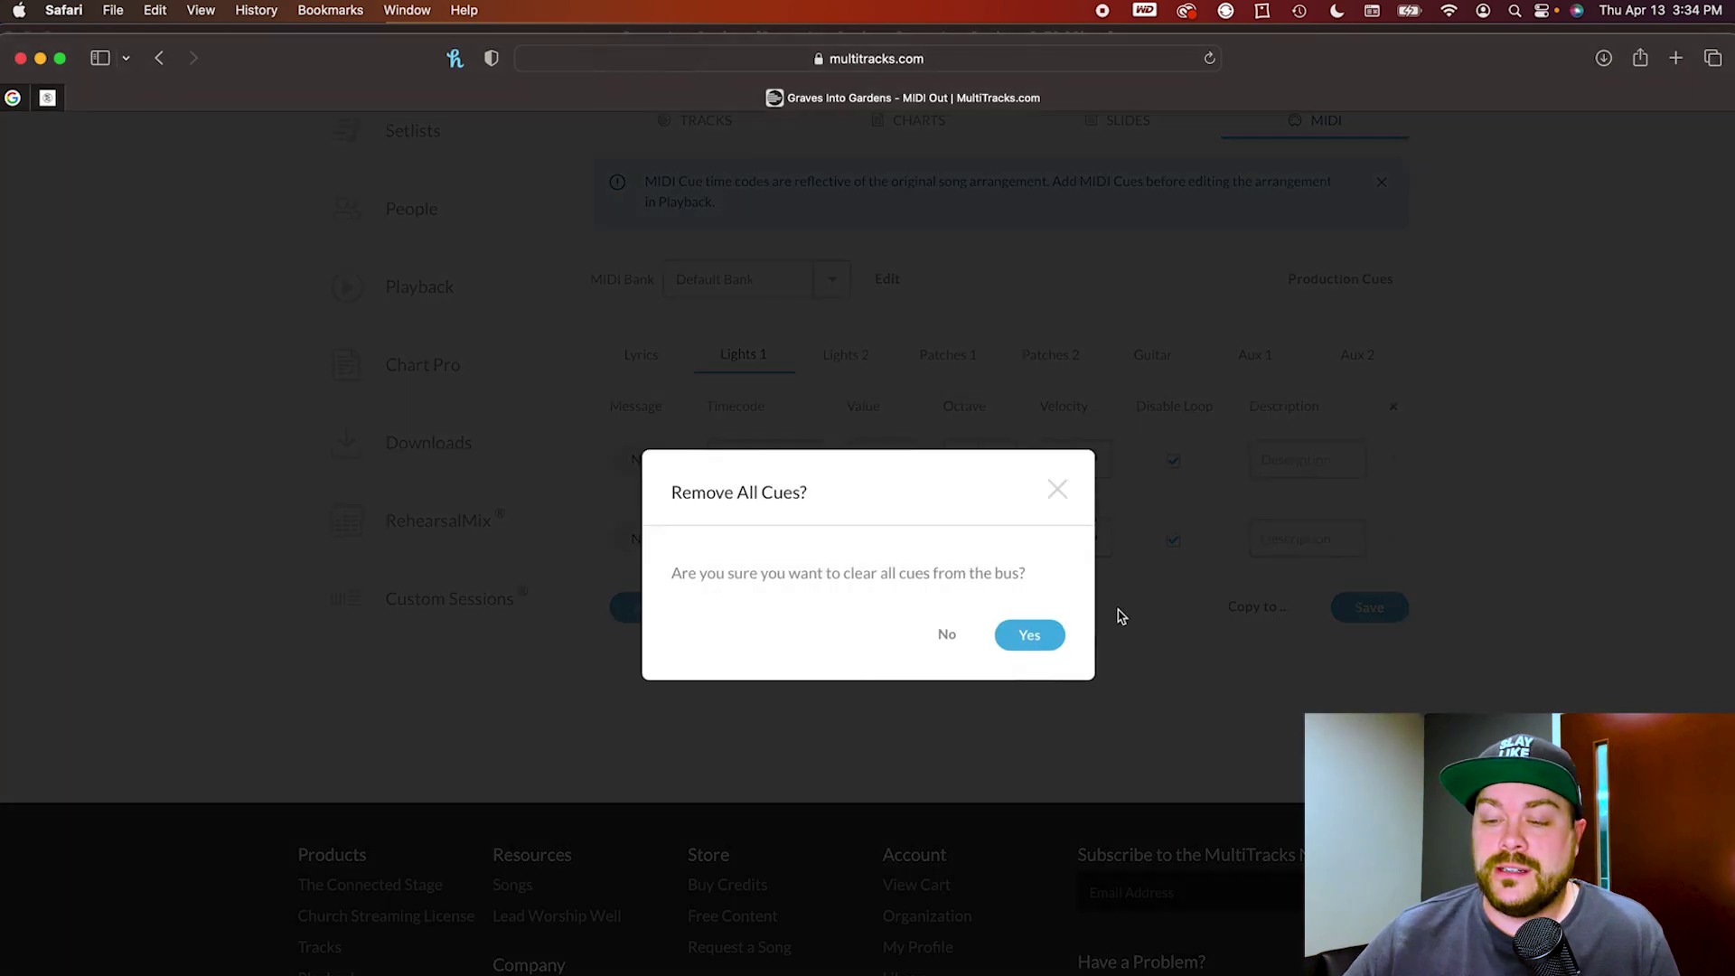
left_click(1030, 632)
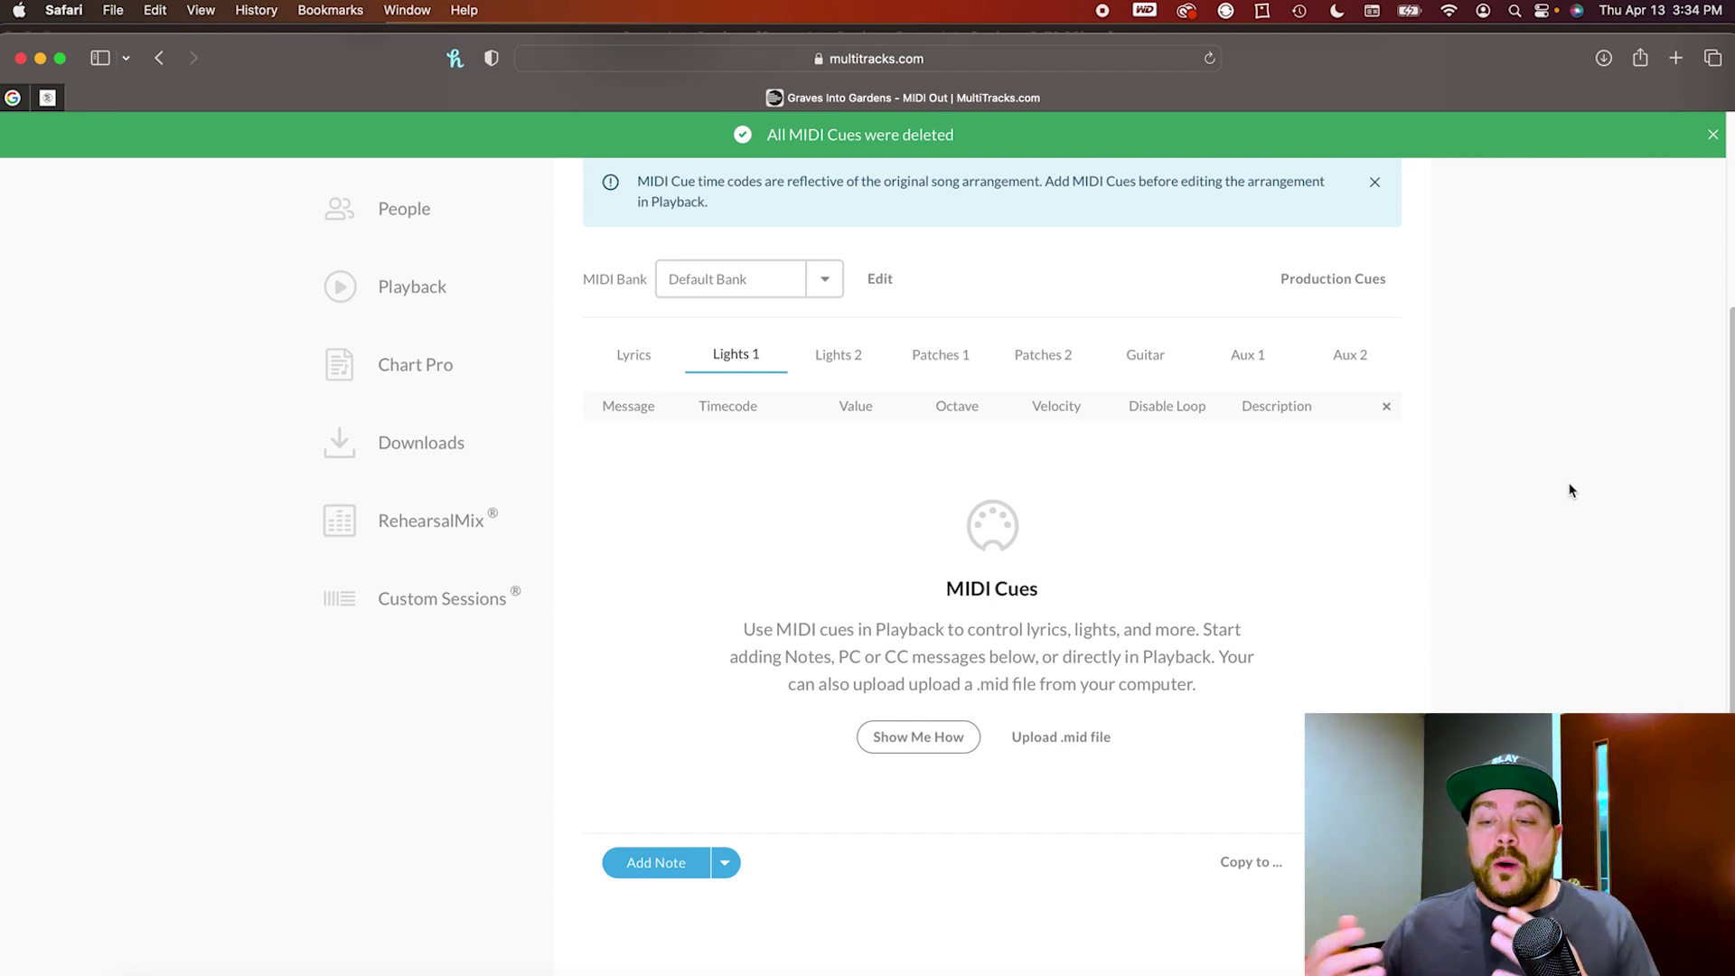
- Upload Lights Midi.mid from the Graves Into Gardens project folder in Finder to the Lights 1 bus and look through the imported cues
left_click(1072, 737)
scroll(1037, 579, "up", 1)
scroll(1037, 579, "up", 3)
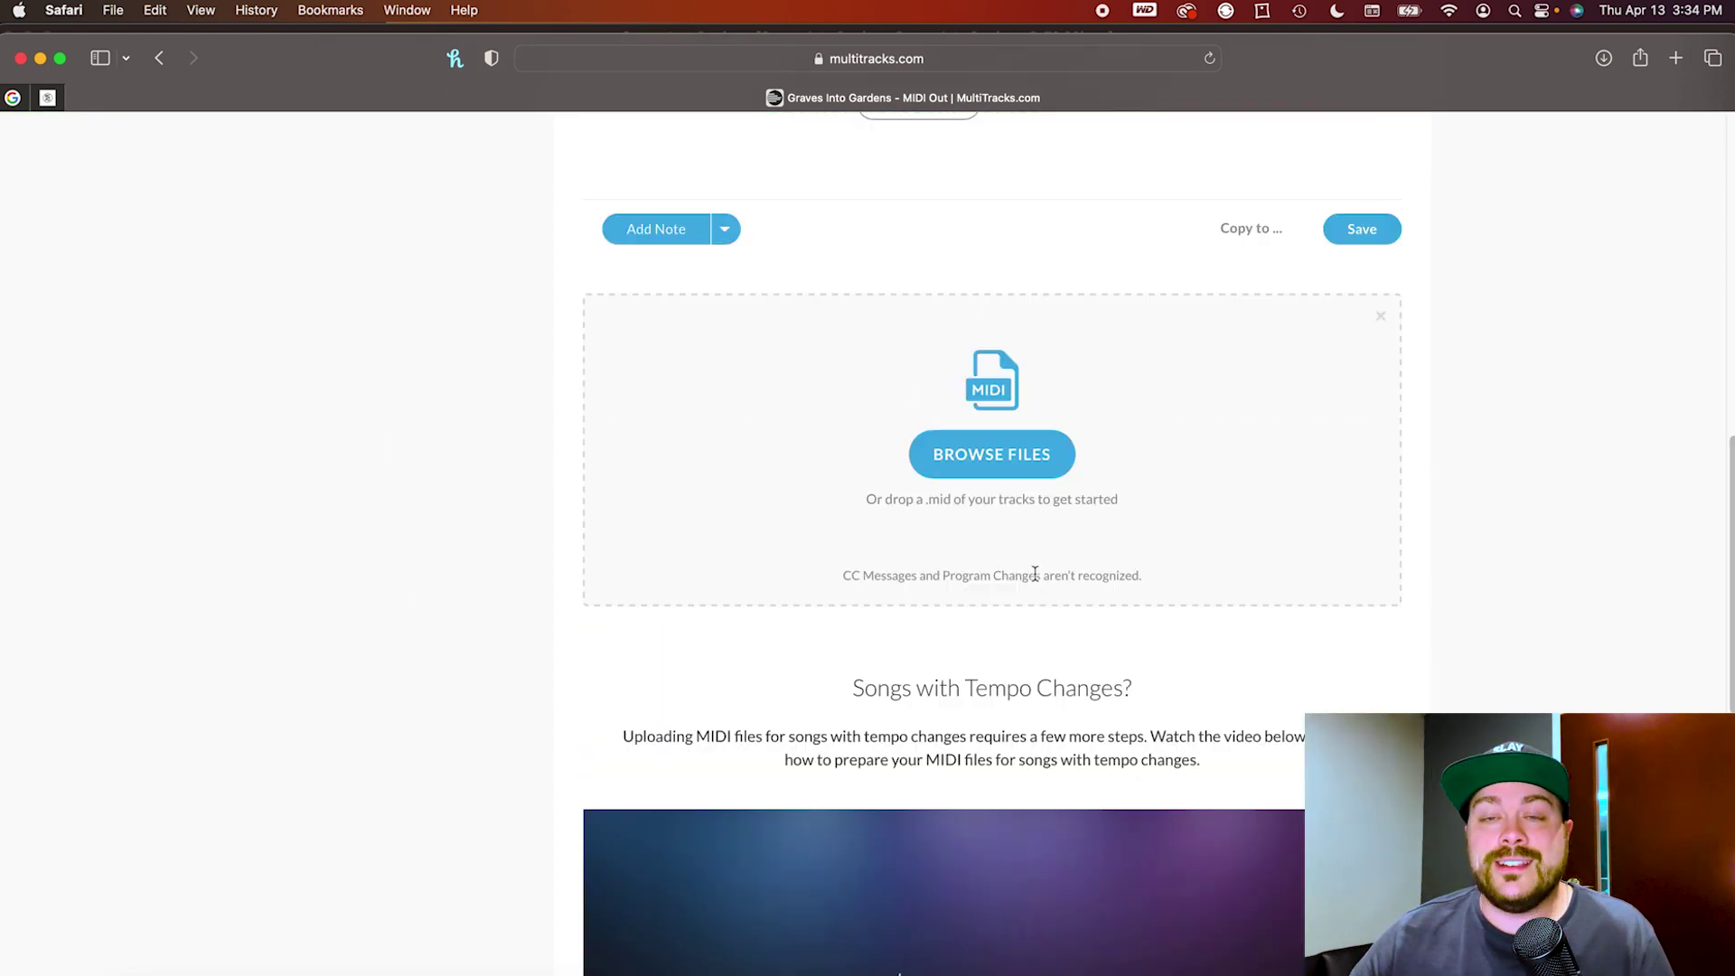
left_click(136, 969)
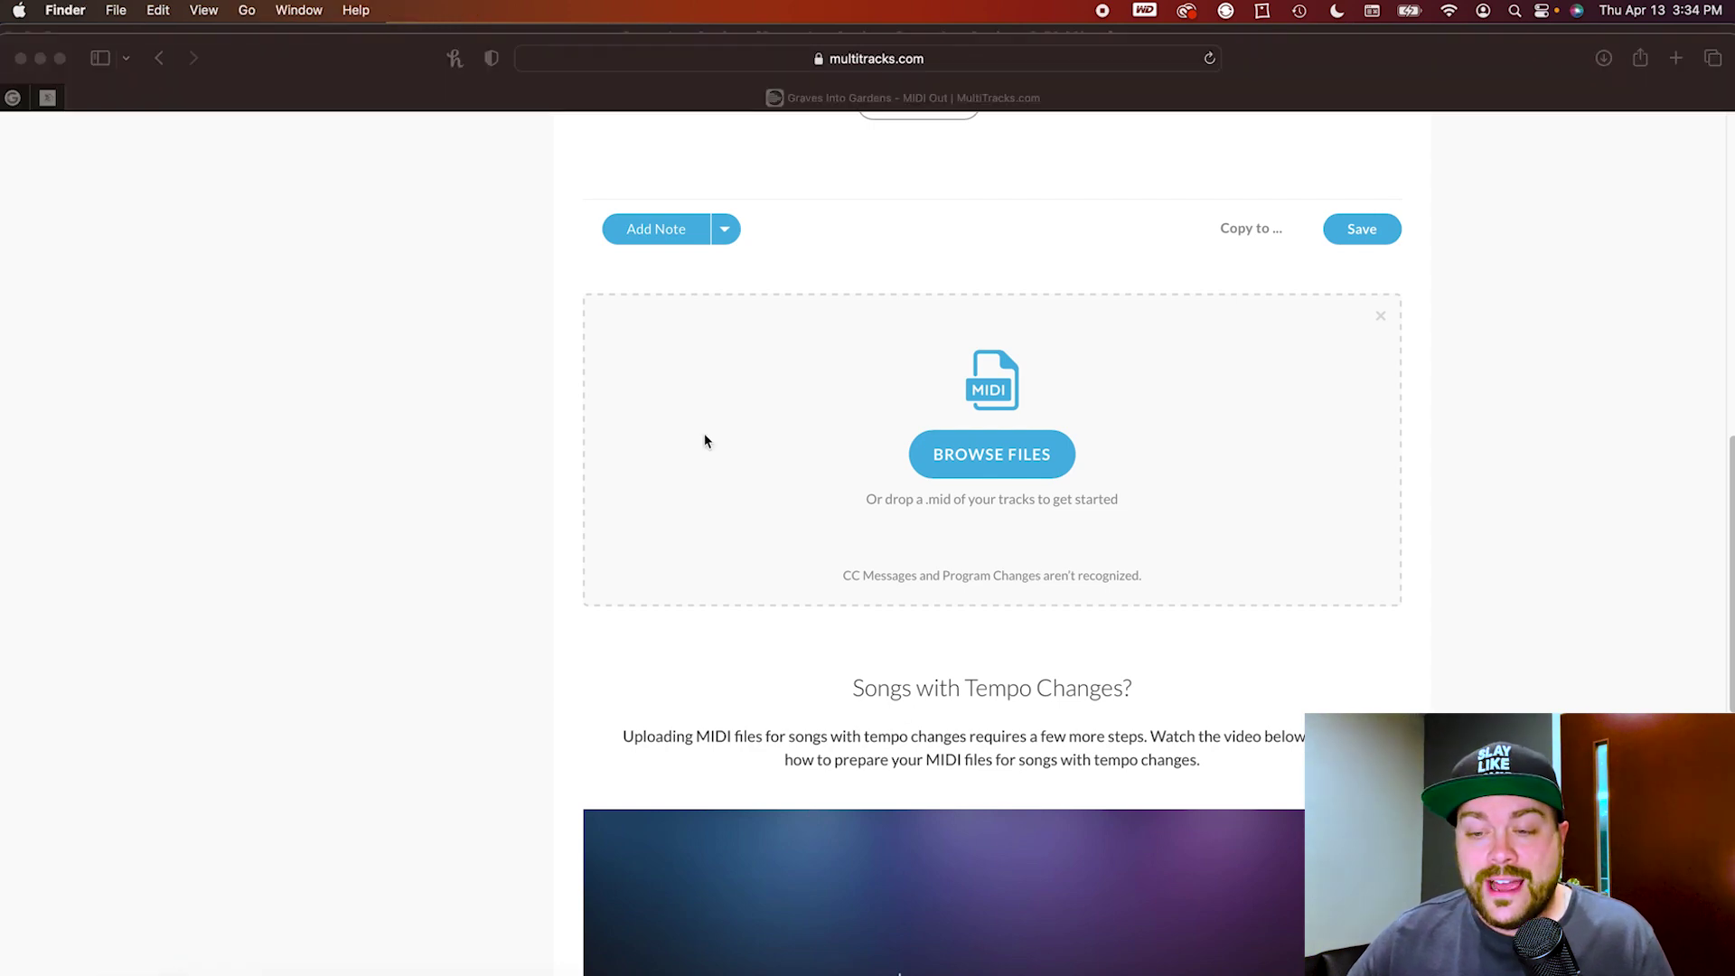
scroll(177, 500, "down", 5)
left_click(86, 577)
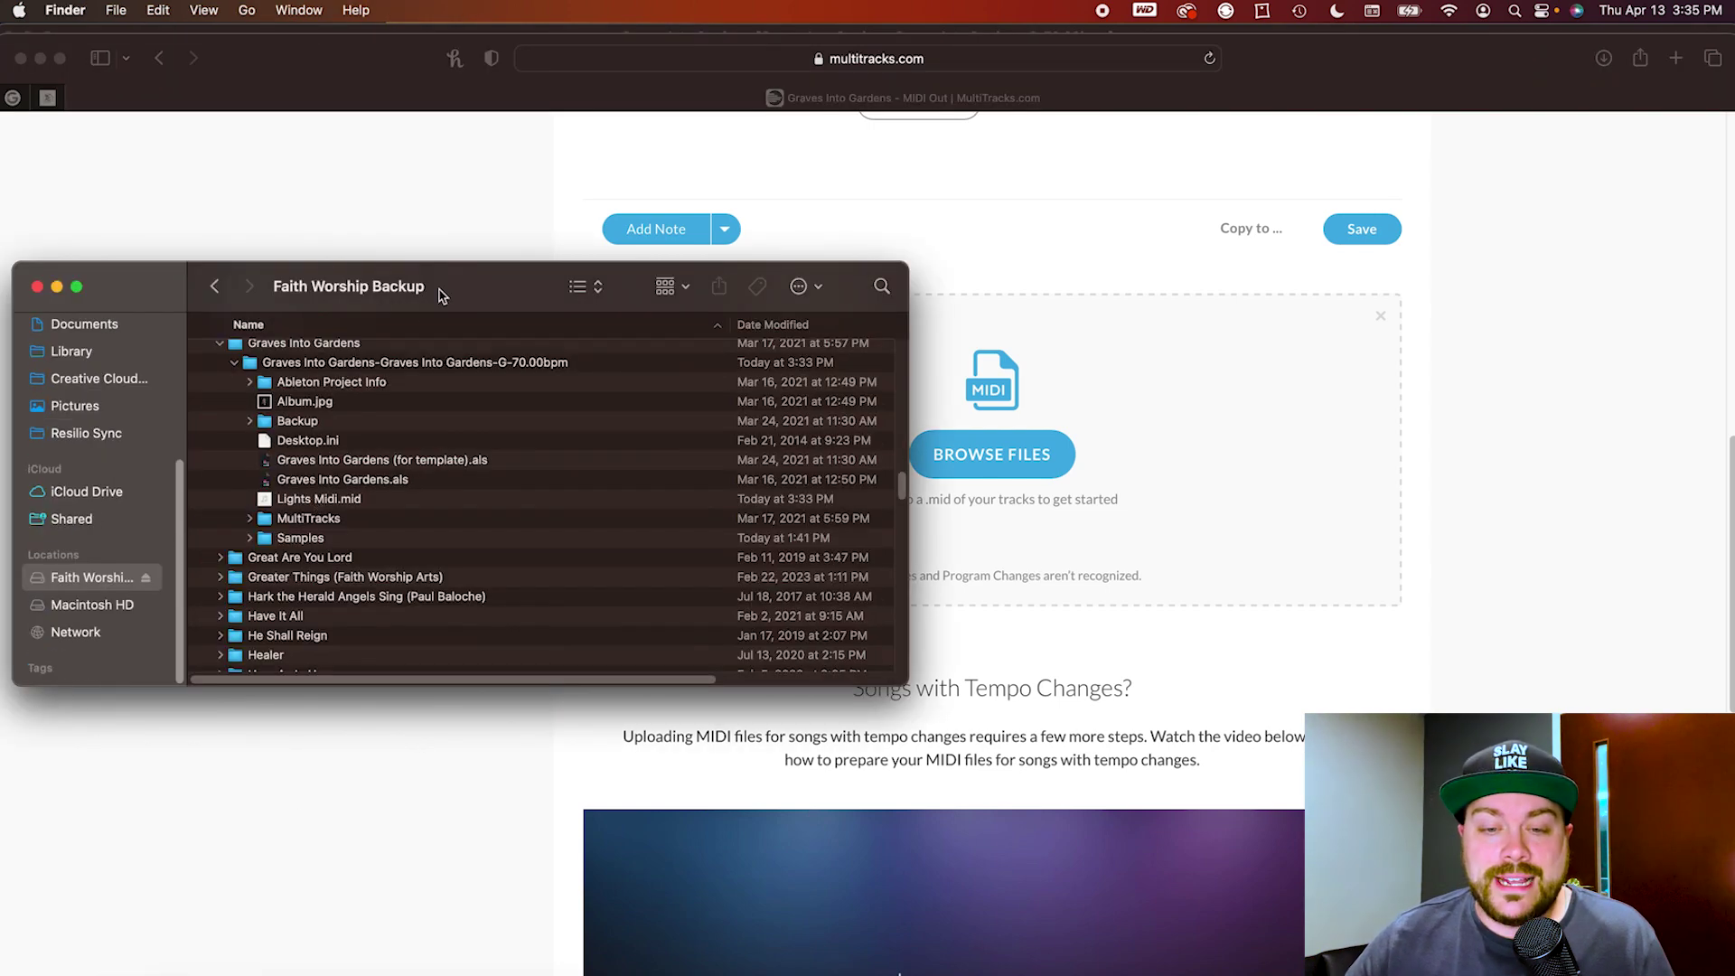
left_click_drag(441, 291, 413, 139)
left_click(298, 355)
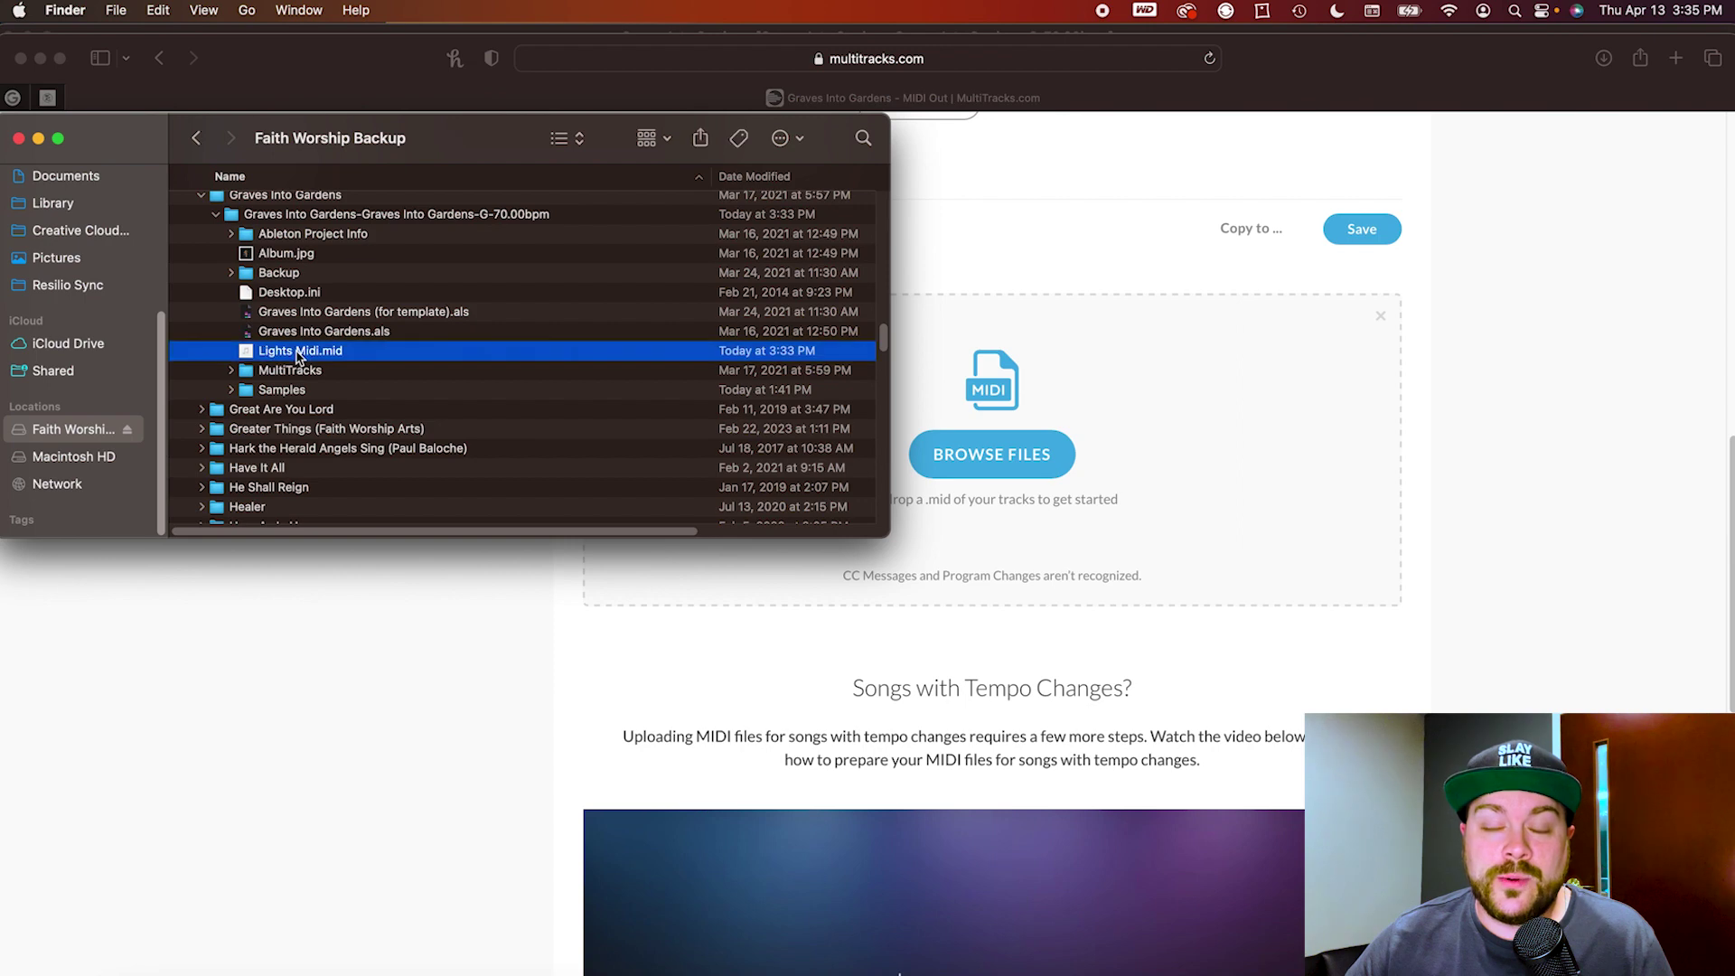
left_click_drag(258, 355, 1080, 443)
left_click(1653, 462)
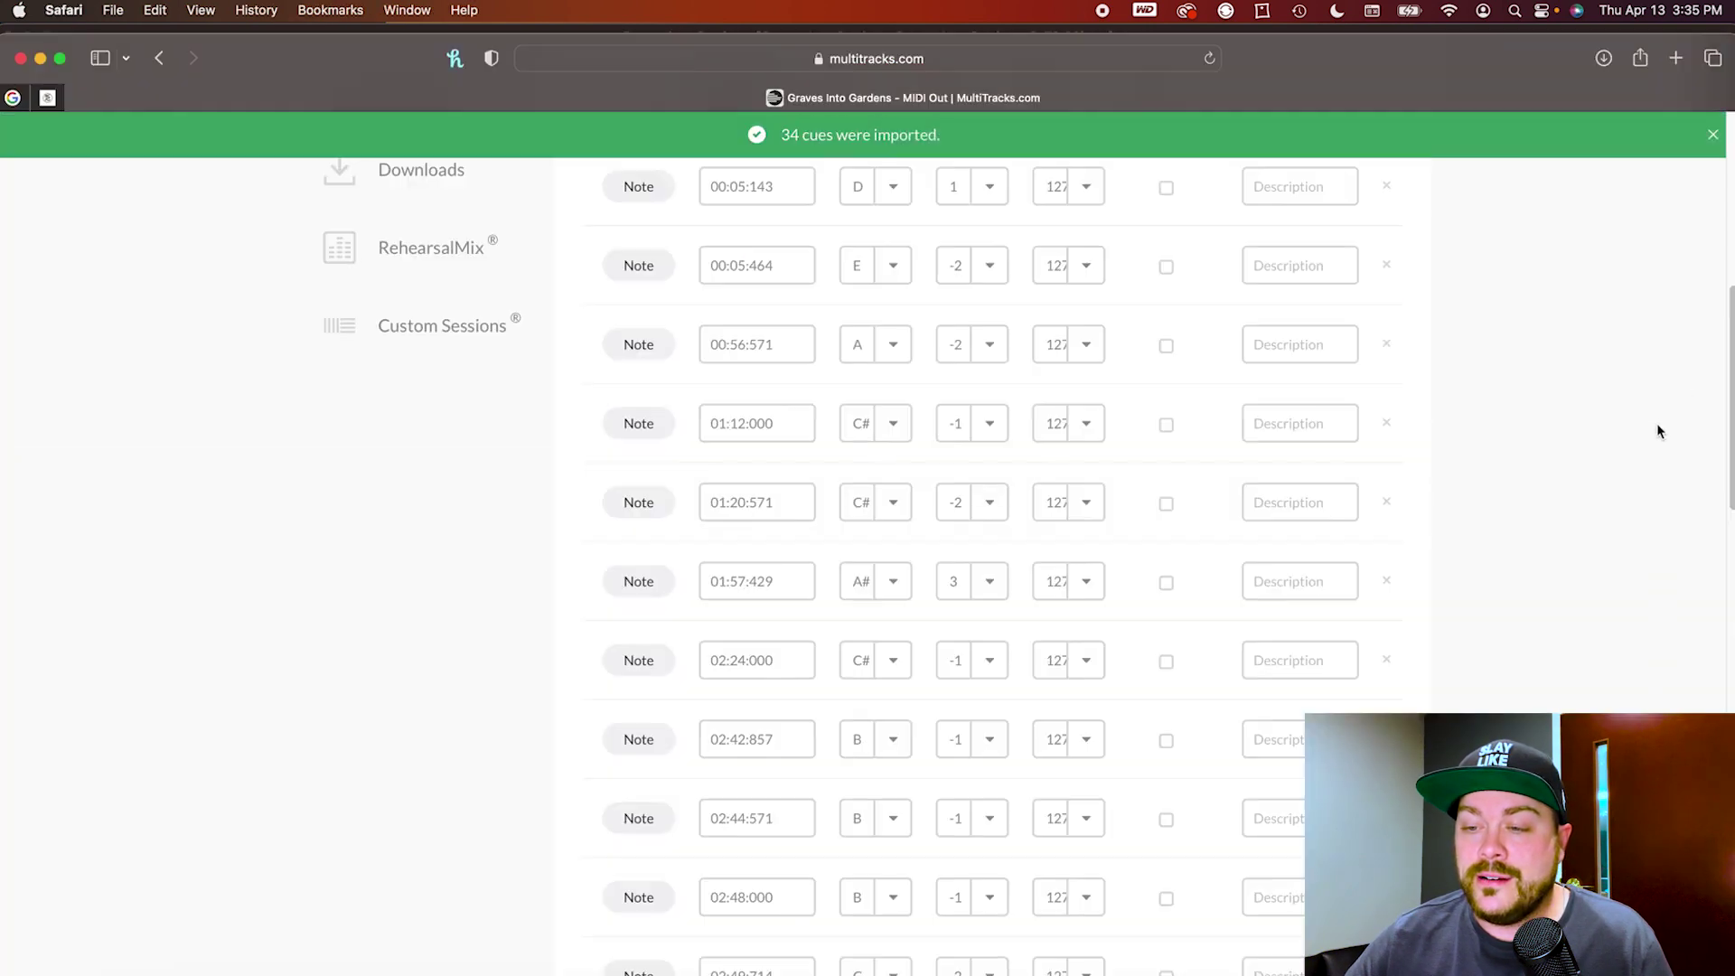
scroll(1648, 475, "down", 10)
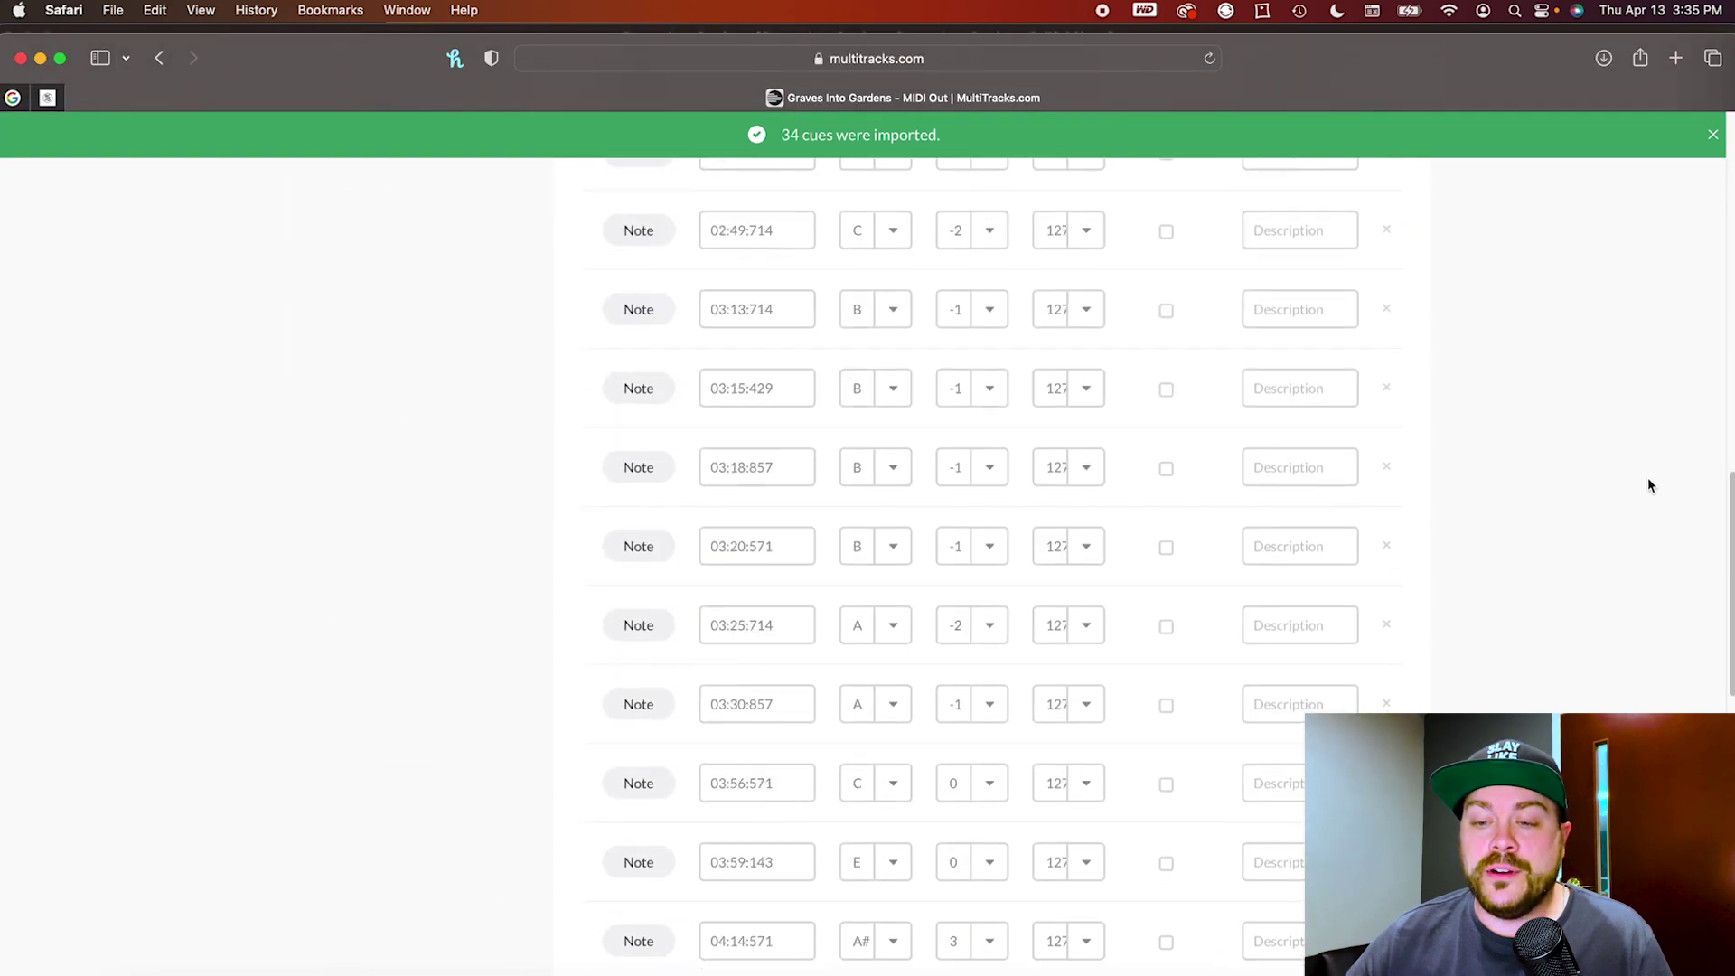
- Turn on Disable Loop for every cue in the Lights 1 bus, from timecode 00:05:143 through 04:45:429
scroll(1648, 488, "down", 5)
scroll(1637, 486, "up", 10)
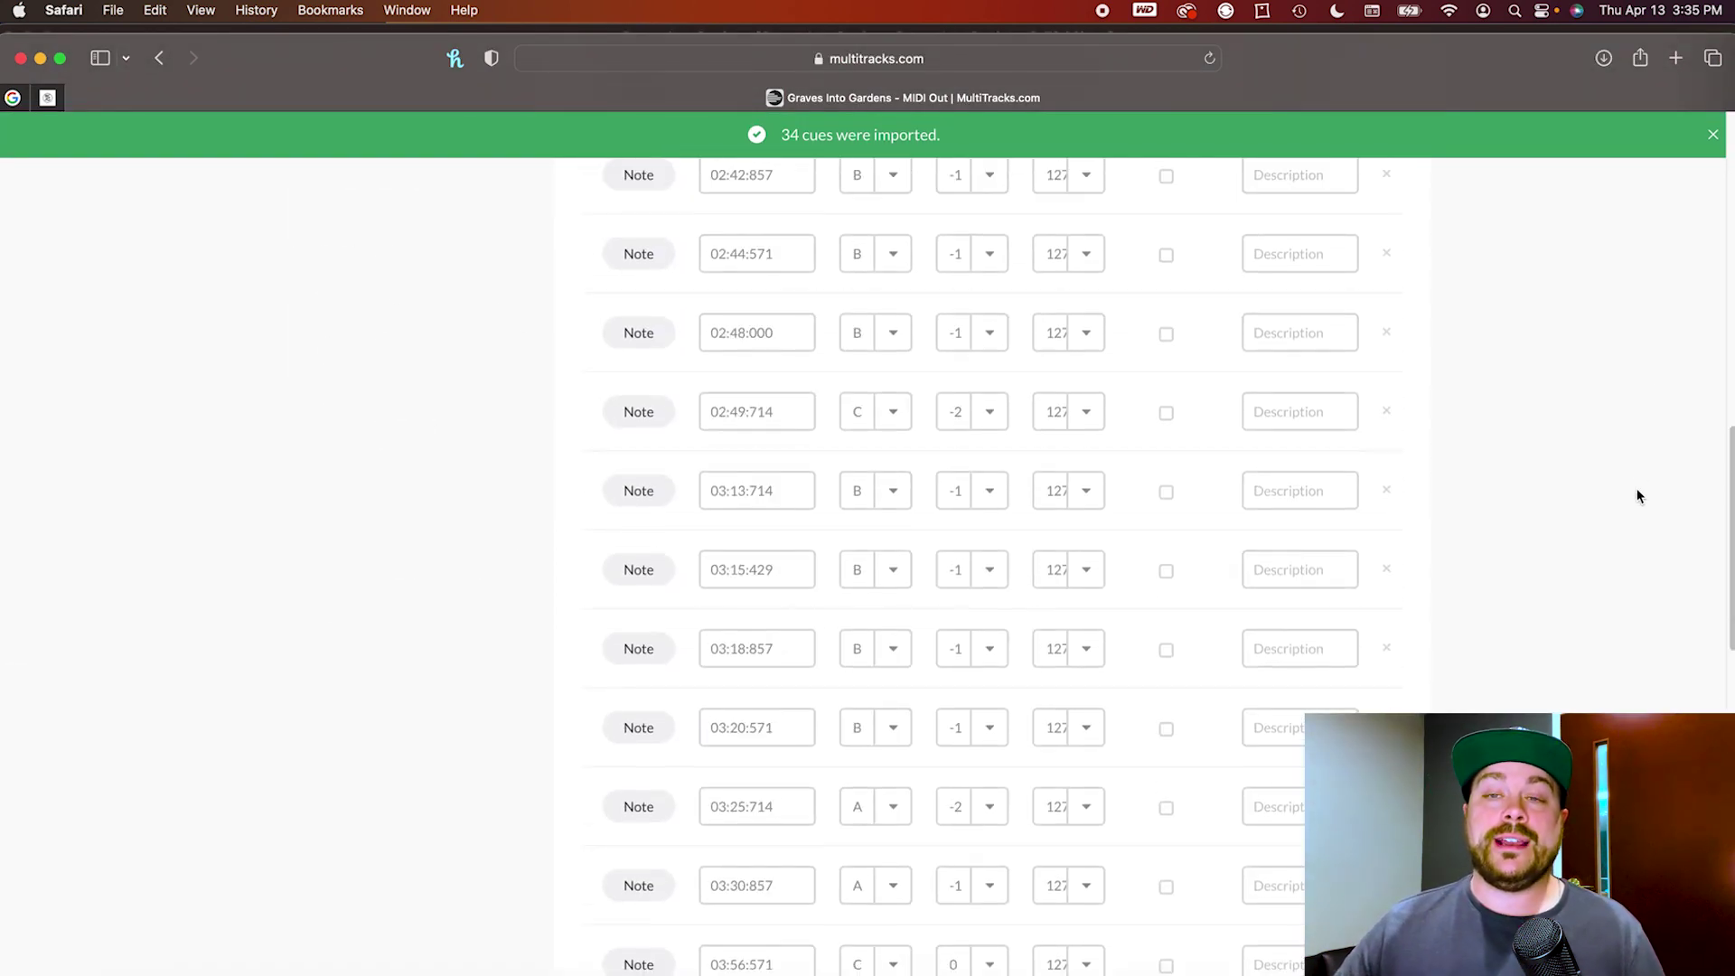
scroll(1637, 492, "up", 8)
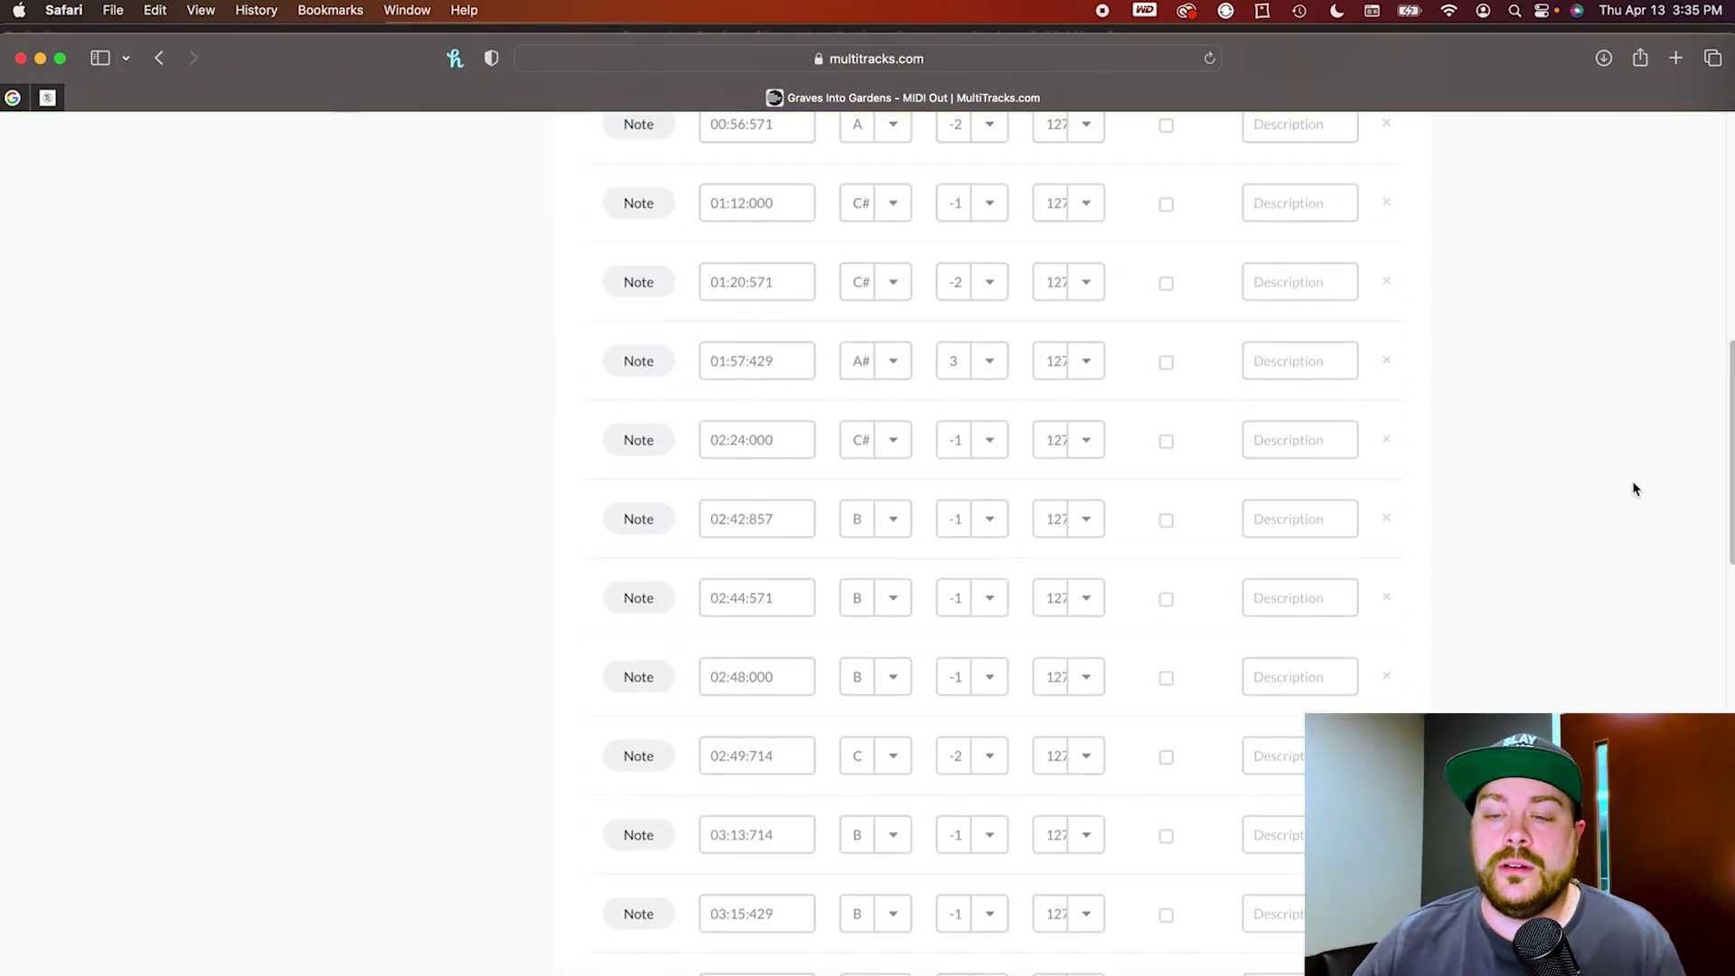
scroll(1634, 489, "up", 3)
scroll(1259, 495, "down", 1)
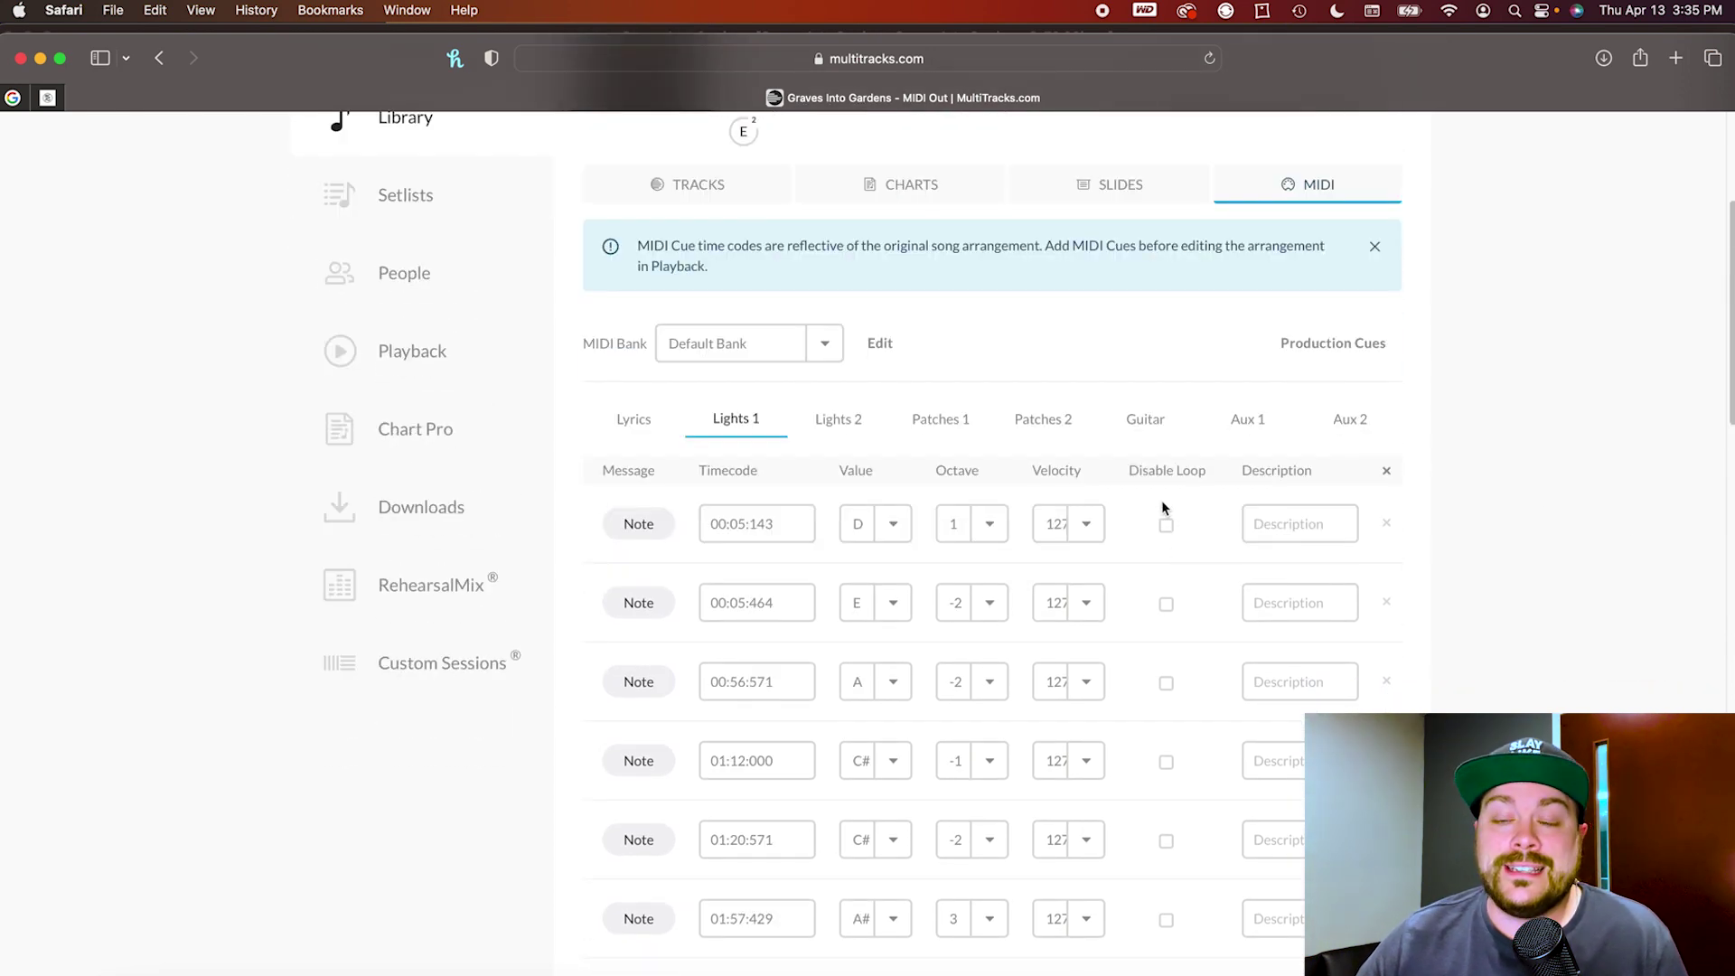
left_click(1167, 606)
scroll(1176, 616, "down", 1)
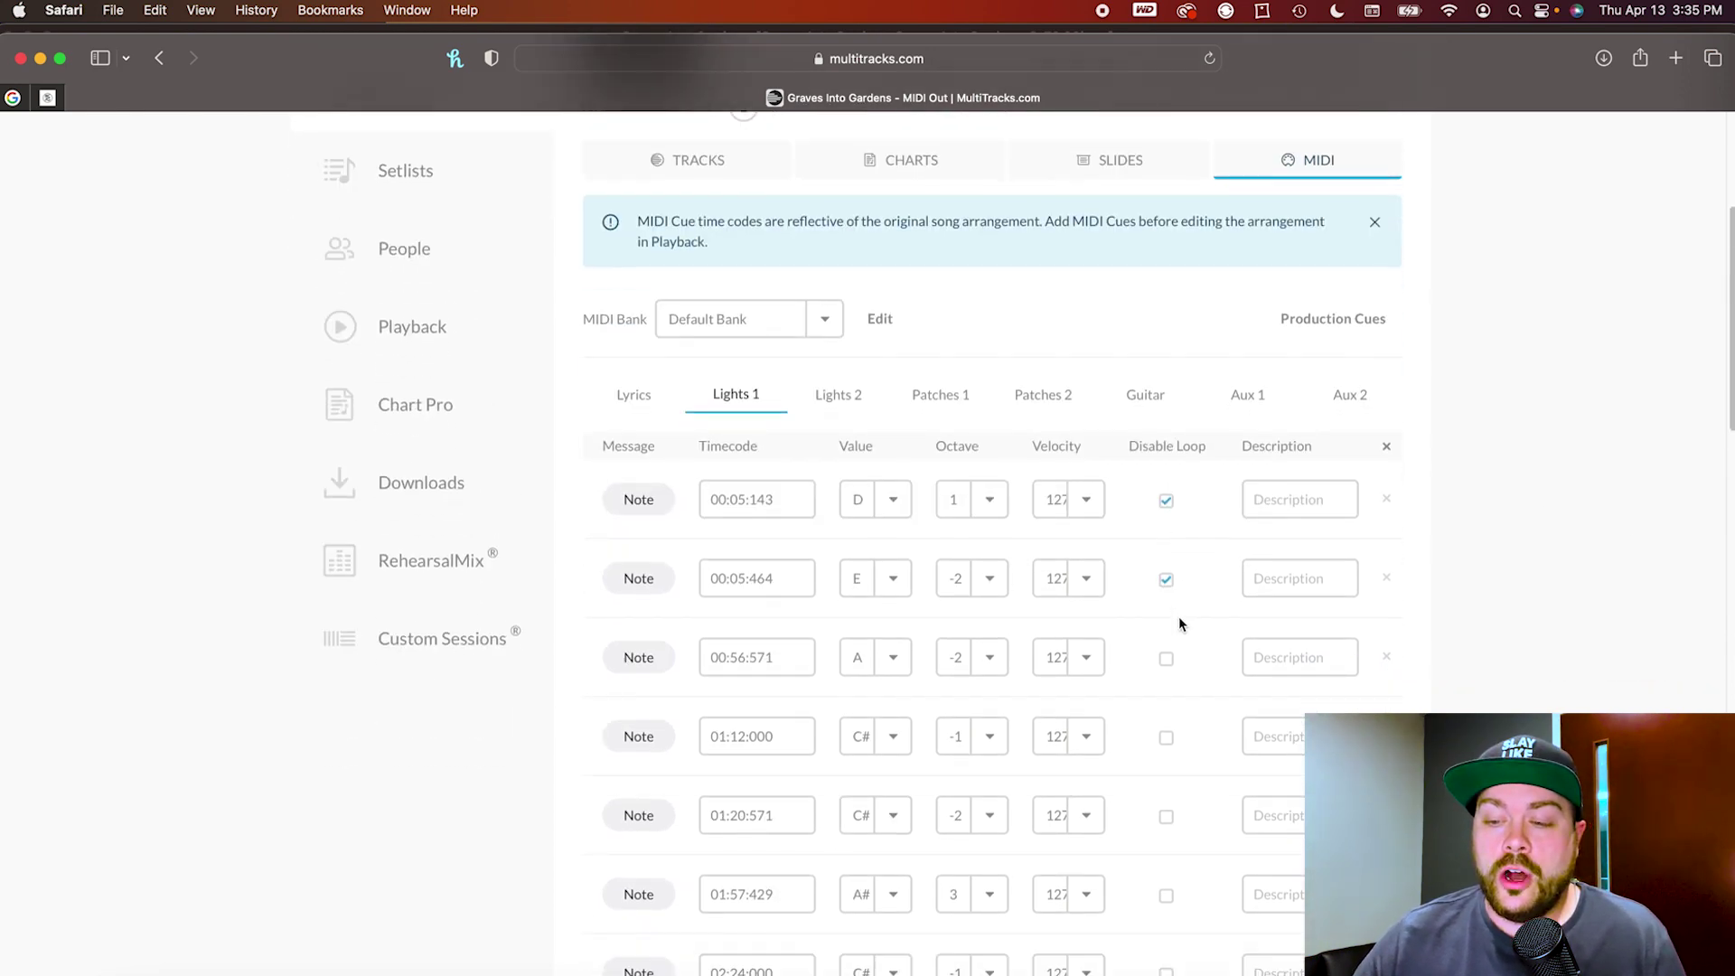
left_click(1167, 636)
left_click(1165, 713)
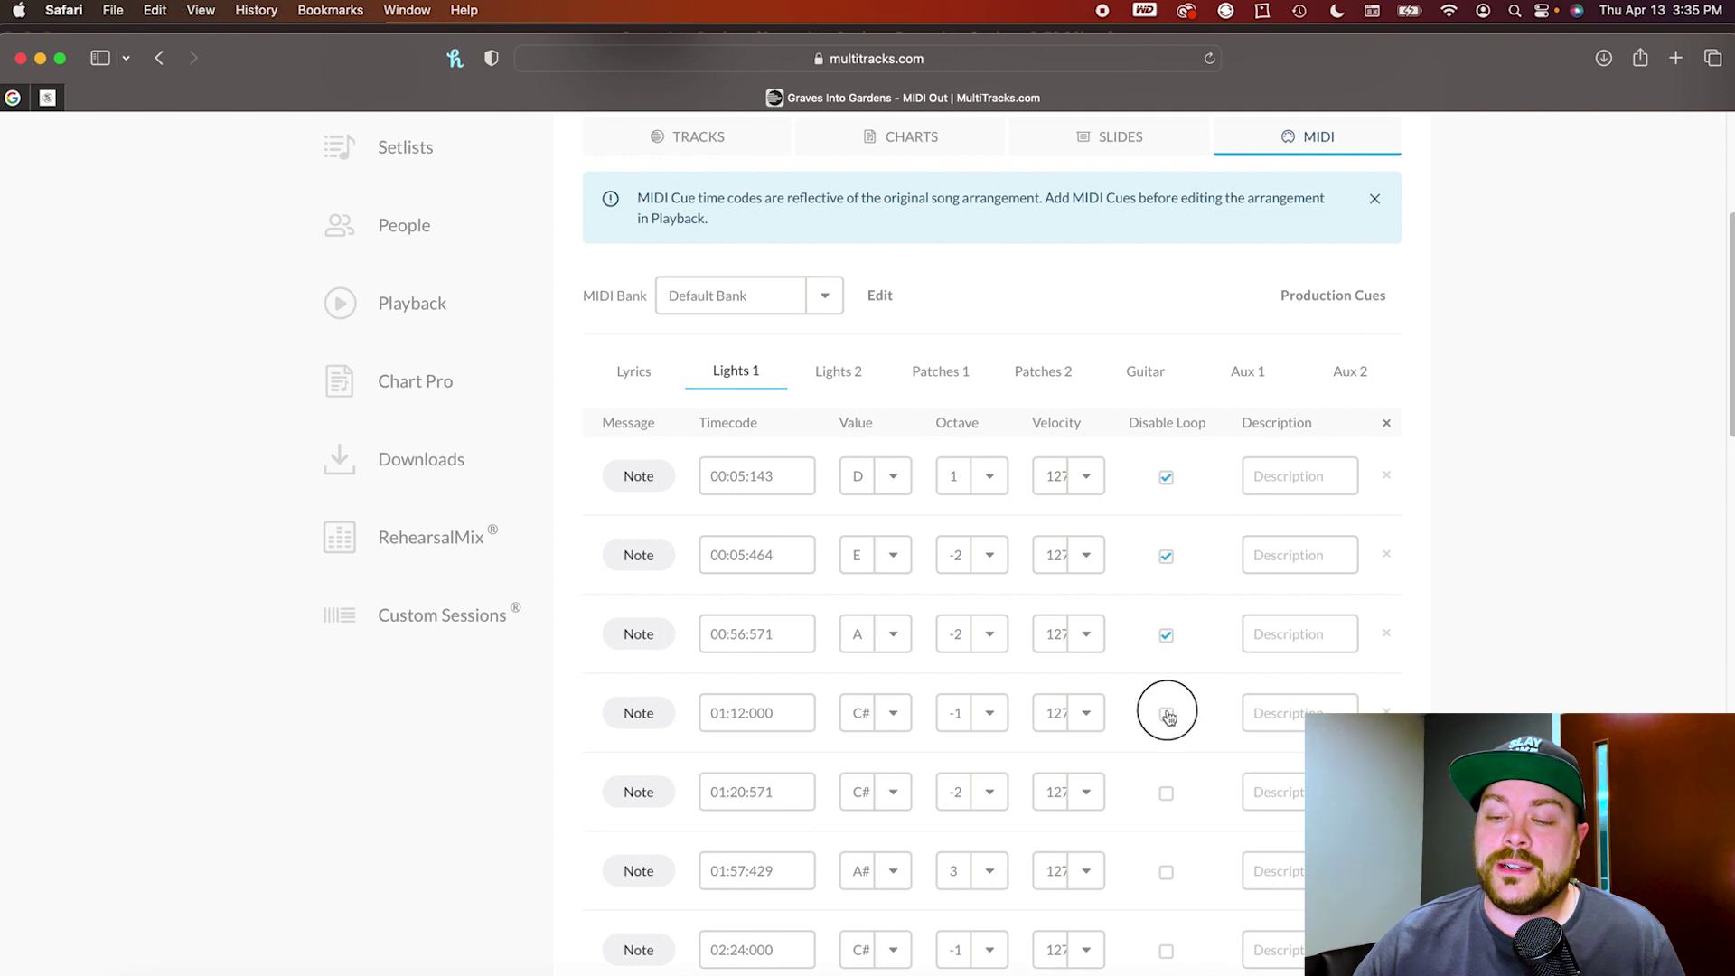
scroll(1168, 712, "down", 2)
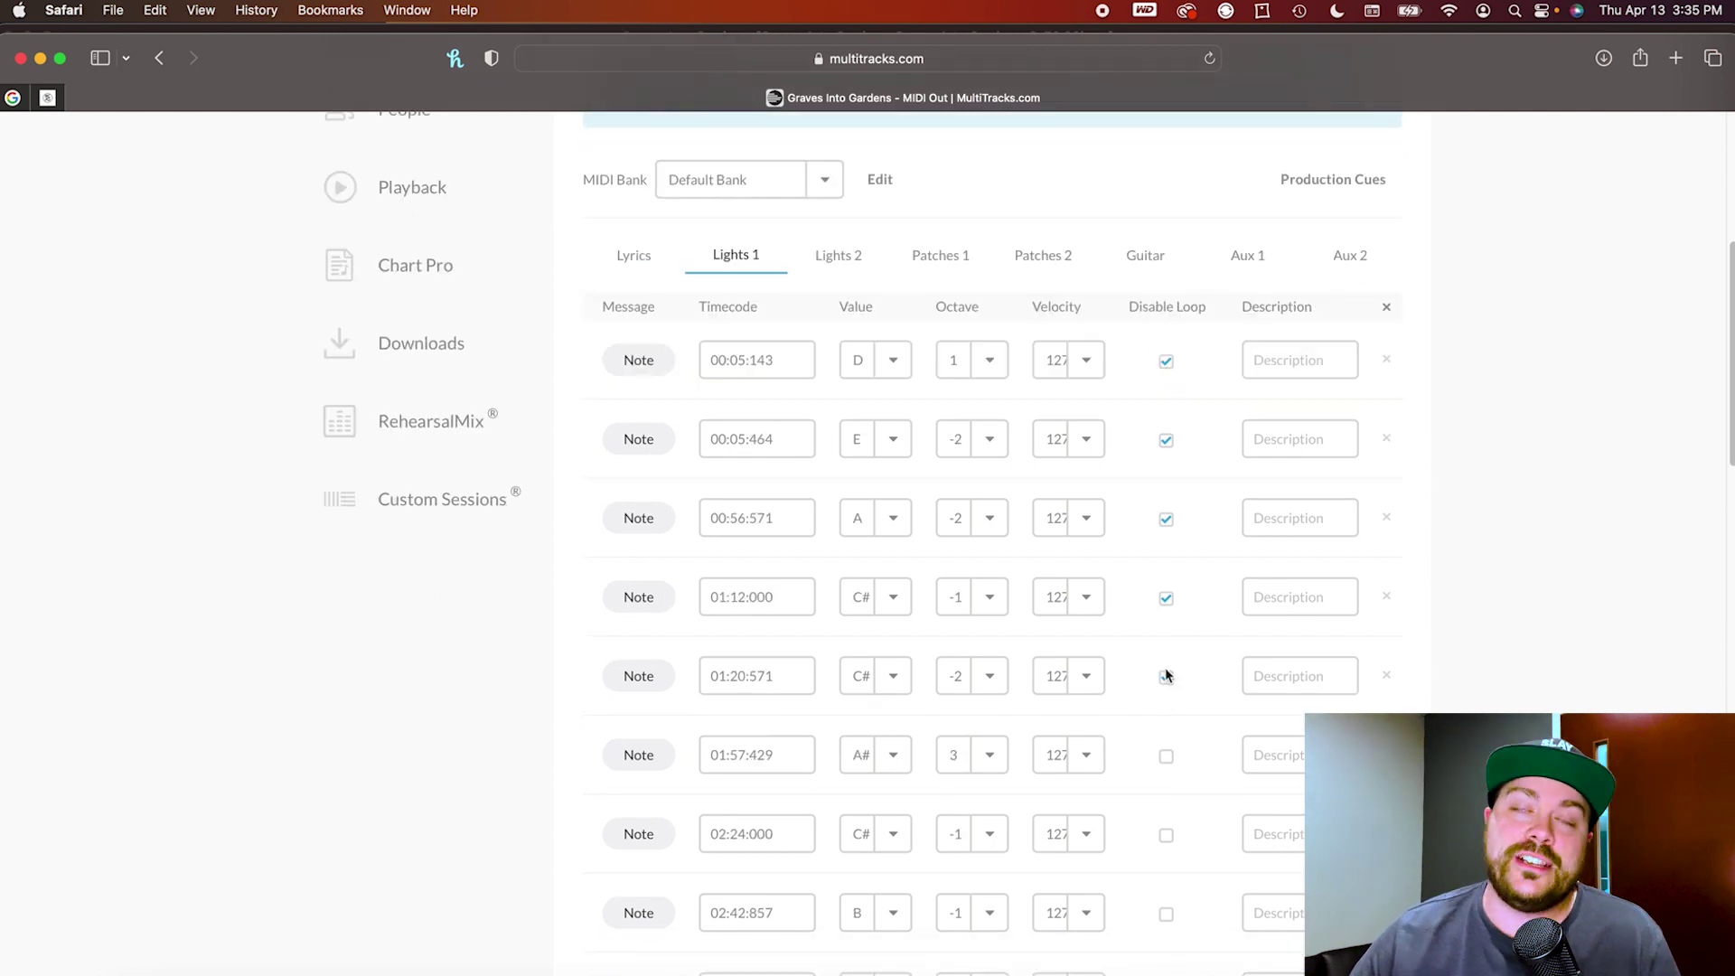
left_click(1166, 675)
scroll(1169, 674, "down", 2)
left_click(1166, 667)
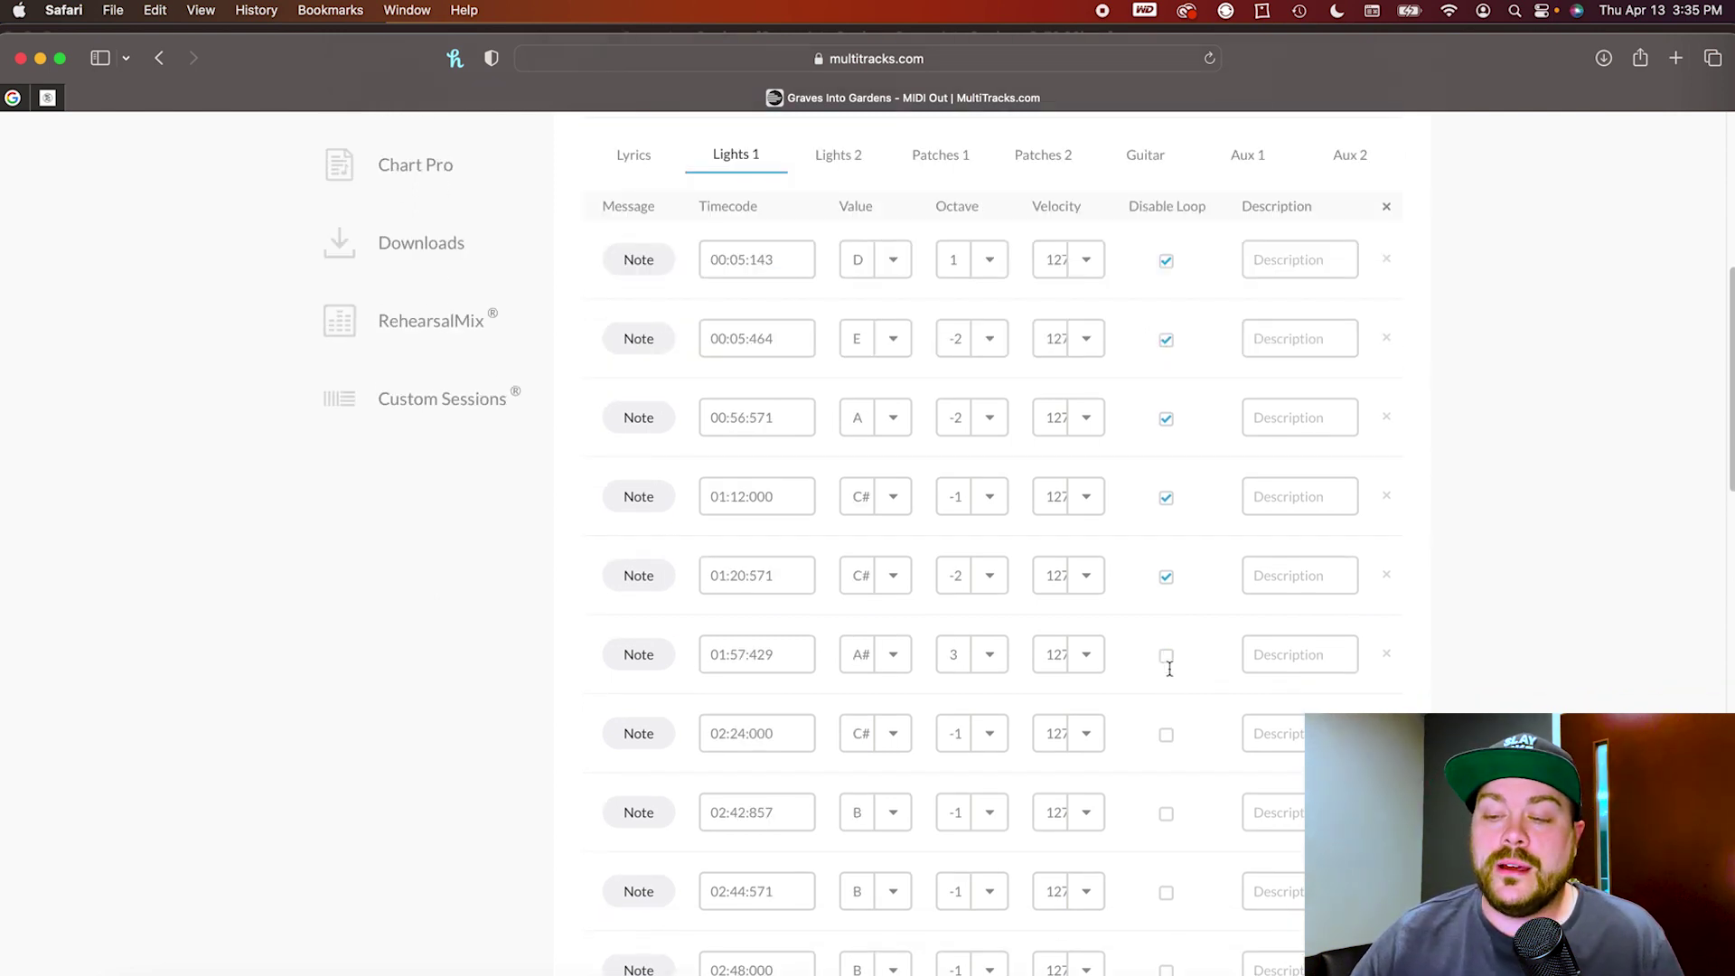
scroll(1170, 678, "down", 2)
left_click(1163, 631)
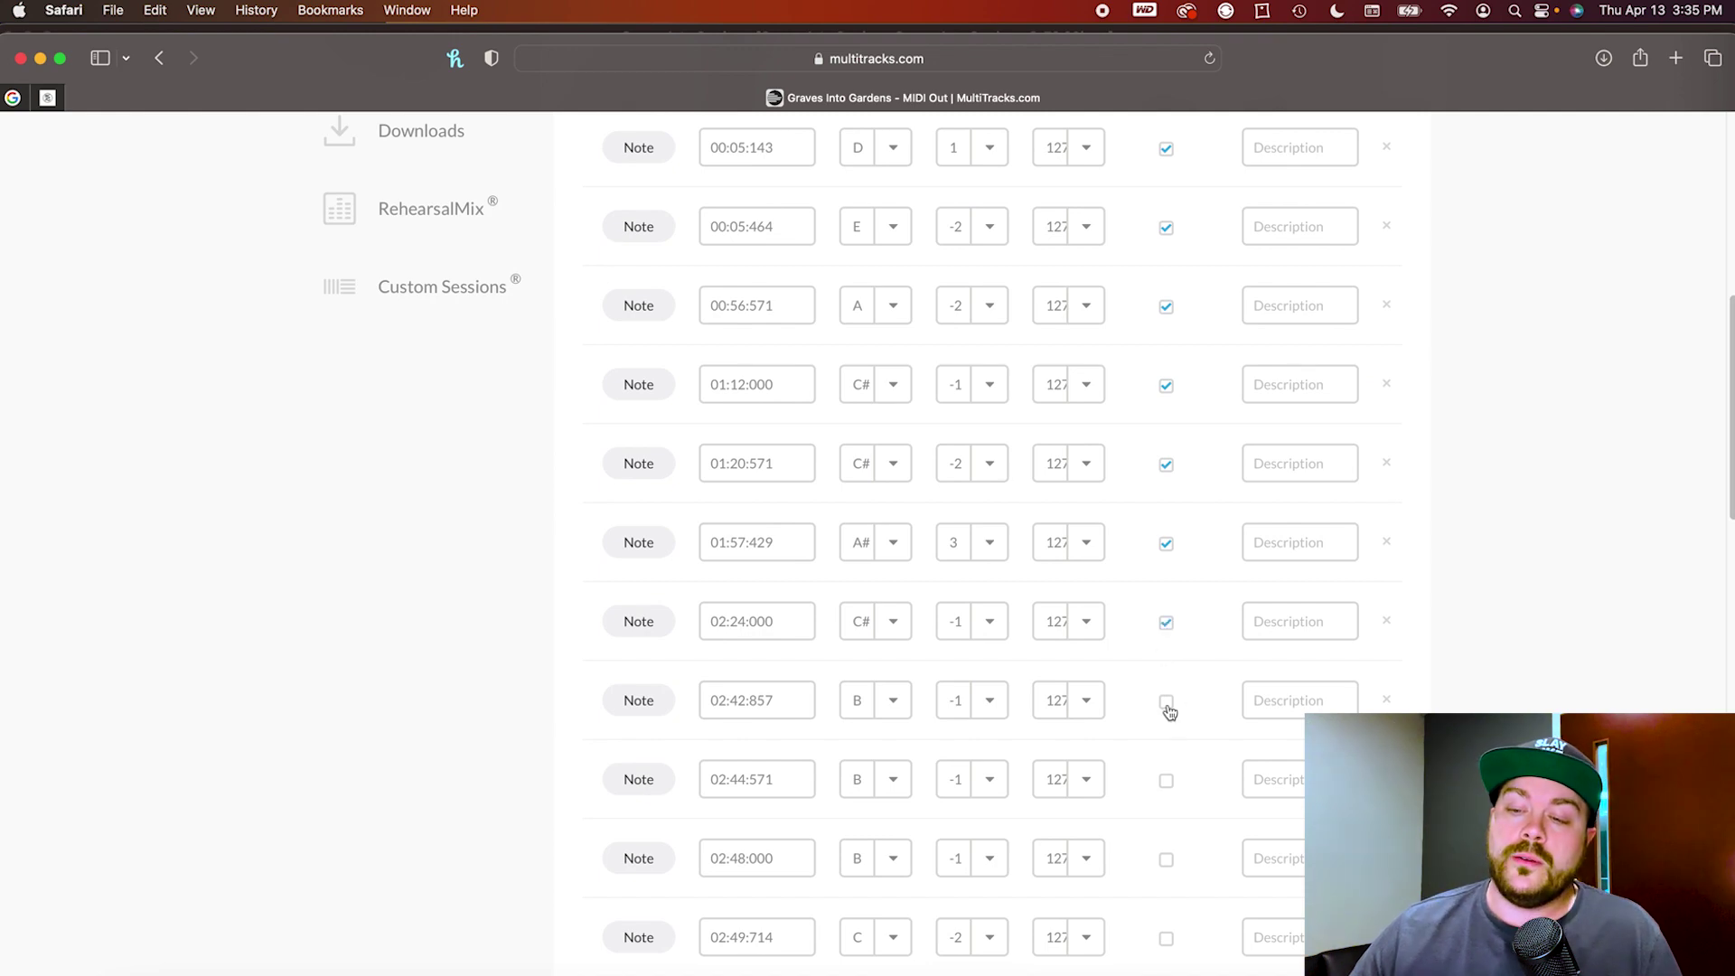
left_click(1167, 783)
scroll(1170, 779, "down", 4)
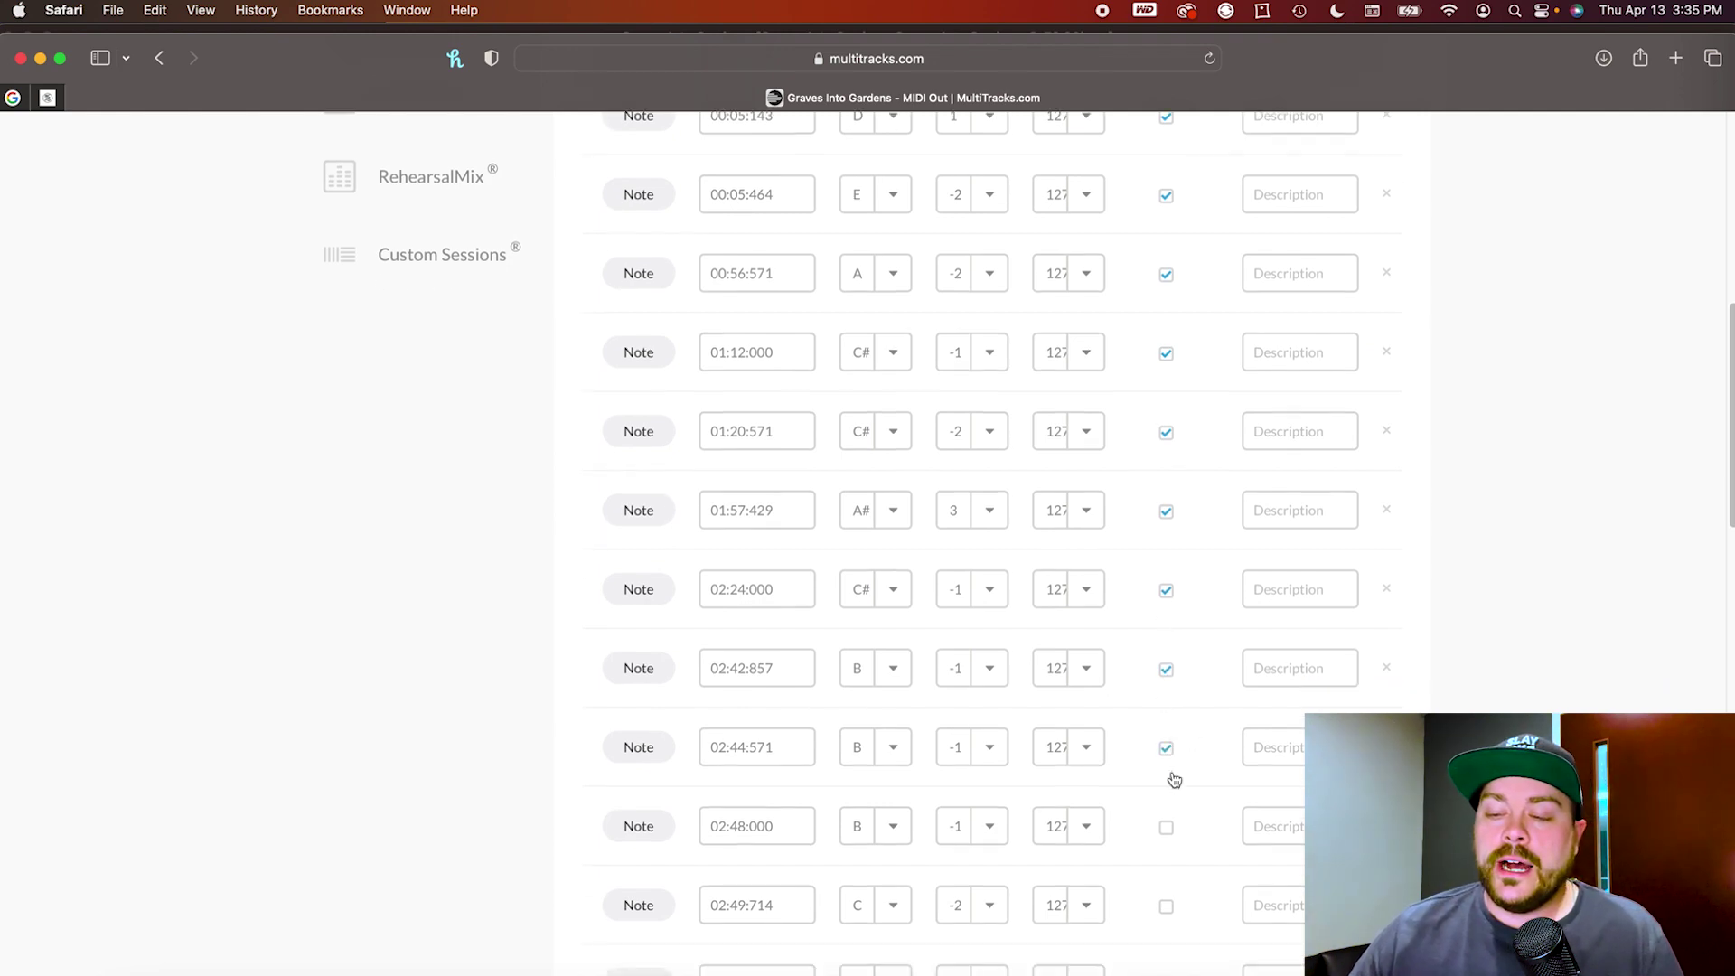
left_click(1165, 657)
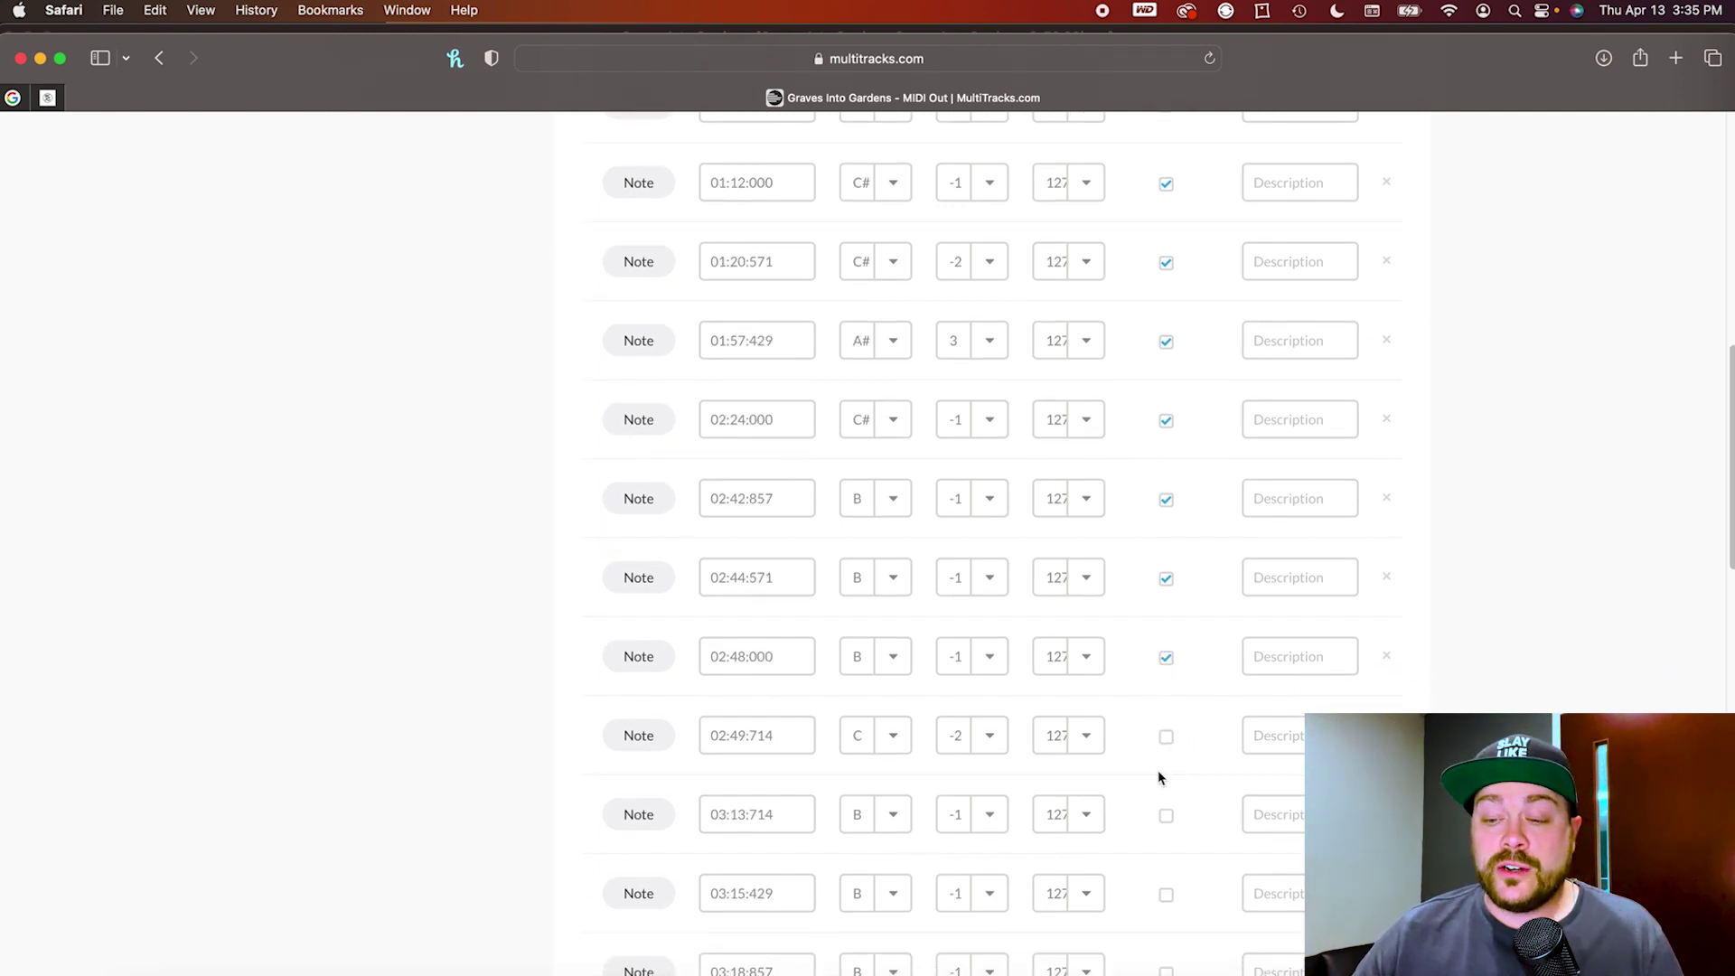
left_click(1166, 736)
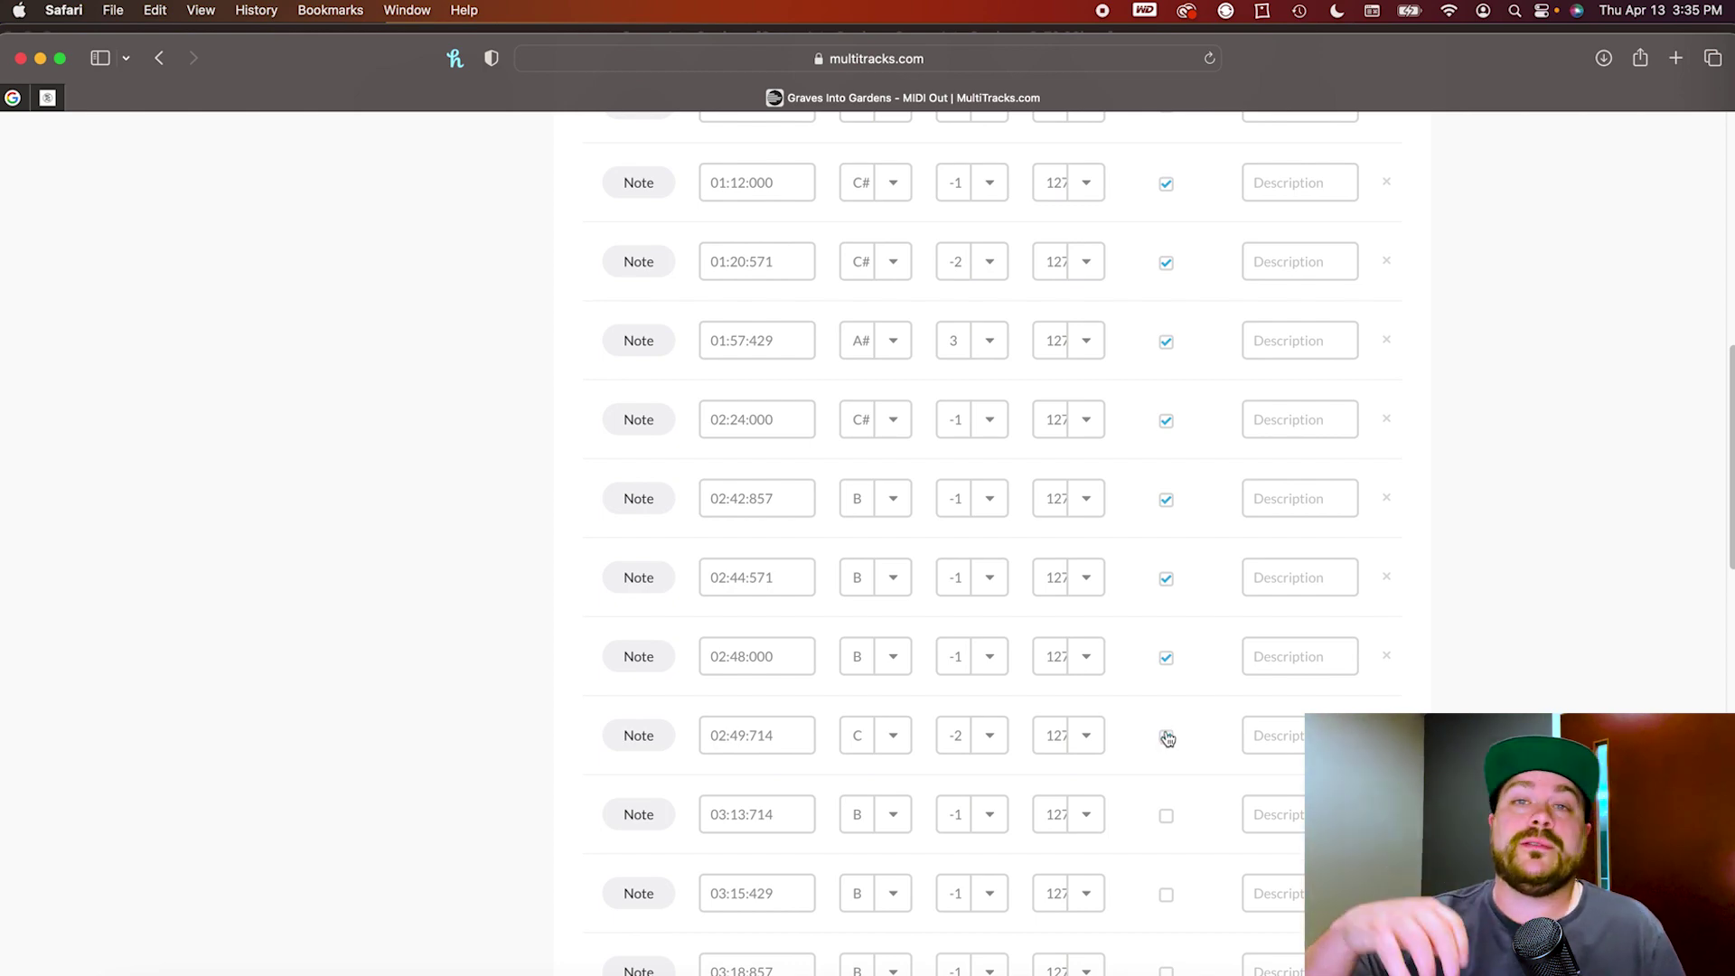
scroll(1172, 736, "down", 2)
scroll(1175, 705, "down", 2)
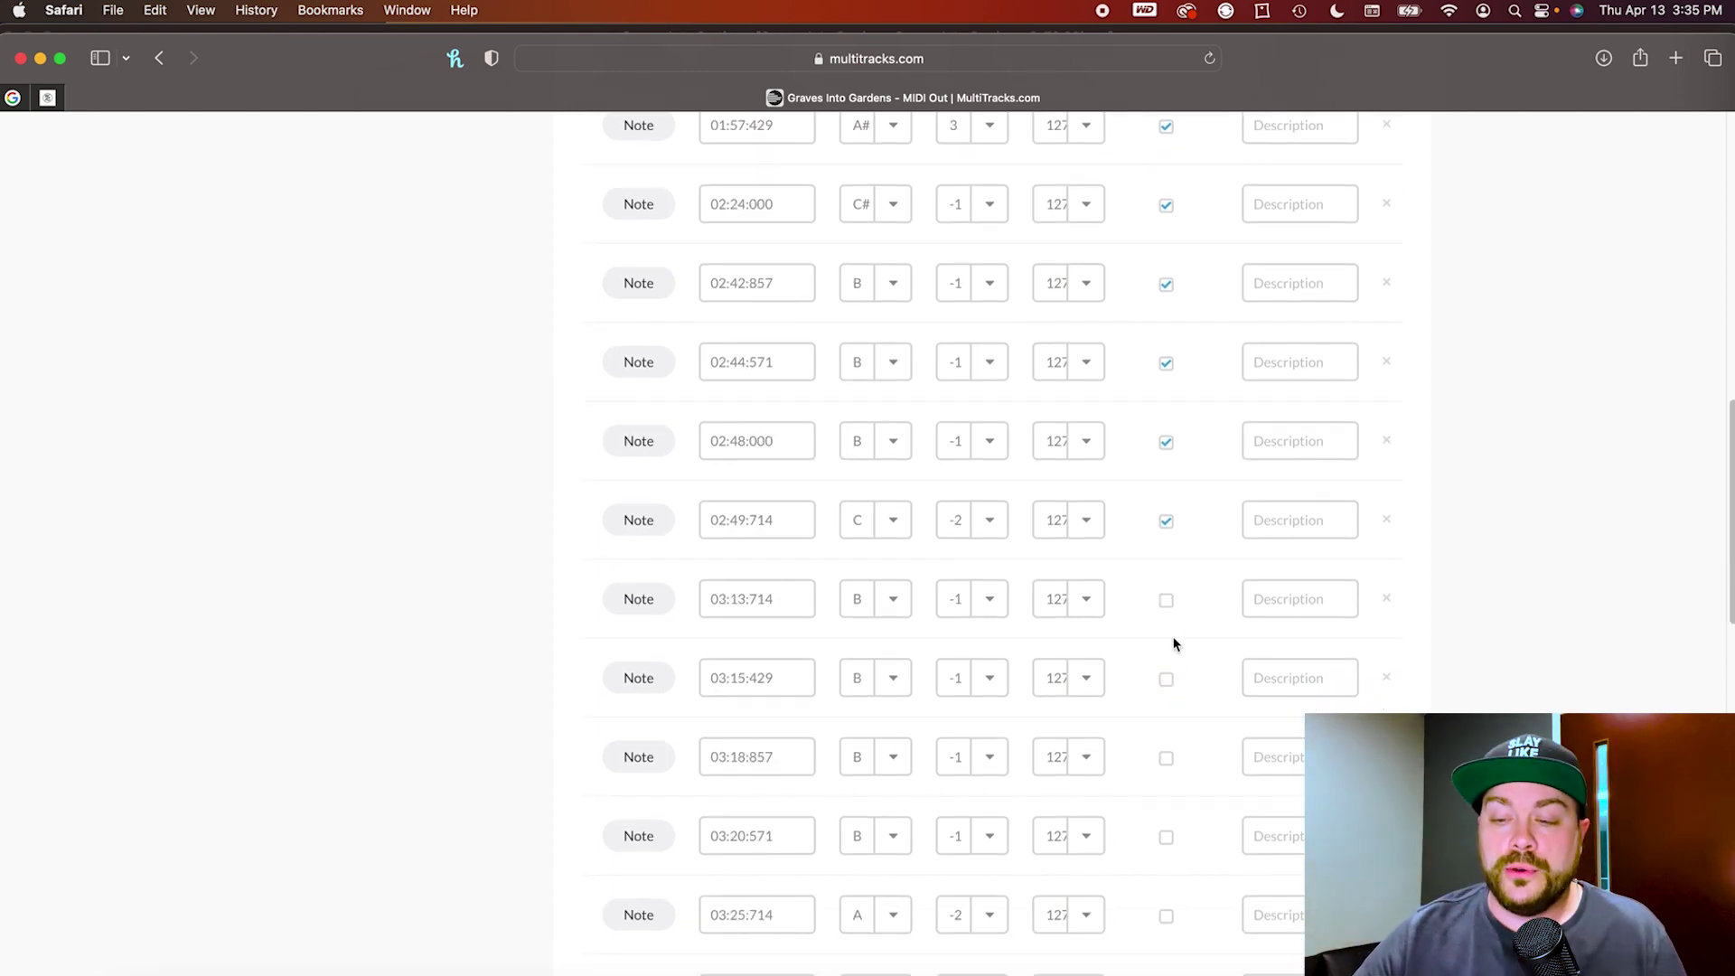
left_click(1167, 604)
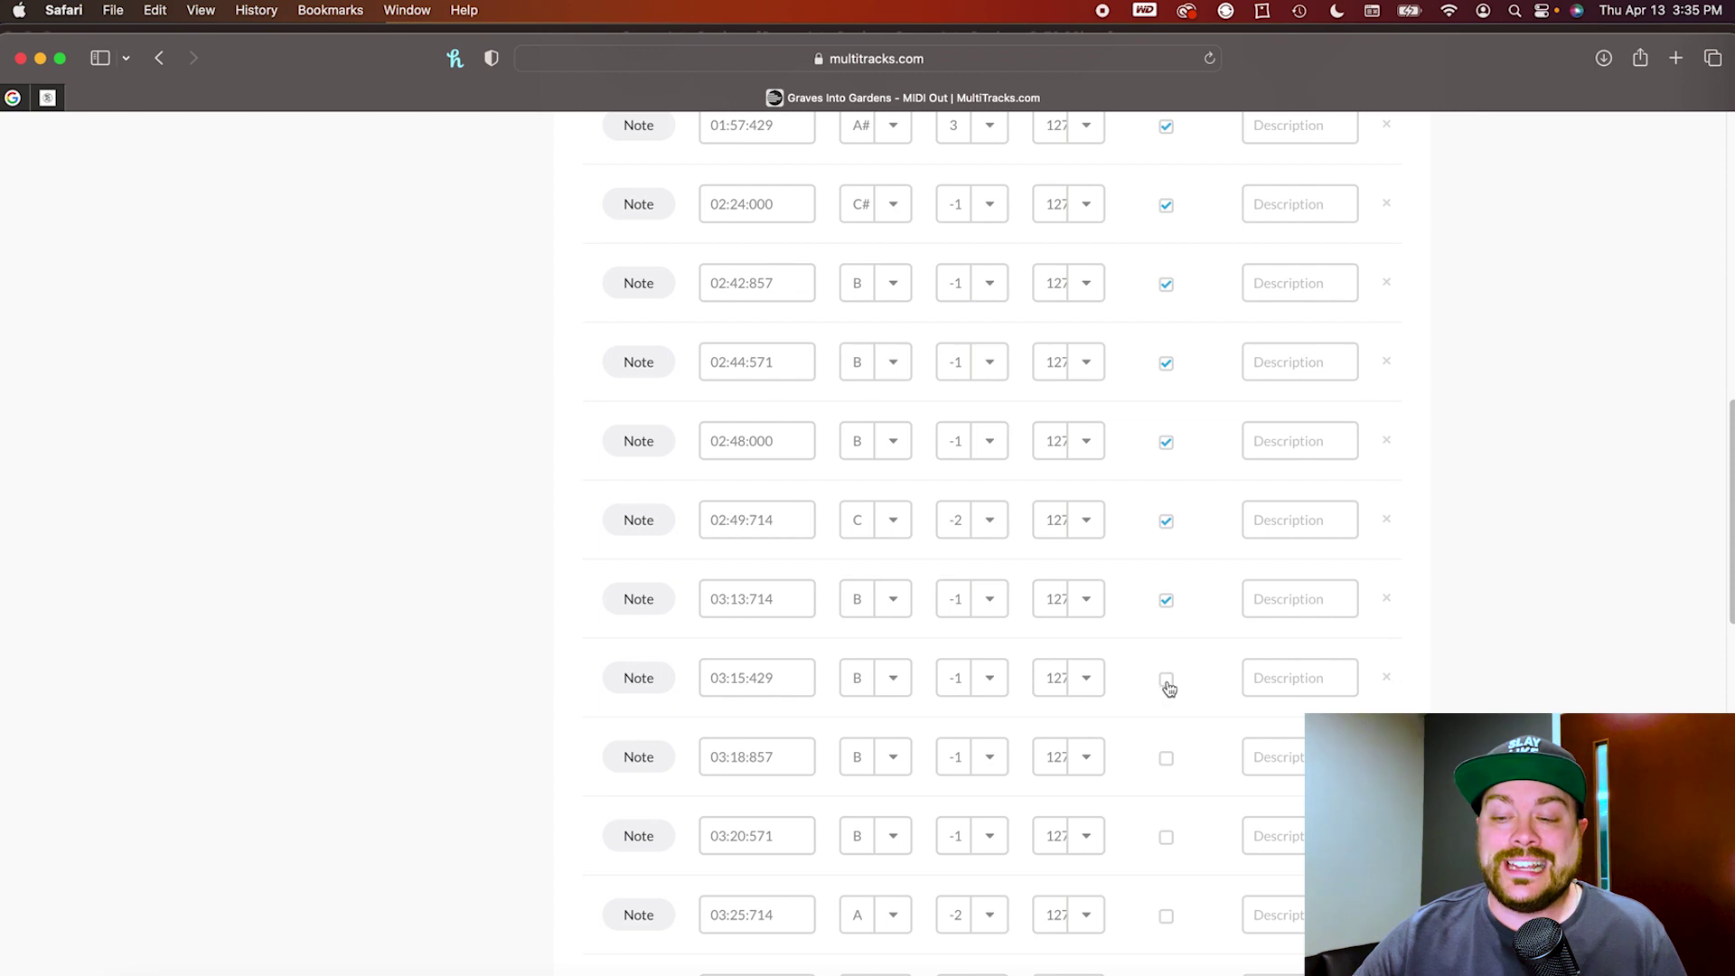
scroll(1176, 704, "down", 2)
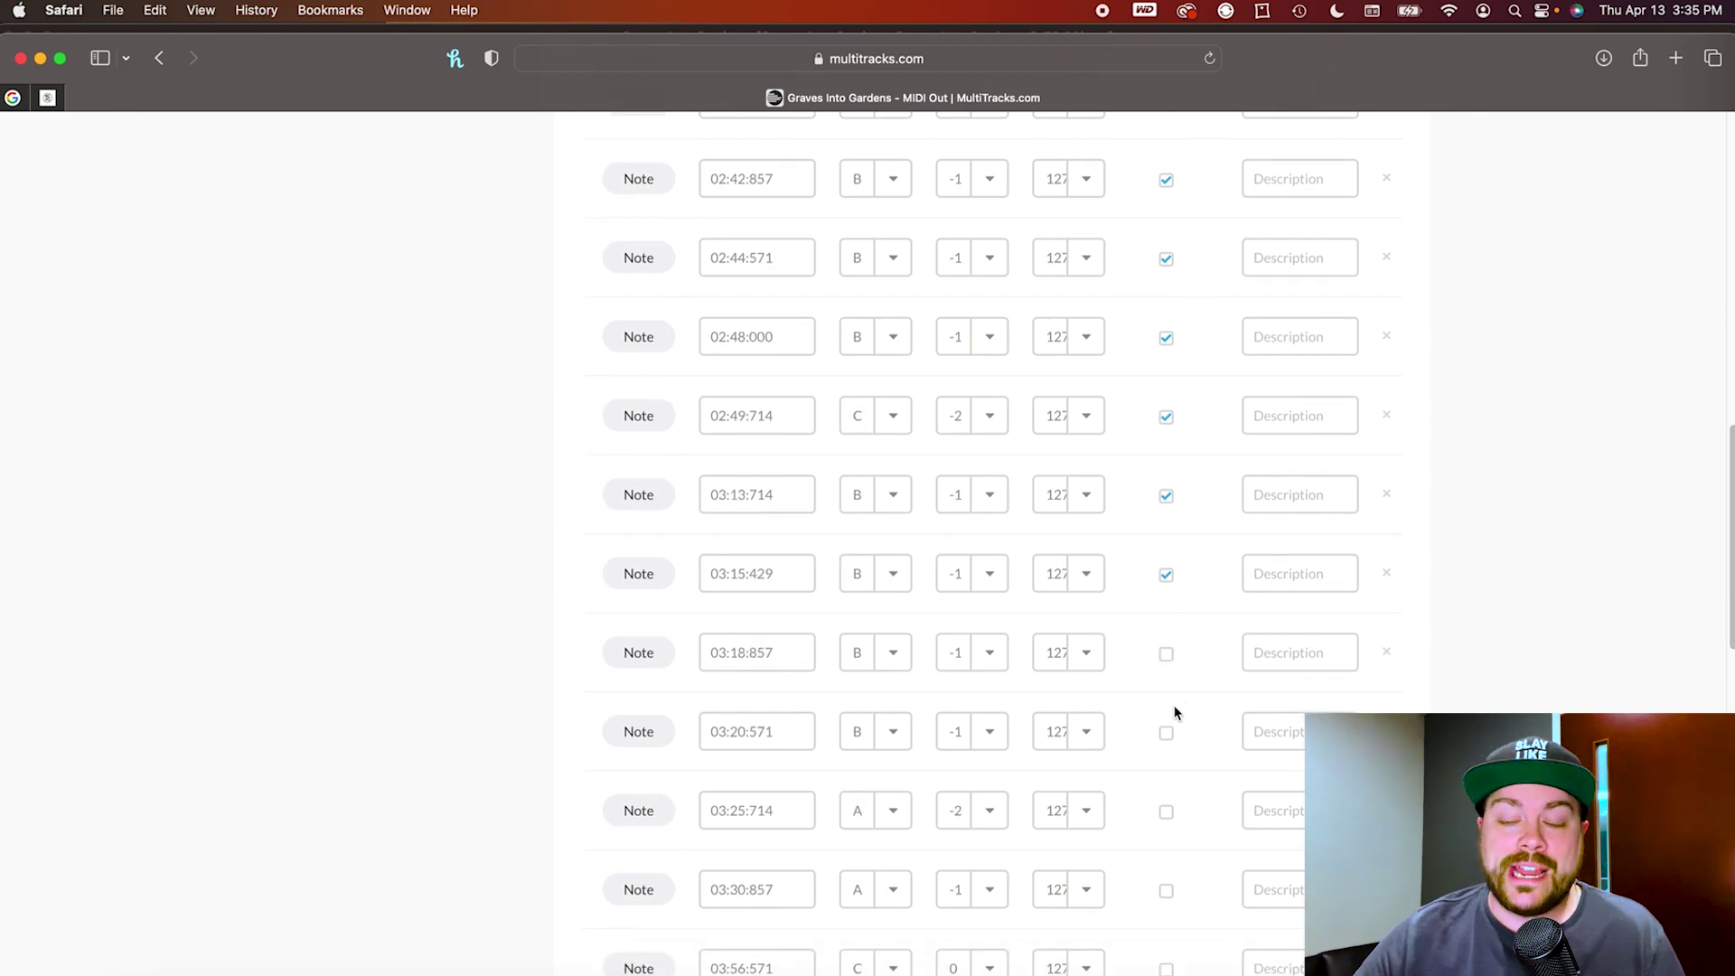
left_click(1165, 656)
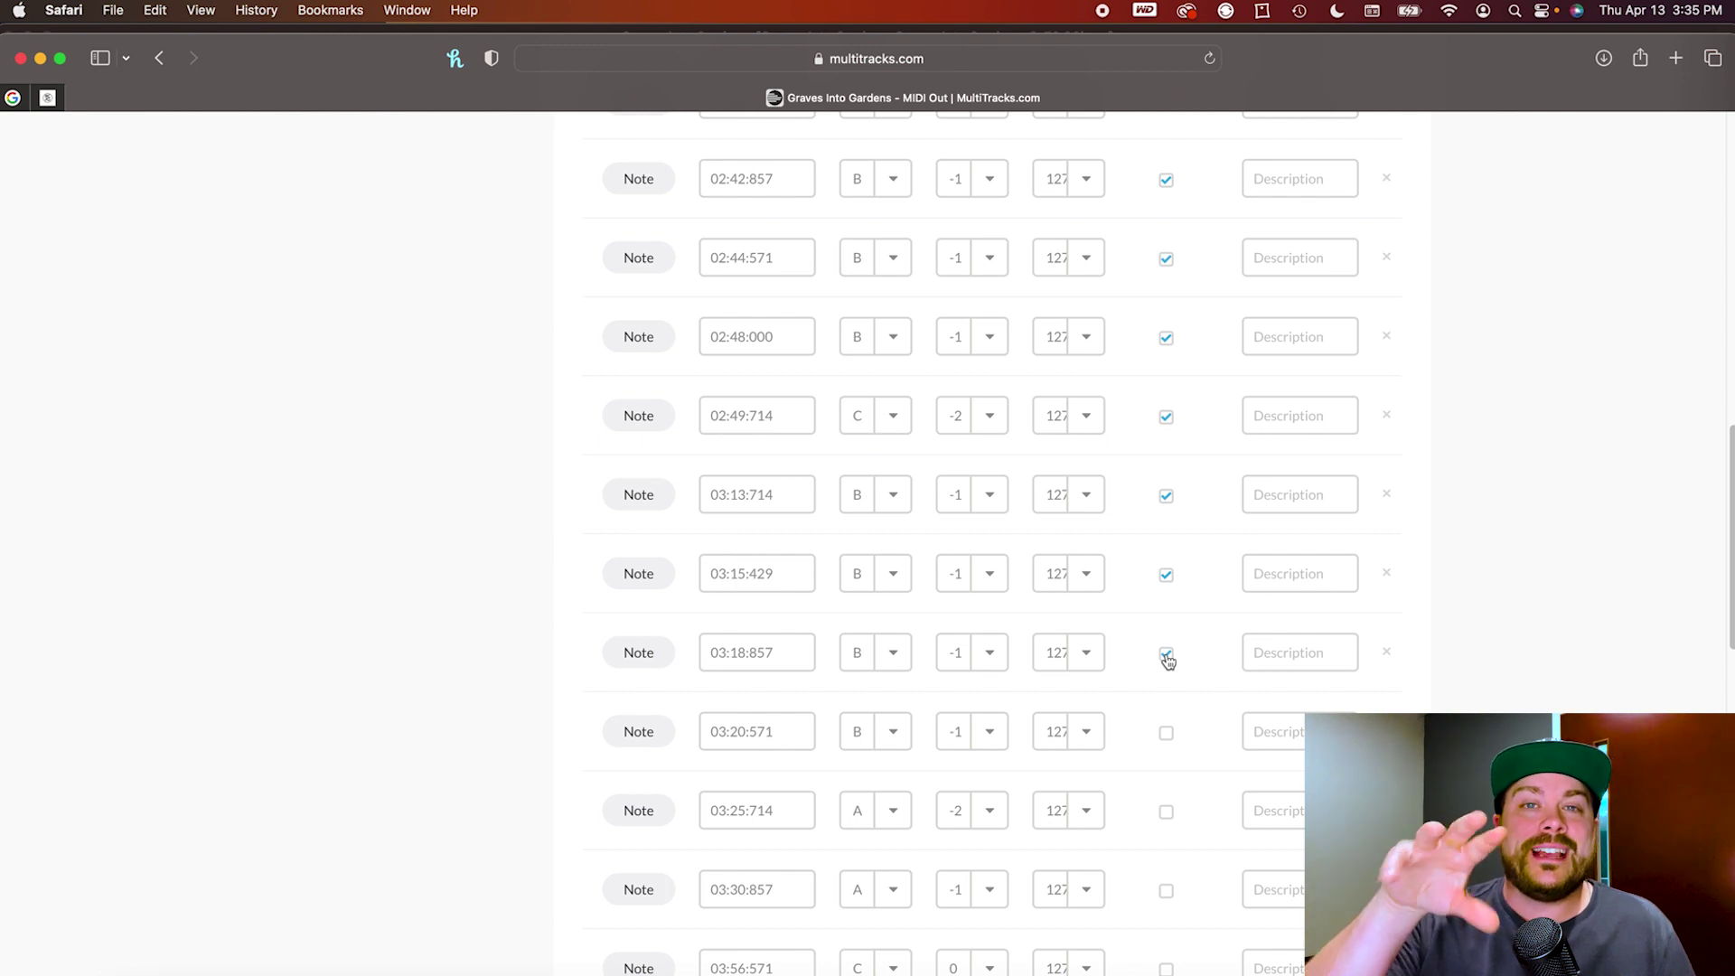
scroll(1167, 660, "down", 2)
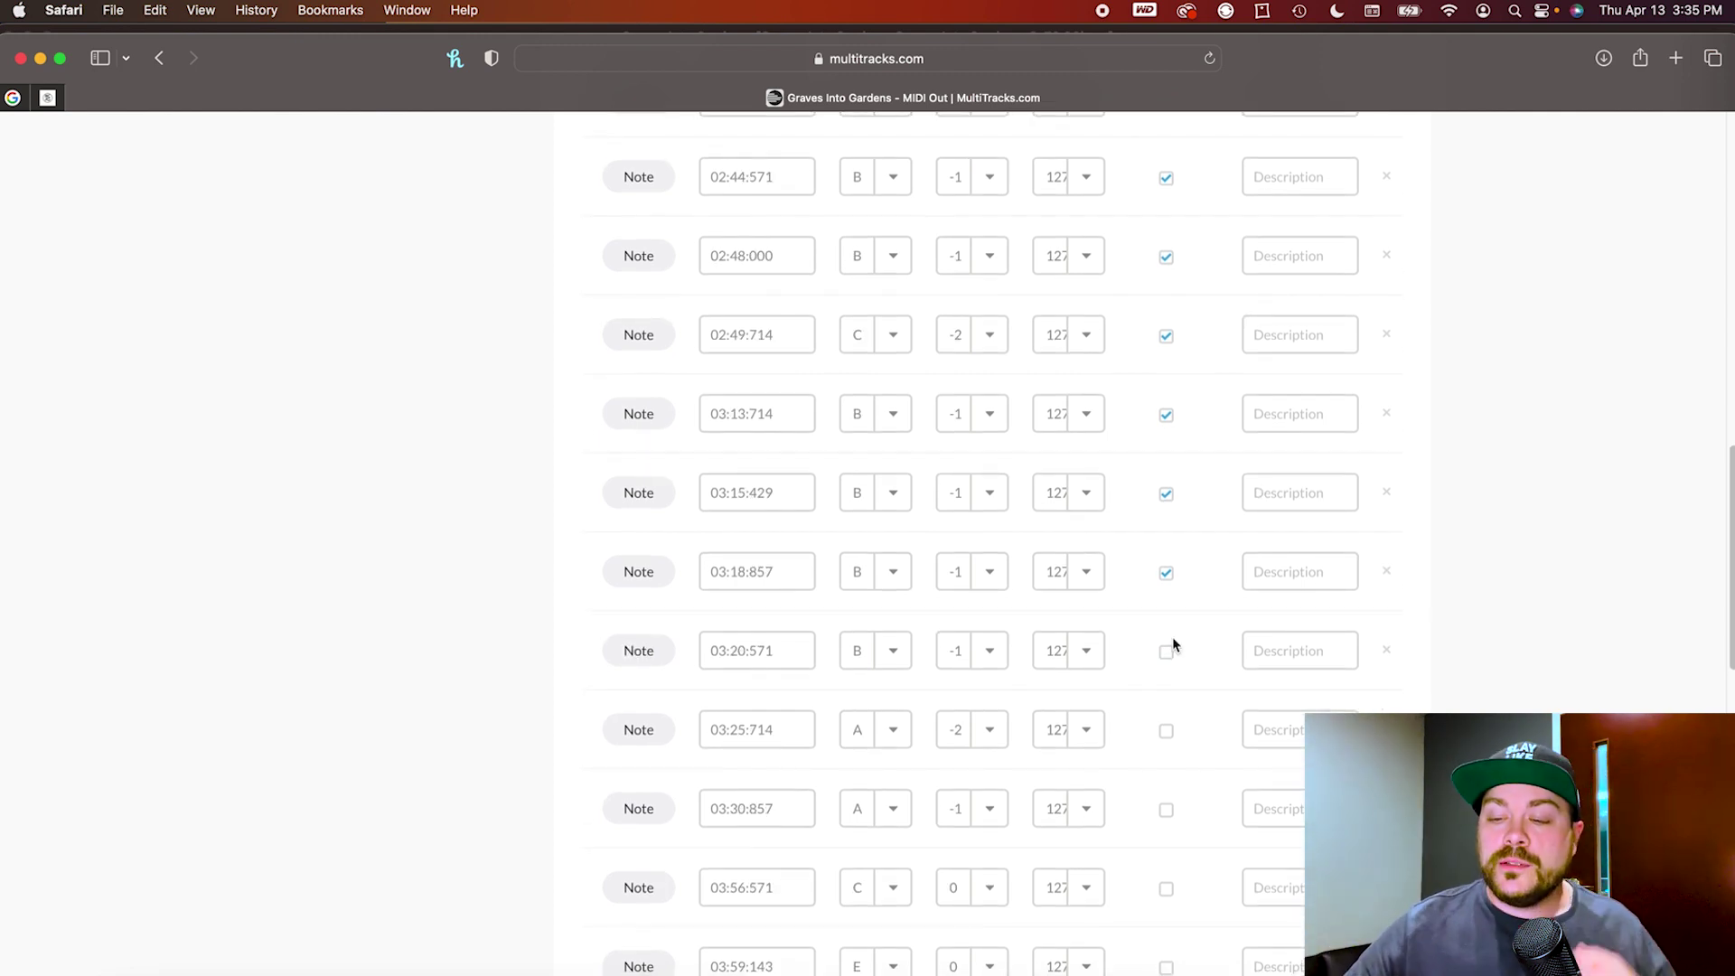
left_click(1165, 654)
left_click(1167, 730)
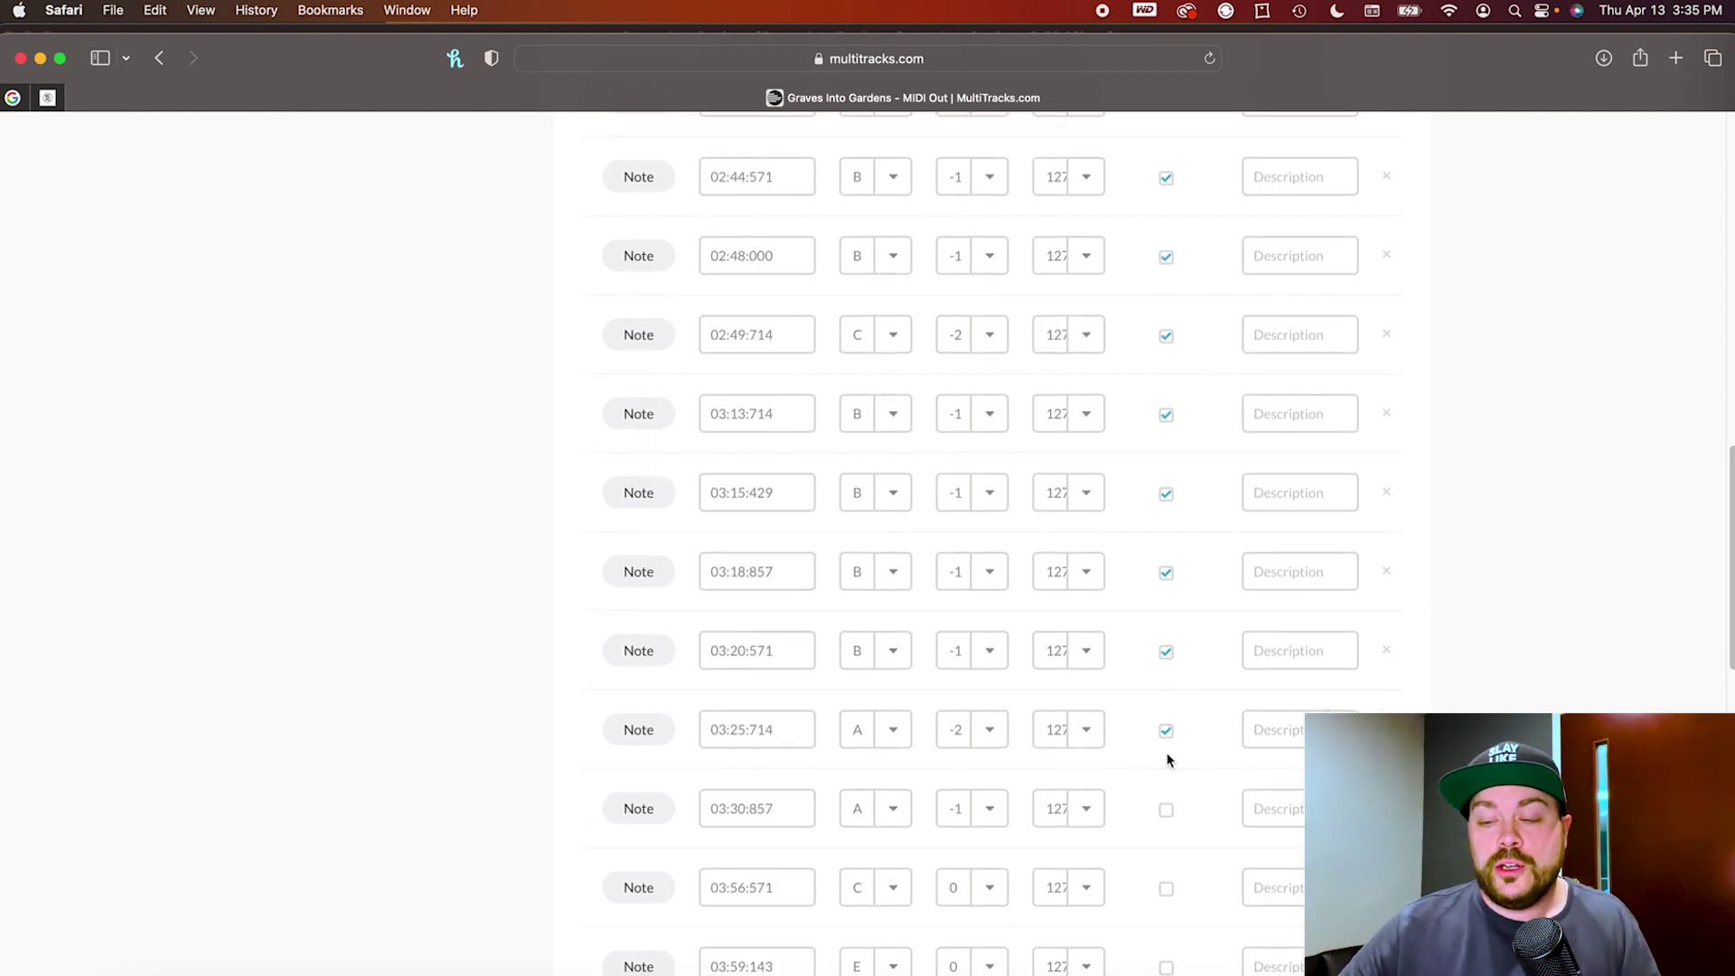
left_click(1166, 810)
scroll(1174, 778, "down", 5)
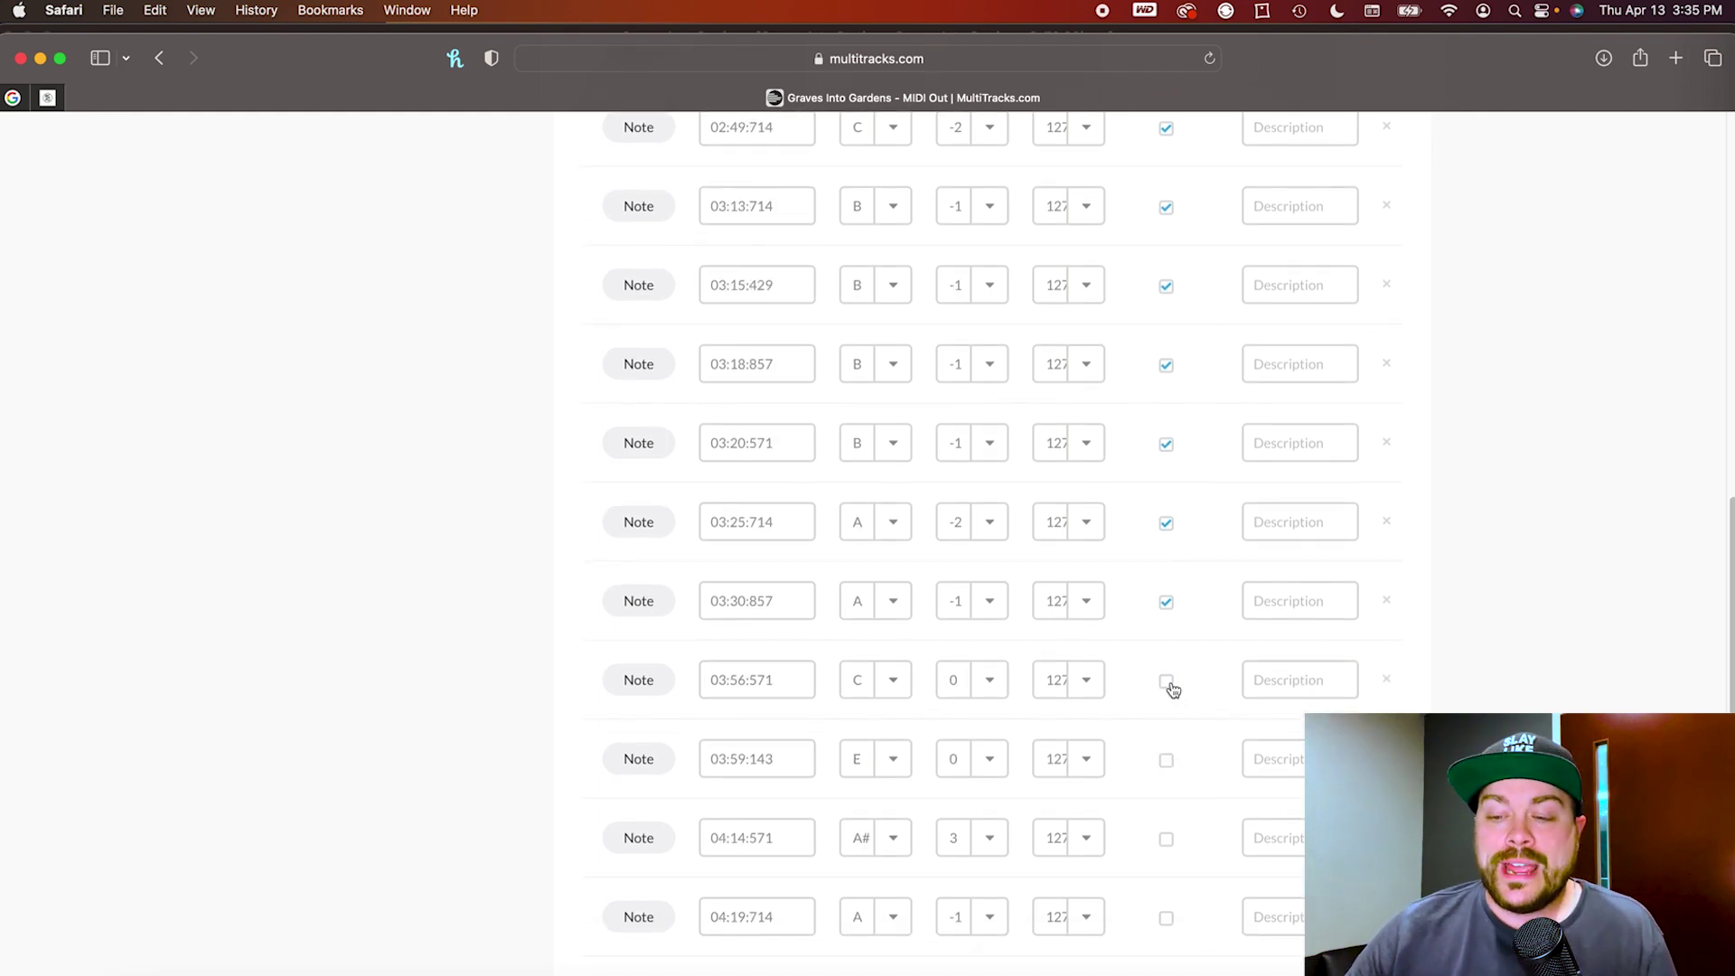
scroll(1173, 688, "down", 7)
left_click(1165, 442)
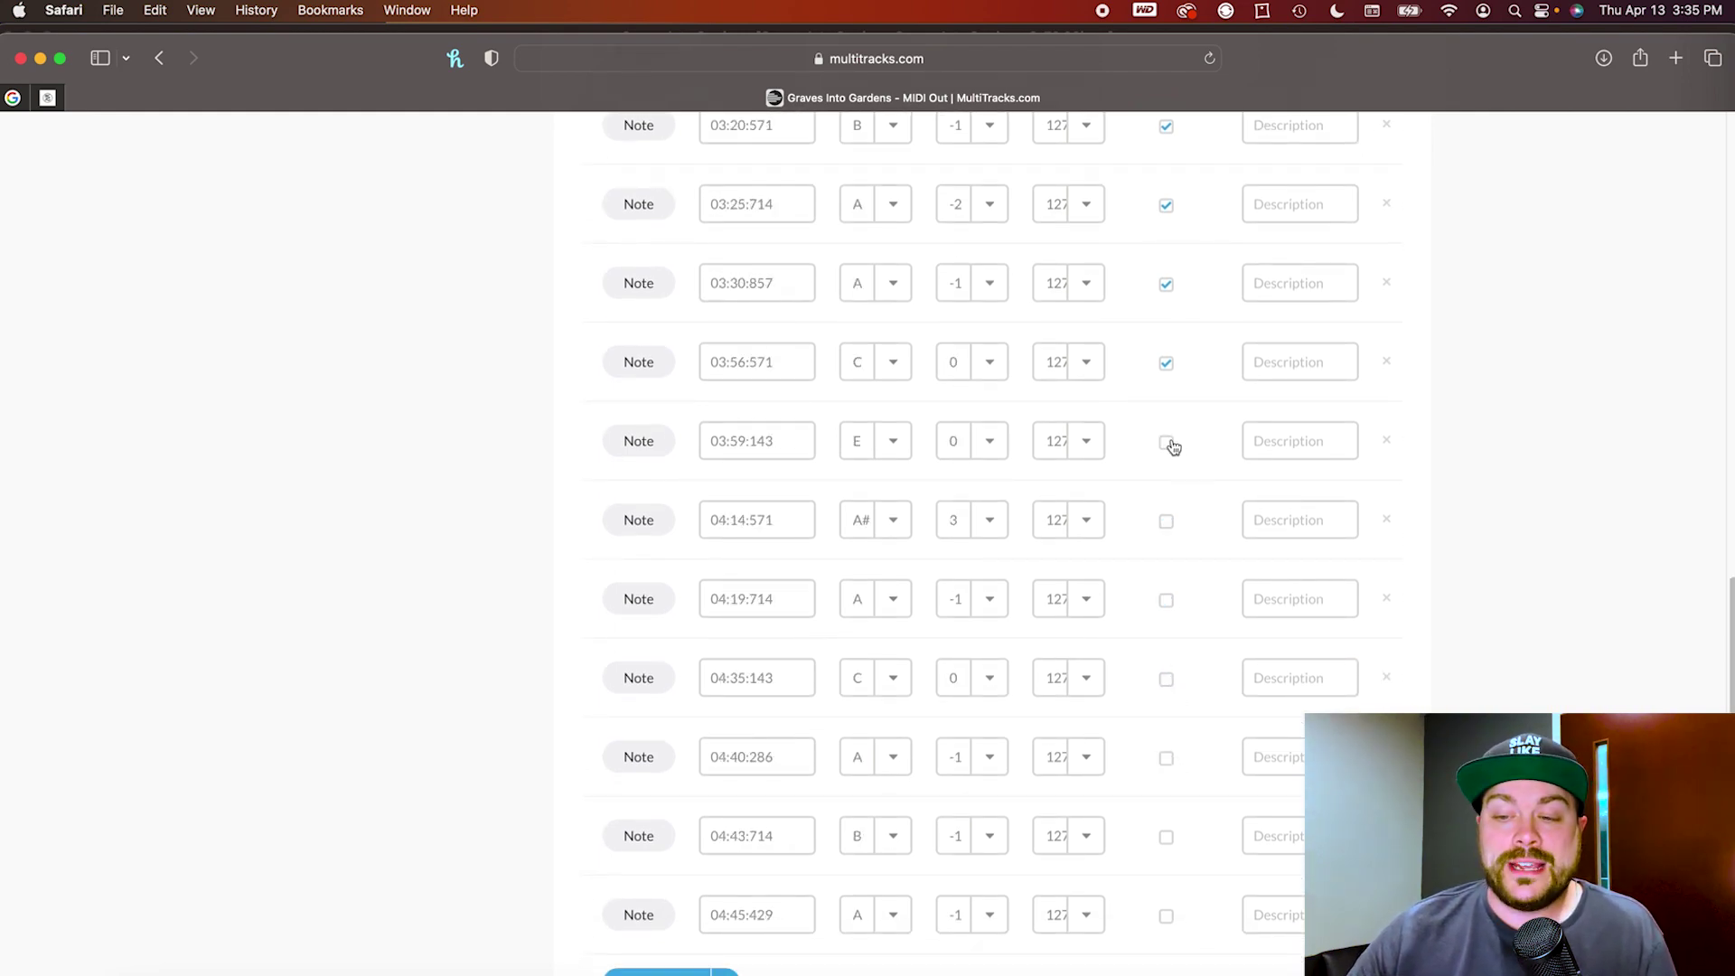
left_click(1165, 521)
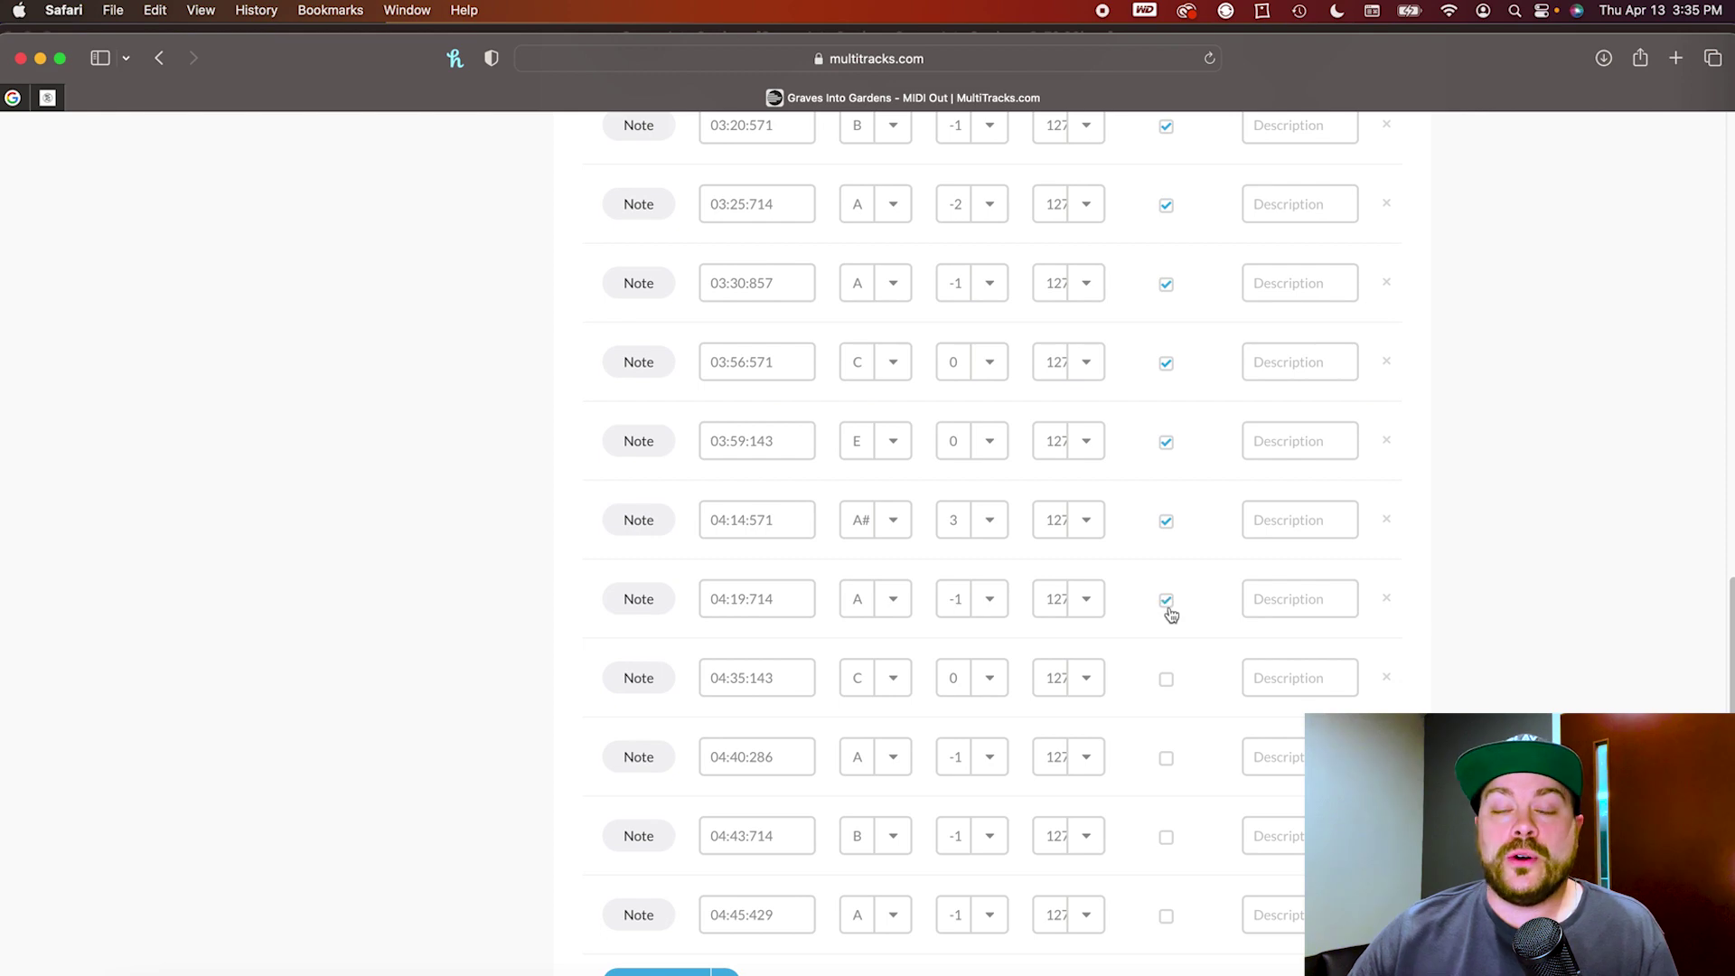
left_click(1166, 678)
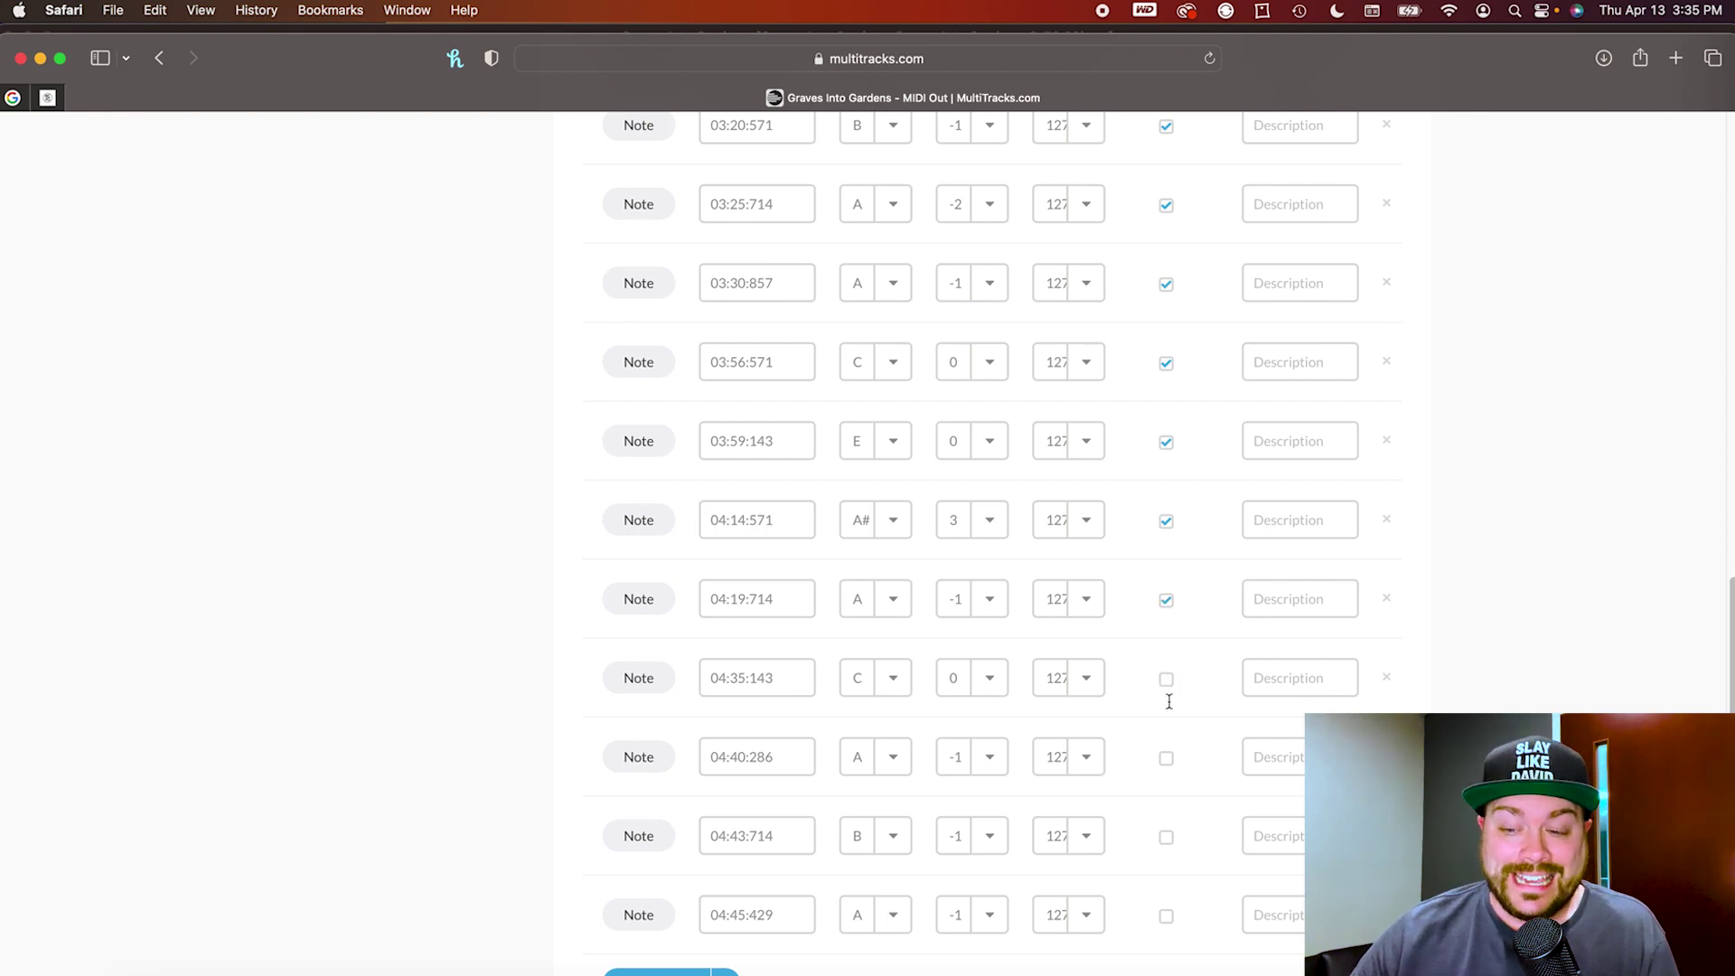
left_click(1166, 836)
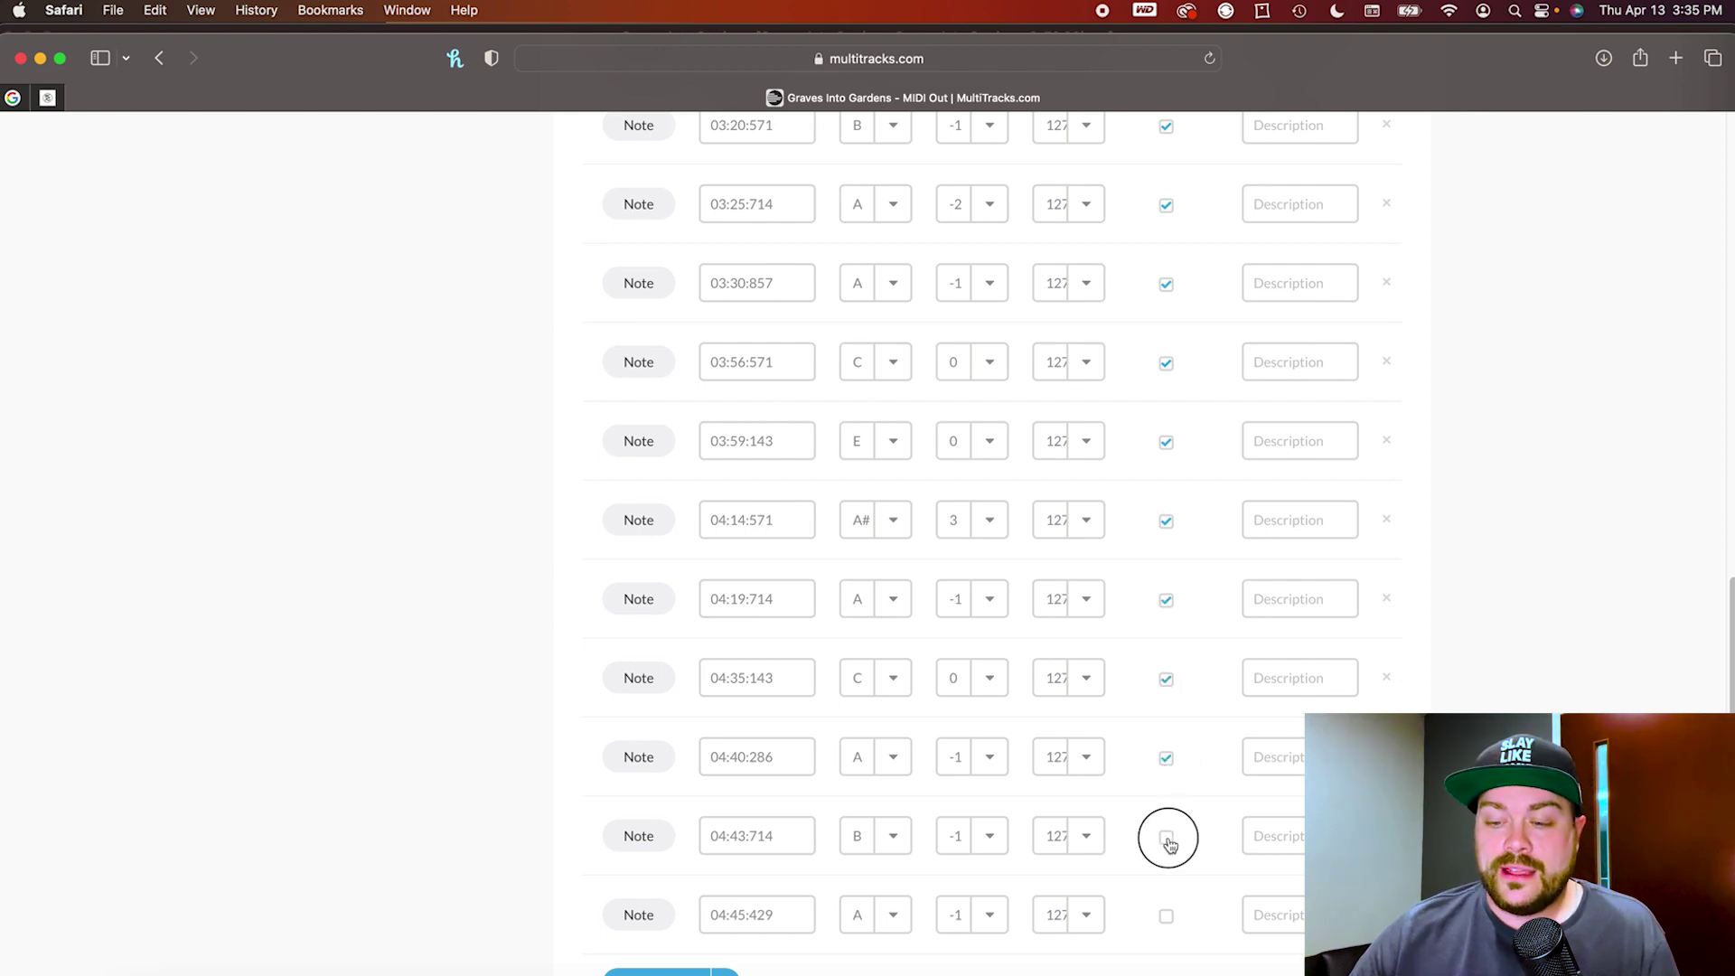
left_click(1165, 915)
- Check the Disable Loop settings down the Lights 1 cue list and save the updated MIDI cues
scroll(1191, 740, "up", 15)
scroll(1200, 744, "up", 10)
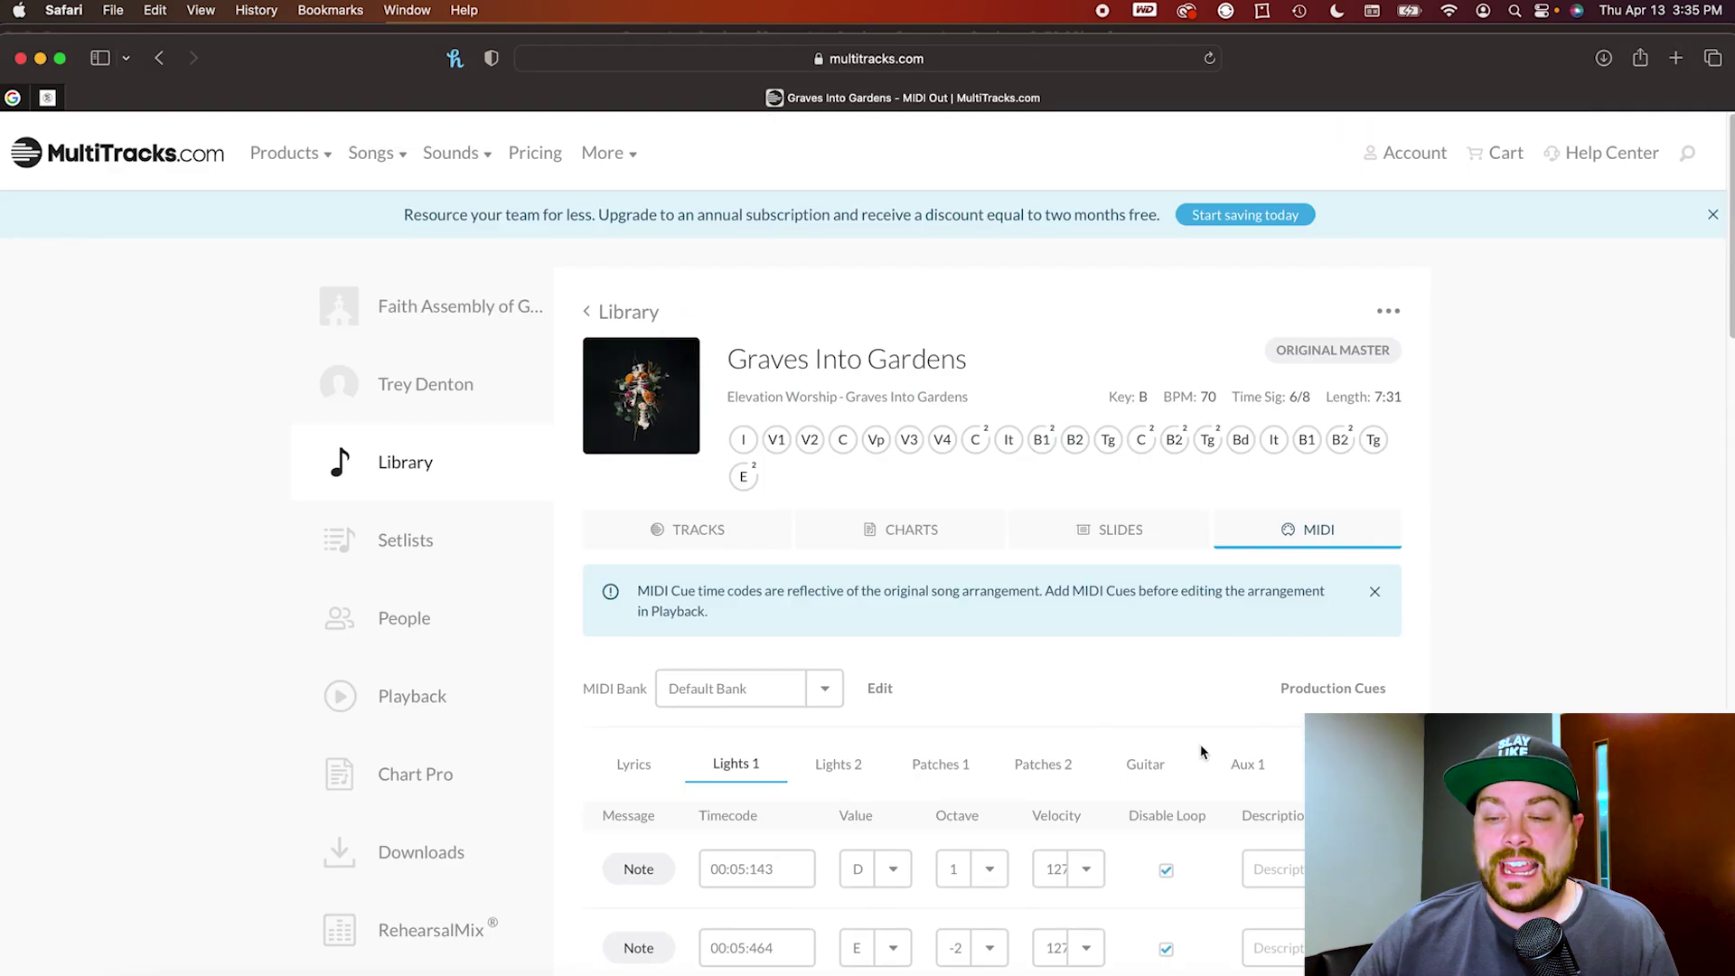
scroll(1200, 745, "down", 2)
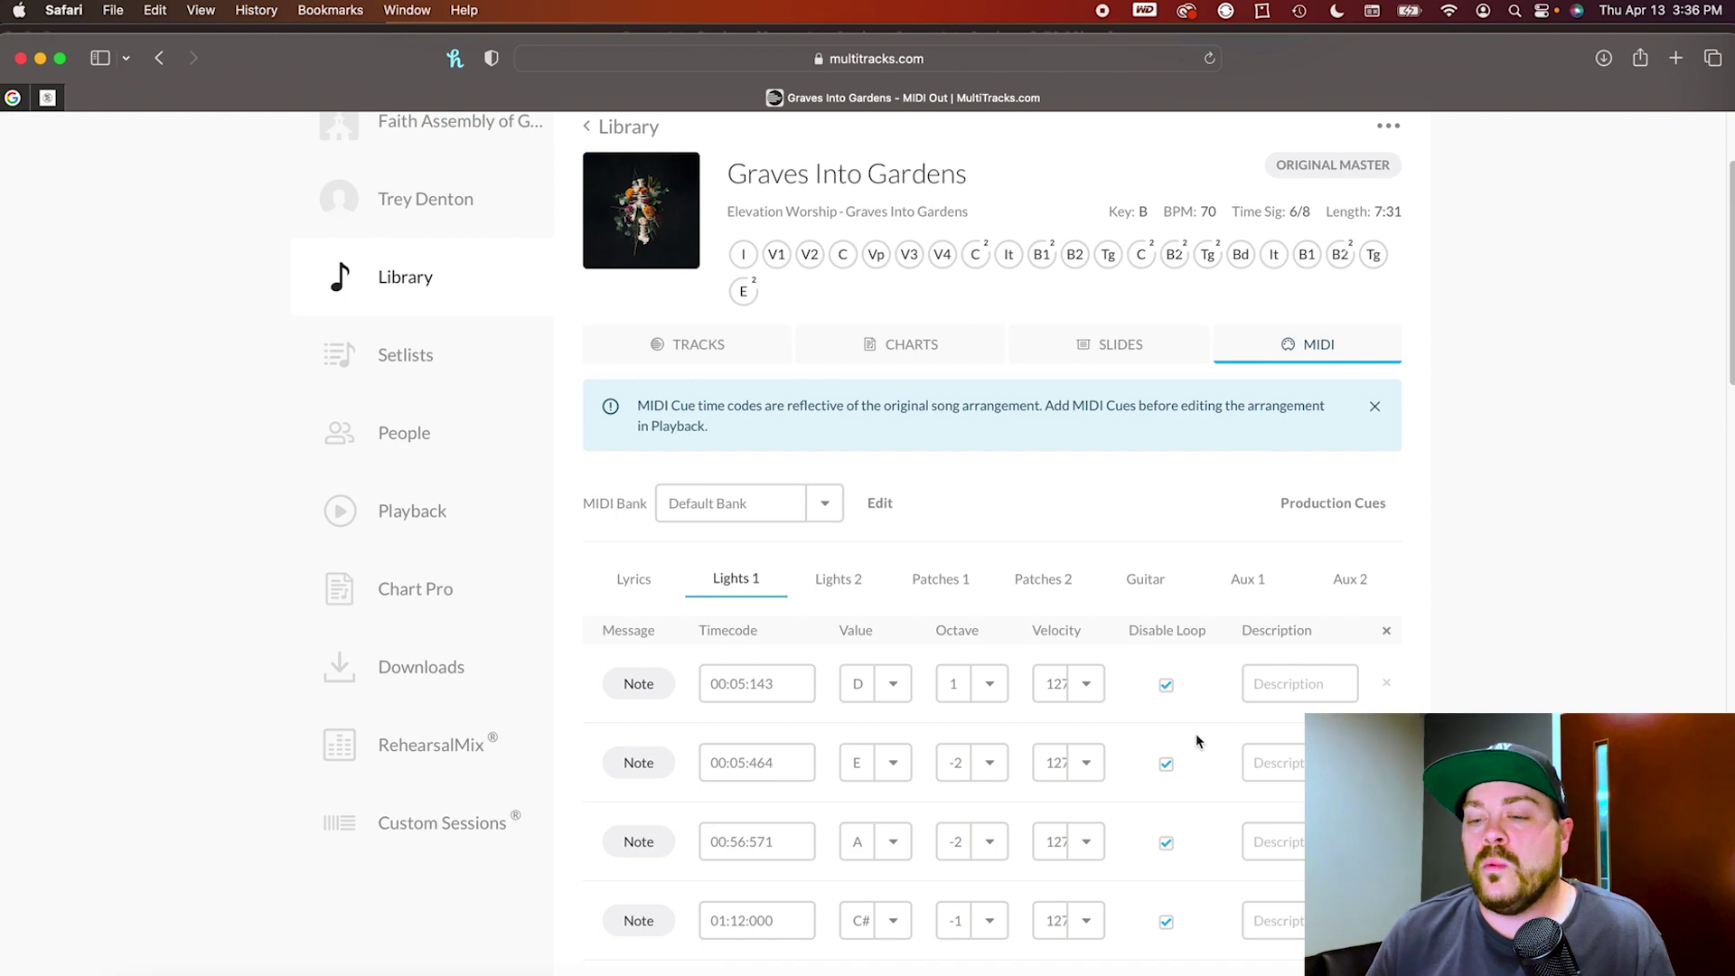
scroll(1197, 733, "down", 20)
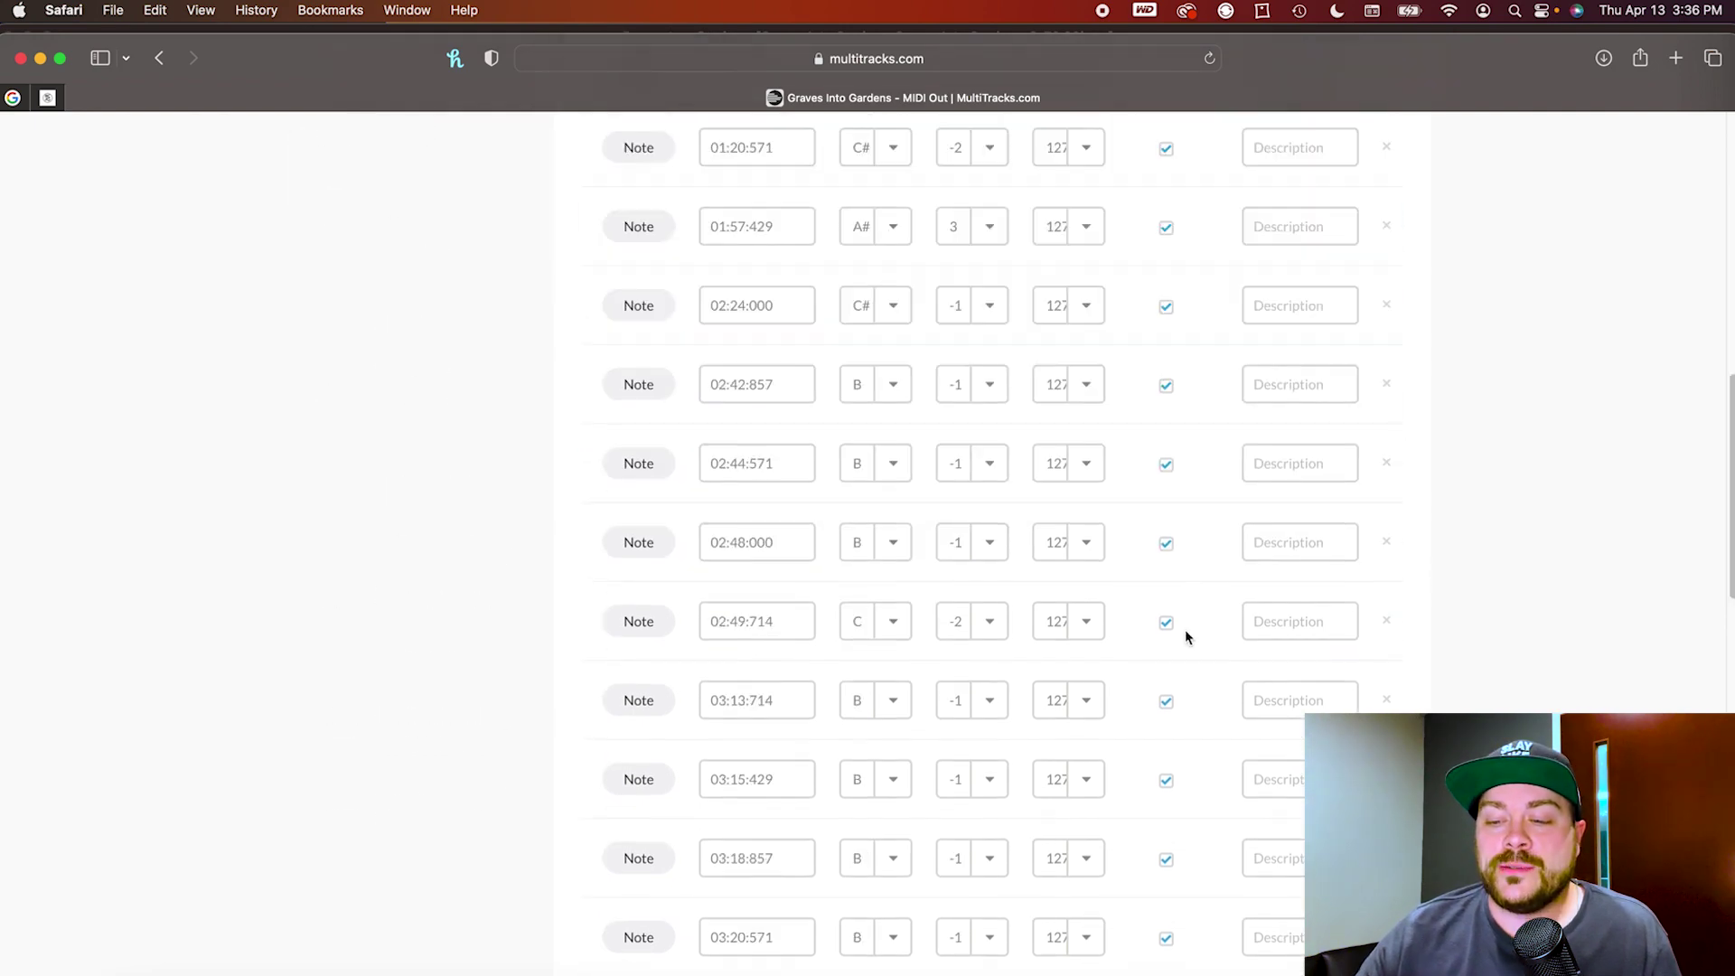
scroll(1188, 634, "down", 3)
left_click(1361, 320)
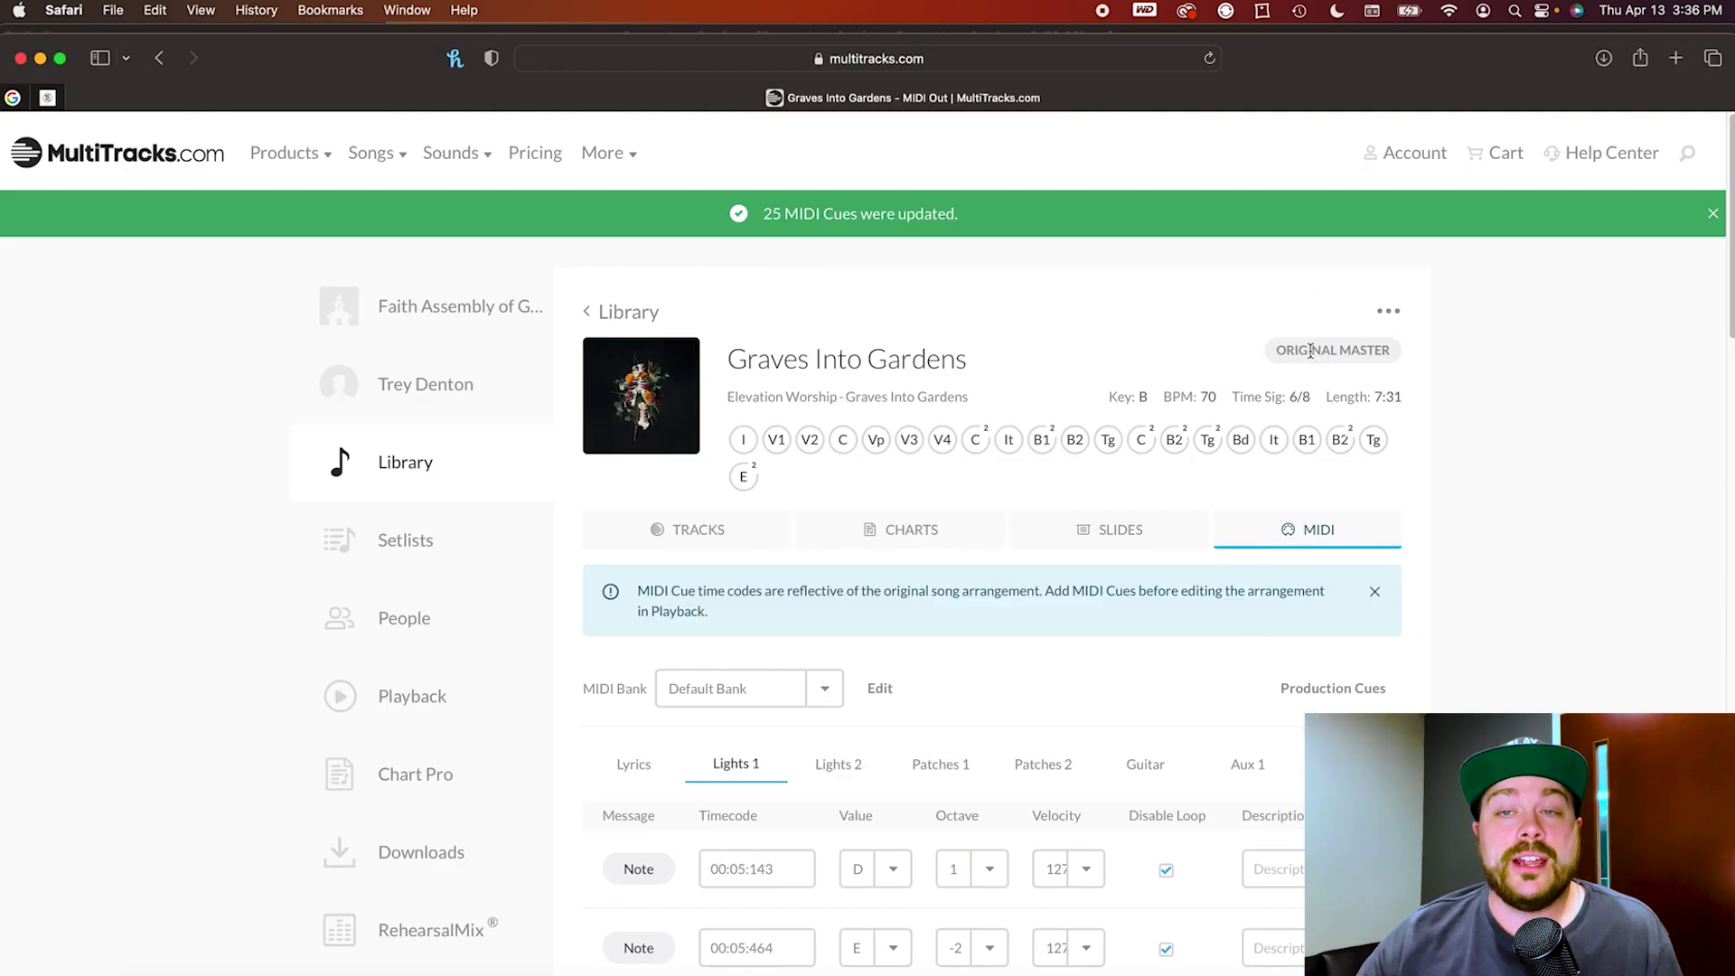
- Switch to Playback and load the upcoming April 16 setlist from the cloud
key("super+Tab")
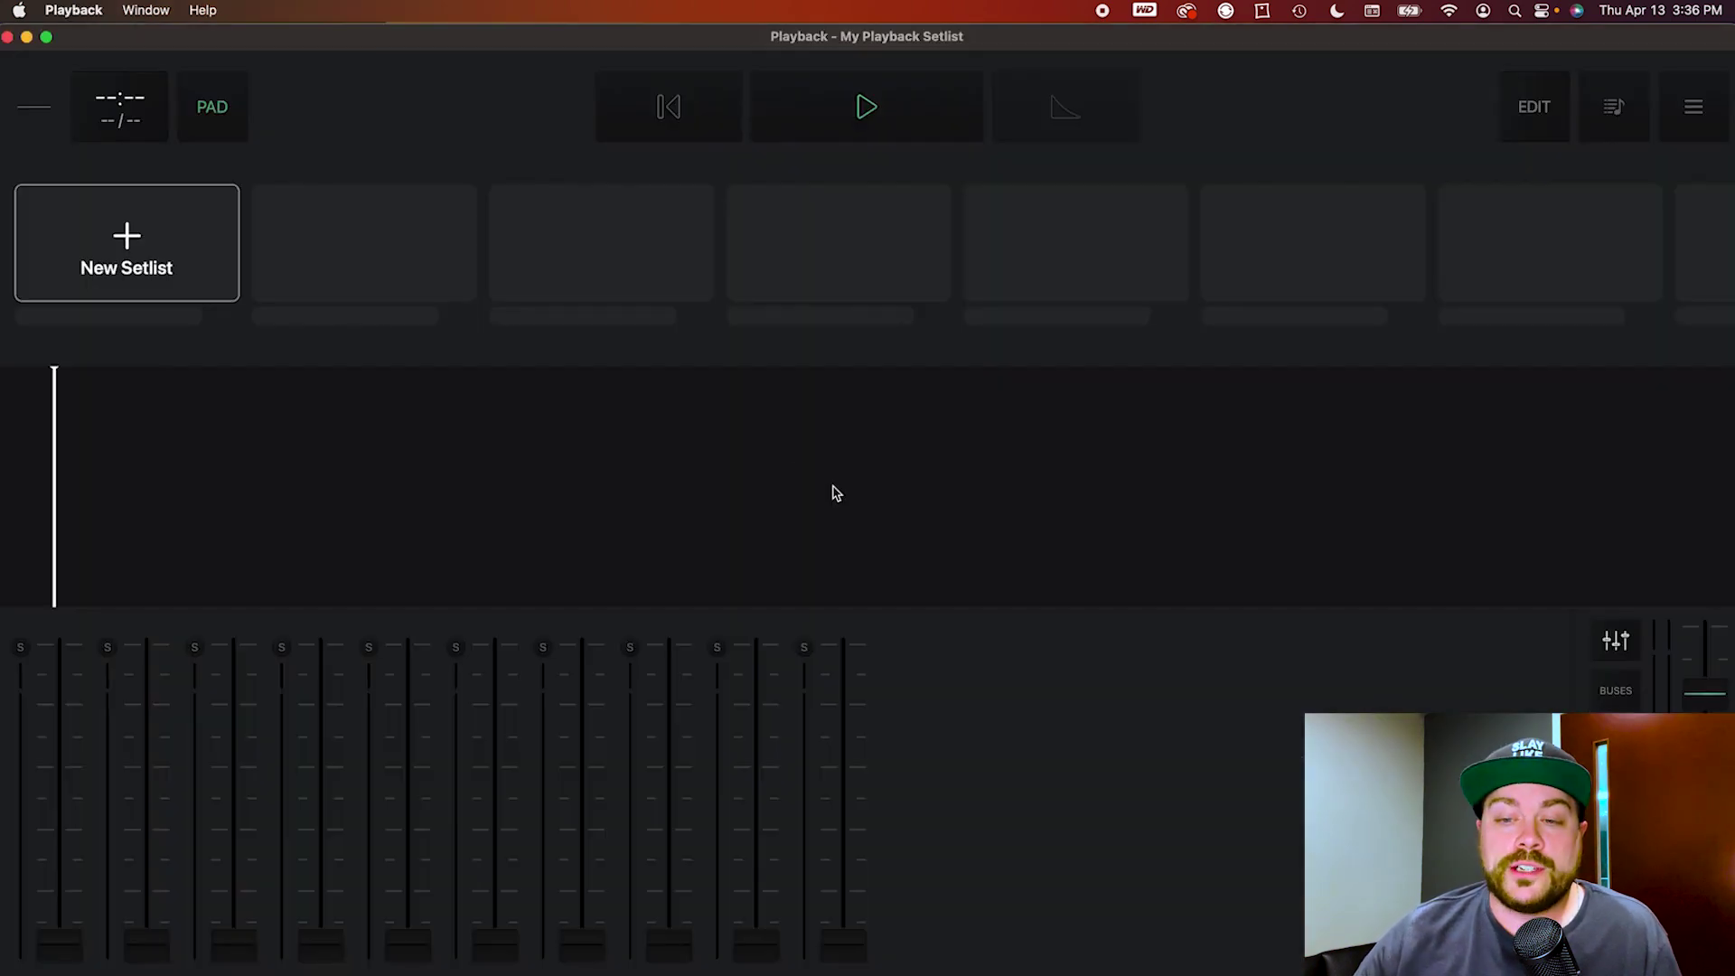
left_click(1613, 107)
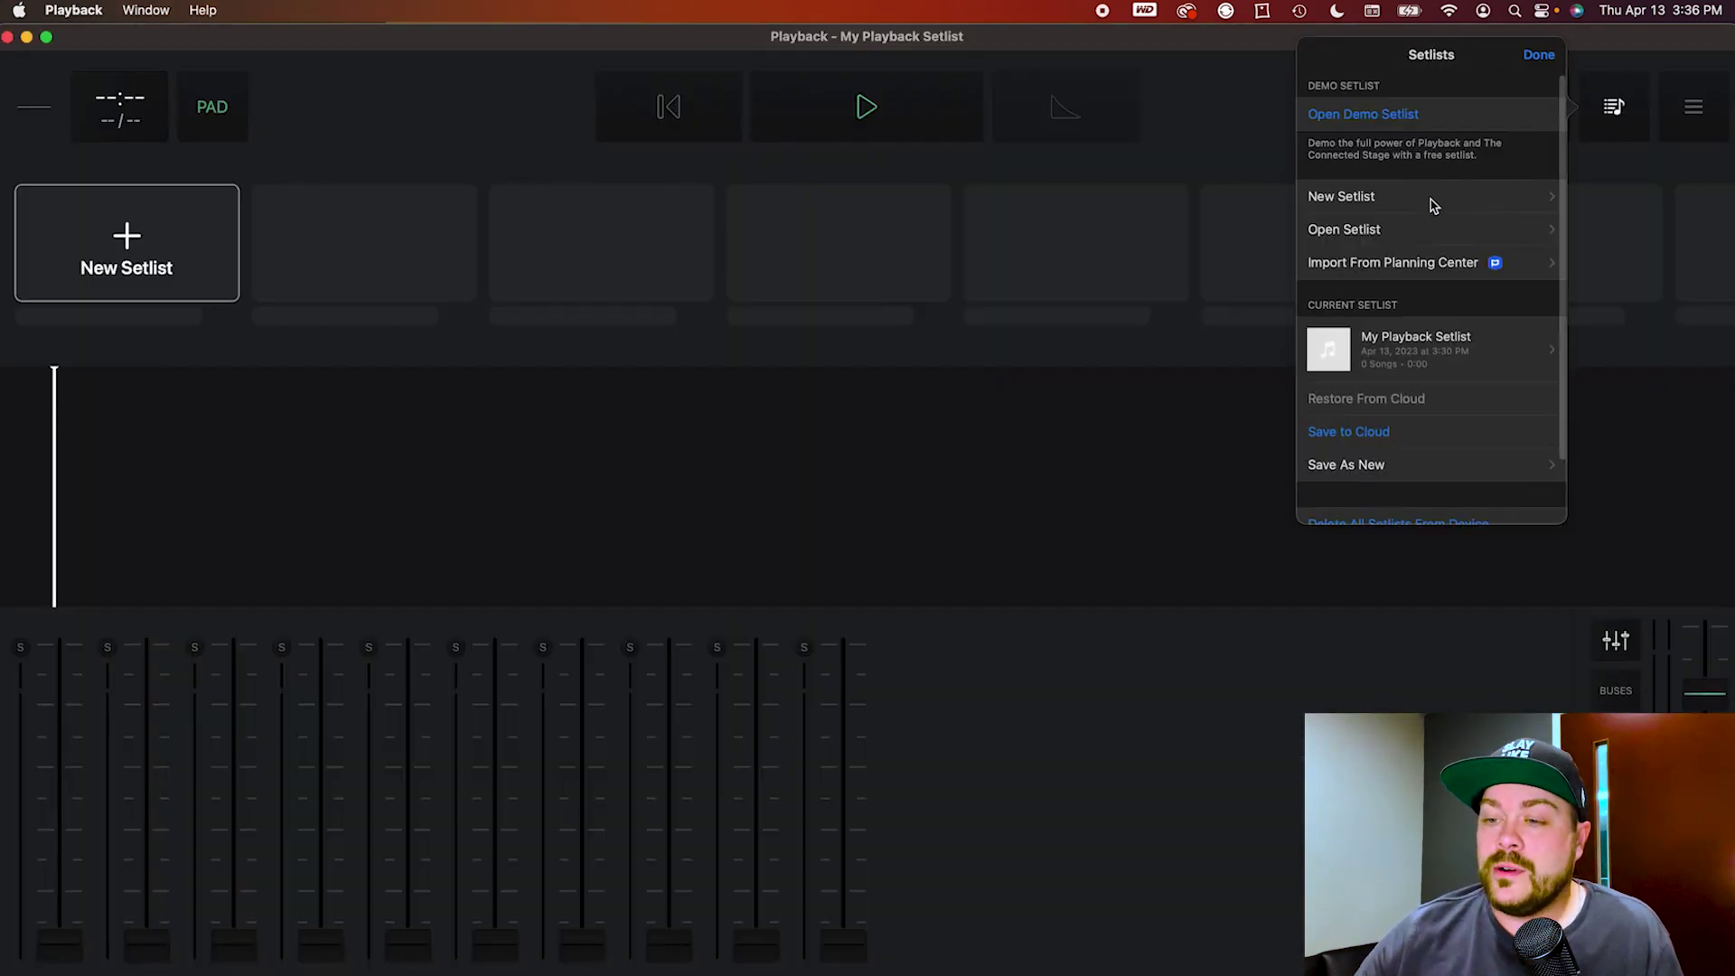
left_click(1378, 229)
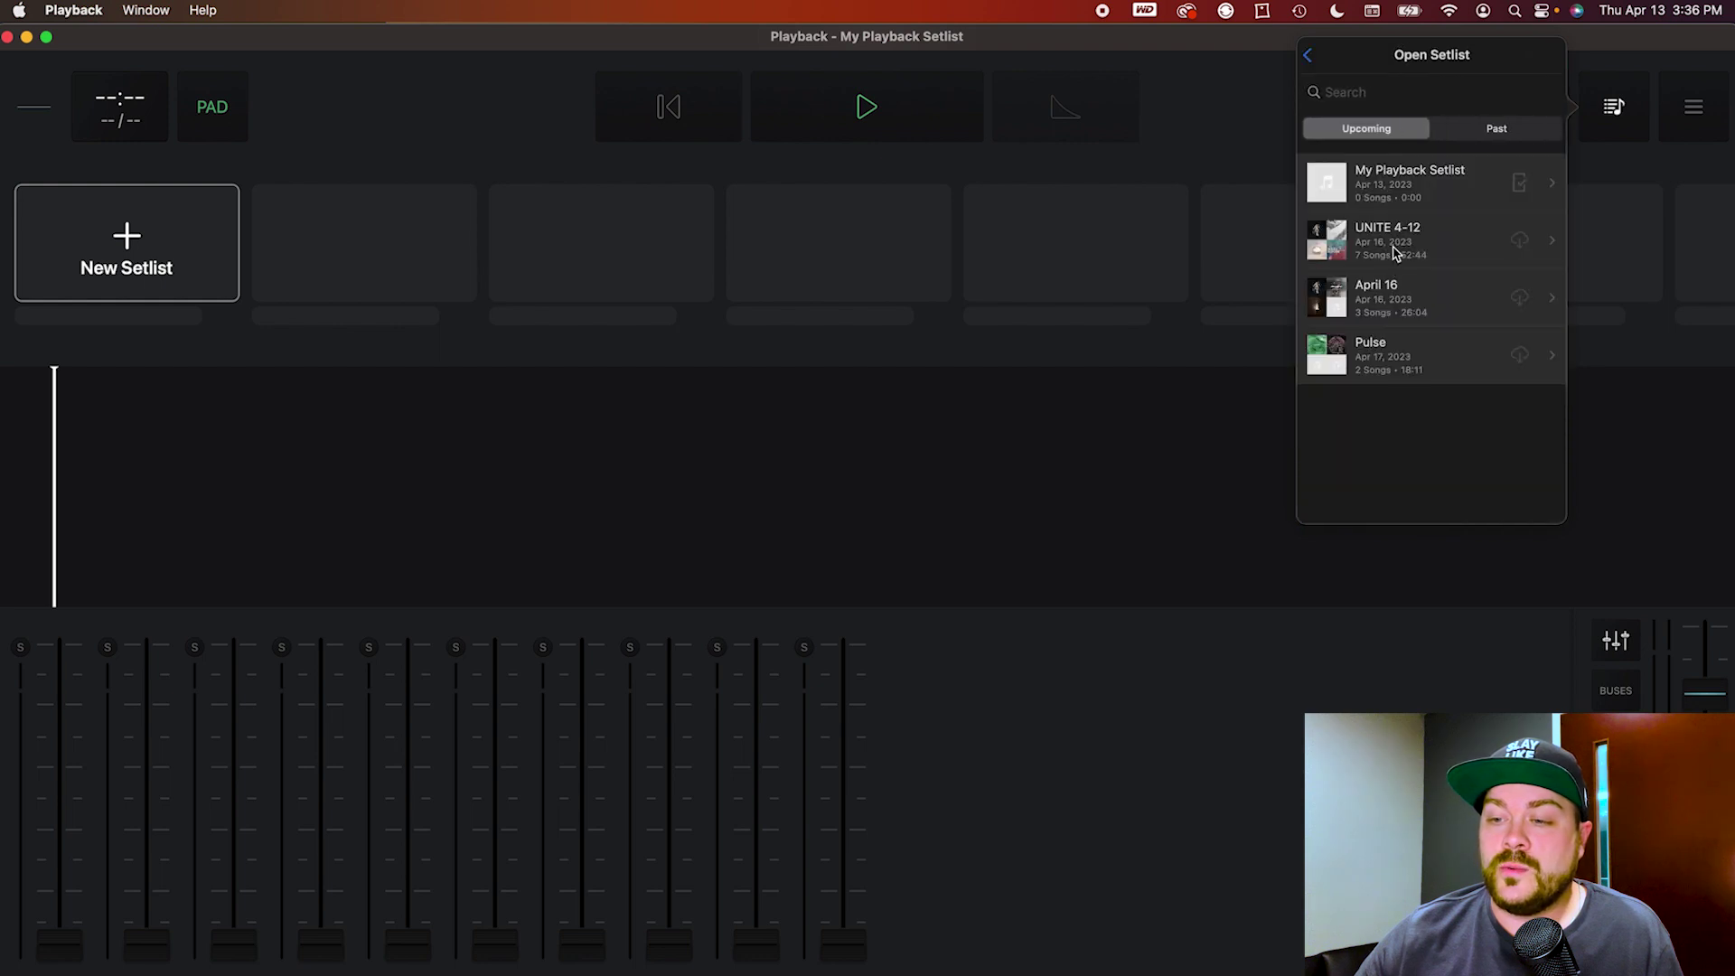
left_click(1413, 298)
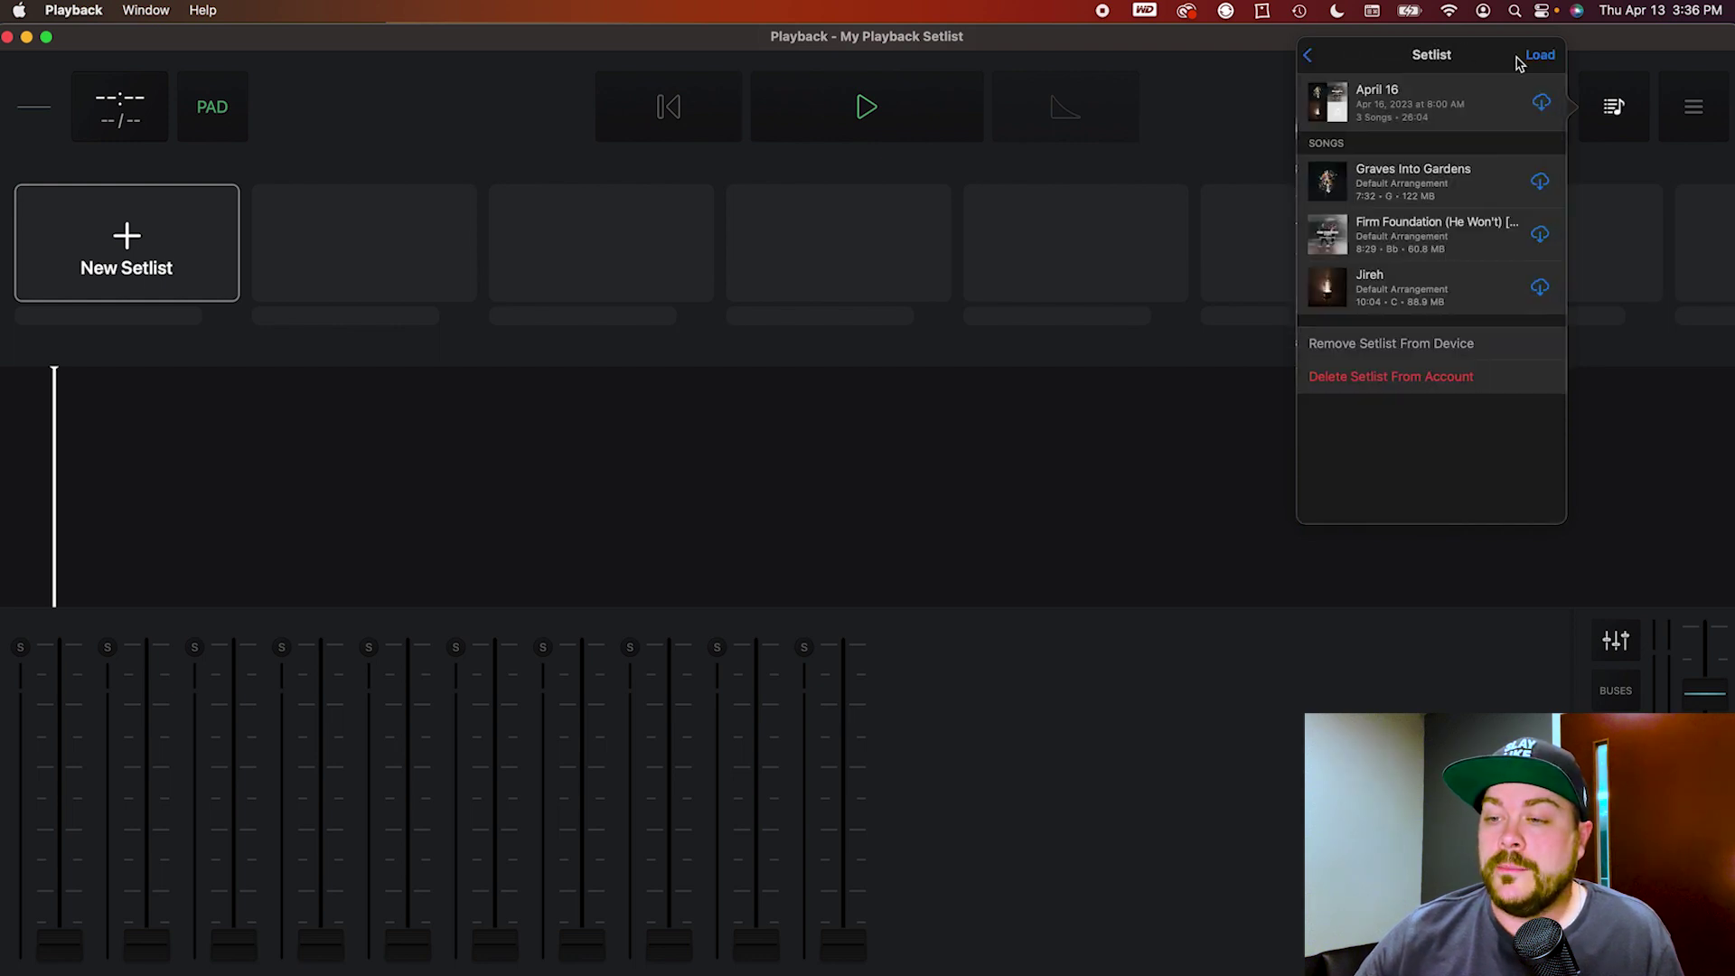
left_click(1547, 55)
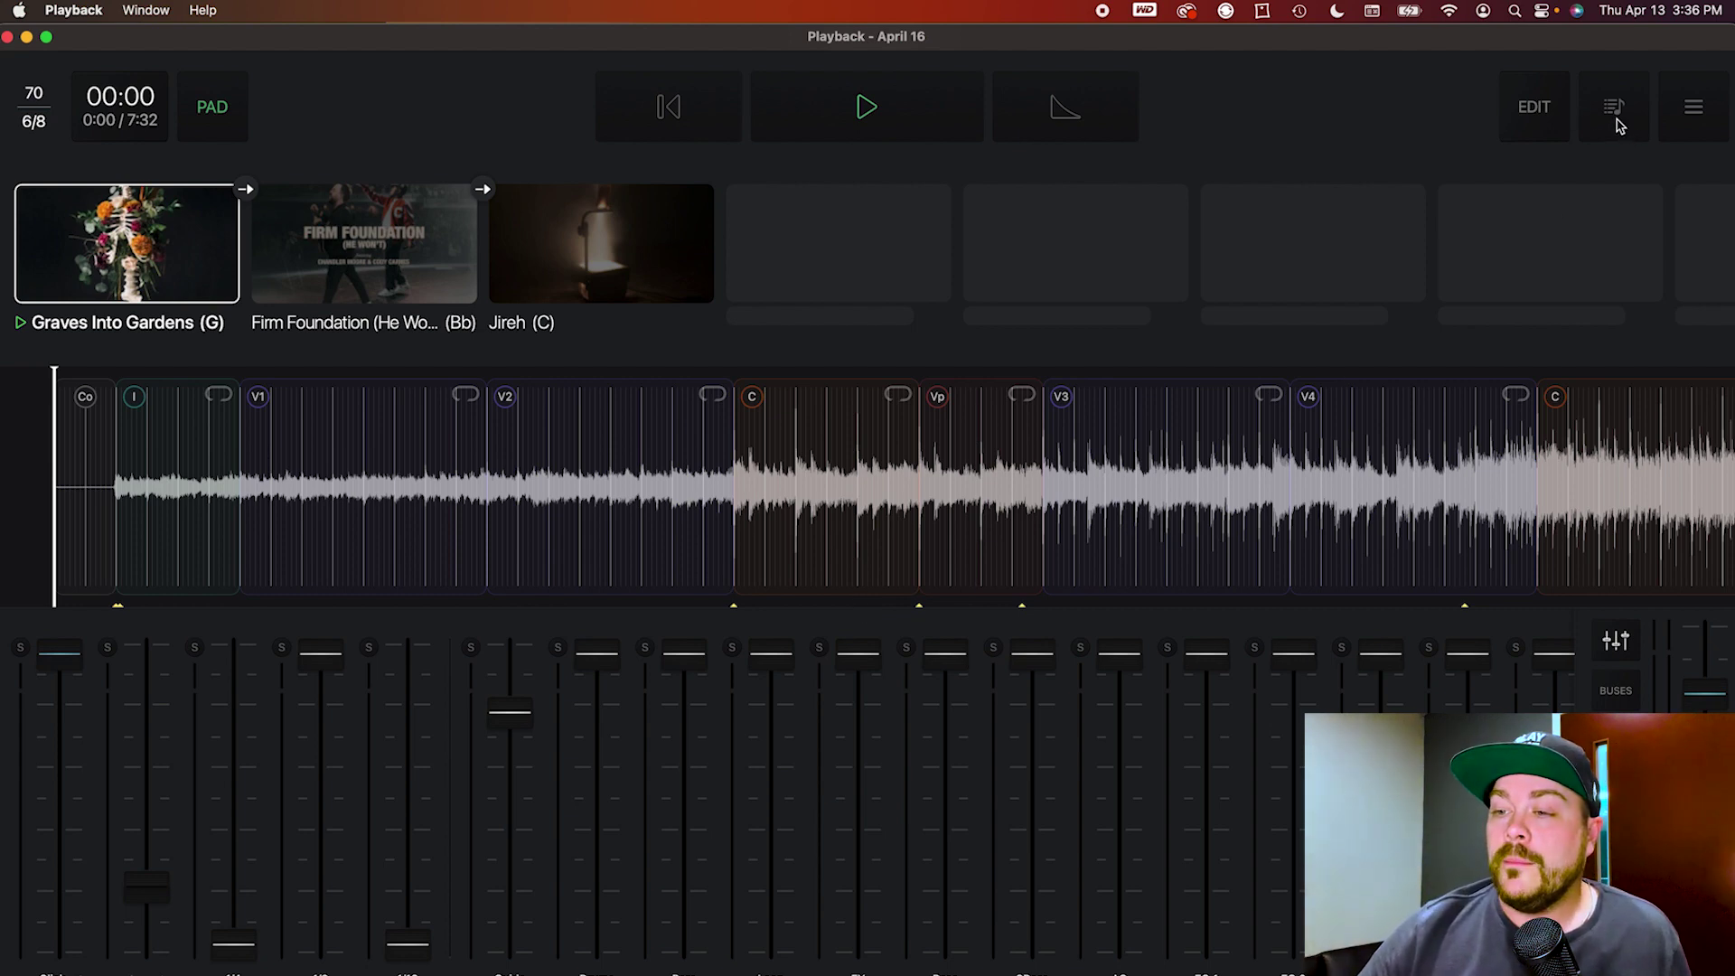
- Open MIDI cue editing for Graves Into Gardens and step through its first light cues on the timeline
left_click(1536, 110)
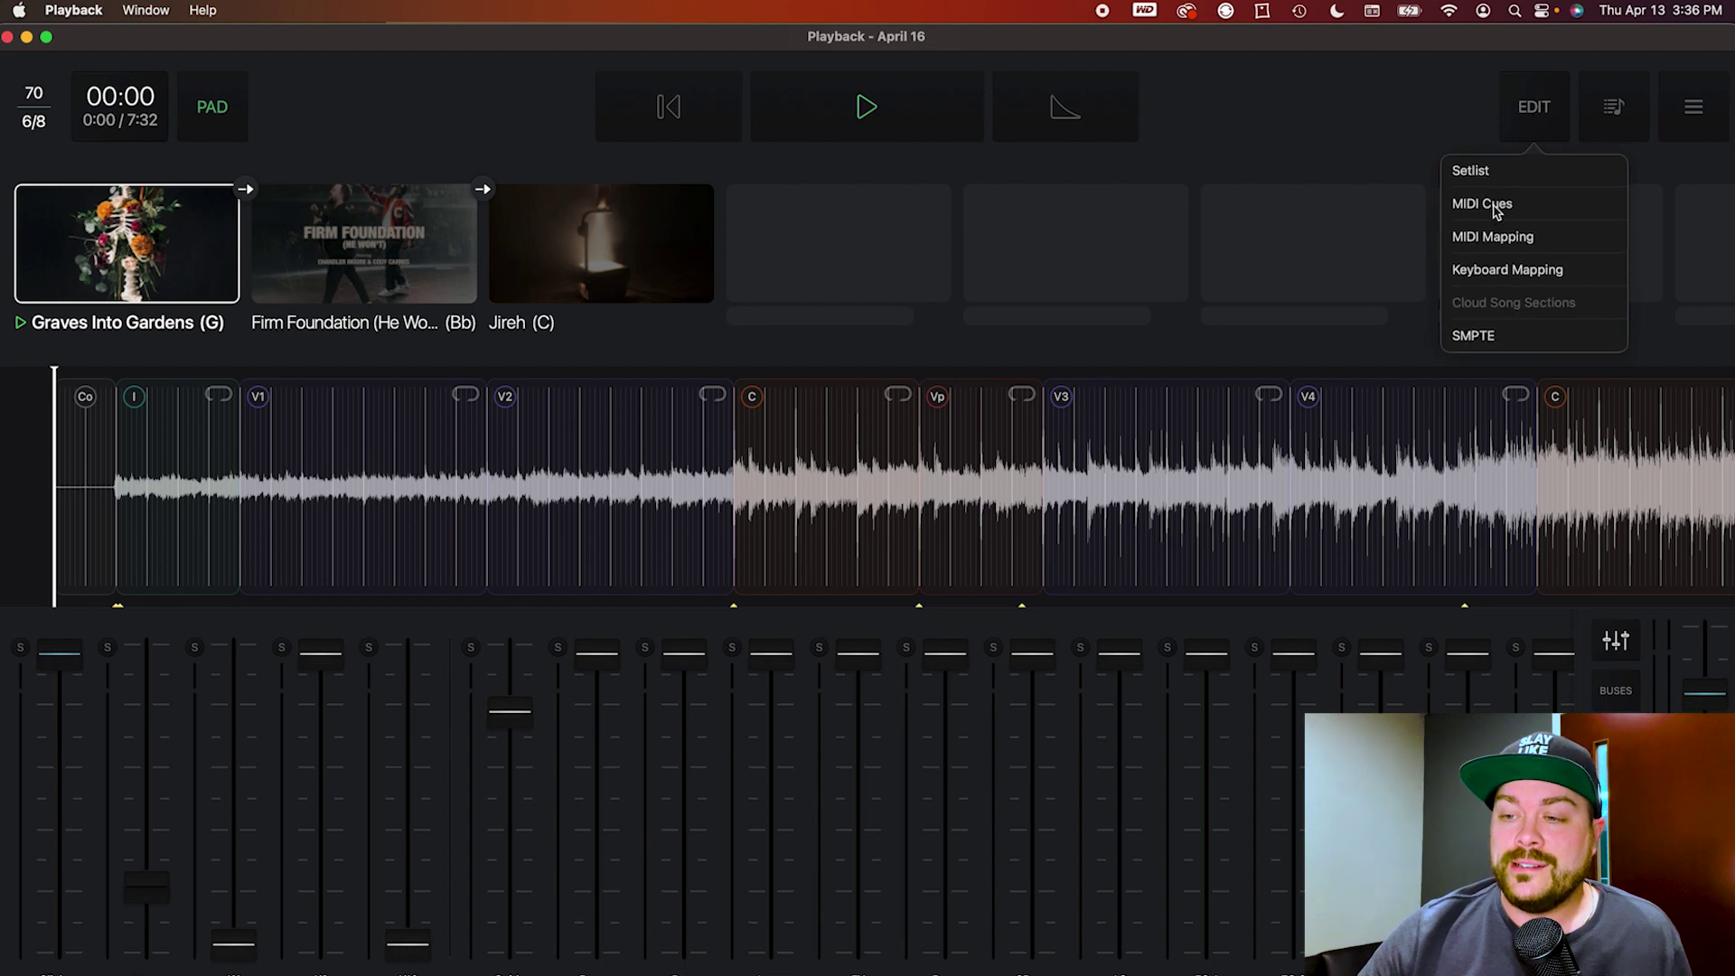
left_click(1496, 205)
left_click(120, 607)
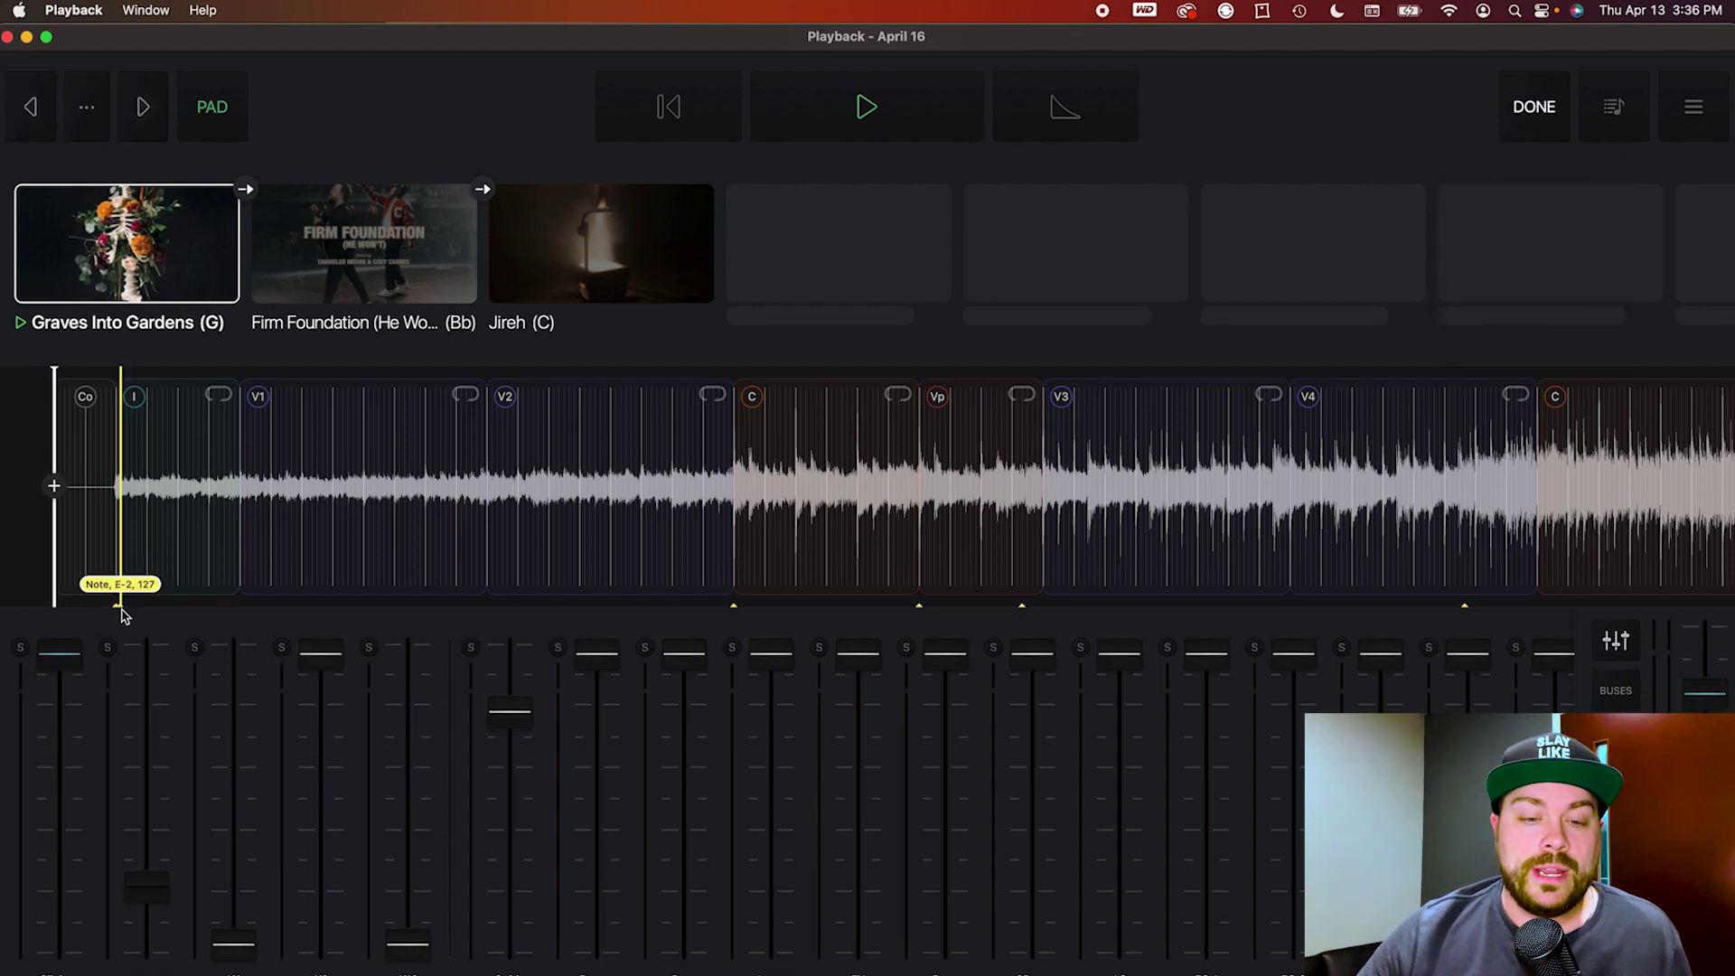
left_click(136, 108)
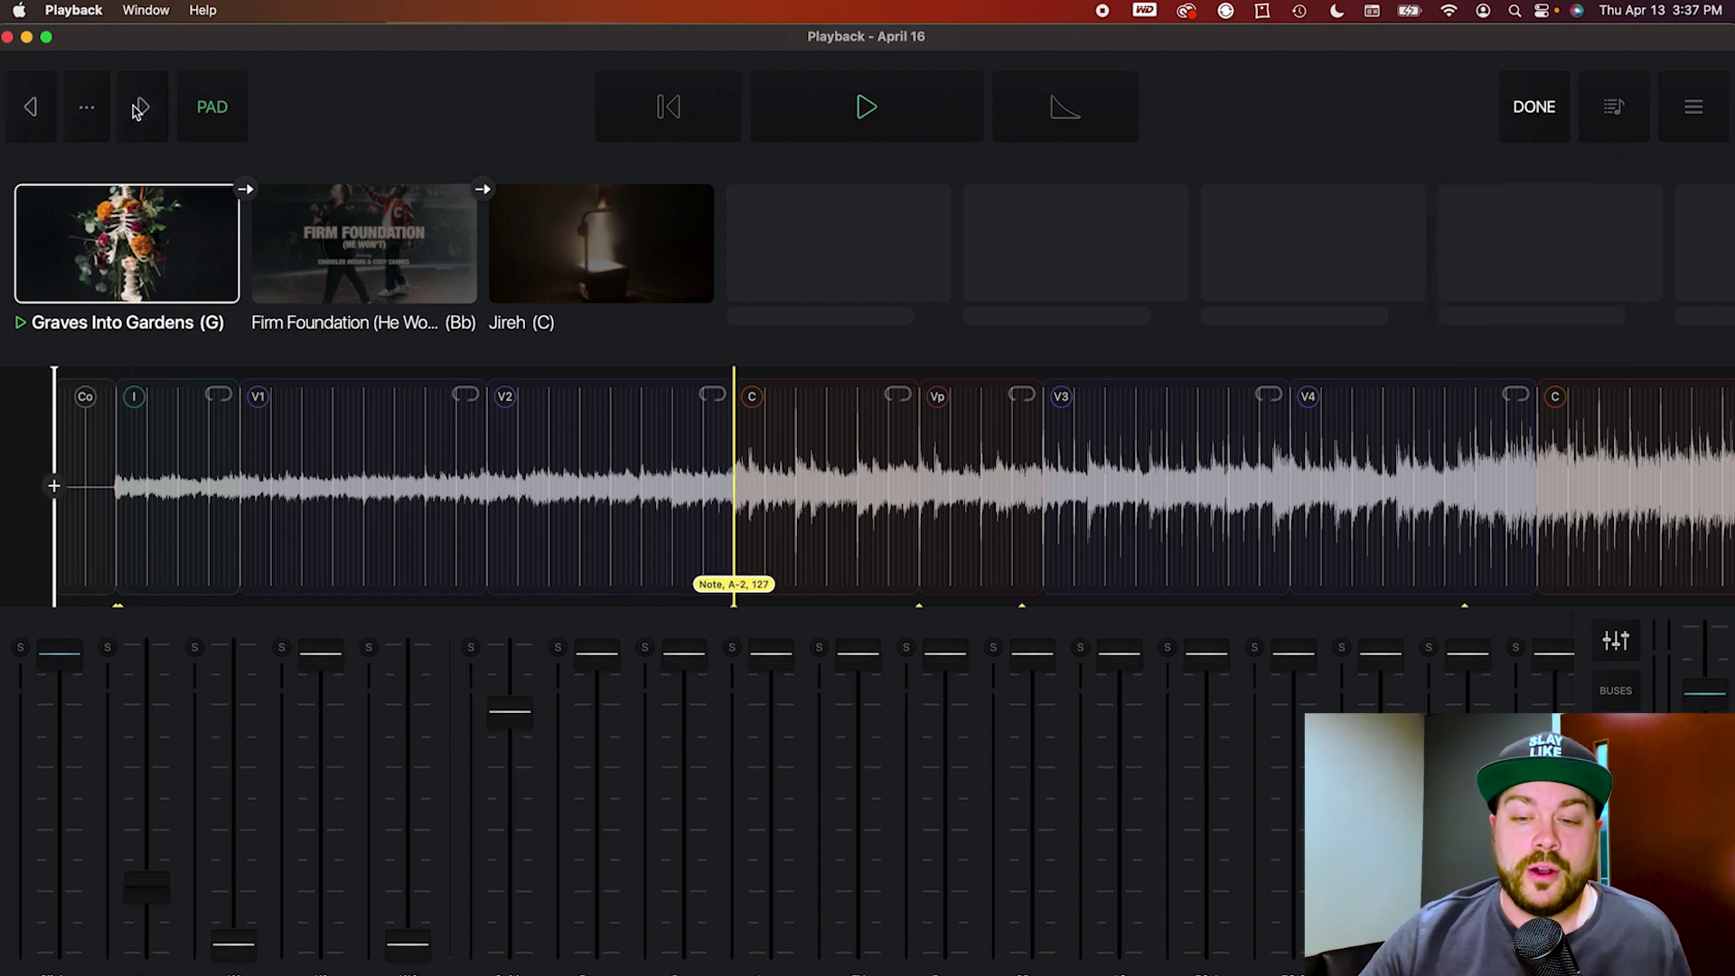
left_click(139, 108)
left_click(141, 108)
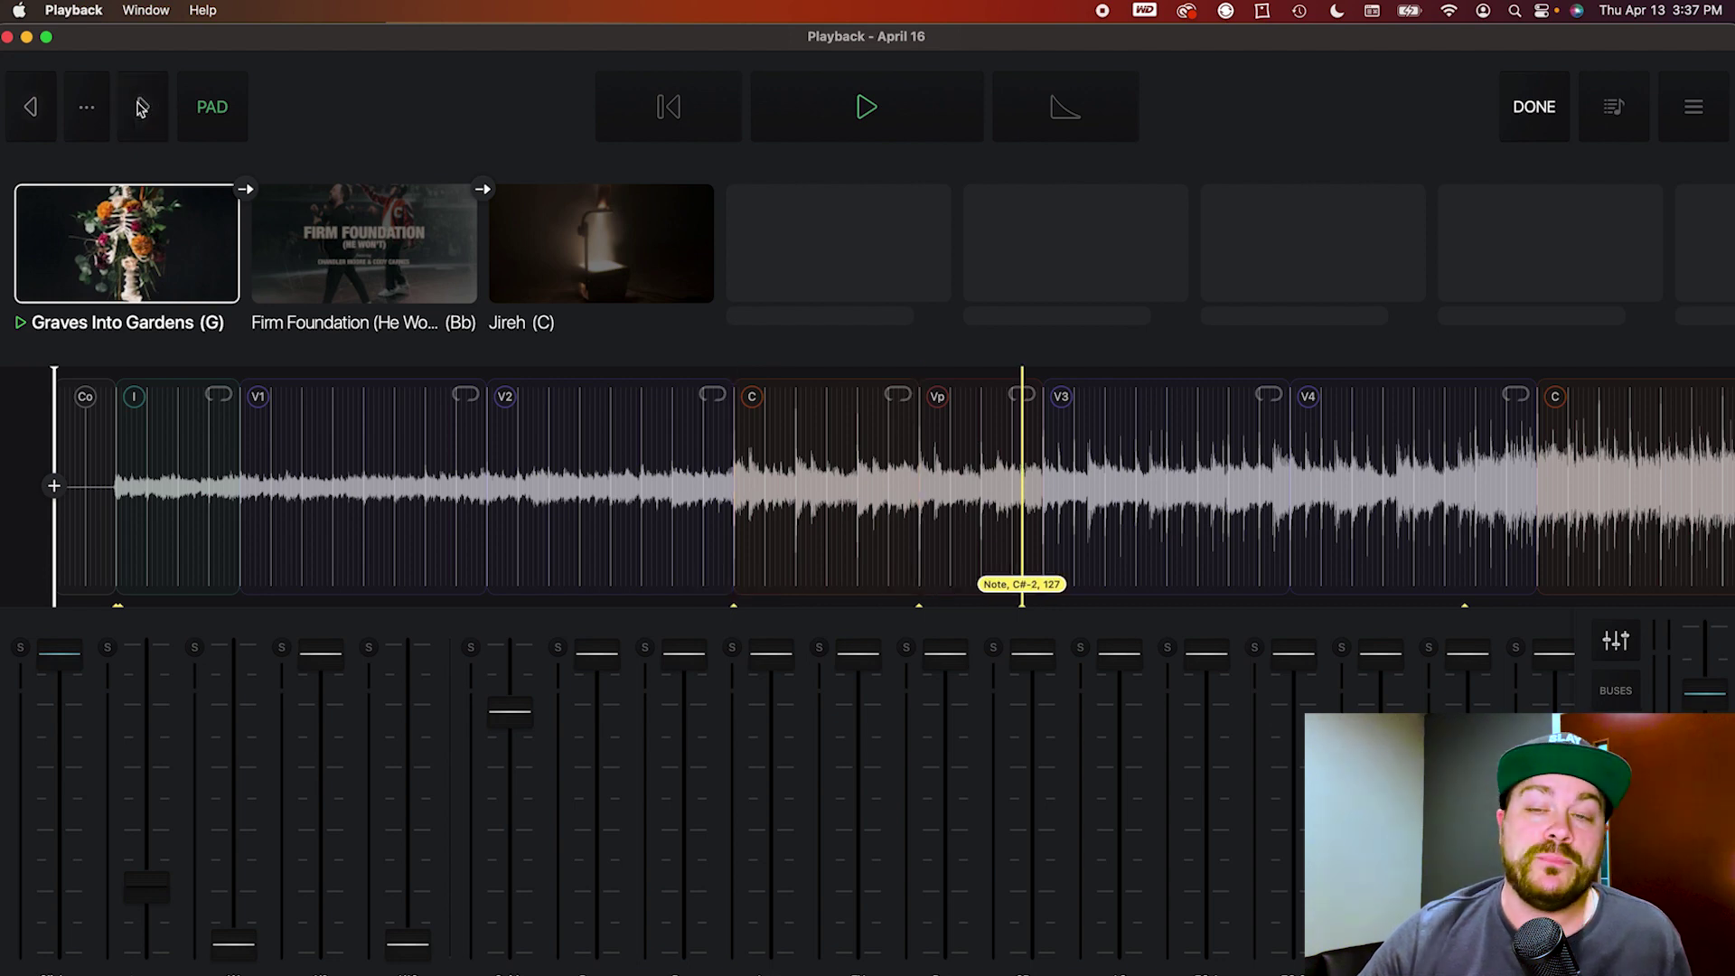
- Check the MIDI settings of the C#-2 note cue just before Verse 3 and save the song's MIDI cues to the cloud
left_click(1012, 585)
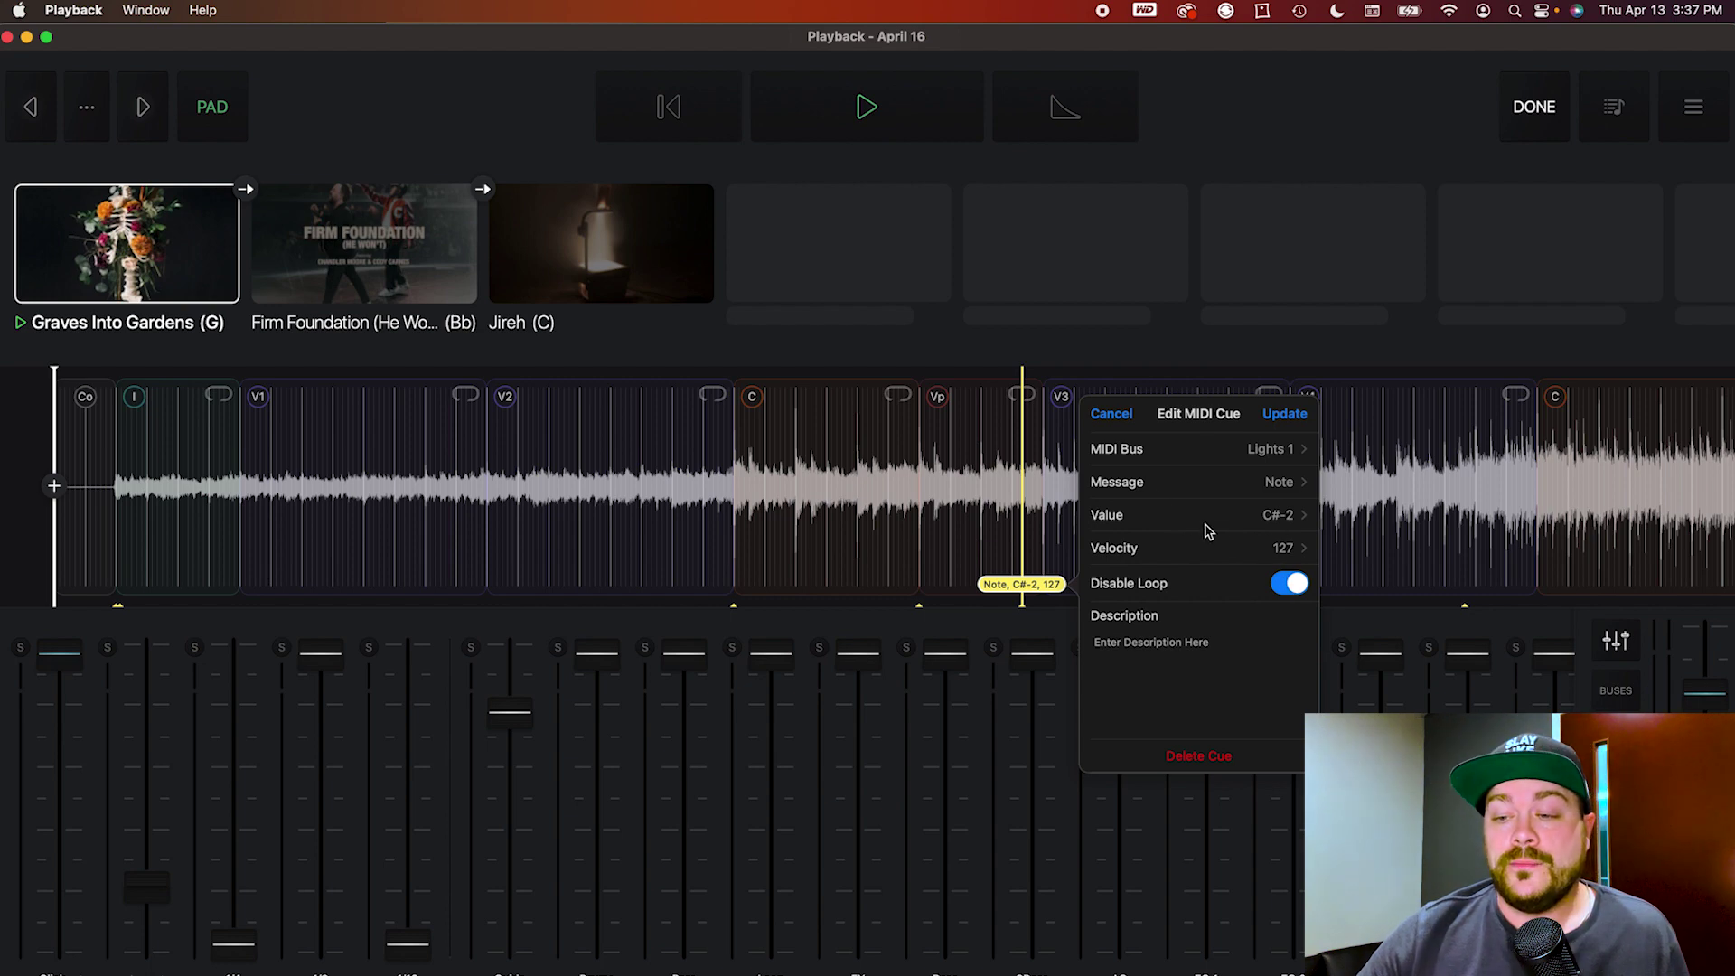
left_click(1107, 415)
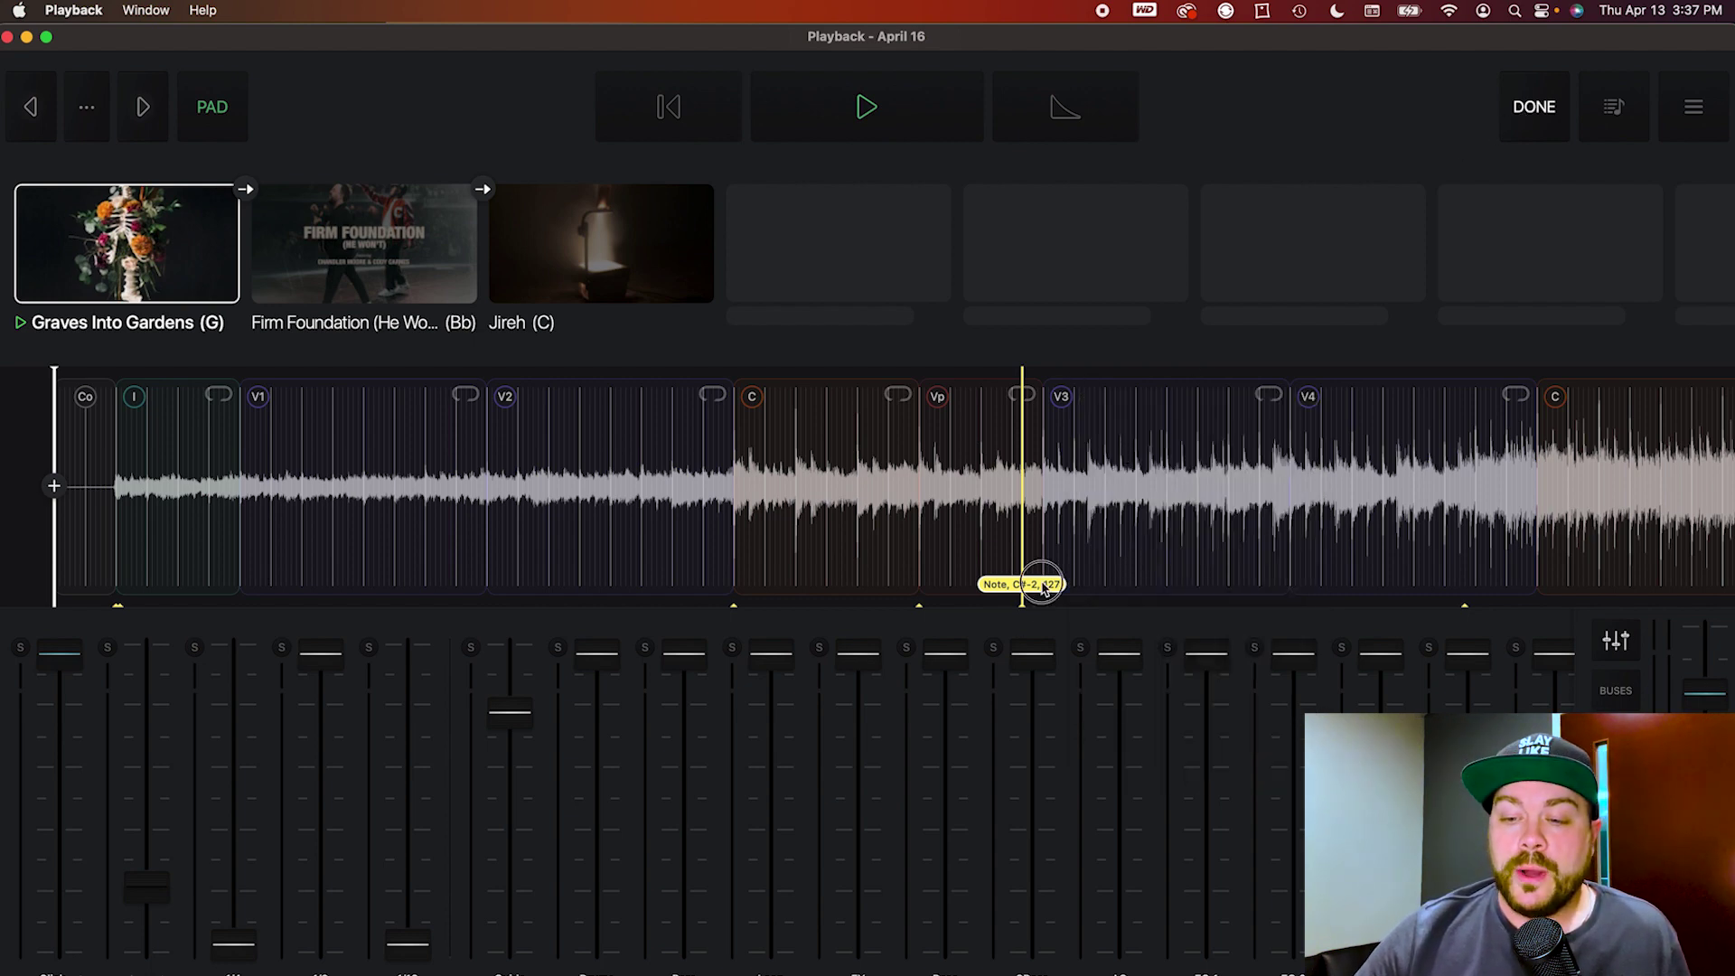
left_click(1030, 584)
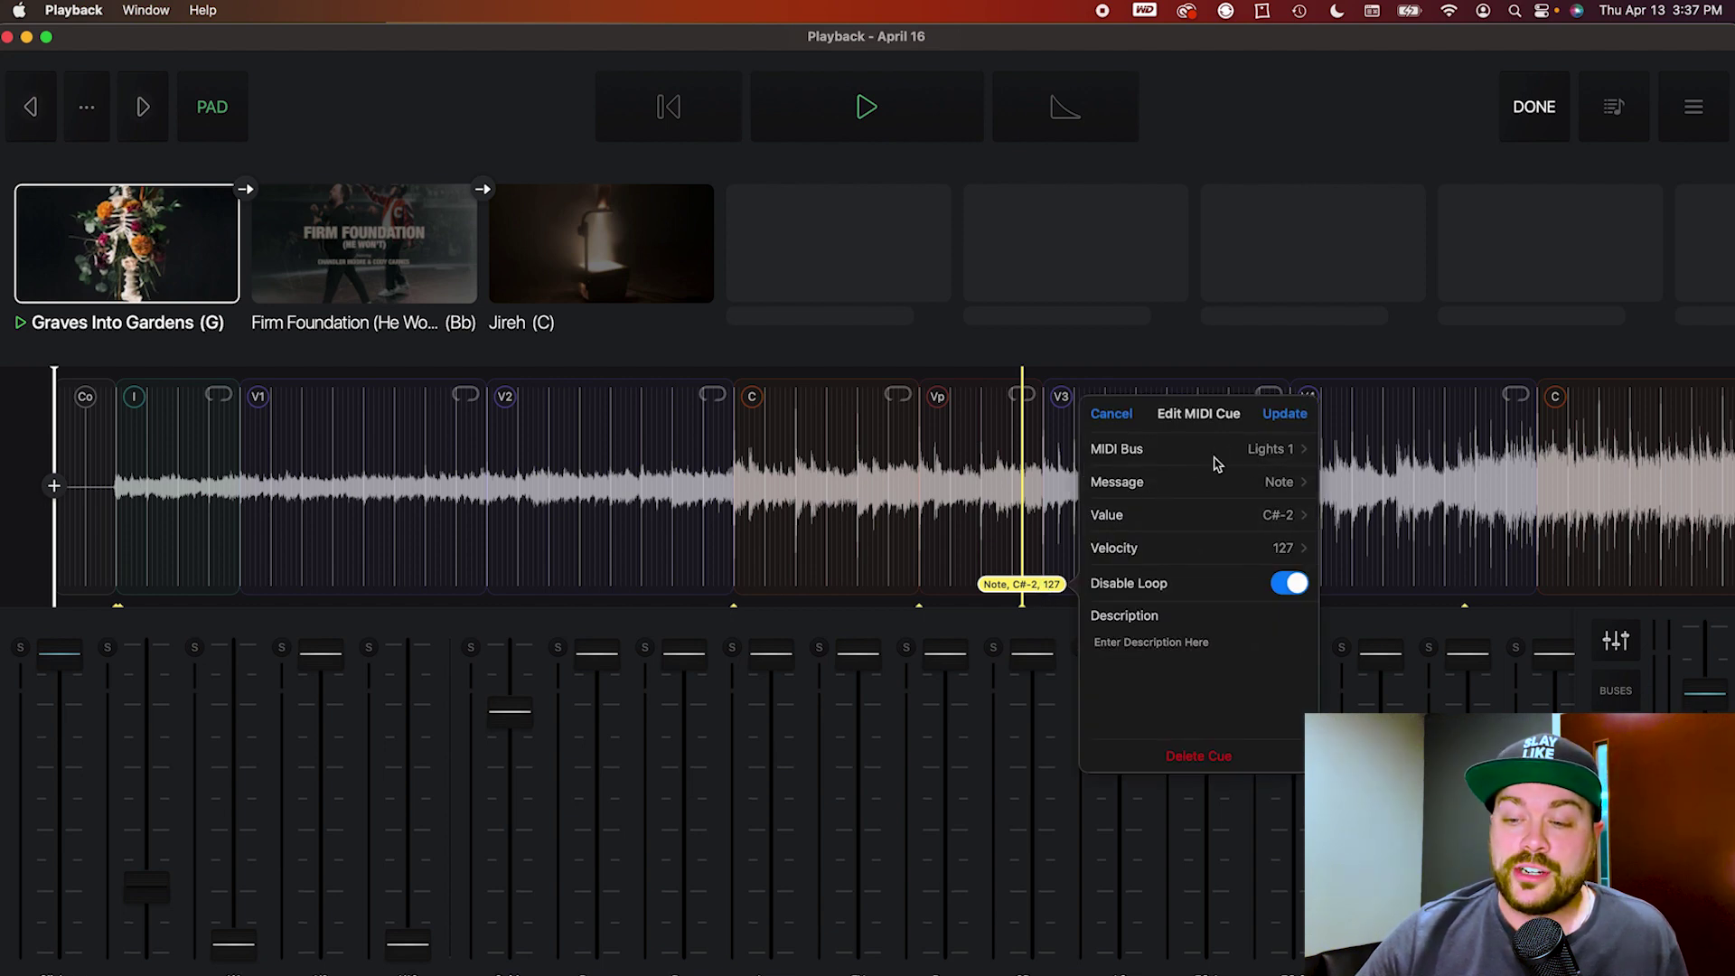
left_click(1284, 413)
left_click(1536, 101)
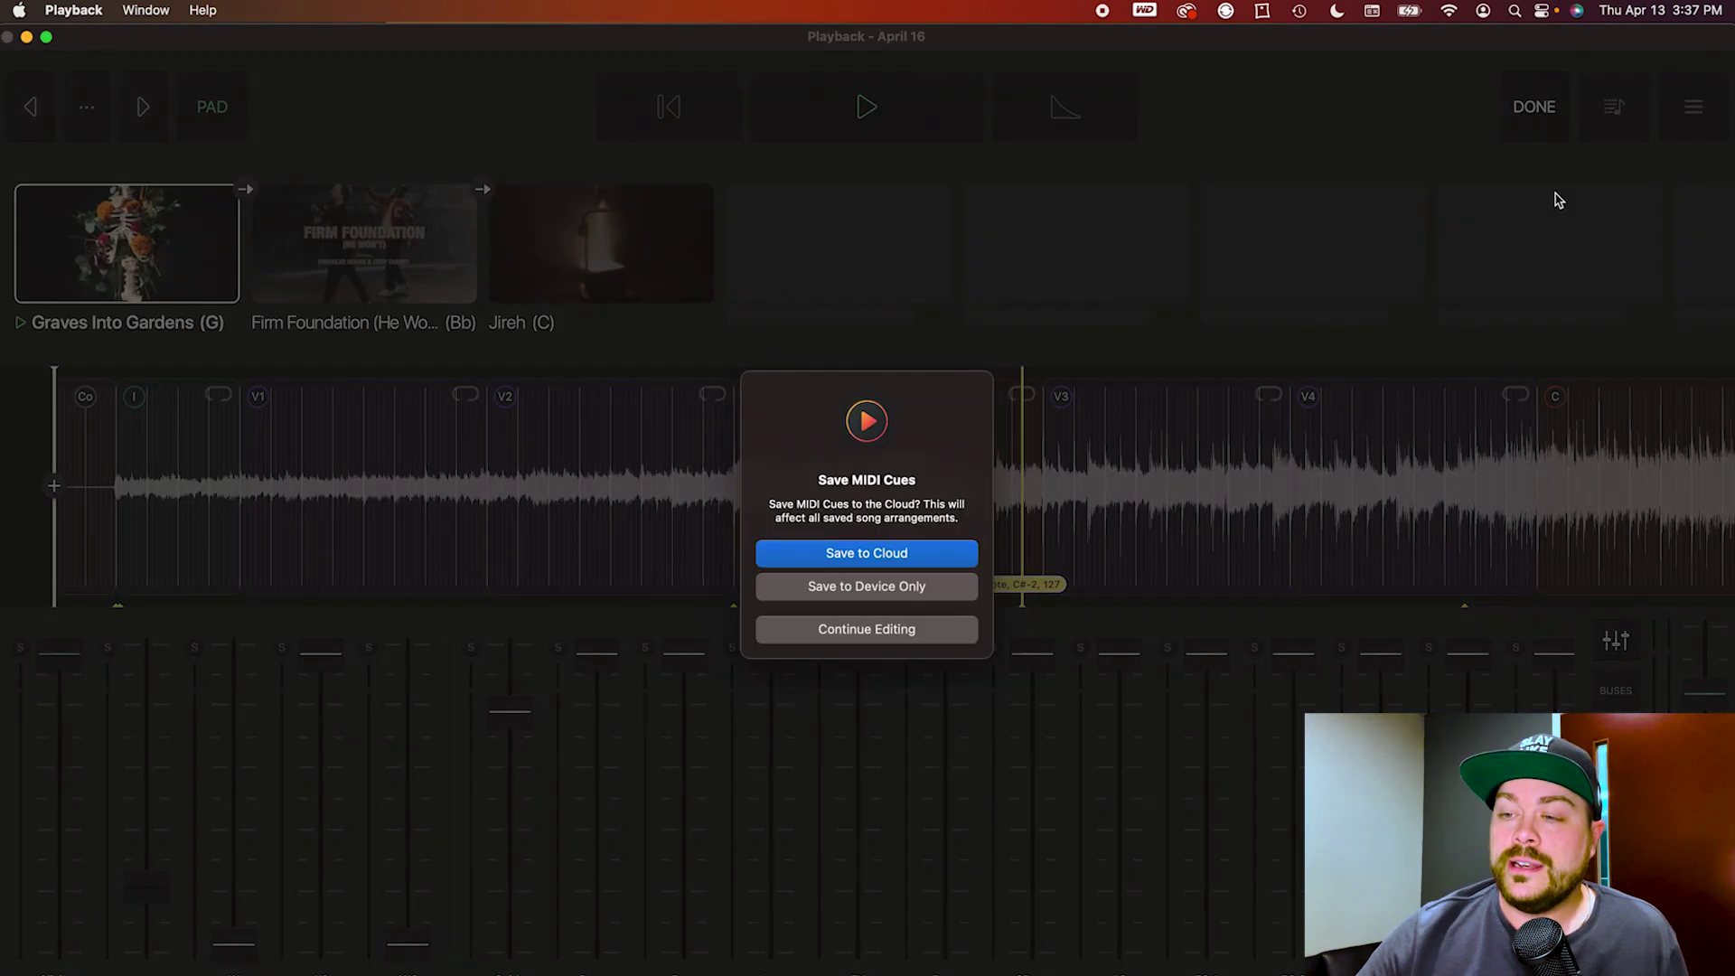
left_click(896, 555)
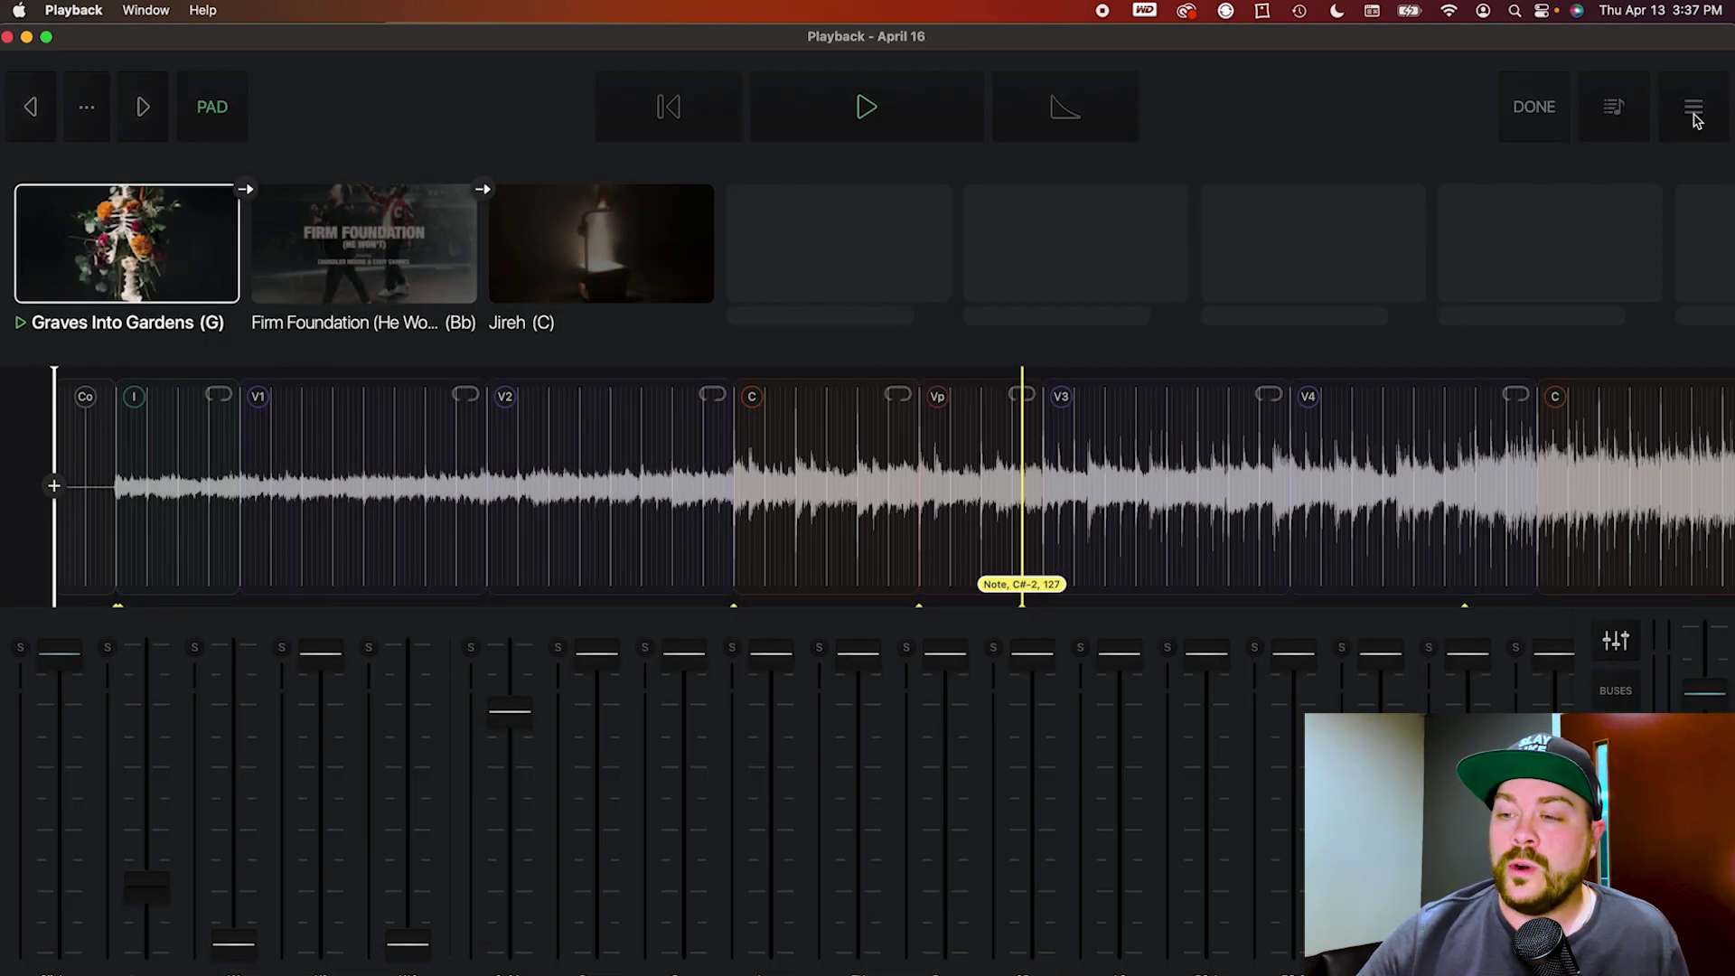
- Review the MIDI port, channel and on/off assignments for Lights 1 and the other buses in the settings, and return to the setlist
left_click(1695, 115)
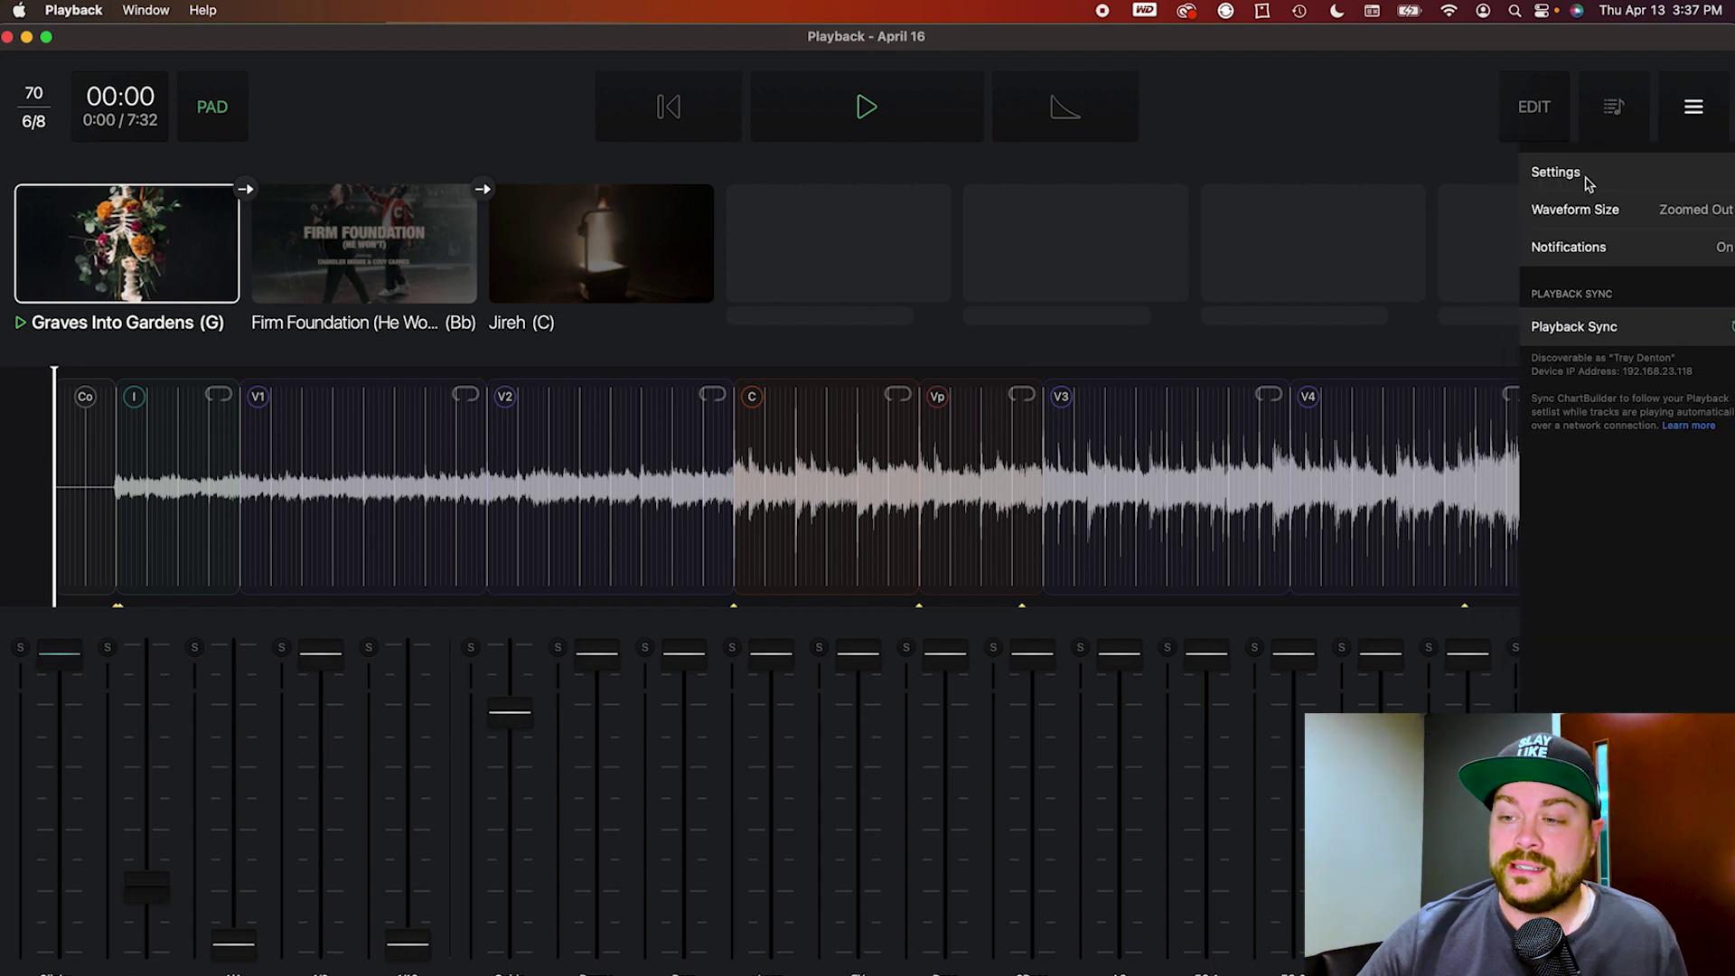
left_click(1588, 184)
left_click(1189, 79)
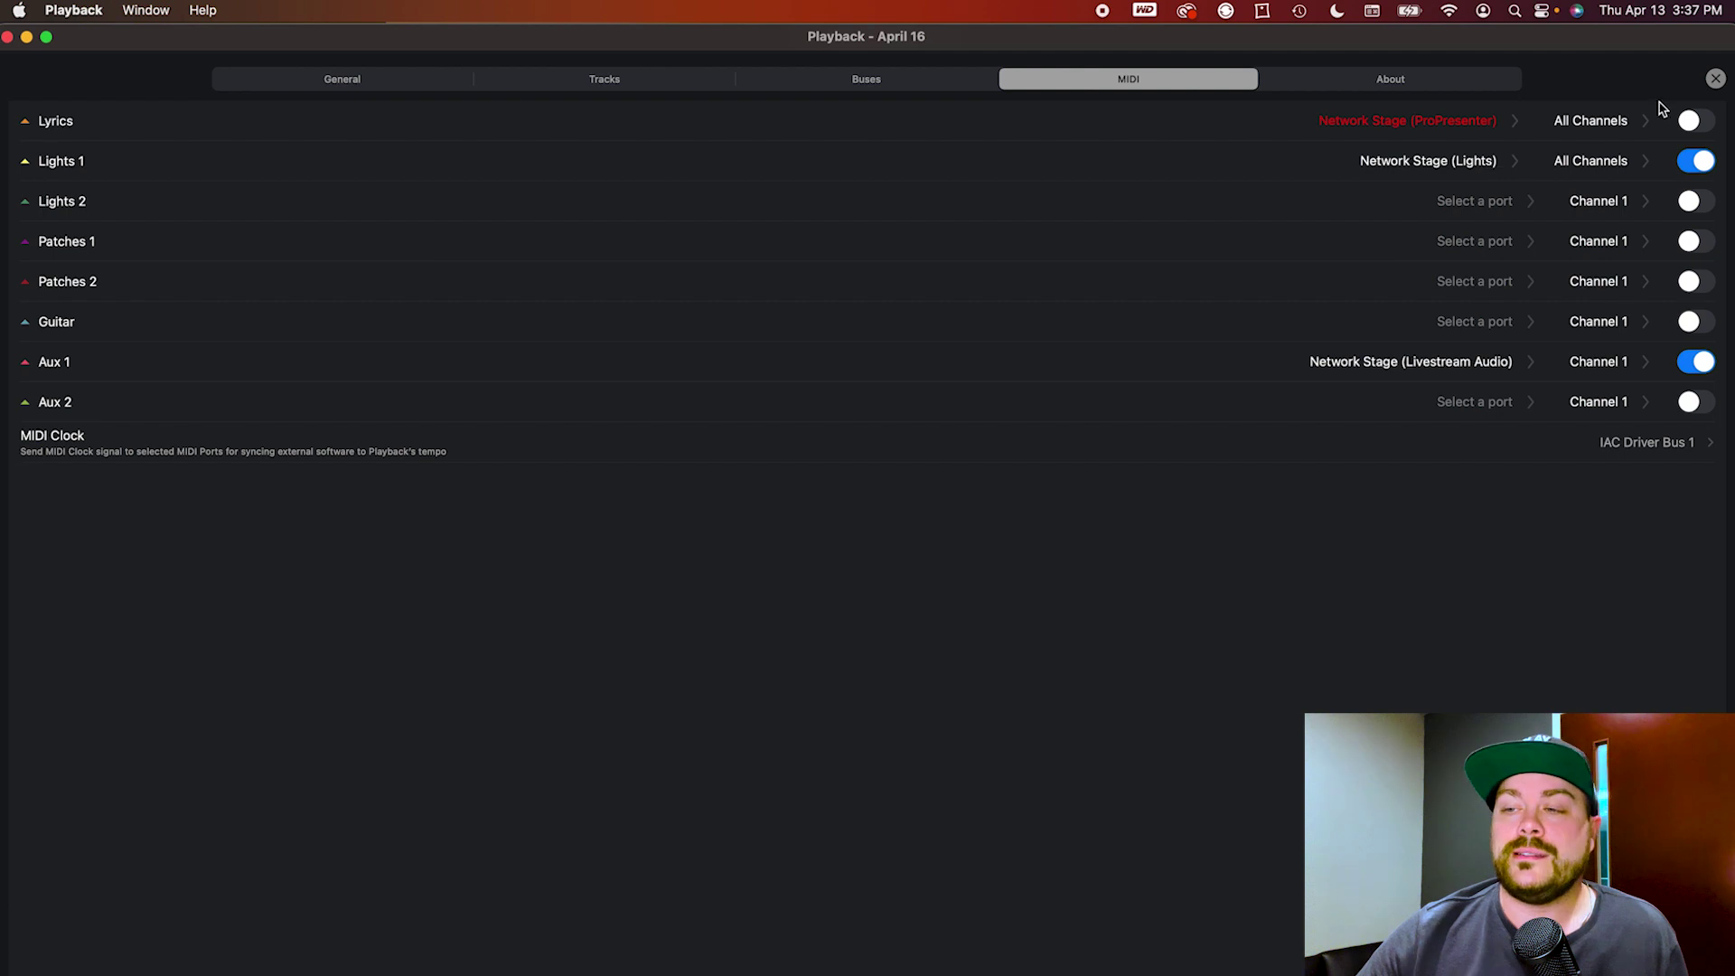
left_click(1714, 80)
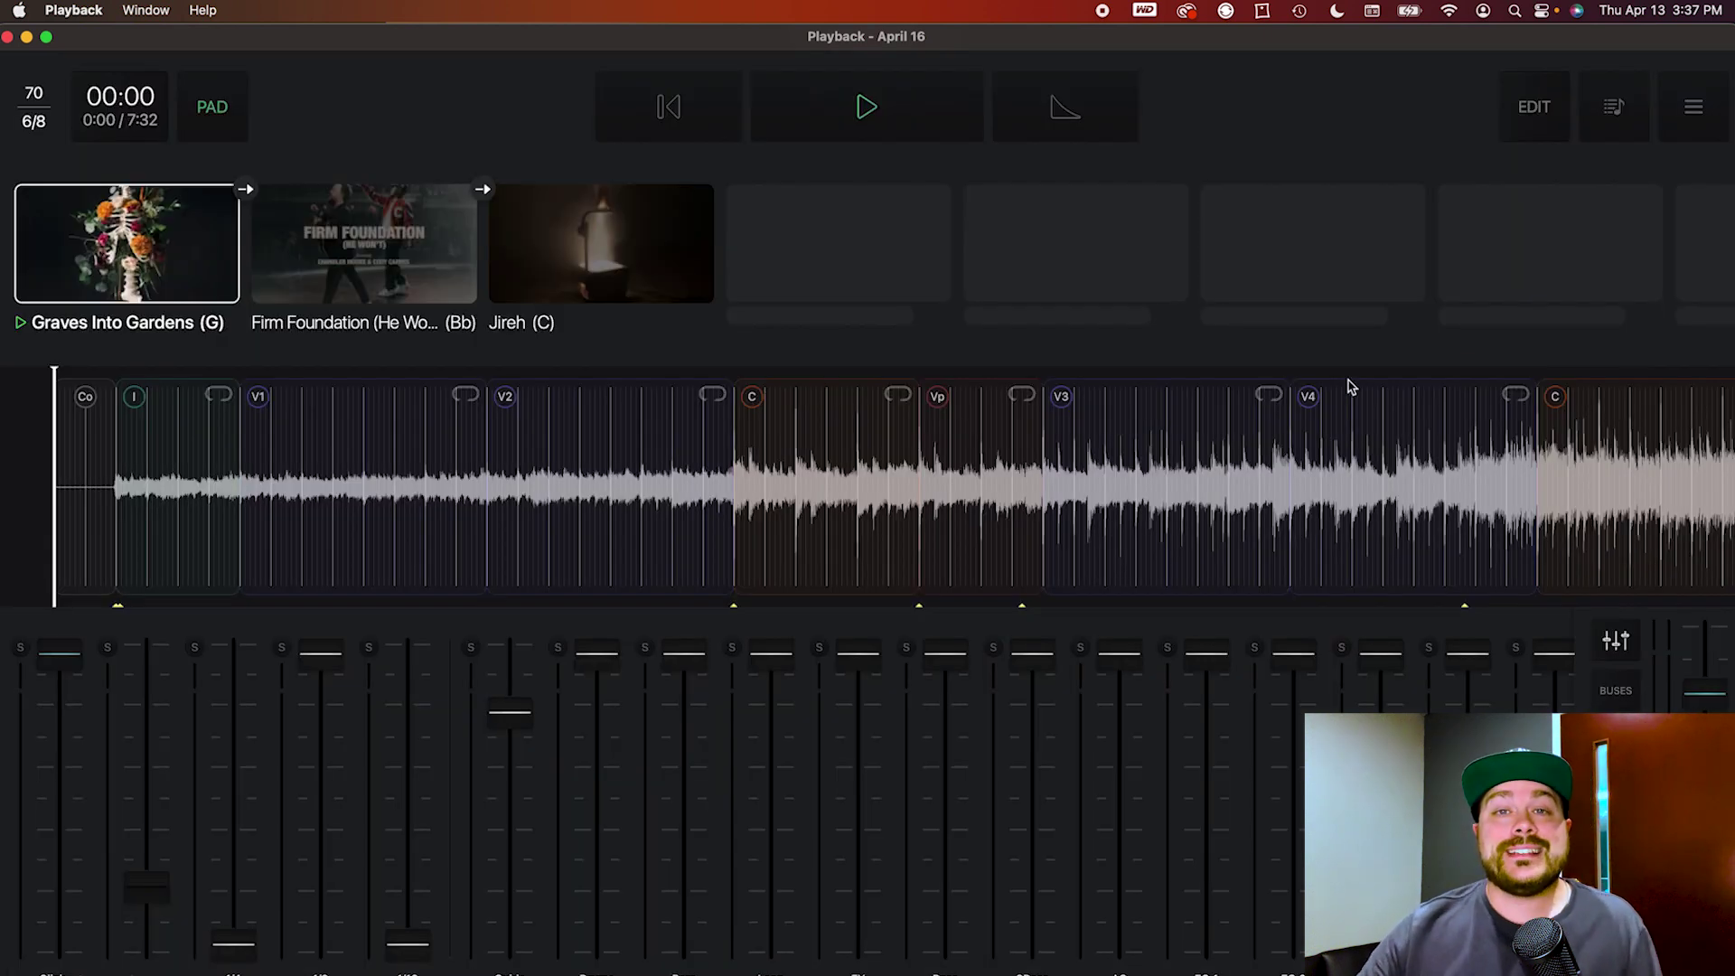